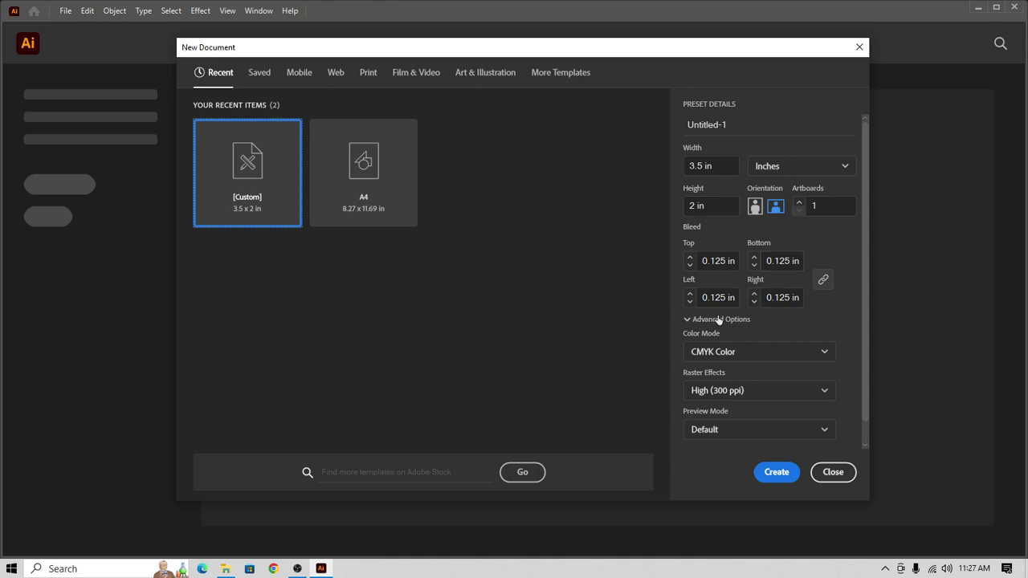
Step: Create a 3.5 x 2 in landscape document with one artboard, 0.125 in bleed on all sides, CMYK Color and 300 ppi raster effects
{"action": "left_click", "coordinate": [770, 474]}
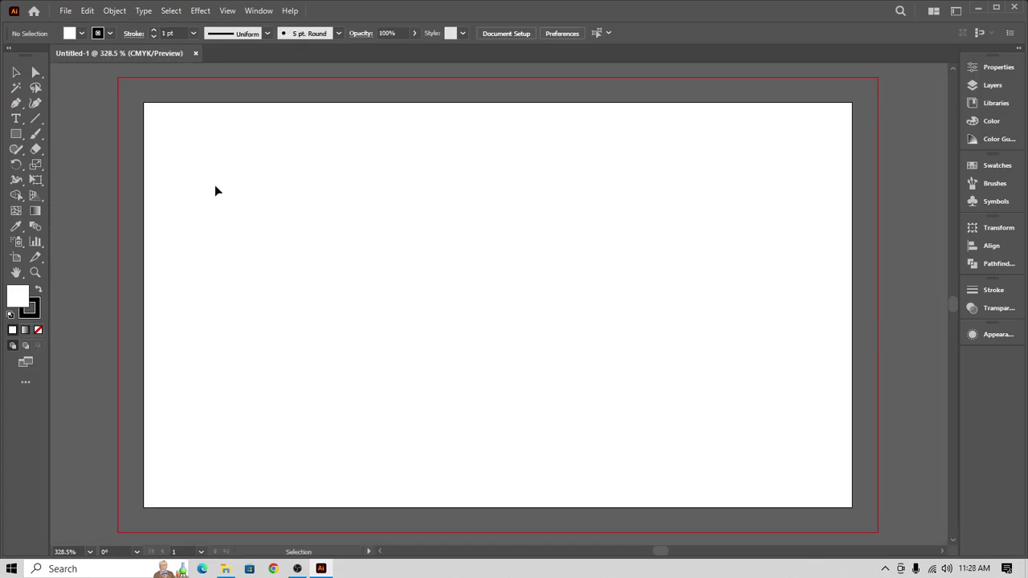
{"action": "scroll", "coordinate": [265, 214], "scroll_direction": "down", "scroll_amount": 1}
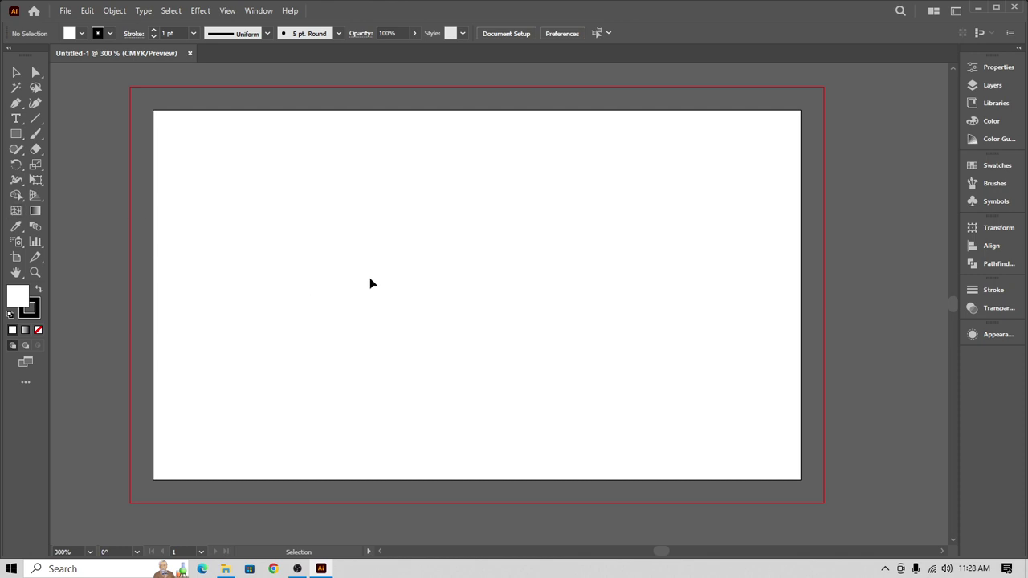
{"action": "scroll", "coordinate": [367, 286], "scroll_direction": "down", "scroll_amount": 1}
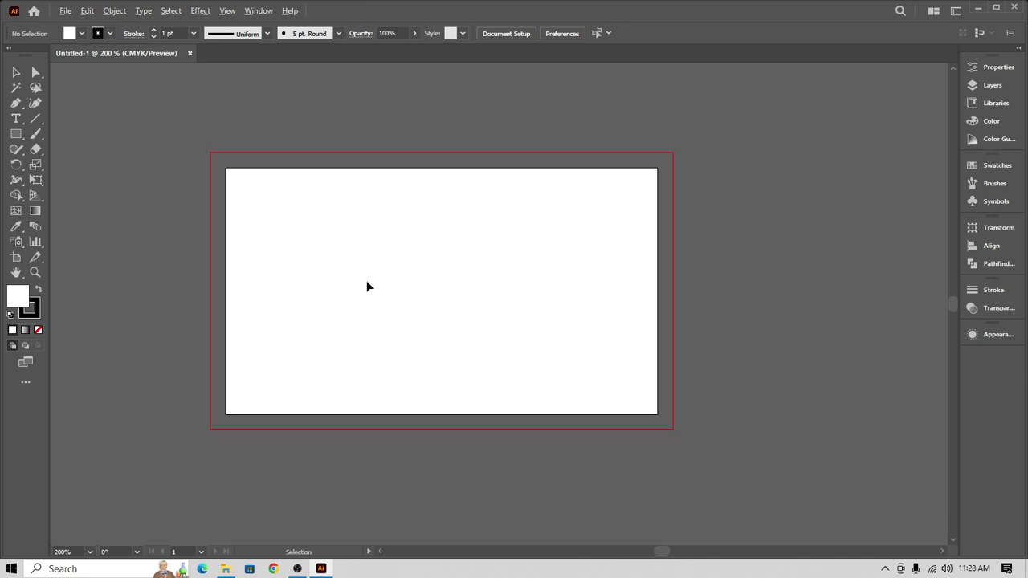
{"action": "left_click_drag", "start_coordinate": [425, 264], "coordinate": [447, 234]}
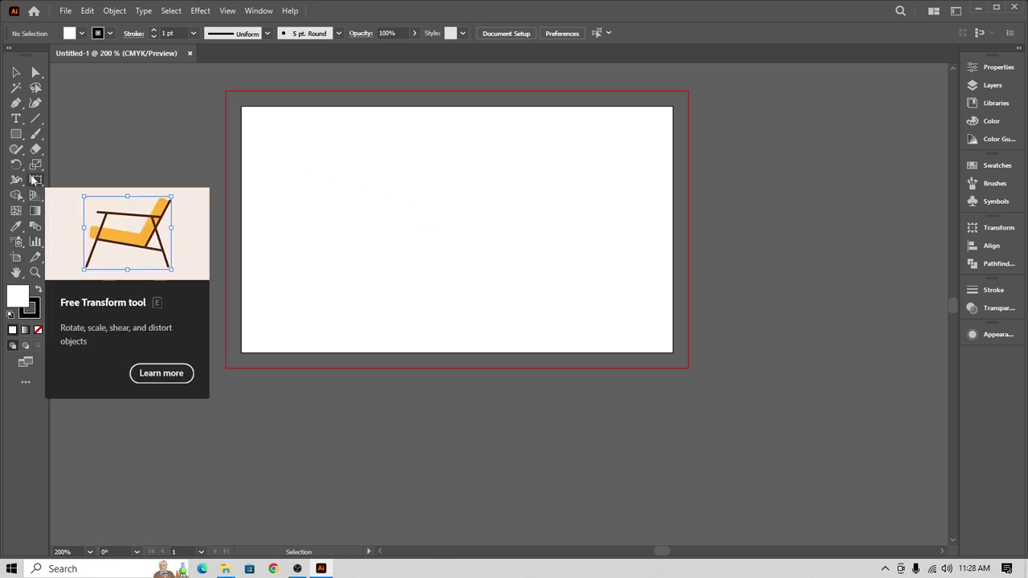
Step: Draw a rectangle covering the whole artboard and set its stroke to 0.75 pt
{"action": "key", "text": "m"}
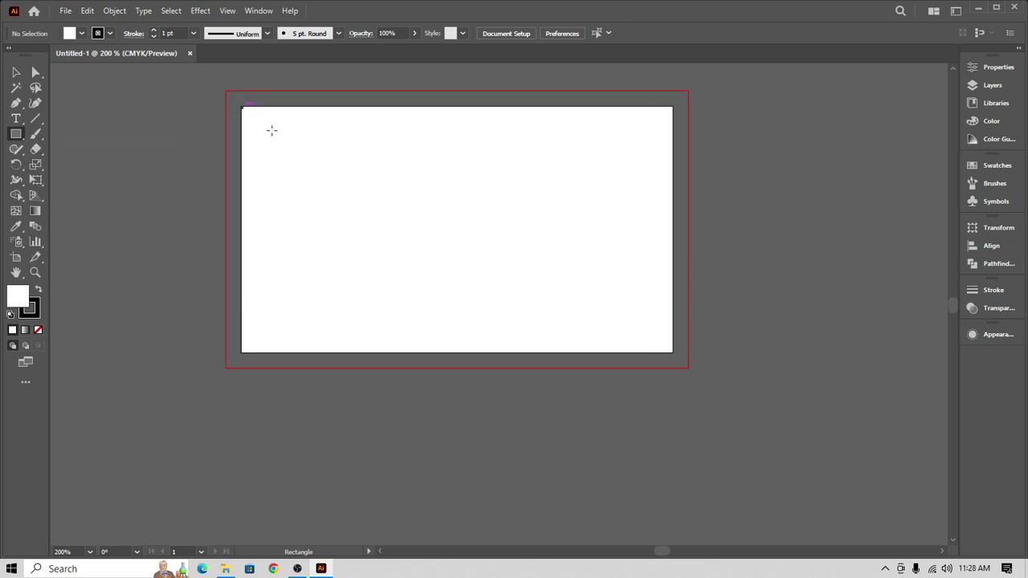
{"action": "left_click_drag", "start_coordinate": [242, 105], "coordinate": [675, 351]}
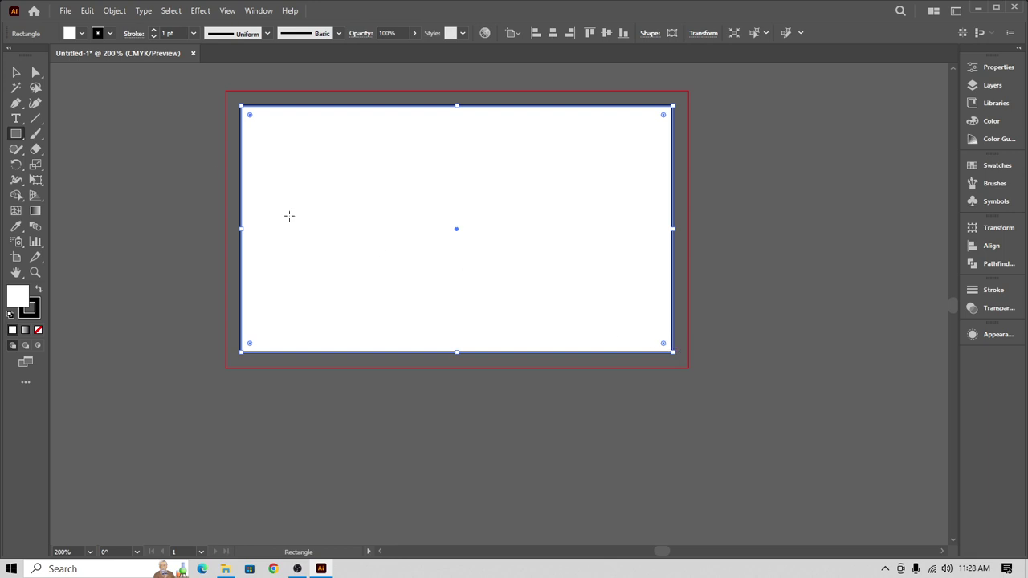
{"action": "left_click", "coordinate": [154, 36]}
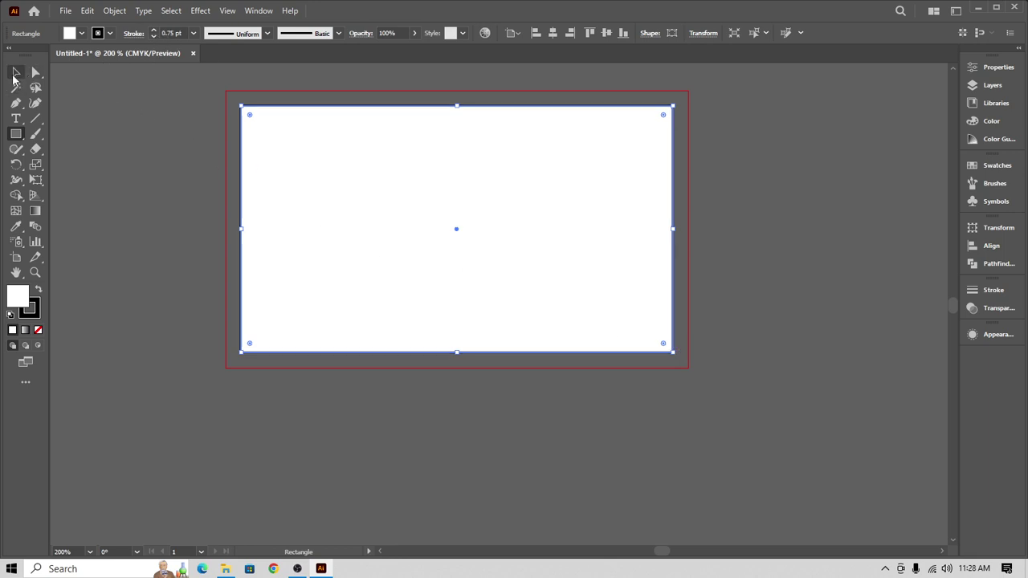
{"action": "left_click", "coordinate": [16, 72]}
{"action": "left_click", "coordinate": [743, 211]}
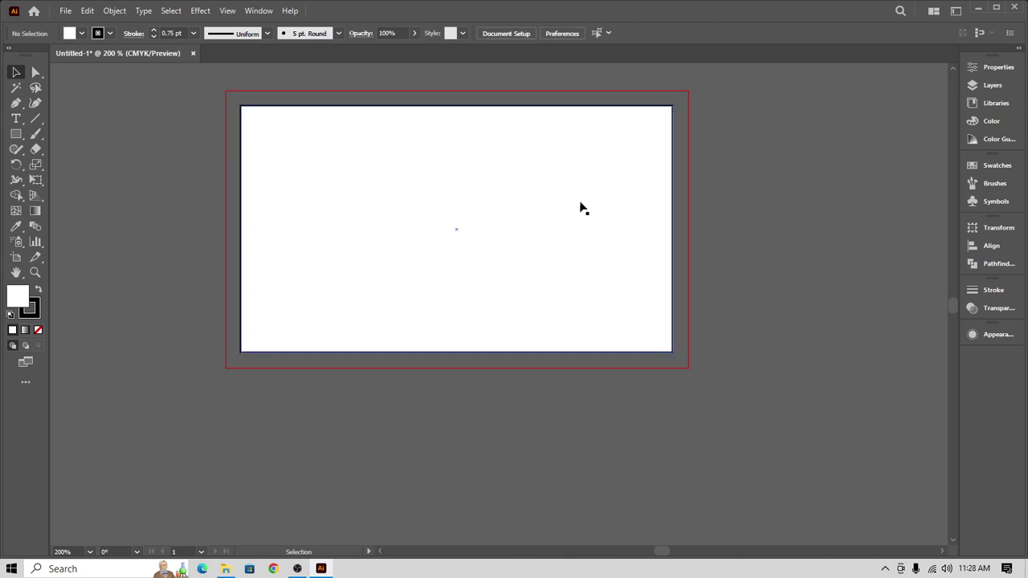
Step: Create an inward offset path of -0.125 in from the artboard-sized rectangle, with Miter joins
{"action": "left_click", "coordinate": [581, 206]}
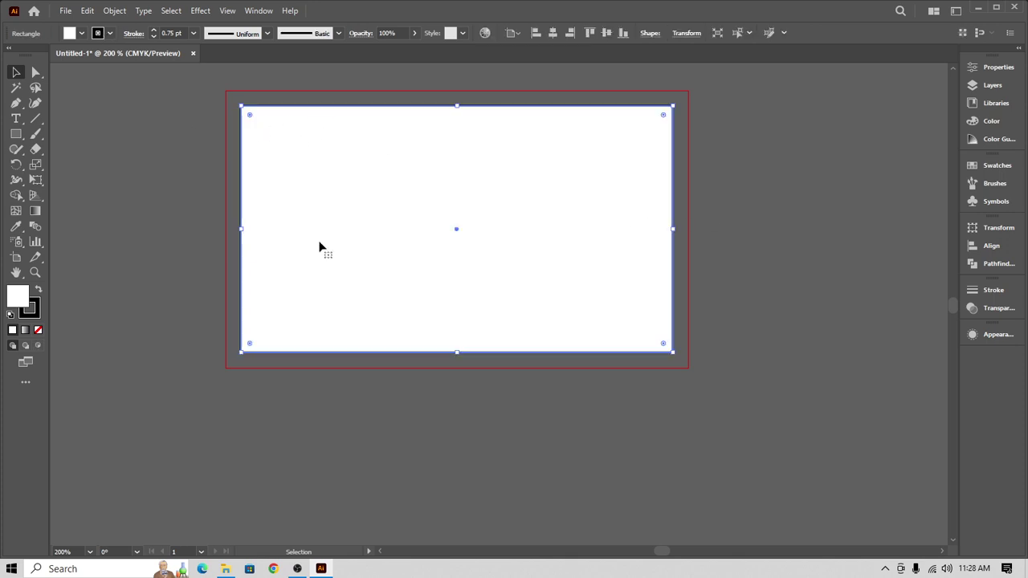
{"action": "left_click", "coordinate": [114, 11]}
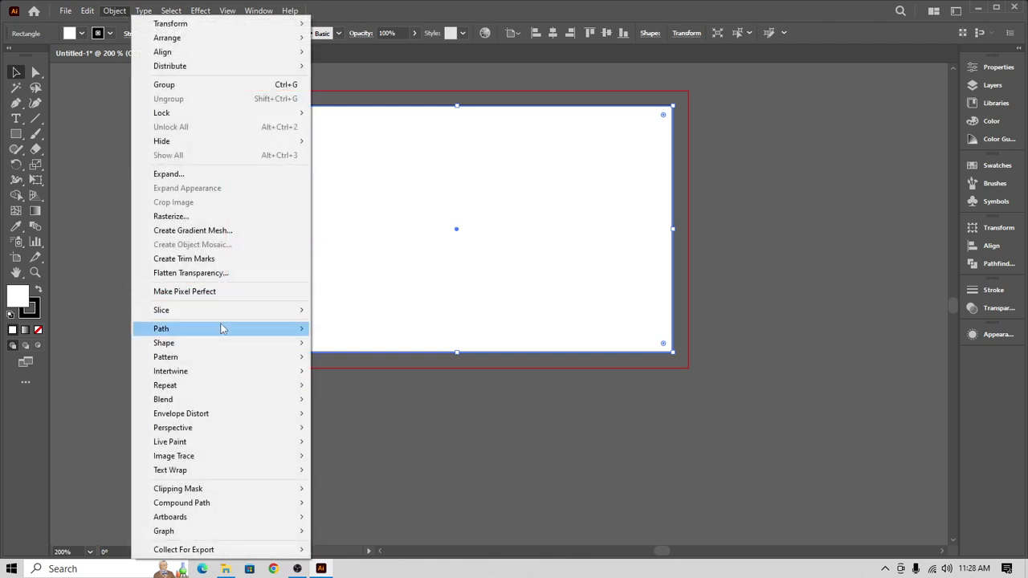
{"action": "mouse_move", "coordinate": [223, 330]}
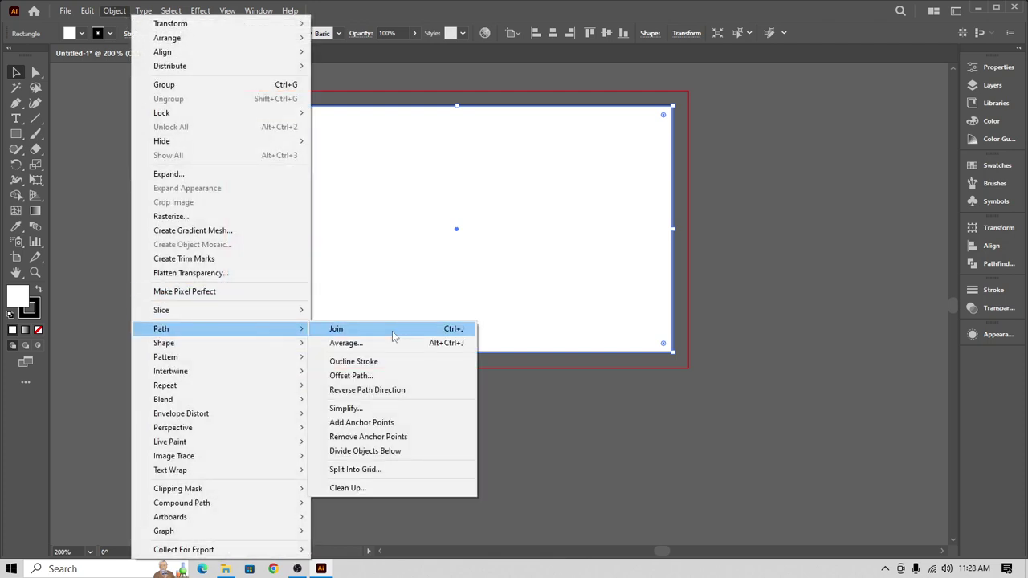
{"action": "left_click", "coordinate": [386, 376]}
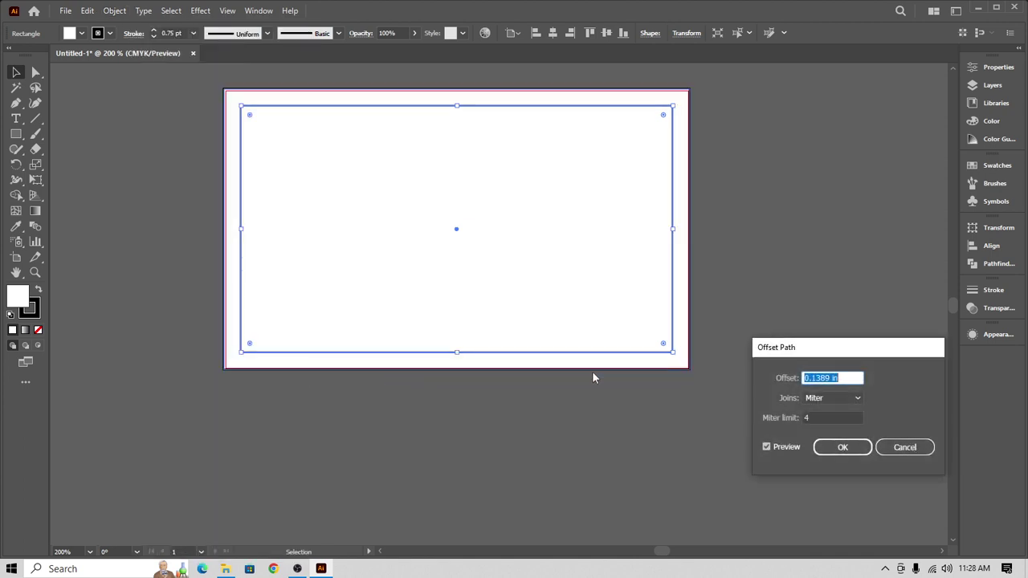
{"action": "left_click_drag", "start_coordinate": [845, 351], "coordinate": [587, 415]}
{"action": "left_click", "coordinate": [633, 410]}
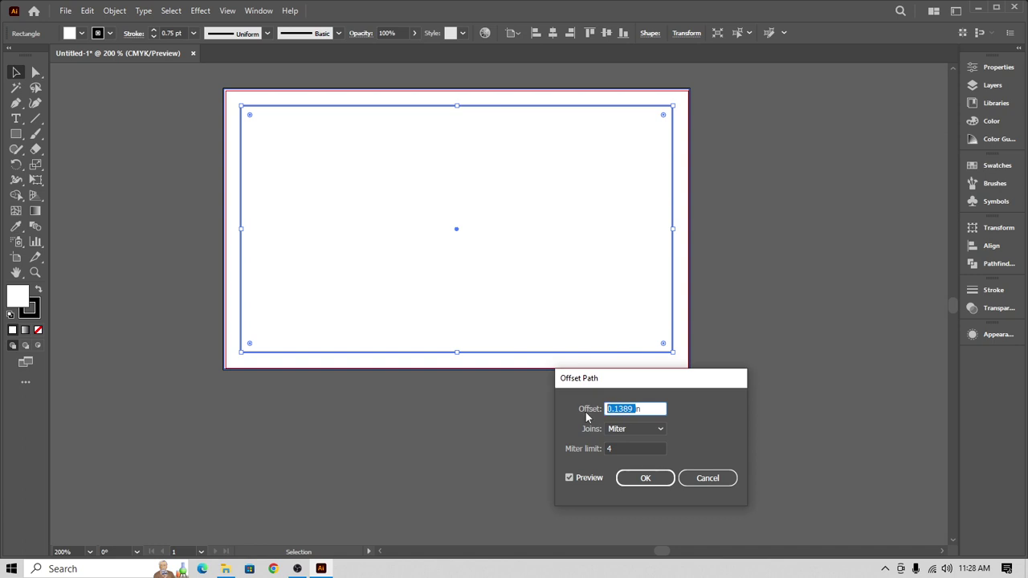
{"action": "type", "text": "-0.125"}
{"action": "left_click", "coordinate": [647, 478]}
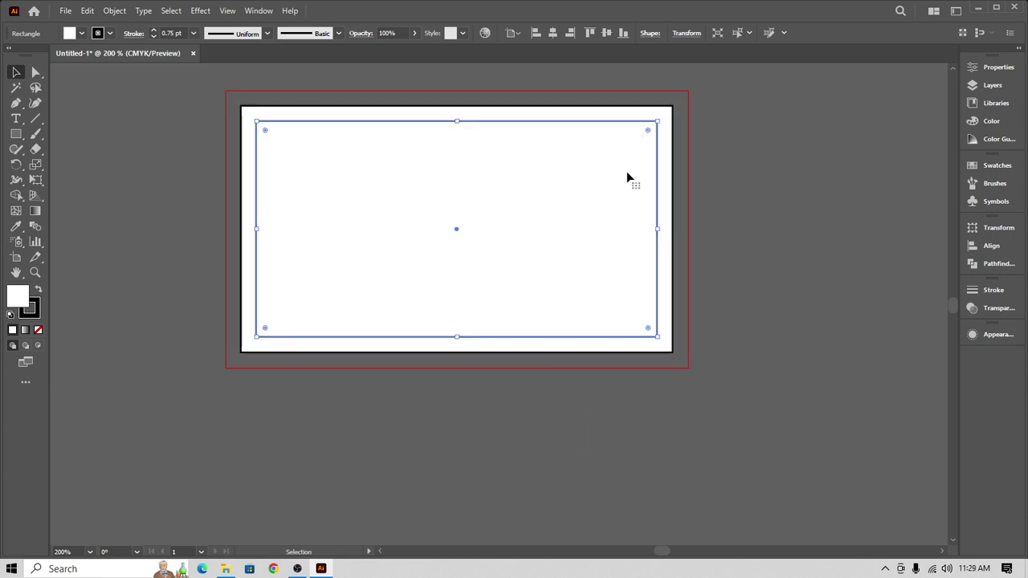
{"action": "left_click", "coordinate": [688, 135]}
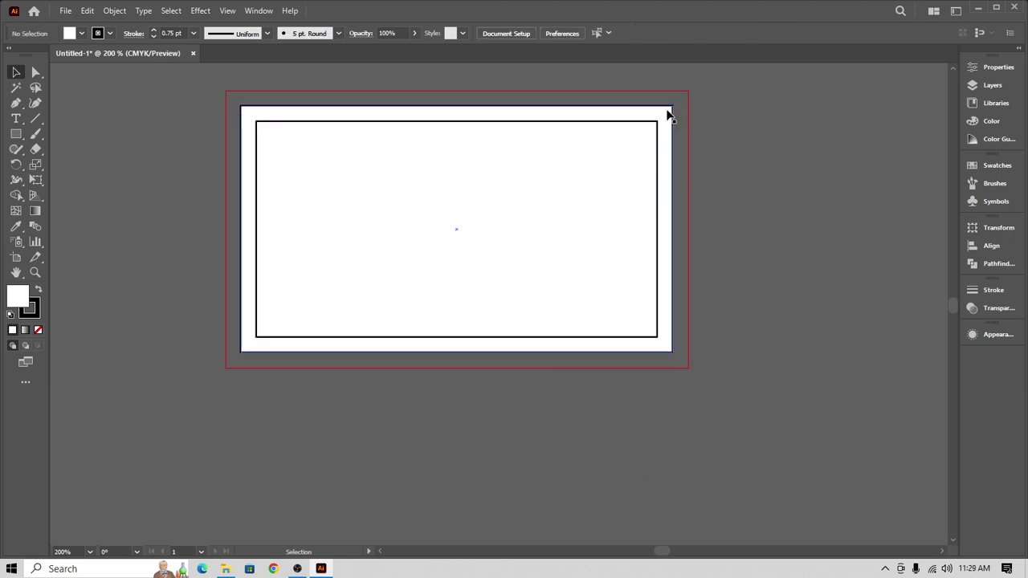
Step: Delete the outer rectangle and convert the inner offset rectangle into guides
{"action": "left_click", "coordinate": [667, 111]}
{"action": "key", "text": "Delete"}
{"action": "left_click", "coordinate": [643, 129]}
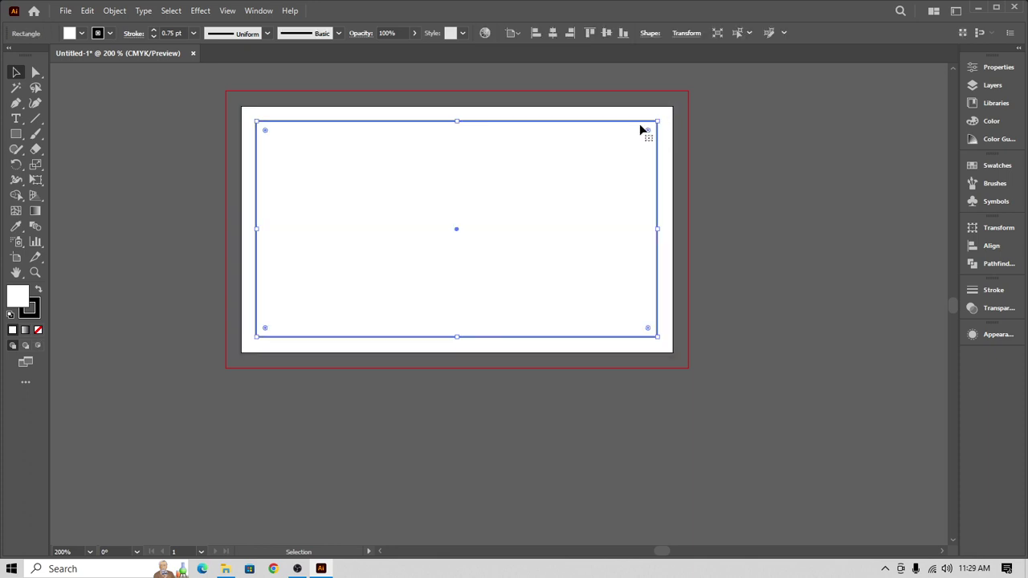
{"action": "right_click", "coordinate": [643, 131]}
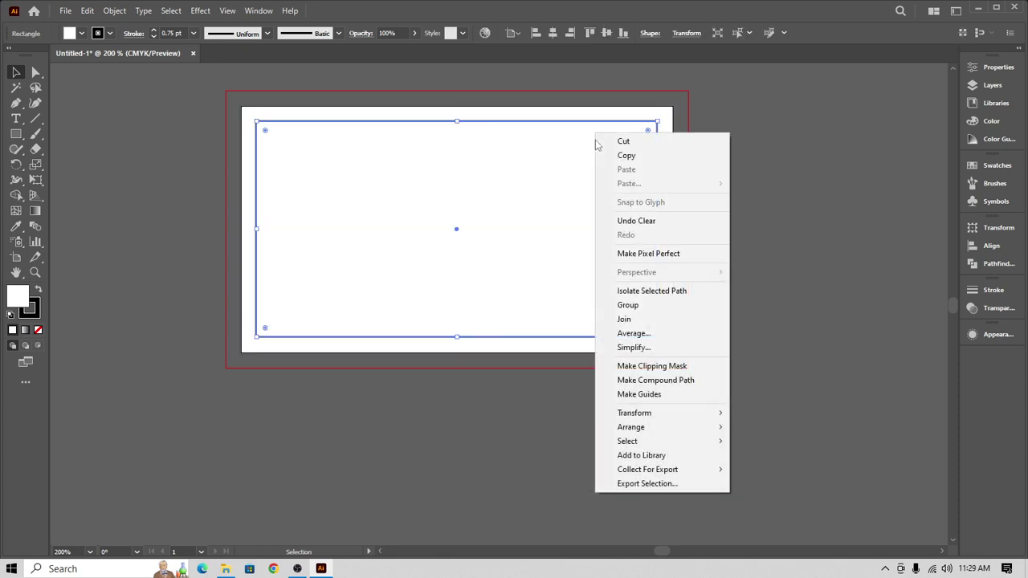
{"action": "left_click", "coordinate": [629, 400]}
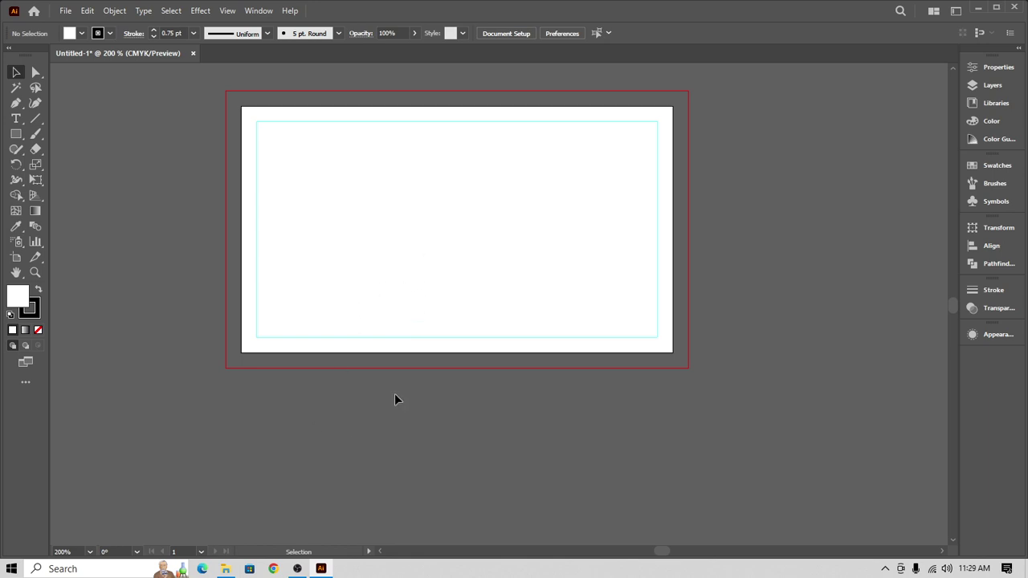
Step: Duplicate the artboard with the Artboard tool, placing the copy beside the original on its right at the same height
{"action": "scroll", "coordinate": [562, 304], "scroll_direction": "down", "scroll_amount": 1}
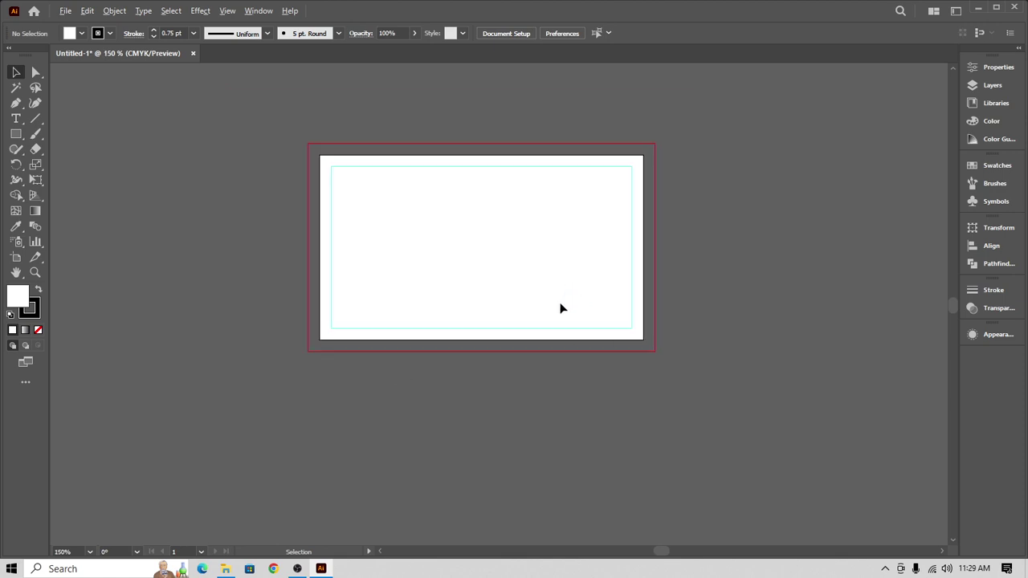
{"action": "key", "text": "space"}
{"action": "left_click_drag", "start_coordinate": [533, 289], "coordinate": [428, 338]}
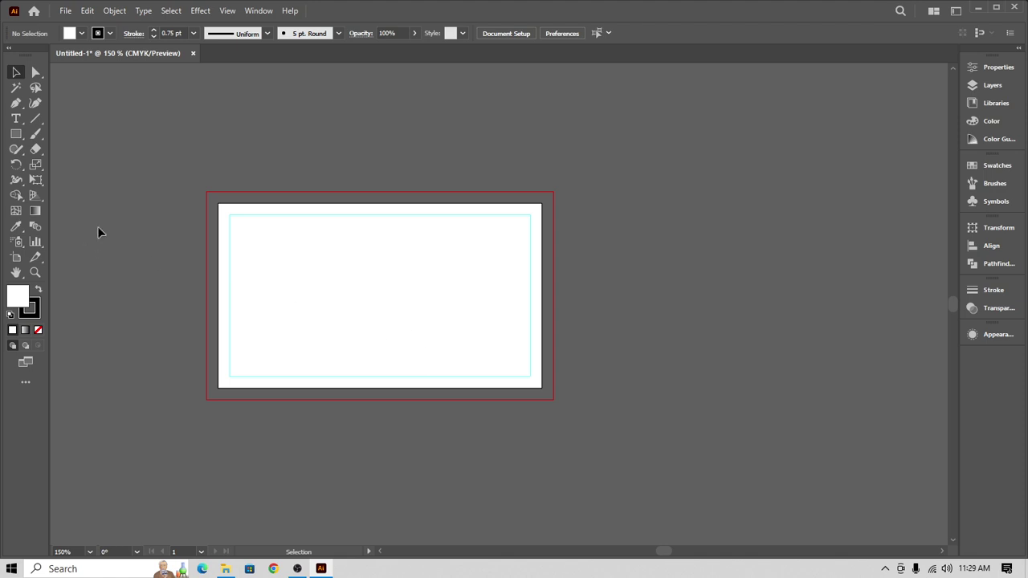
{"action": "left_click", "coordinate": [16, 257]}
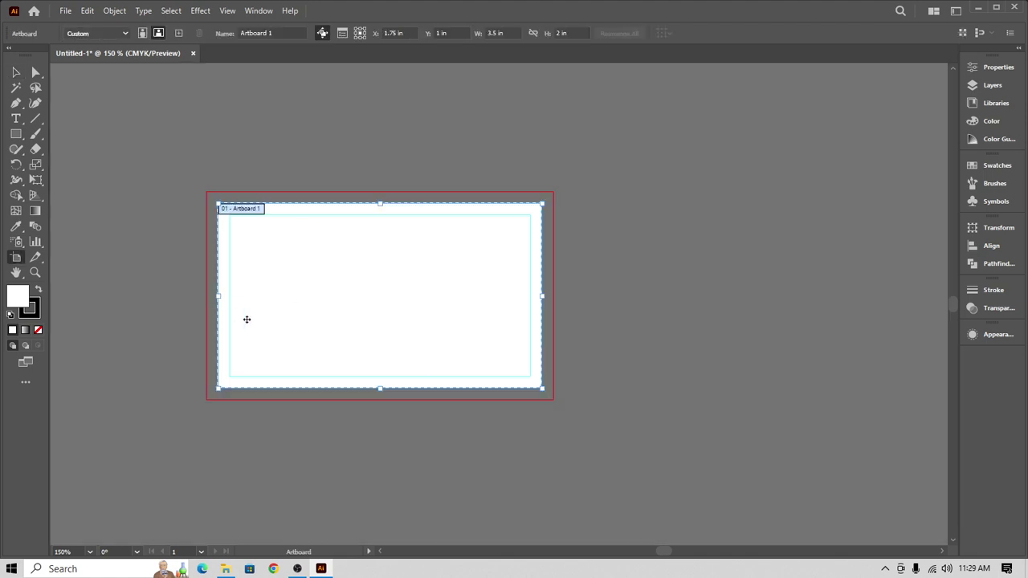
{"action": "left_click_drag", "start_coordinate": [351, 317], "coordinate": [719, 314]}
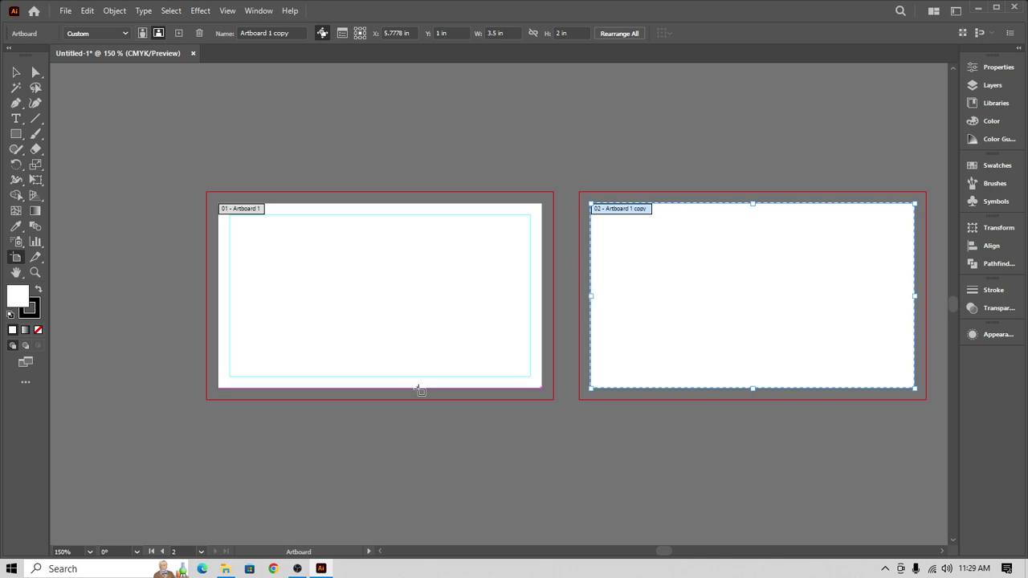
{"action": "left_click", "coordinate": [65, 10]}
{"action": "left_click", "coordinate": [80, 27]}
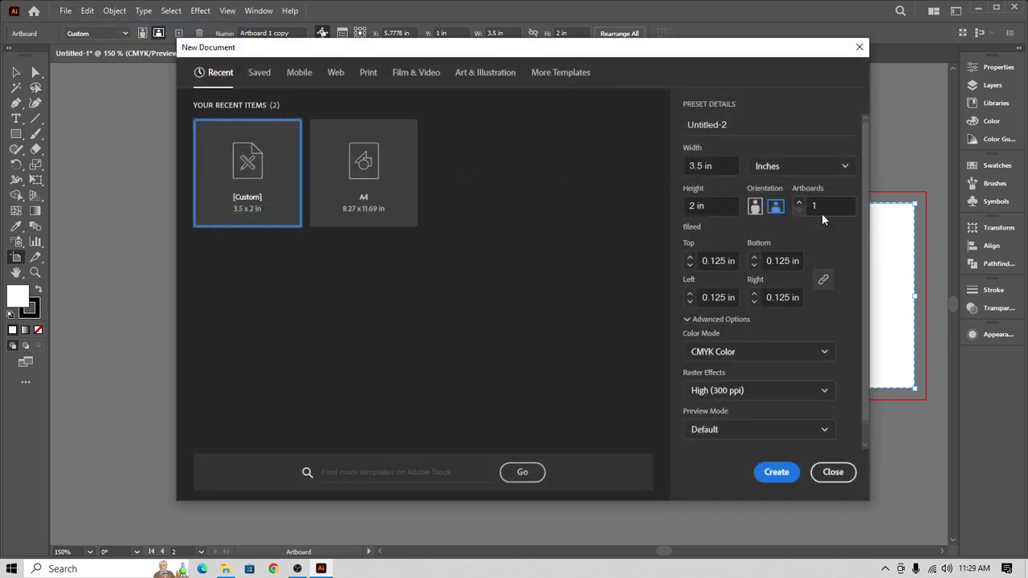
{"action": "left_click", "coordinate": [823, 473]}
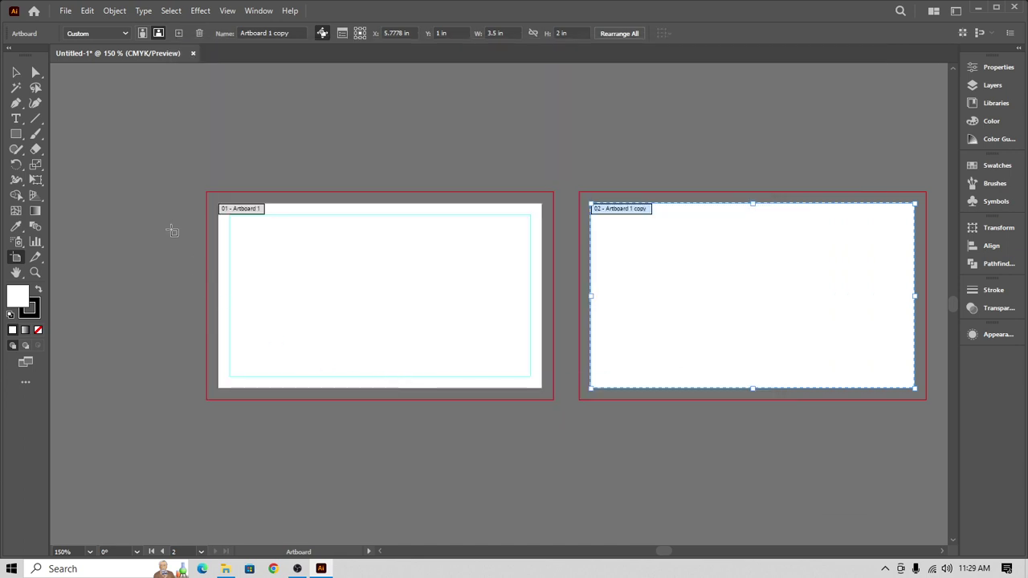
Step: Try to move the margin guide from the first artboard onto the second artboard
{"action": "left_click", "coordinate": [14, 73]}
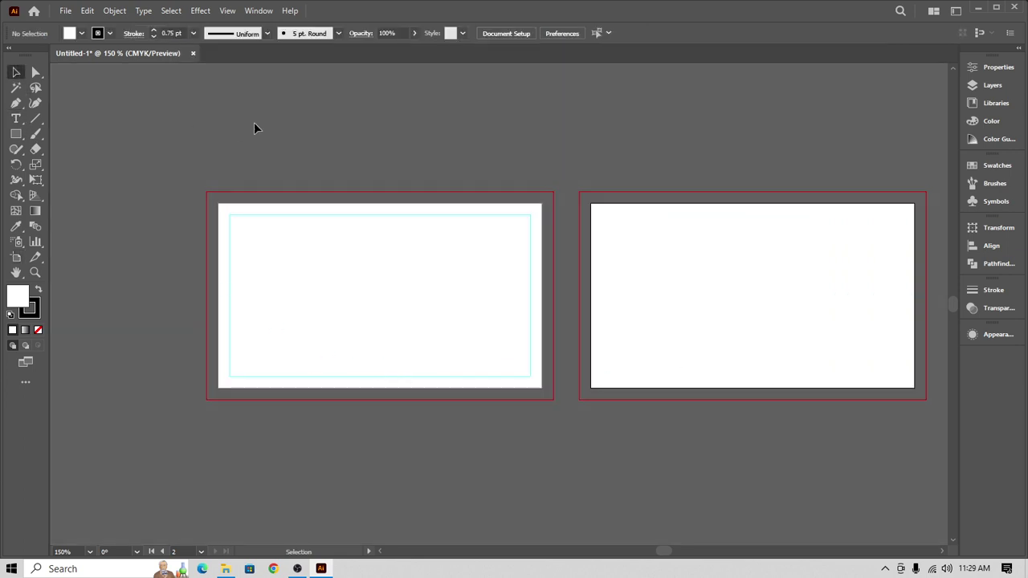
{"action": "left_click", "coordinate": [426, 215]}
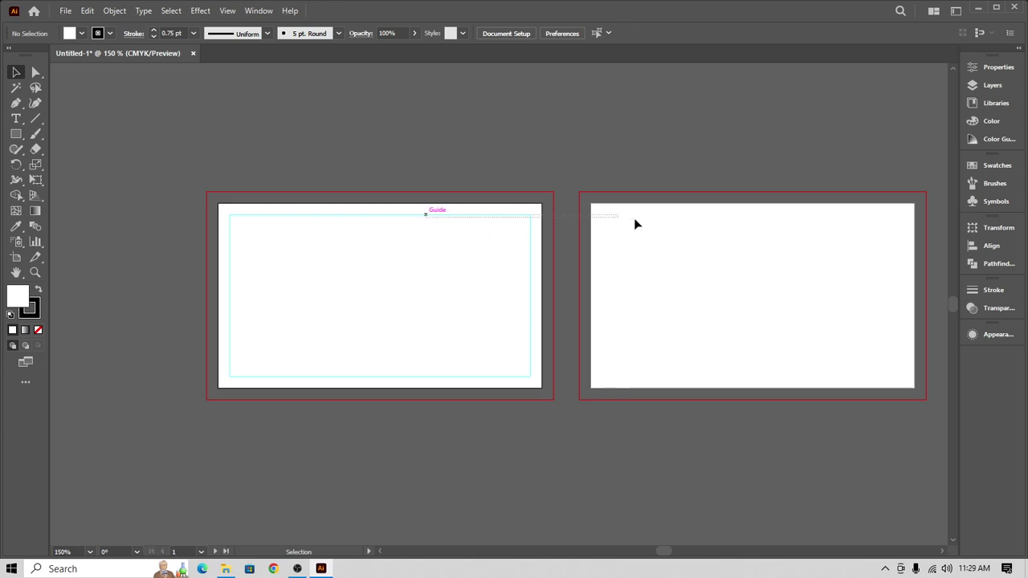
{"action": "left_click", "coordinate": [725, 223]}
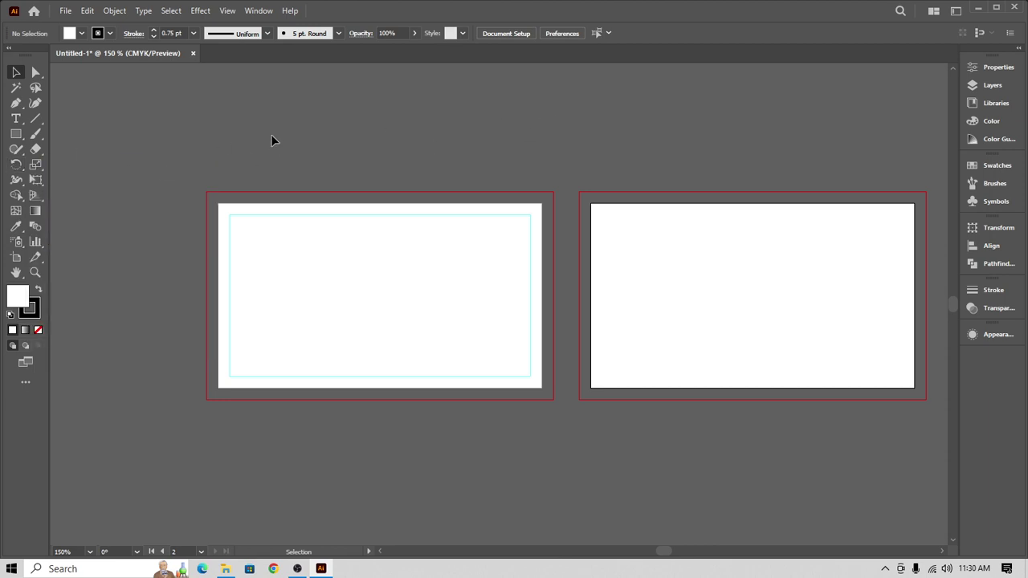
Step: Draw a rectangle over the first artboard out to its bleed edges and remove its stroke
{"action": "left_click", "coordinate": [17, 134]}
{"action": "mouse_move", "coordinate": [206, 190]}
{"action": "left_mouse_down"}
{"action": "mouse_move", "coordinate": [315, 260]}
{"action": "mouse_move", "coordinate": [498, 351]}
{"action": "mouse_move", "coordinate": [553, 400]}
{"action": "left_mouse_up"}
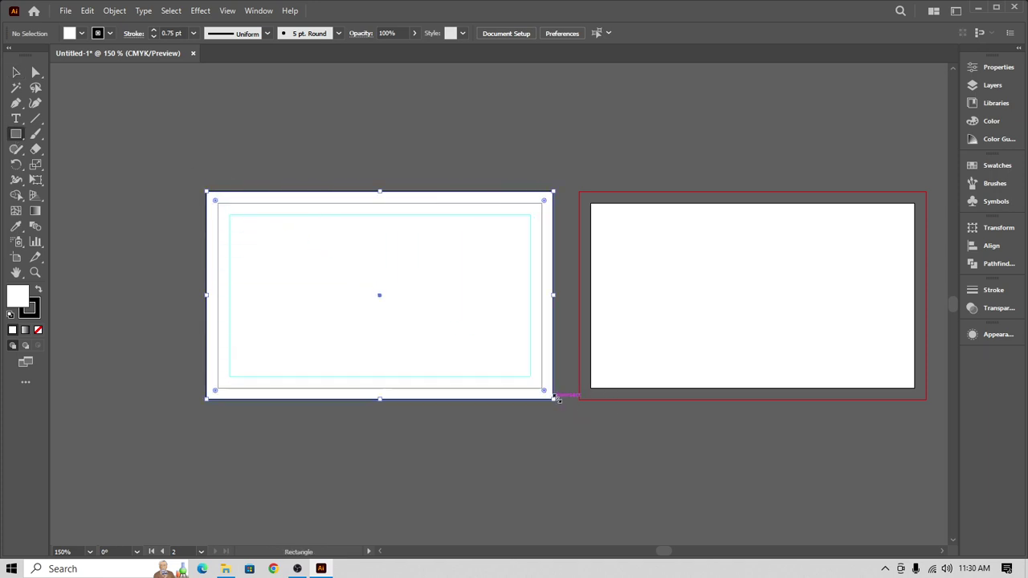
{"action": "key", "text": "x"}
{"action": "key", "text": "F6"}
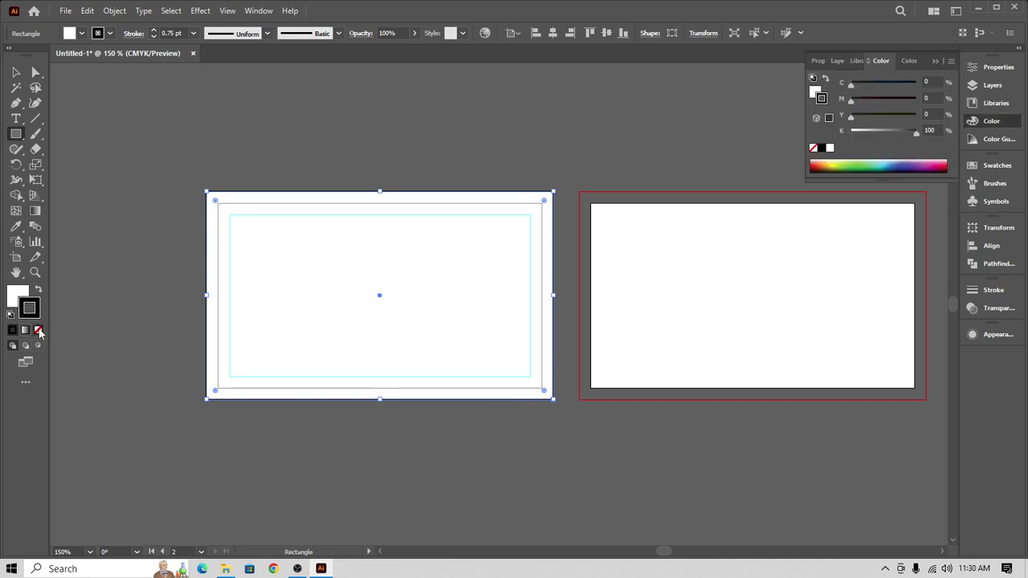
{"action": "left_click", "coordinate": [38, 329]}
{"action": "left_click", "coordinate": [16, 72]}
{"action": "left_click", "coordinate": [409, 167]}
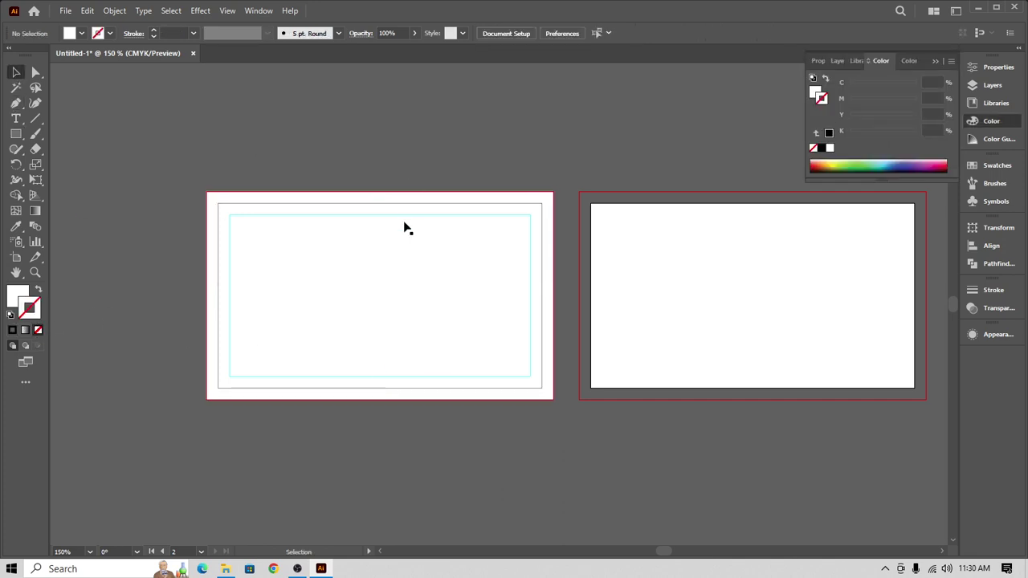
Step: Fill the first artboard's background rectangle with the dark grey colour #282828
{"action": "left_click", "coordinate": [408, 262]}
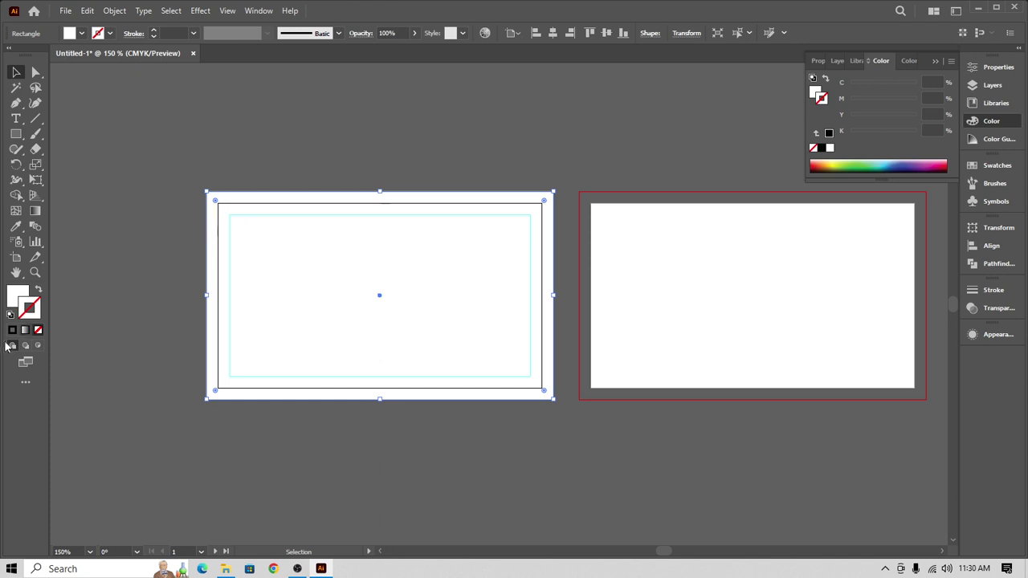
{"action": "double_click", "coordinate": [16, 294]}
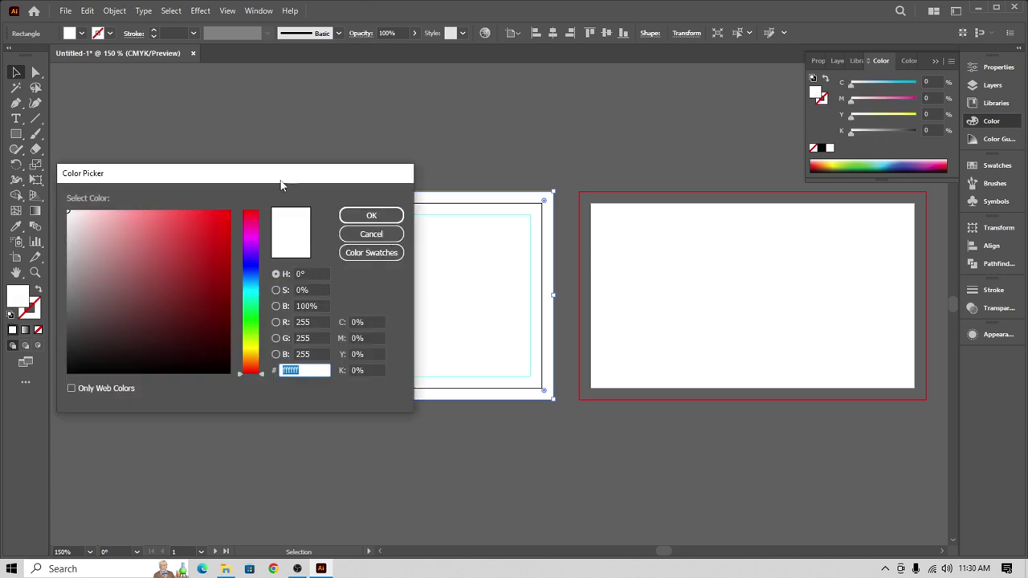
{"action": "left_click_drag", "start_coordinate": [283, 178], "coordinate": [811, 154]}
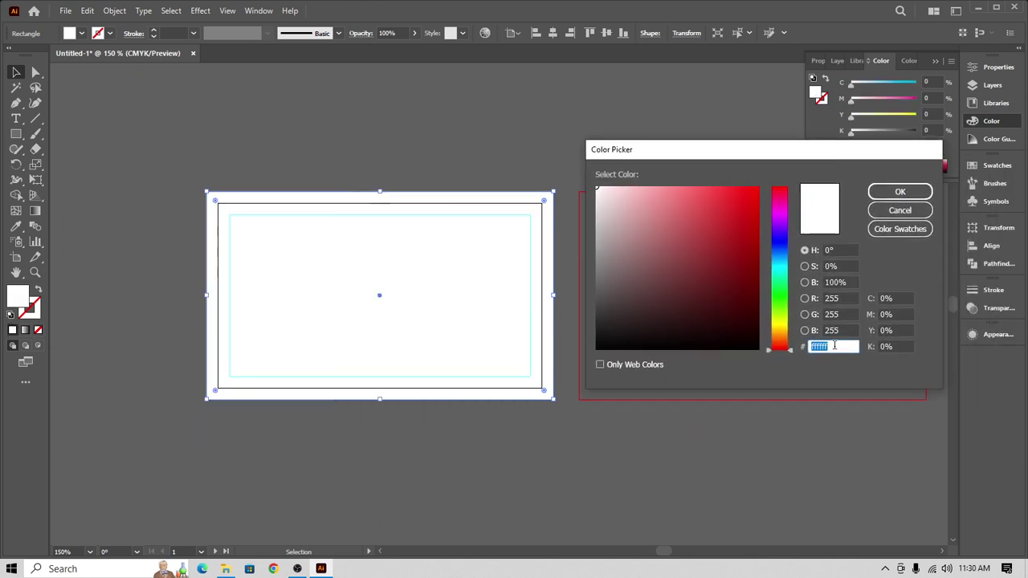
{"action": "type", "text": "282828"}
{"action": "left_click", "coordinate": [902, 193]}
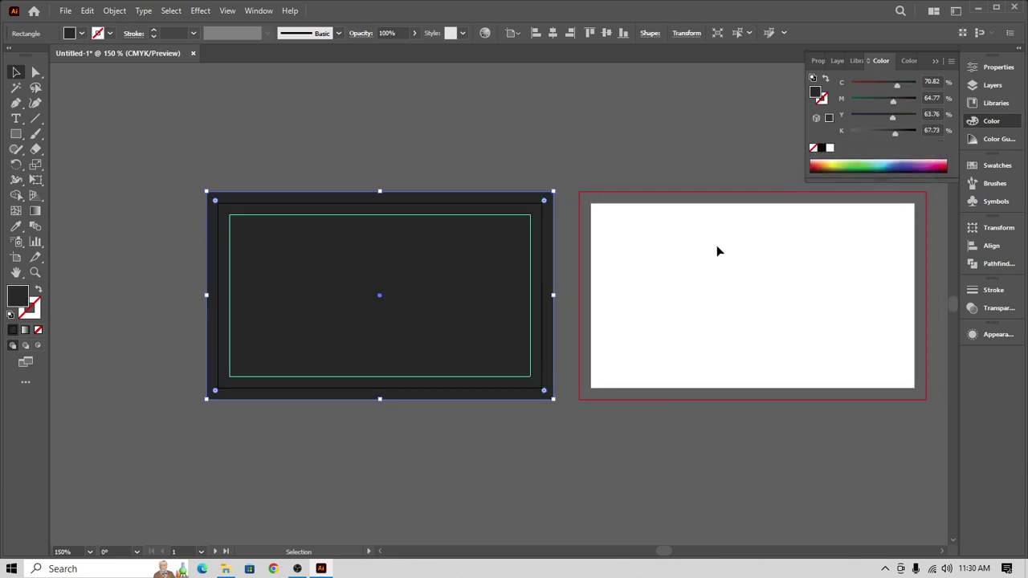
{"action": "left_click", "coordinate": [130, 111]}
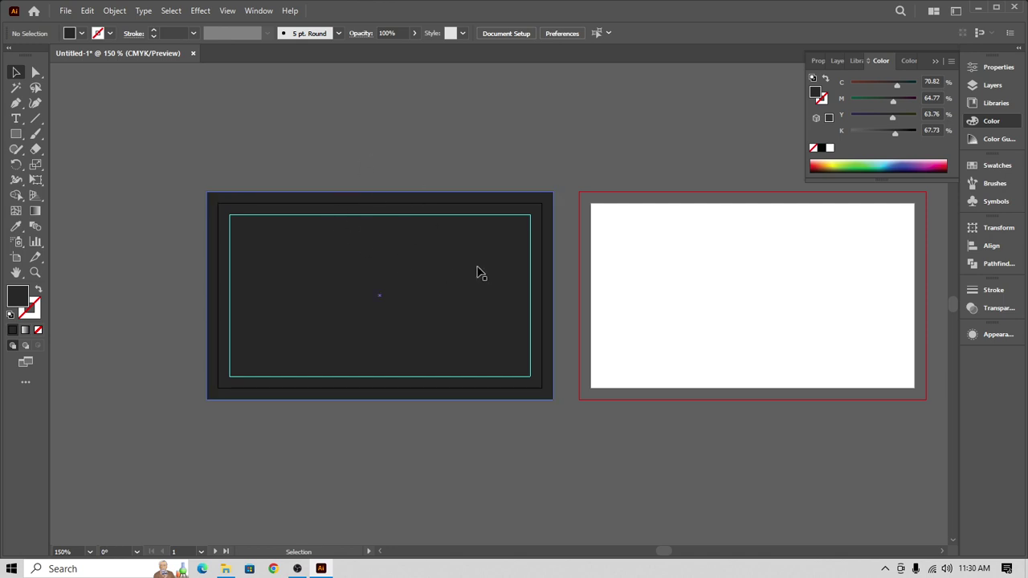
Step: Draw a small square in the empty area above the first artboard
{"action": "left_click", "coordinate": [935, 61]}
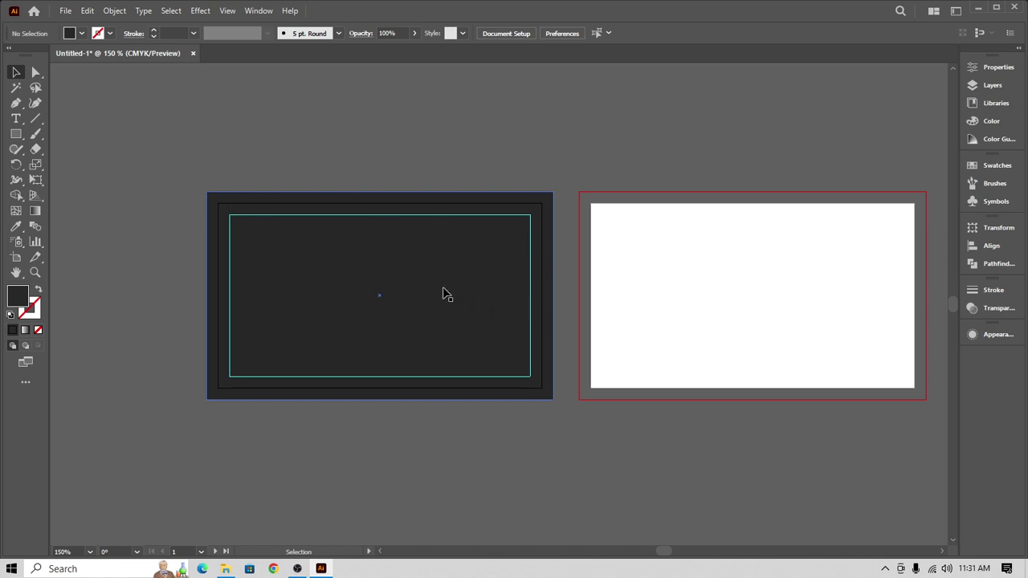
{"action": "left_click", "coordinate": [491, 281]}
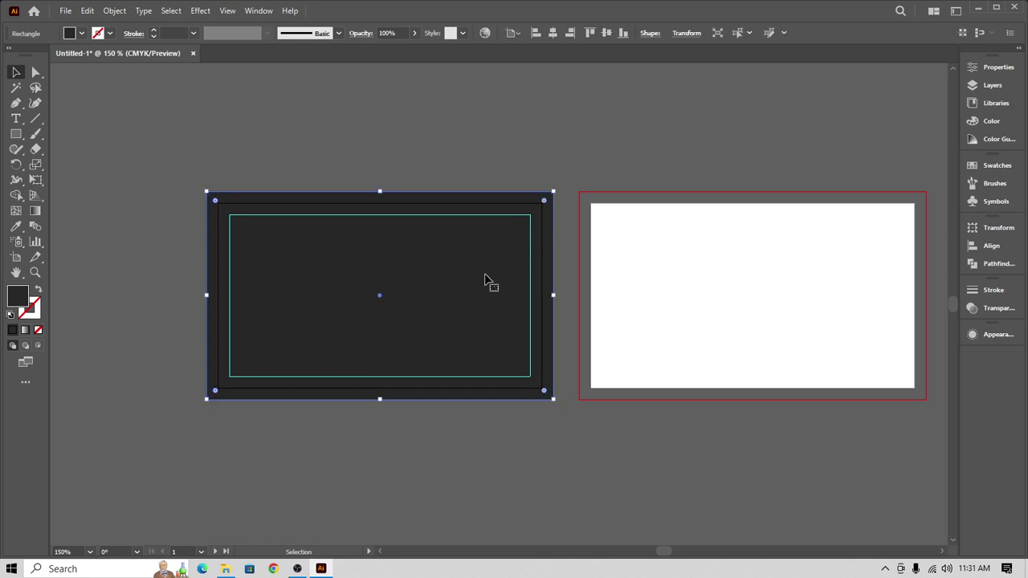
{"action": "key", "text": "a"}
{"action": "key", "text": "v"}
{"action": "left_click_drag", "start_coordinate": [457, 292], "coordinate": [523, 268]}
{"action": "scroll", "coordinate": [501, 252], "scroll_direction": "up", "scroll_amount": 2}
{"action": "scroll", "coordinate": [498, 252], "scroll_direction": "up", "scroll_amount": 1}
{"action": "scroll", "coordinate": [477, 243], "scroll_direction": "up", "scroll_amount": 3}
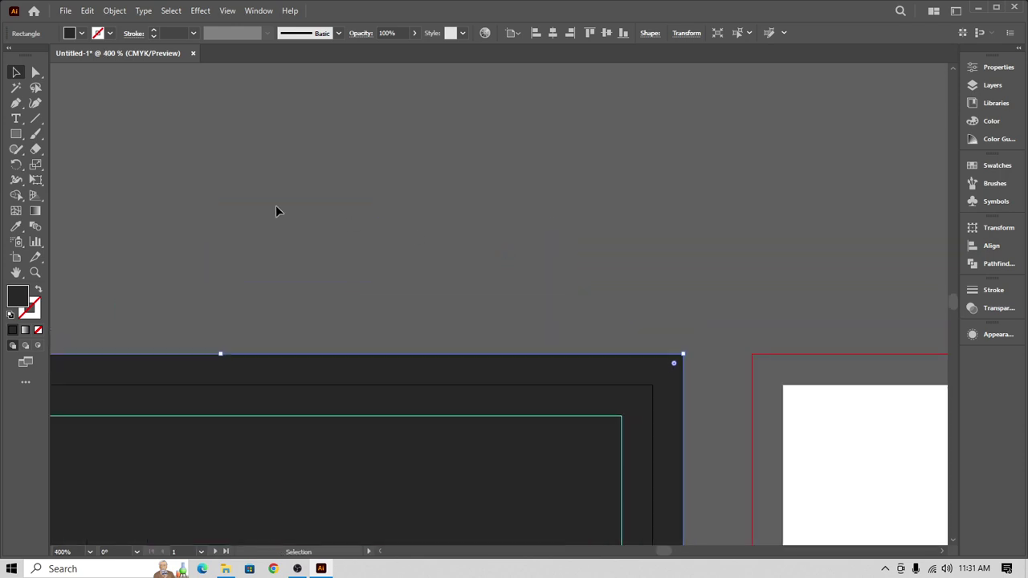
{"action": "left_click", "coordinate": [16, 134]}
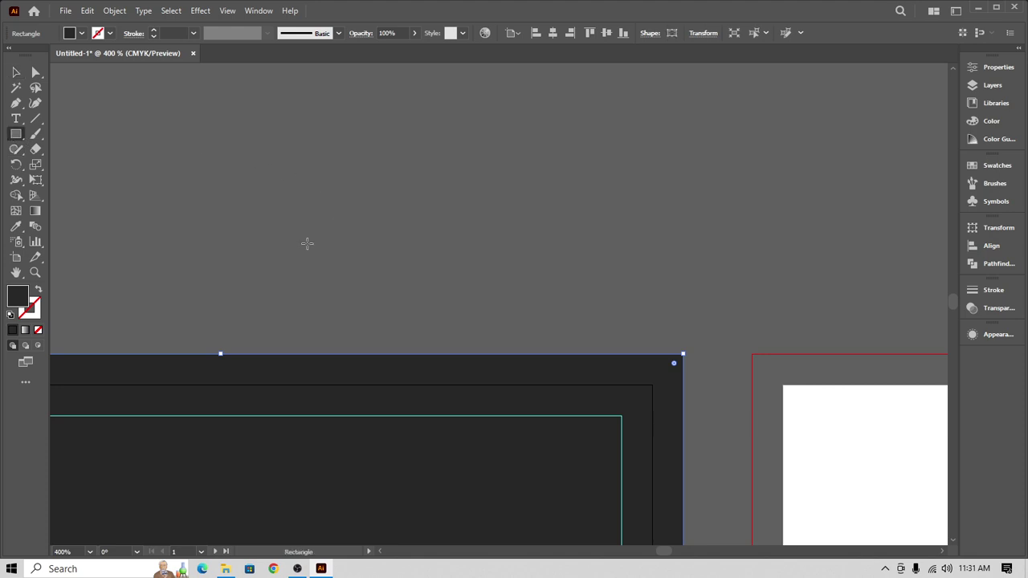
{"action": "left_click_drag", "start_coordinate": [317, 217], "coordinate": [330, 233]}
{"action": "key", "text": "v"}
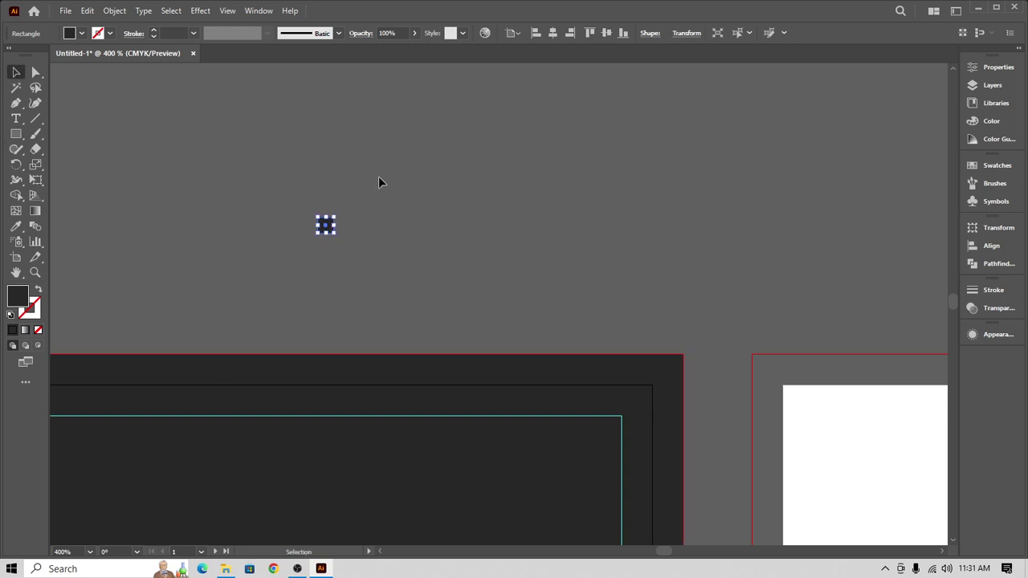
Step: Give the small square no fill and a black stroke
{"action": "left_click", "coordinate": [369, 226]}
{"action": "scroll", "coordinate": [370, 227], "scroll_direction": "up", "scroll_amount": 3, "text": "alt"}
{"action": "left_click", "coordinate": [259, 237]}
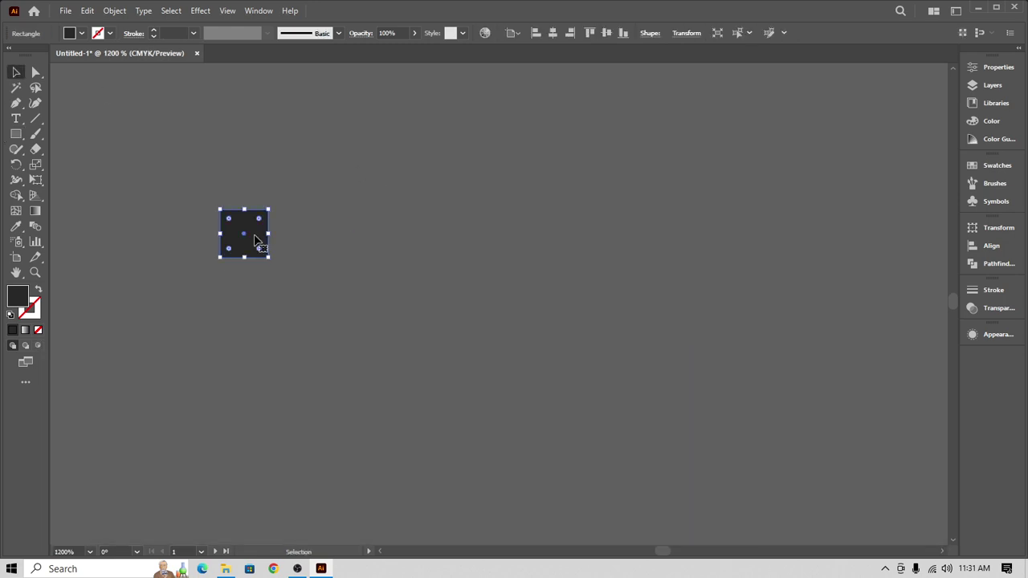
{"action": "left_click", "coordinate": [38, 289]}
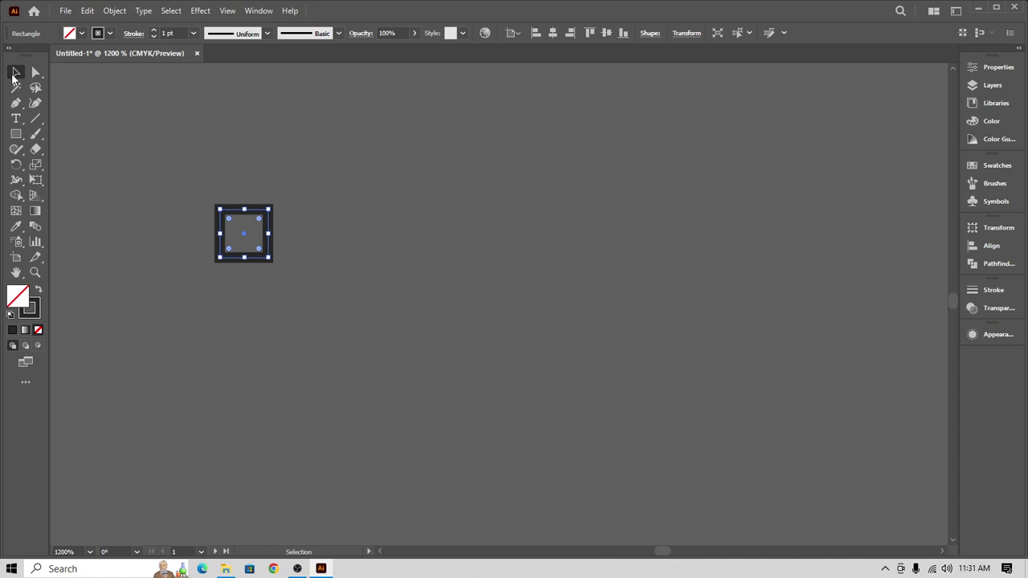
{"action": "left_click", "coordinate": [111, 33]}
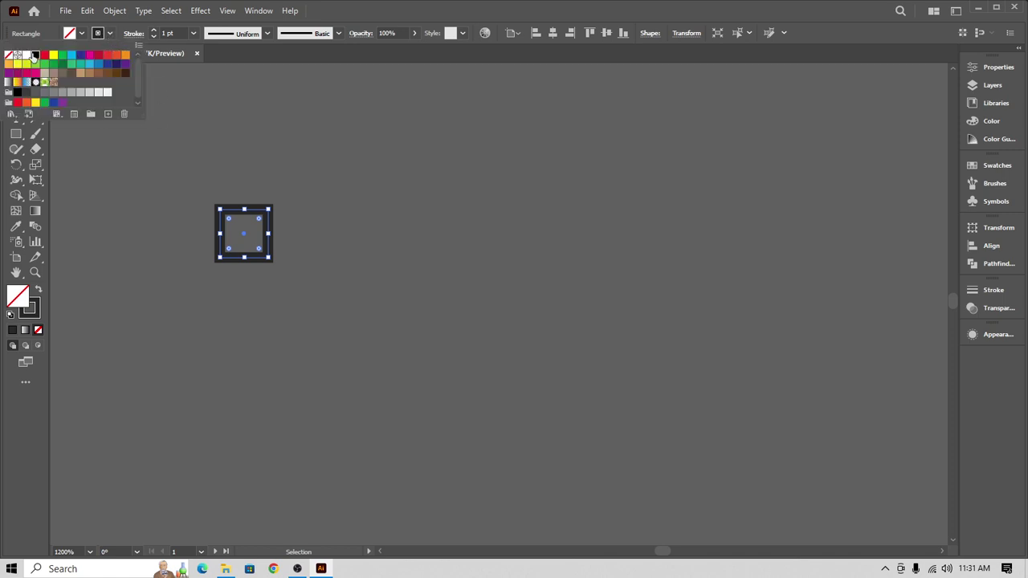
{"action": "left_click", "coordinate": [34, 58]}
{"action": "left_click", "coordinate": [259, 143]}
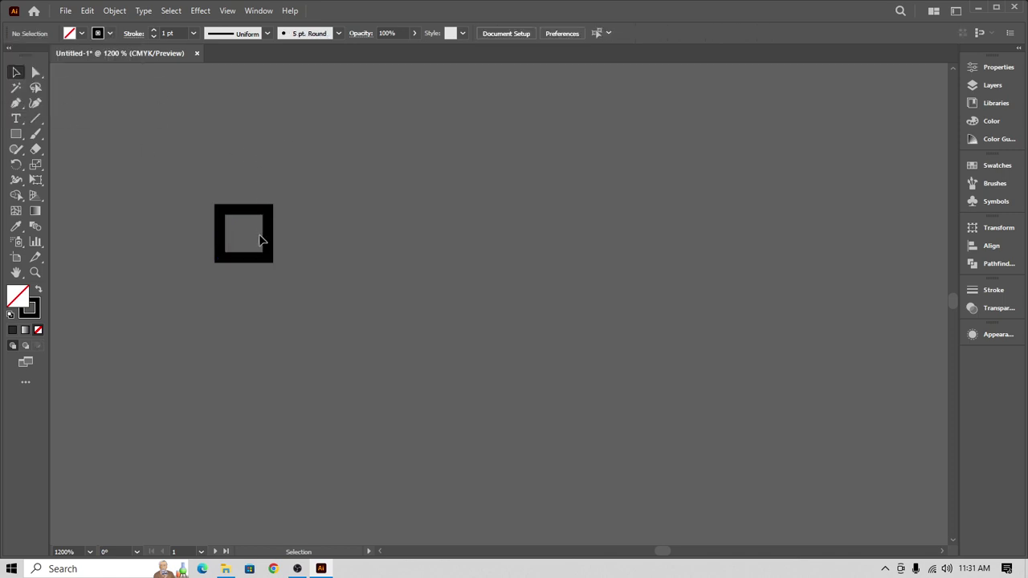
Step: Reduce the small square's stroke weight to 0.25 pt
{"action": "left_click", "coordinate": [270, 241]}
{"action": "left_click", "coordinate": [153, 36]}
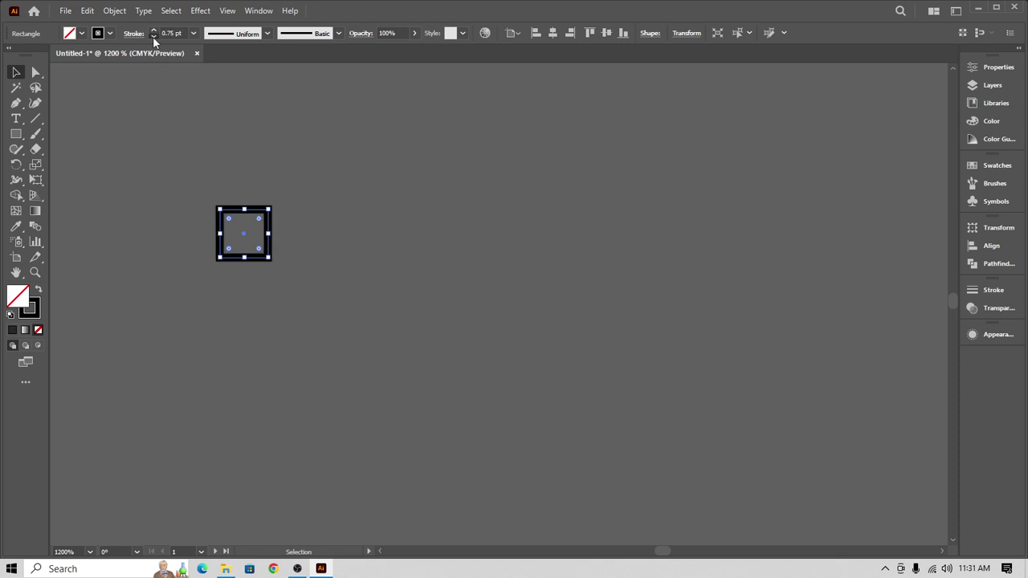
{"action": "left_click", "coordinate": [153, 36]}
{"action": "left_click", "coordinate": [152, 36]}
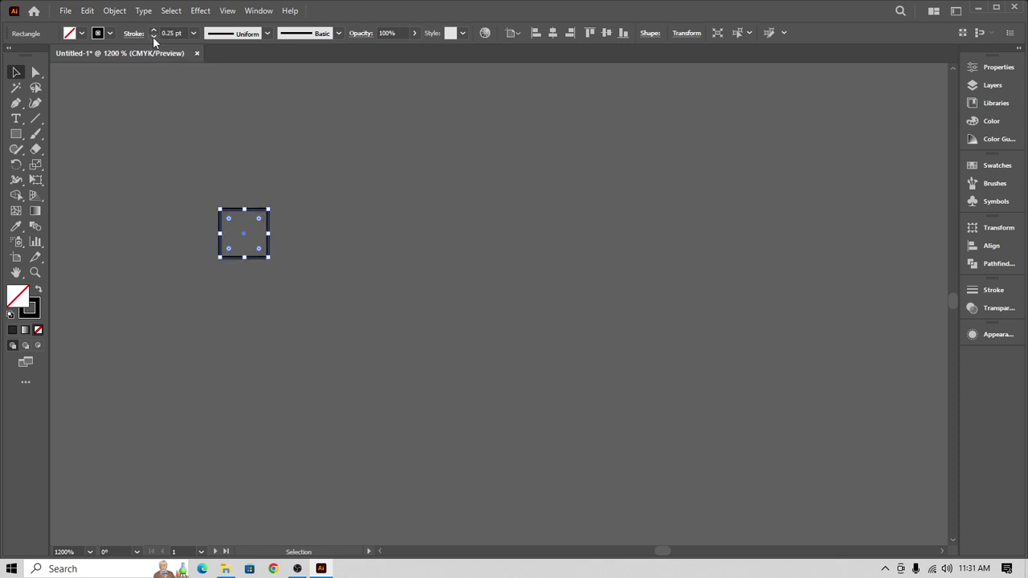
{"action": "left_click", "coordinate": [271, 266]}
Step: Copy the square edge to edge on its right and copy the pair directly below to form a two-by-two grid
{"action": "left_click", "coordinate": [269, 248]}
{"action": "left_click_drag", "start_coordinate": [271, 241], "coordinate": [317, 250]}
{"action": "left_click_drag", "start_coordinate": [228, 190], "coordinate": [280, 308]}
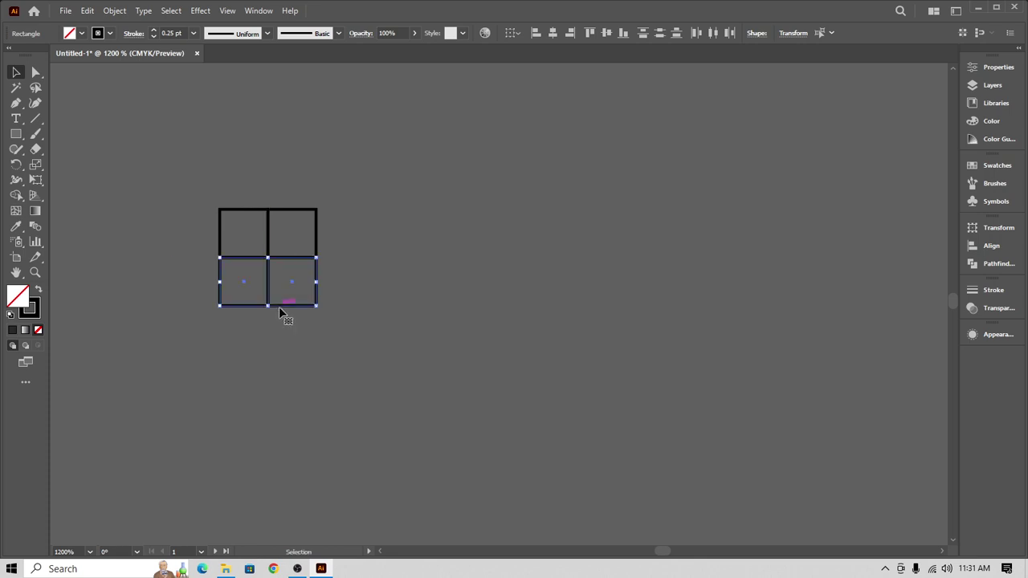
{"action": "scroll", "coordinate": [522, 250], "scroll_direction": "down", "scroll_amount": 4}
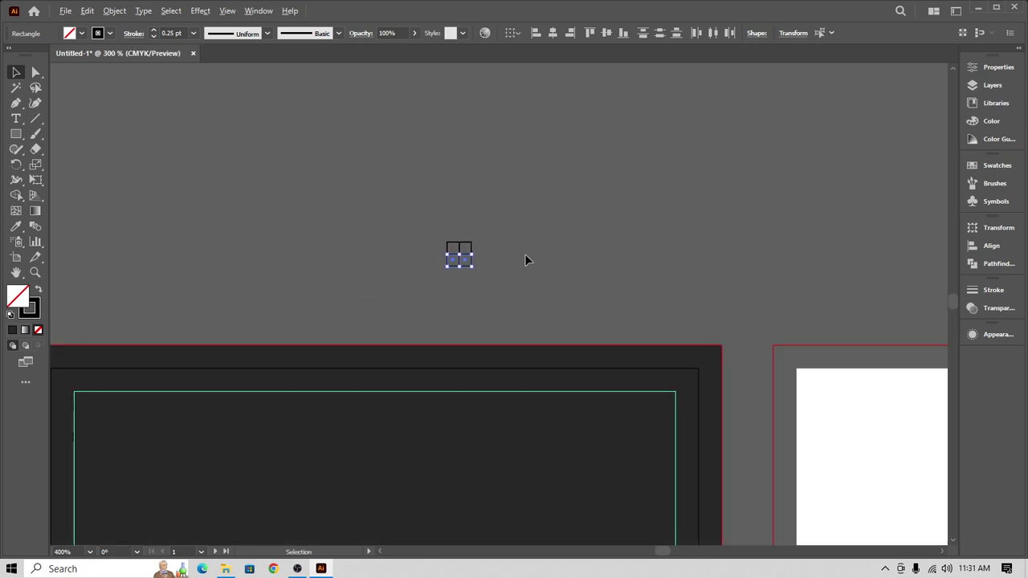
Step: Scale the two-by-two grid down to about half its size and group its four squares
{"action": "left_click_drag", "start_coordinate": [431, 271], "coordinate": [466, 262]}
{"action": "left_click", "coordinate": [495, 240]}
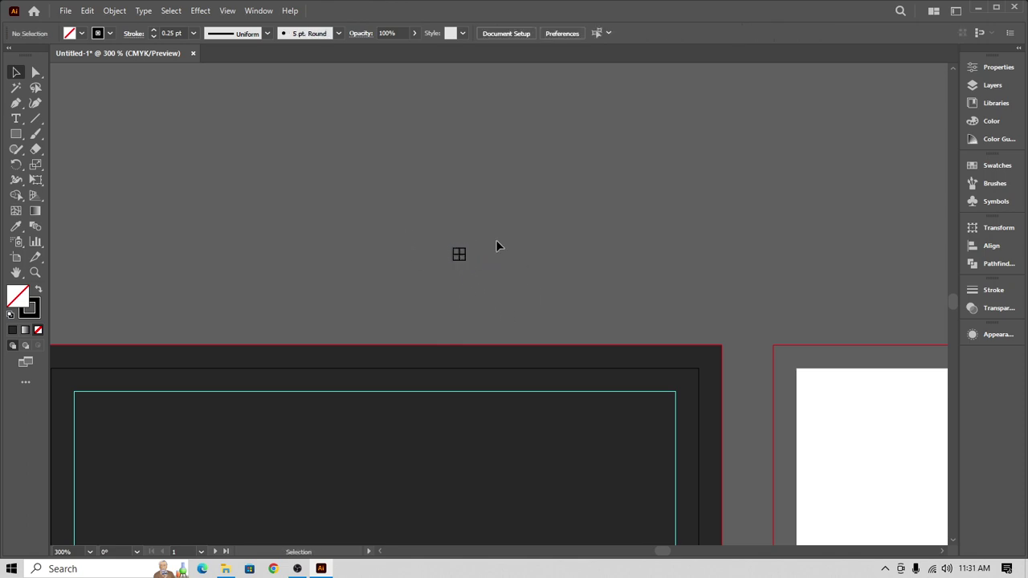
{"action": "key", "text": "ctrl+a"}
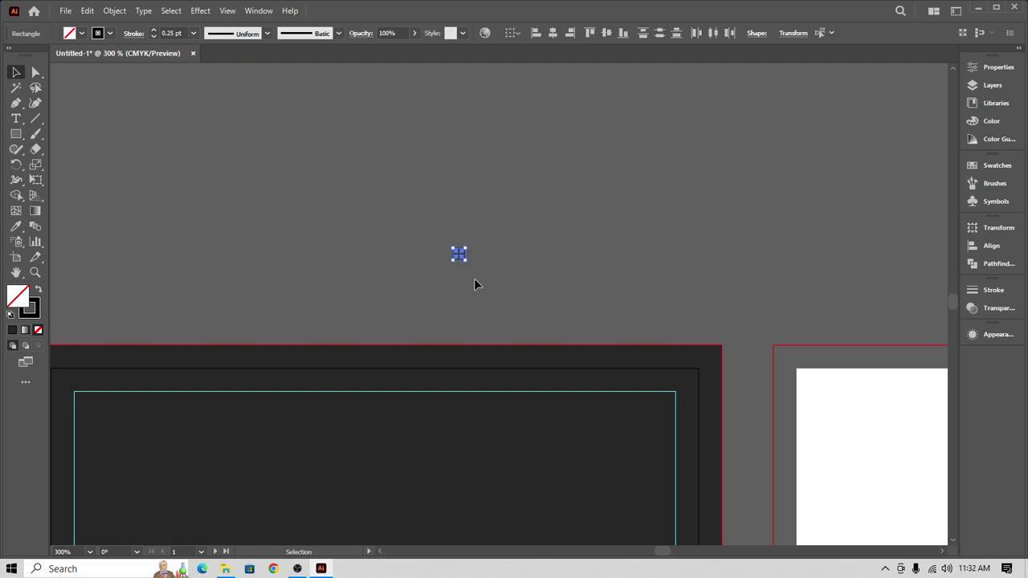
{"action": "key", "text": "ctrl+g"}
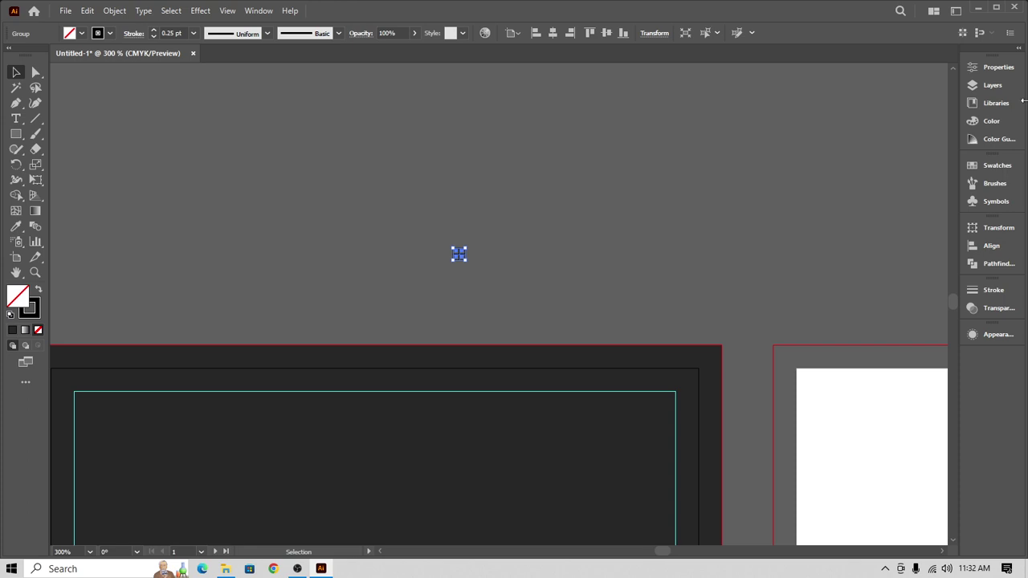
Step: Add the grouped grid to the document's swatches as a new pattern swatch
{"action": "left_click", "coordinate": [996, 166]}
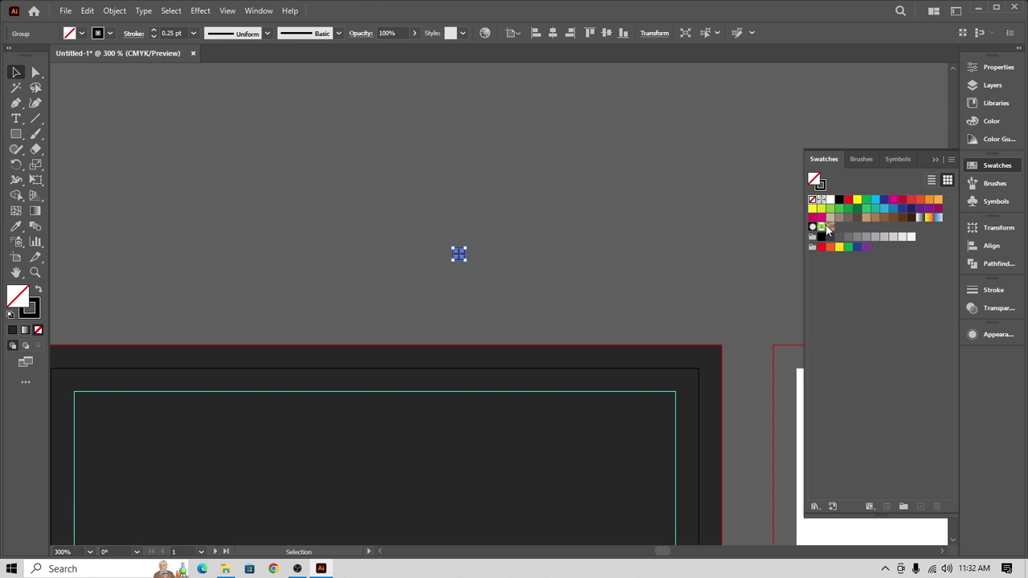
{"action": "left_click", "coordinate": [612, 169]}
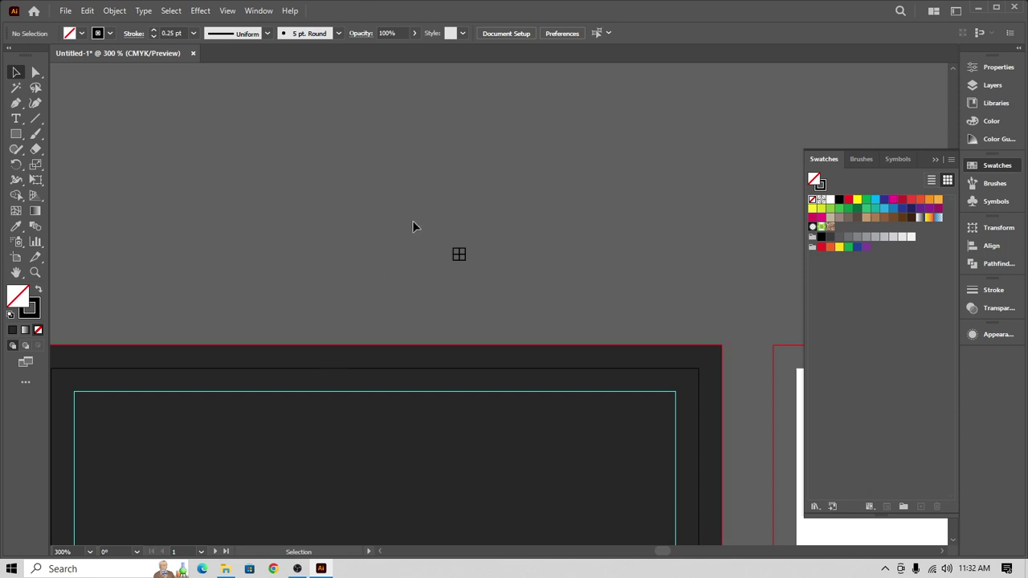
{"action": "left_click", "coordinate": [459, 254]}
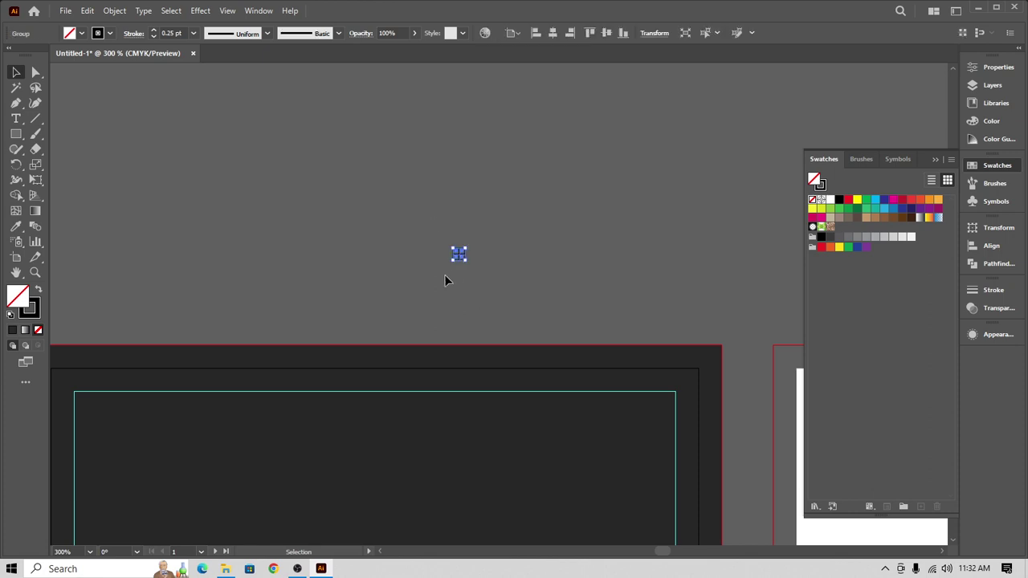
{"action": "left_click_drag", "start_coordinate": [458, 254], "coordinate": [874, 224]}
{"action": "left_click", "coordinate": [497, 253]}
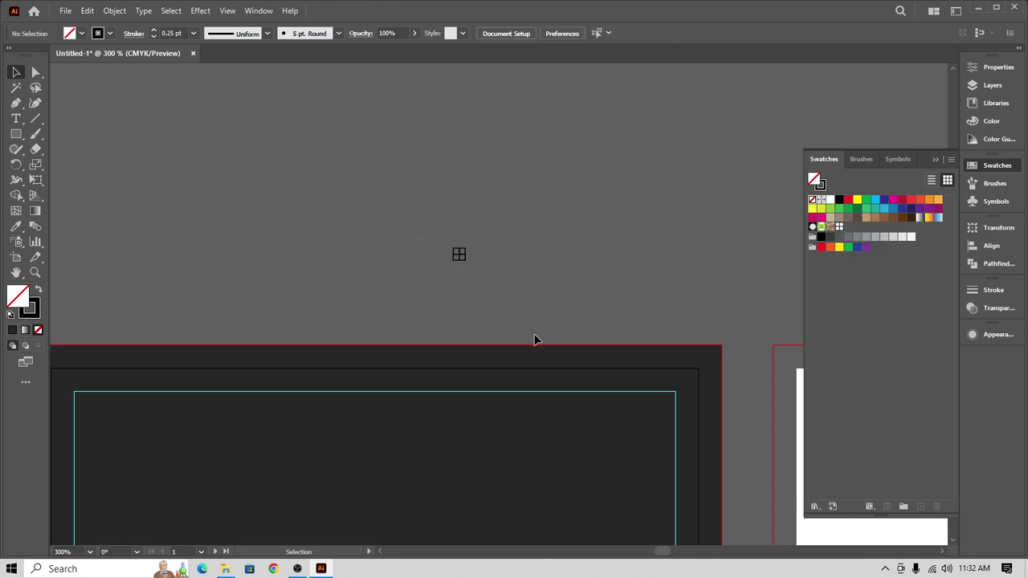
Step: Delete the original grid group from above the first artboard
{"action": "key", "text": "ctrl+a"}
{"action": "key", "text": "Delete"}
{"action": "key", "text": "space"}
{"action": "left_click_drag", "start_coordinate": [523, 273], "coordinate": [534, 115]}
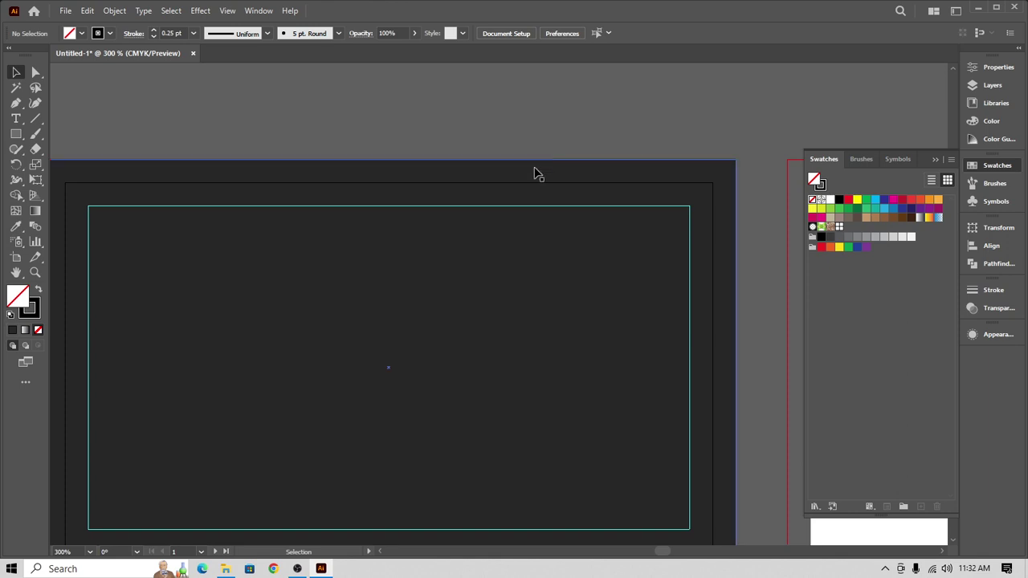
Step: Duplicate the first artboard's dark background rectangle in place and fill the front copy with the new grid pattern swatch
{"action": "left_click", "coordinate": [531, 249]}
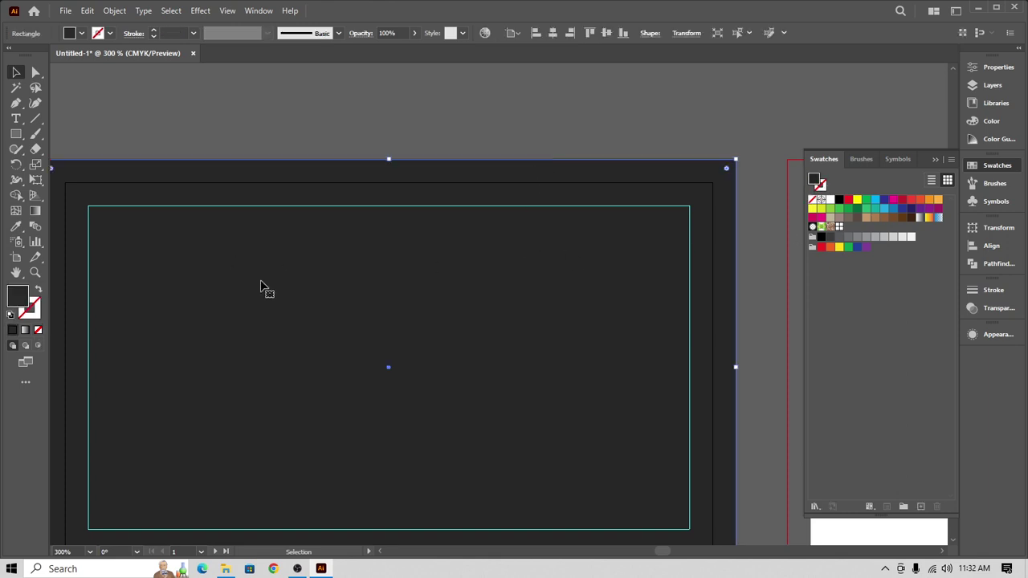
{"action": "left_click", "coordinate": [839, 227]}
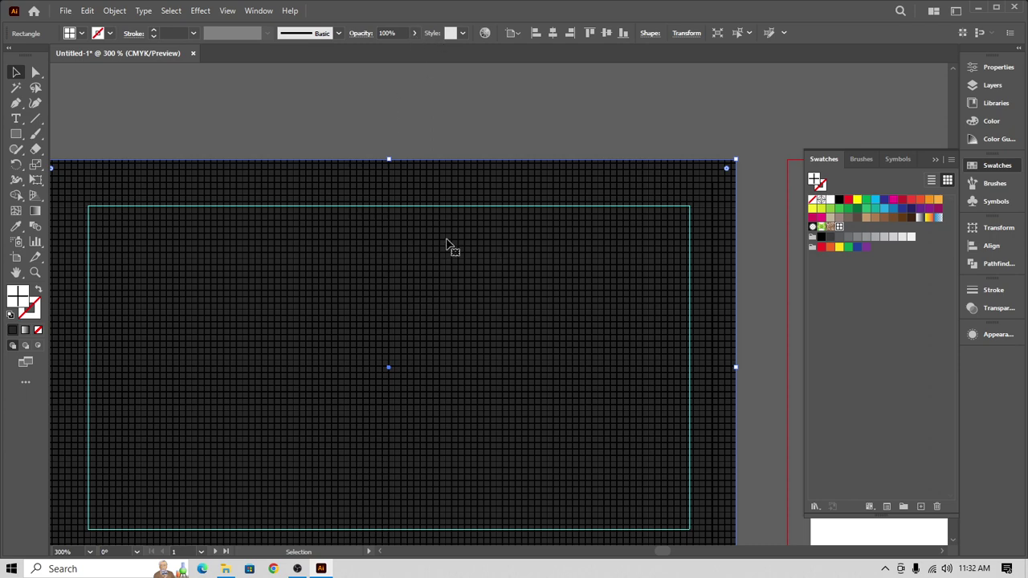
{"action": "left_click", "coordinate": [530, 97]}
Step: Move the patterned rectangle aside to check the dark background beneath it and undo each move
{"action": "left_click_drag", "start_coordinate": [534, 195], "coordinate": [594, 160]}
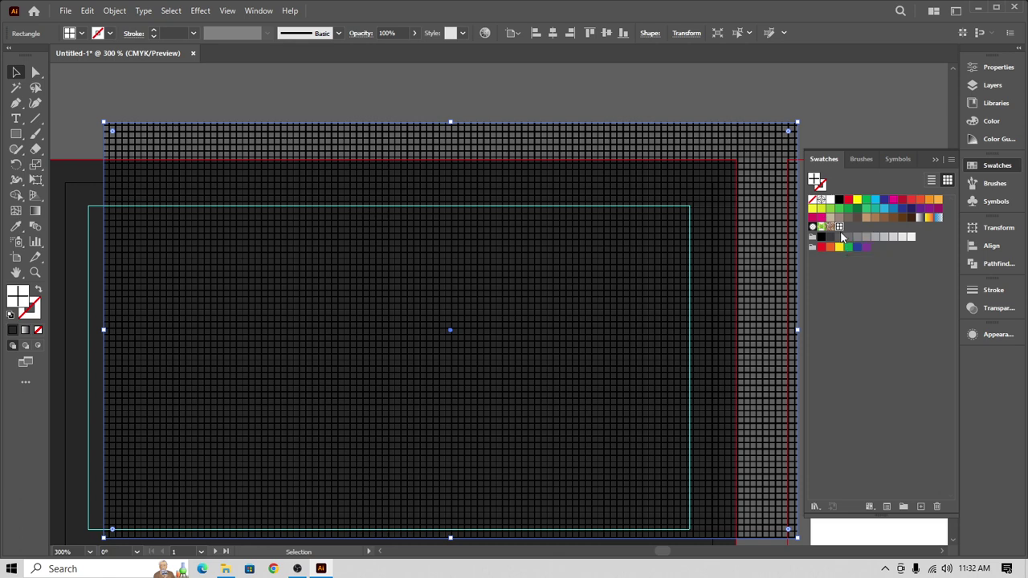
{"action": "key", "text": "ctrl+z"}
{"action": "left_click", "coordinate": [718, 126]}
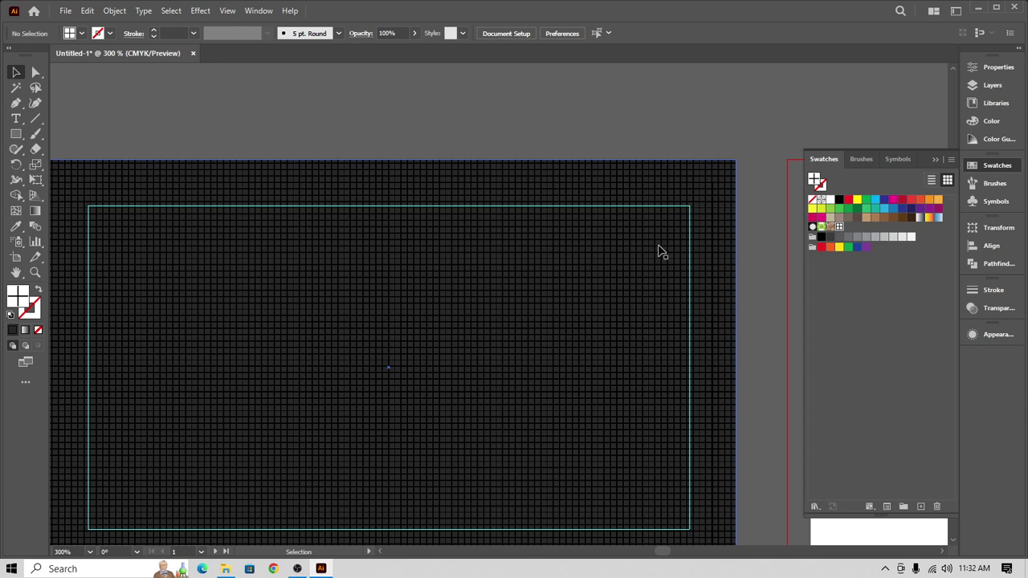
{"action": "left_click_drag", "start_coordinate": [589, 207], "coordinate": [737, 129]}
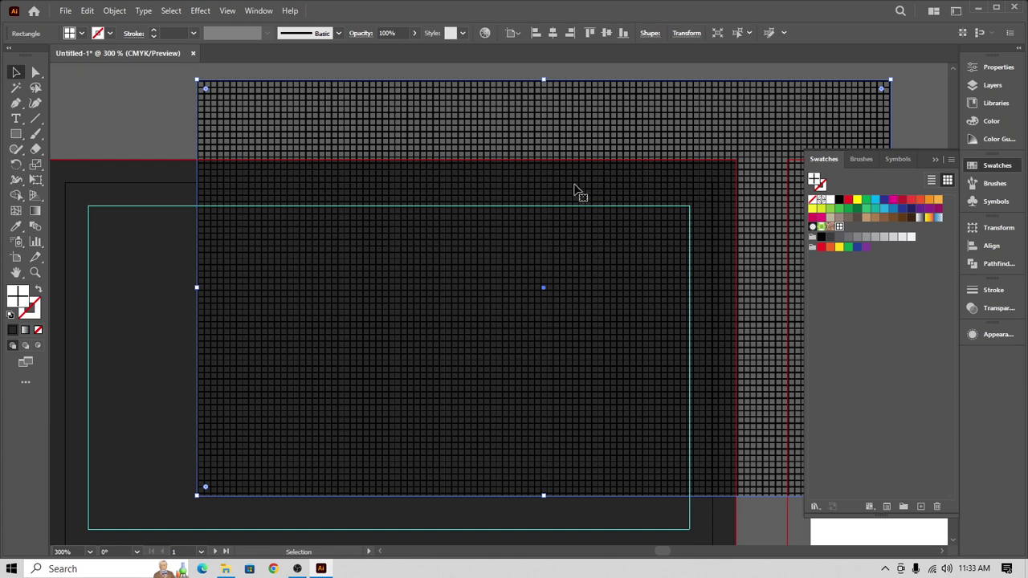
{"action": "key", "text": "ctrl+z"}
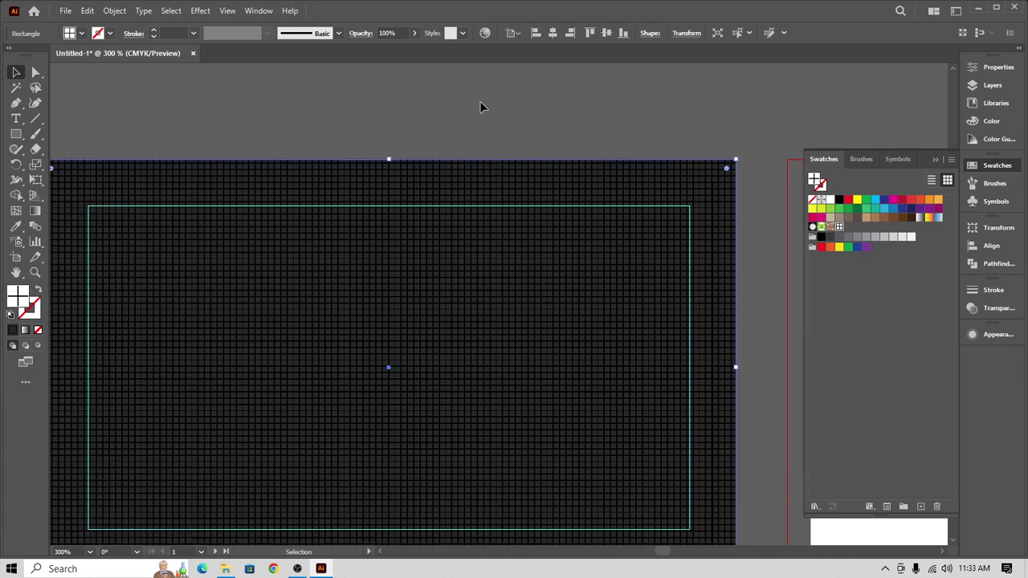
Step: Lower the patterned rectangle's opacity to 30% so the grid blends softly into the dark background
{"action": "left_click", "coordinate": [416, 34]}
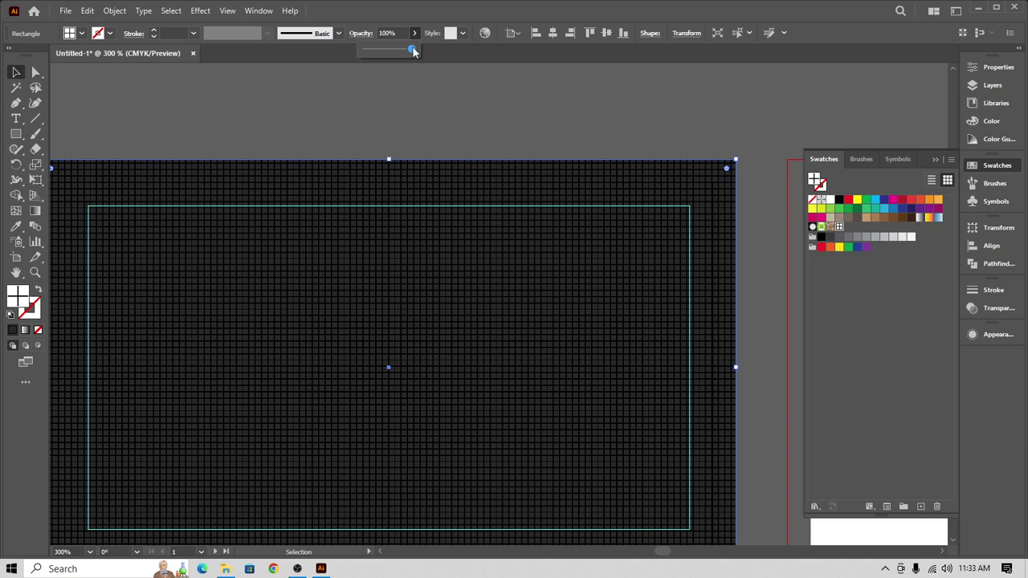
{"action": "left_click_drag", "start_coordinate": [413, 51], "coordinate": [381, 51]}
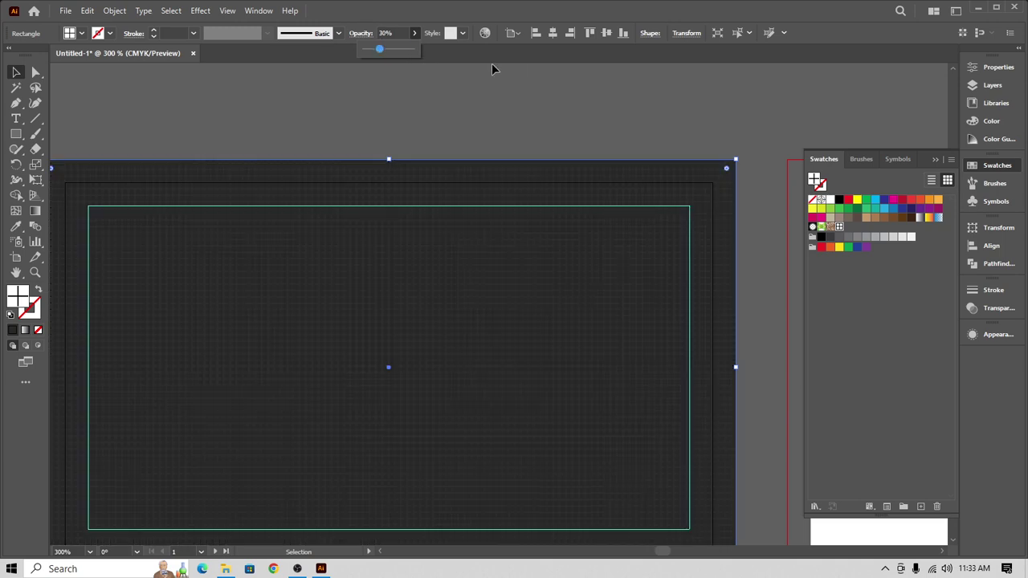
{"action": "left_click", "coordinate": [511, 72]}
{"action": "scroll", "coordinate": [457, 231], "scroll_direction": "down", "scroll_amount": 3}
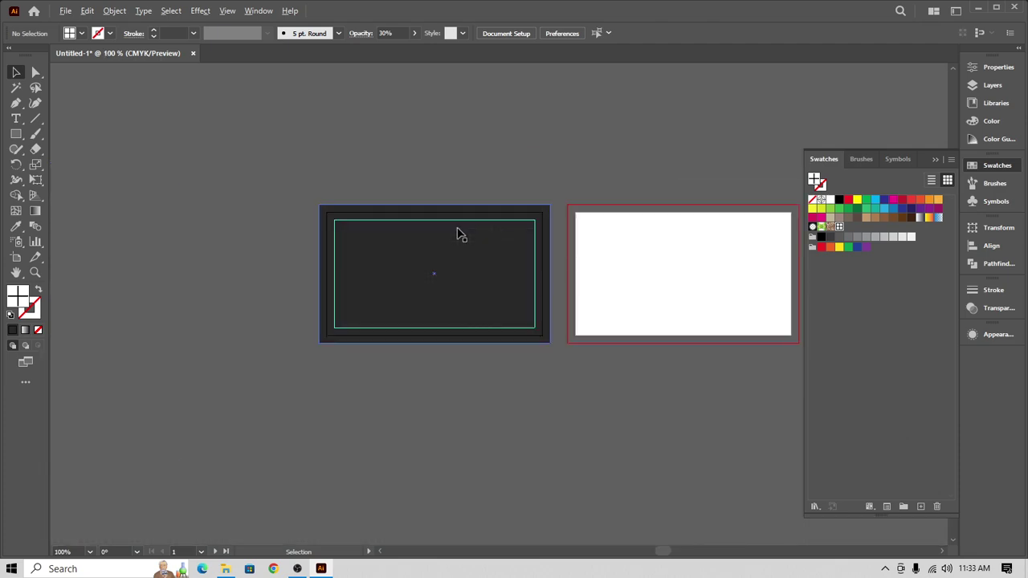
{"action": "scroll", "coordinate": [457, 232], "scroll_direction": "up", "scroll_amount": 2}
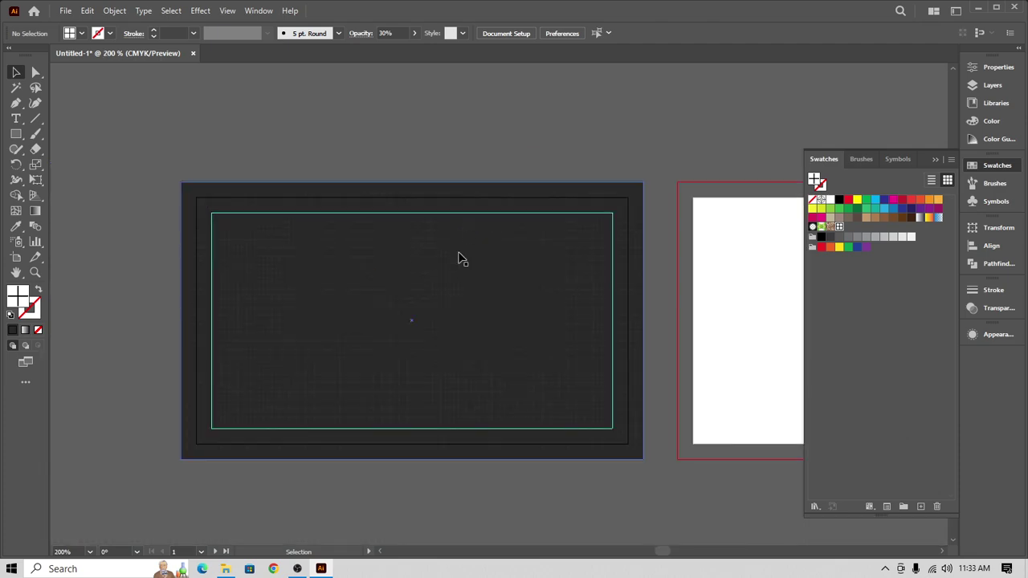
{"action": "left_click", "coordinate": [936, 160]}
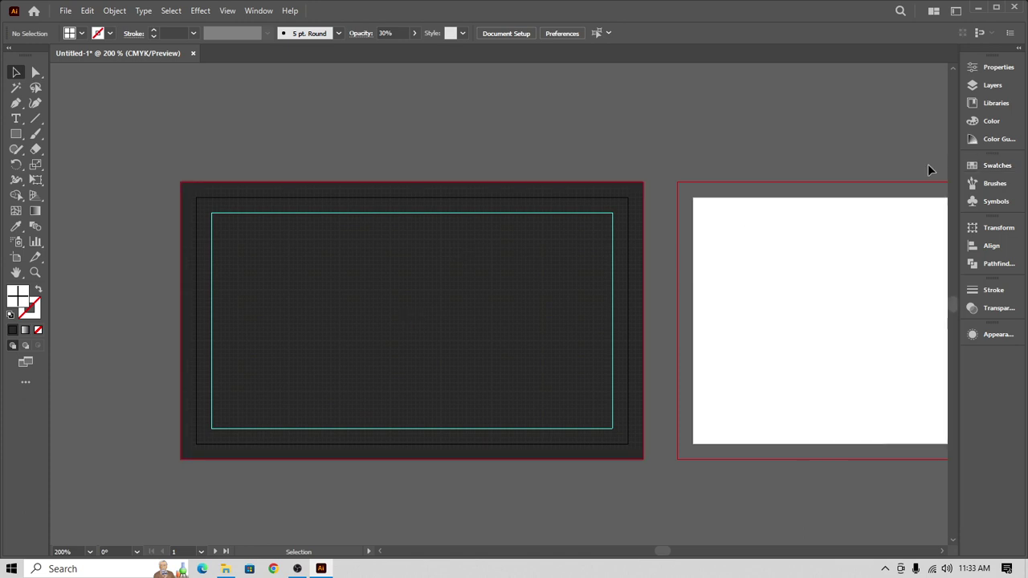
Step: Copy the dark background and its pattern overlay onto the second artboard, aligned with its bleed edges
{"action": "left_click_drag", "start_coordinate": [670, 165], "coordinate": [517, 135]}
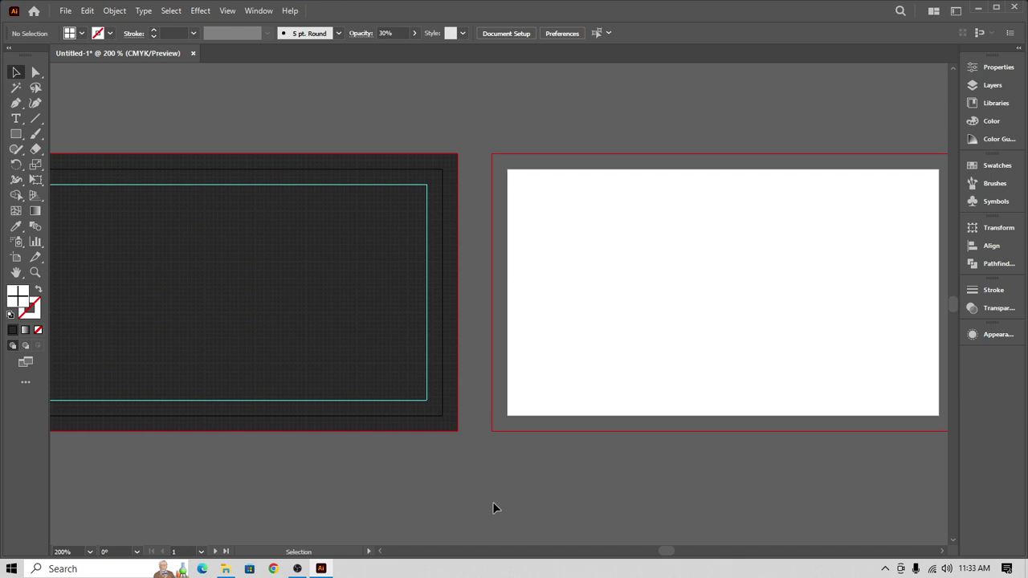
{"action": "left_click_drag", "start_coordinate": [451, 455], "coordinate": [816, 309]}
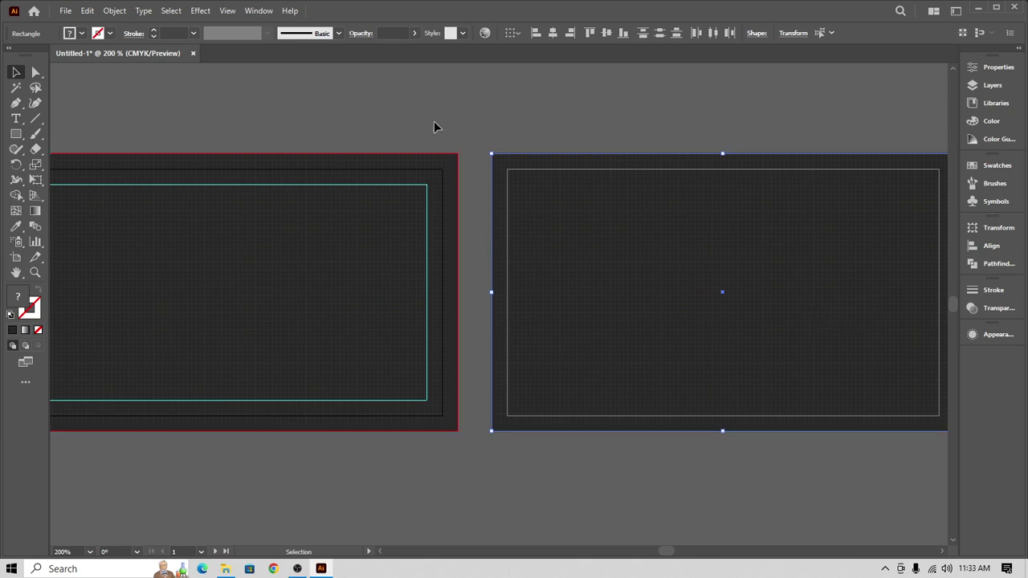
{"action": "left_click", "coordinate": [69, 73]}
{"action": "scroll", "coordinate": [335, 101], "scroll_direction": "left", "scroll_amount": 3}
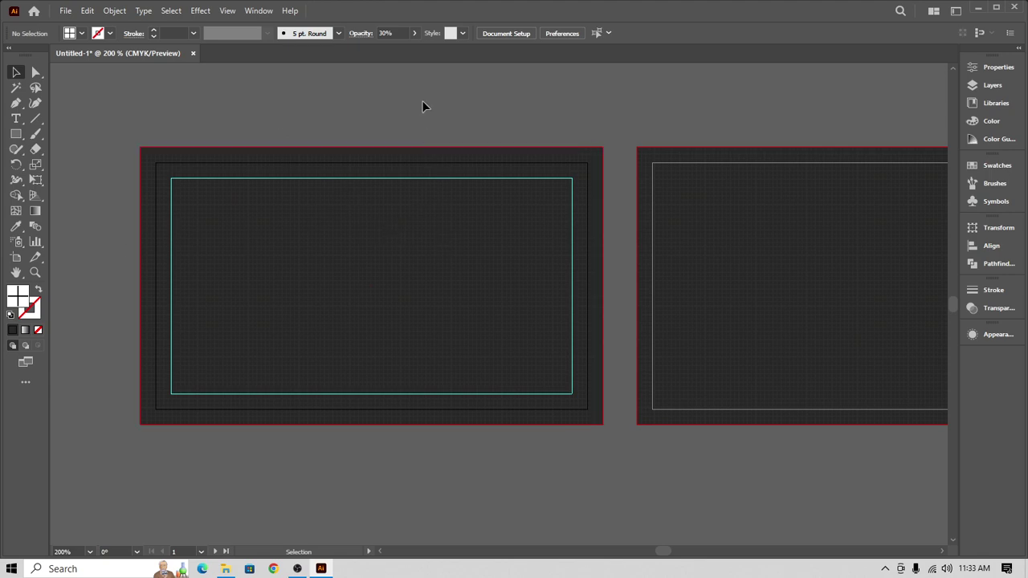
Step: Draw a rectangle from the first artboard's lower-right bleed corner across about half its width and fill it with CMYK Cyan
{"action": "key", "text": "space"}
{"action": "left_click_drag", "start_coordinate": [404, 102], "coordinate": [450, 117]}
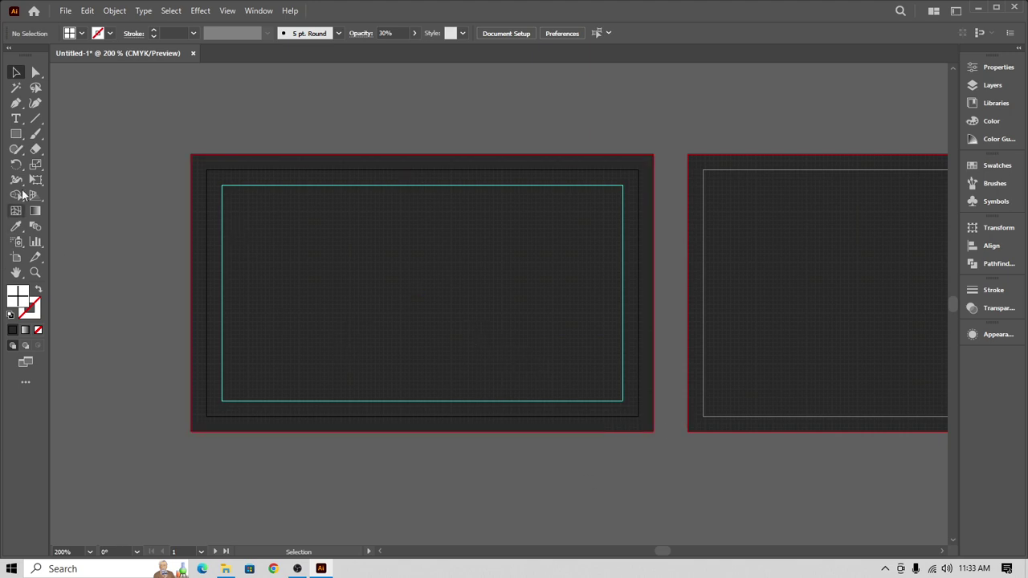
{"action": "left_click", "coordinate": [16, 134]}
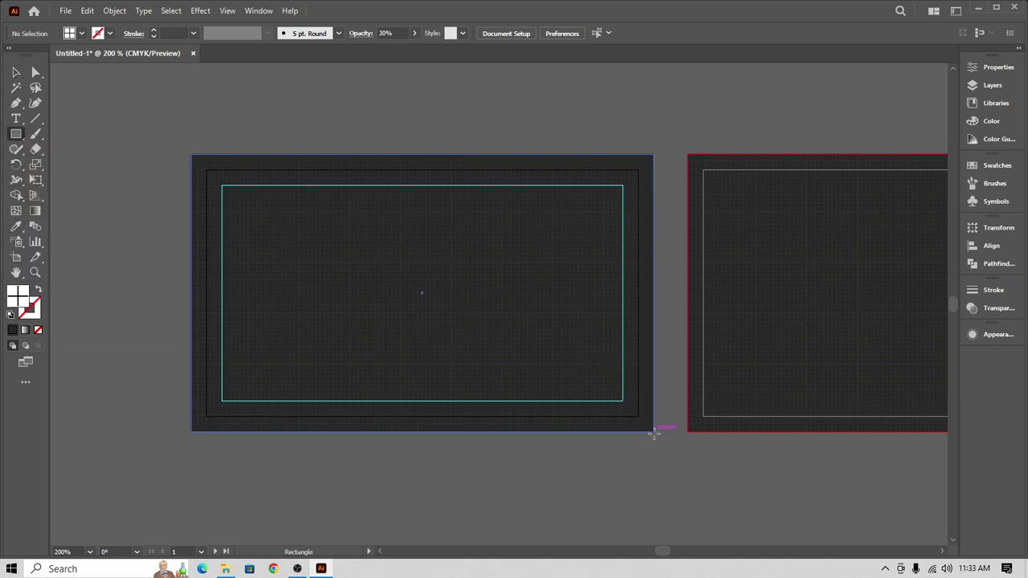
{"action": "left_click_drag", "start_coordinate": [653, 432], "coordinate": [407, 356]}
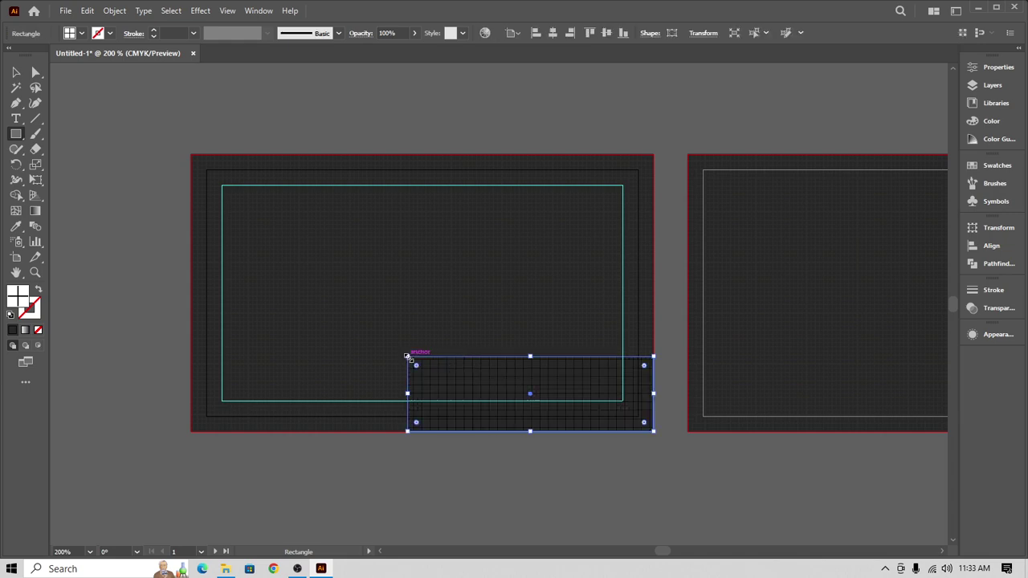
{"action": "left_click", "coordinate": [82, 34]}
{"action": "left_click", "coordinate": [71, 57]}
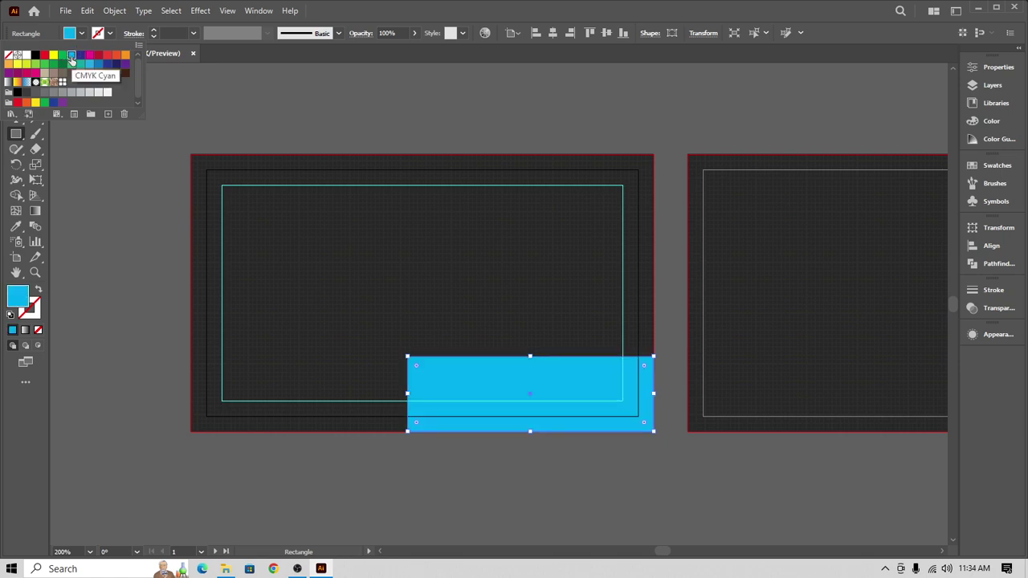
{"action": "left_click", "coordinate": [453, 120]}
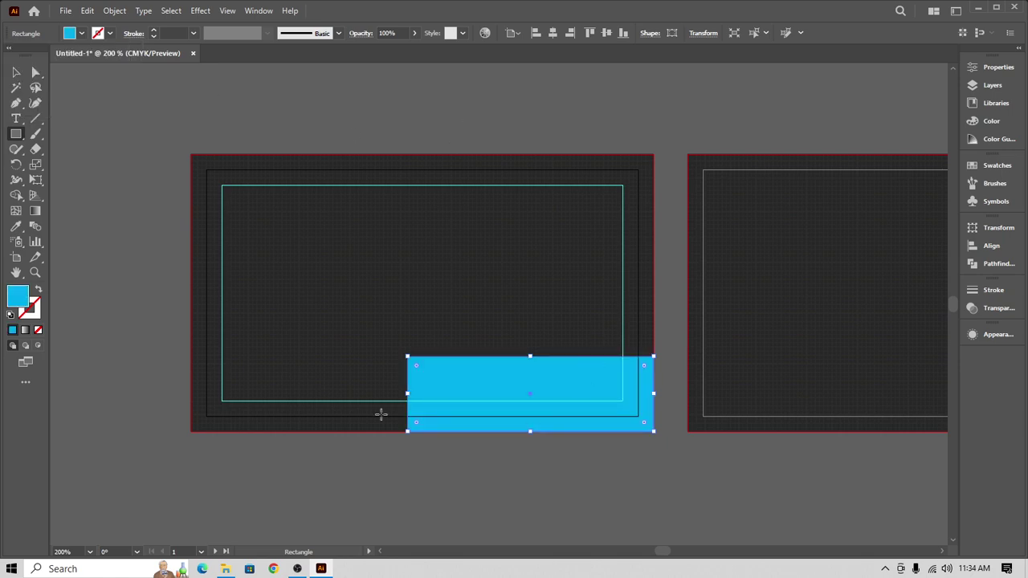
Step: Round only the upper-left corner of the cyan rectangle to its maximum radius, about 0.61 in
{"action": "key", "text": "v"}
{"action": "left_click", "coordinate": [564, 484]}
{"action": "left_click", "coordinate": [545, 420]}
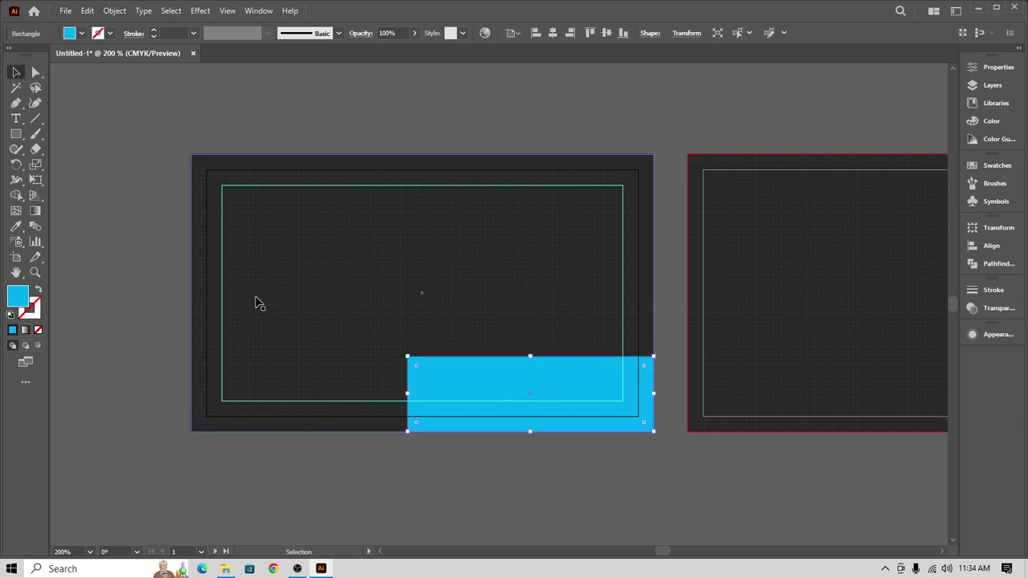
{"action": "left_click", "coordinate": [35, 72]}
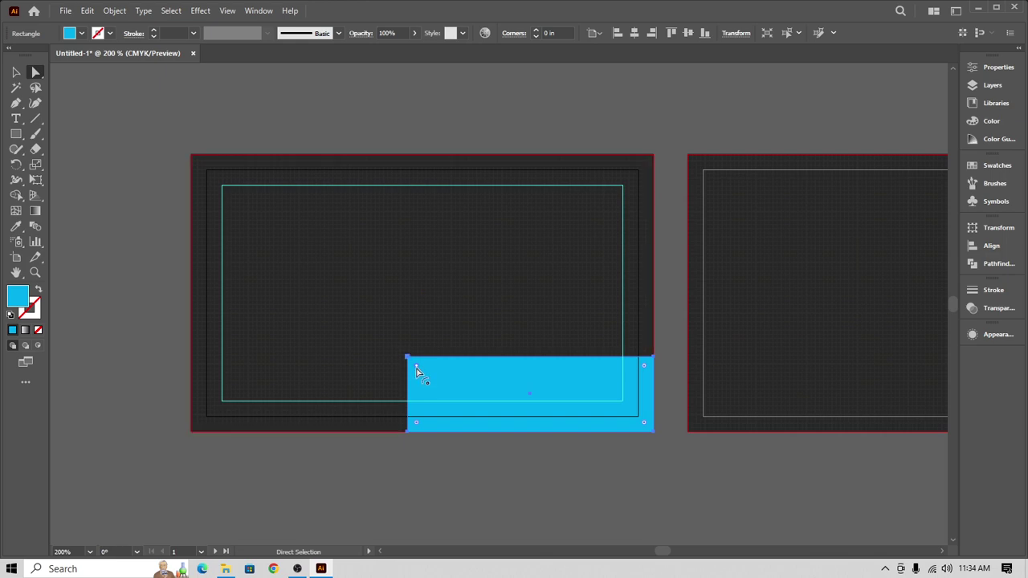
{"action": "left_click_drag", "start_coordinate": [416, 369], "coordinate": [485, 457]}
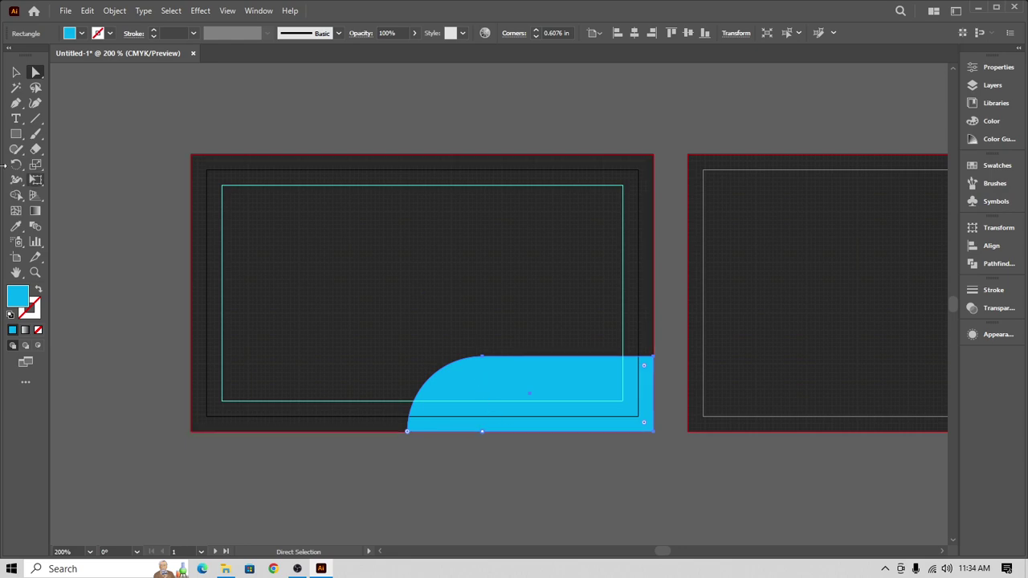
{"action": "left_click", "coordinate": [95, 130]}
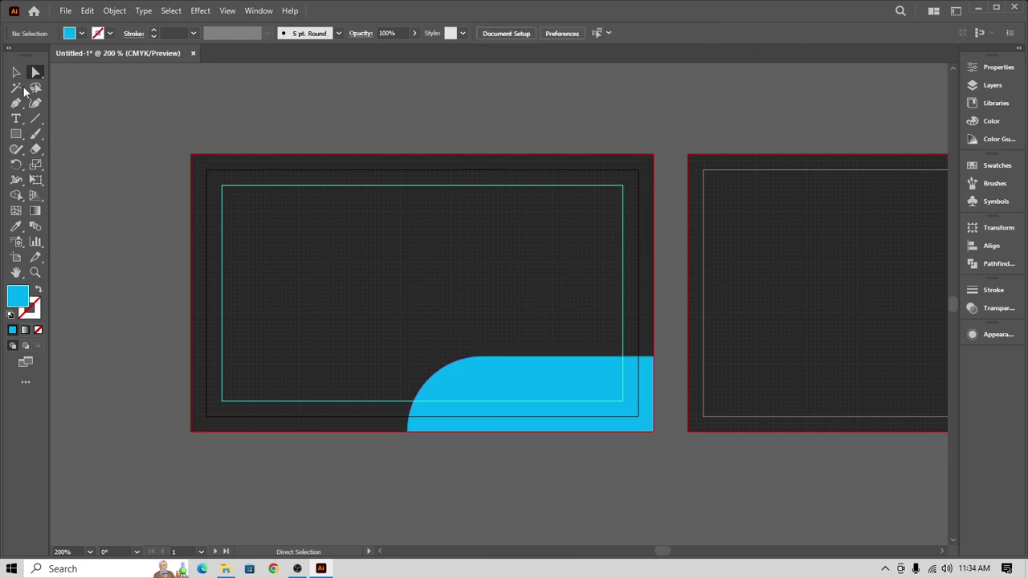
Step: Draw a wide cyan rectangle starting at the first artboard's left bleed edge, above the rounded shape
{"action": "left_click", "coordinate": [16, 133]}
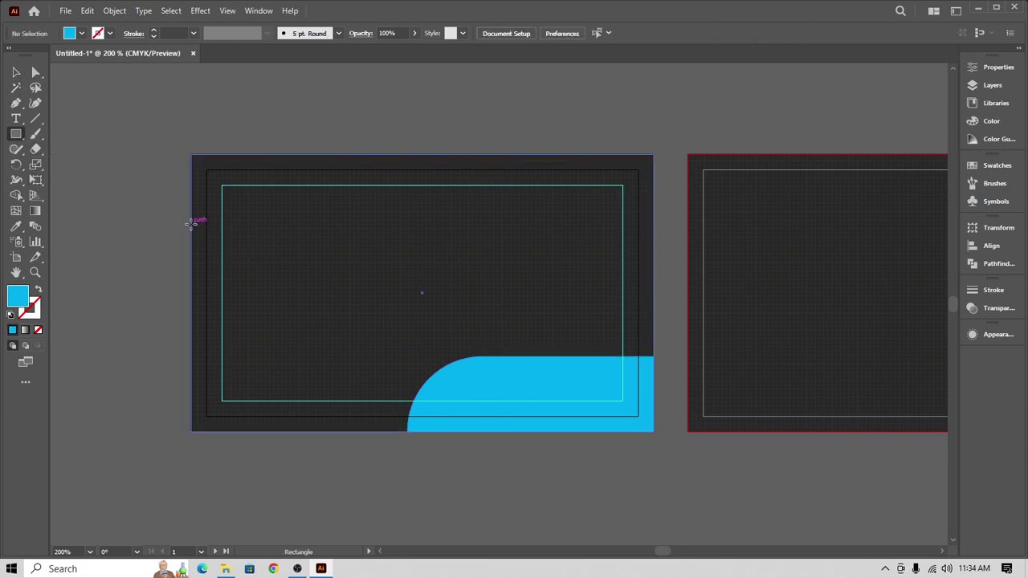
{"action": "mouse_move", "coordinate": [191, 224]}
{"action": "left_mouse_down"}
{"action": "mouse_move", "coordinate": [238, 278]}
{"action": "mouse_move", "coordinate": [583, 325]}
{"action": "left_mouse_up"}
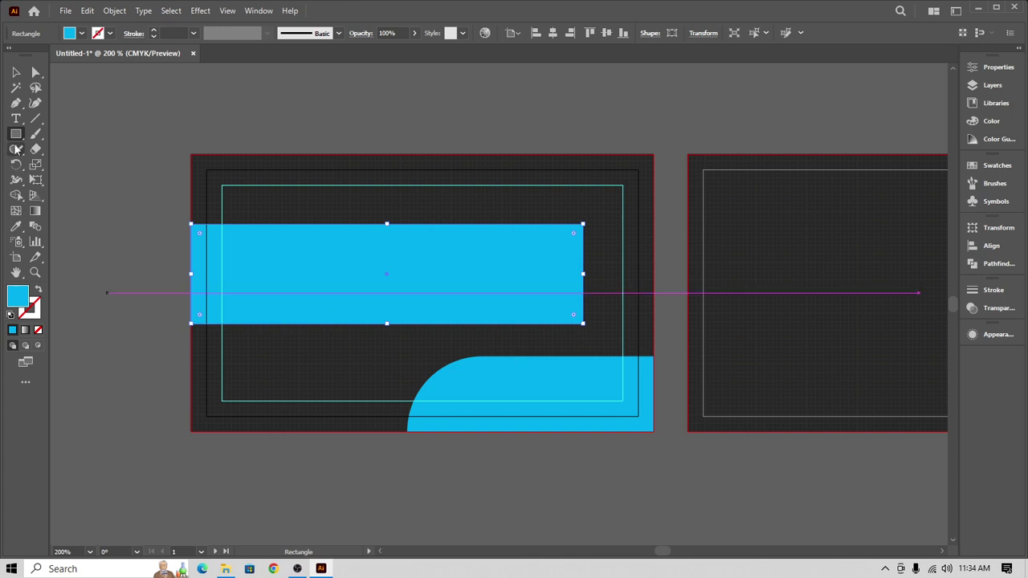
{"action": "left_click", "coordinate": [16, 72]}
{"action": "left_click", "coordinate": [312, 141]}
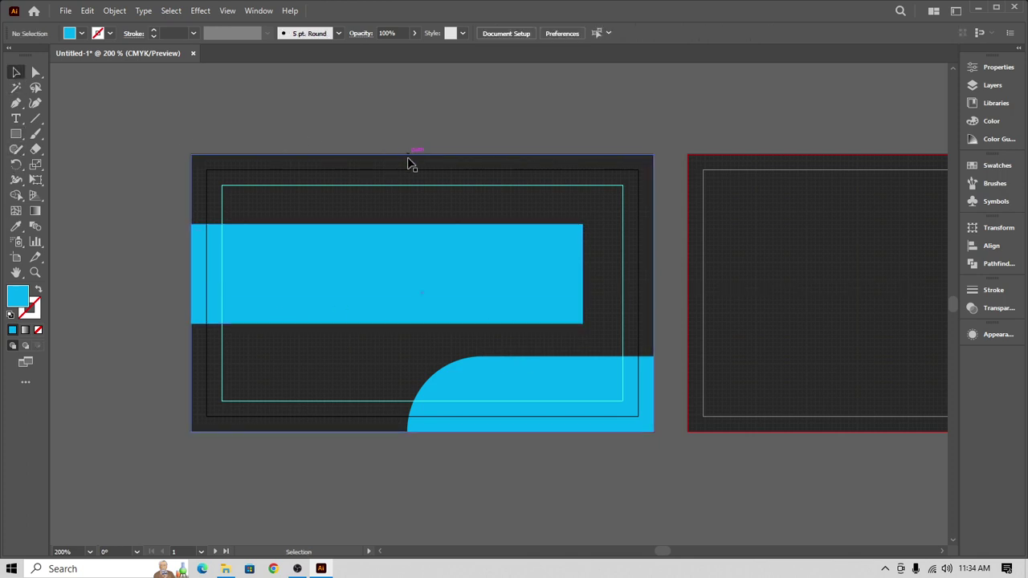
{"action": "left_click", "coordinate": [504, 290]}
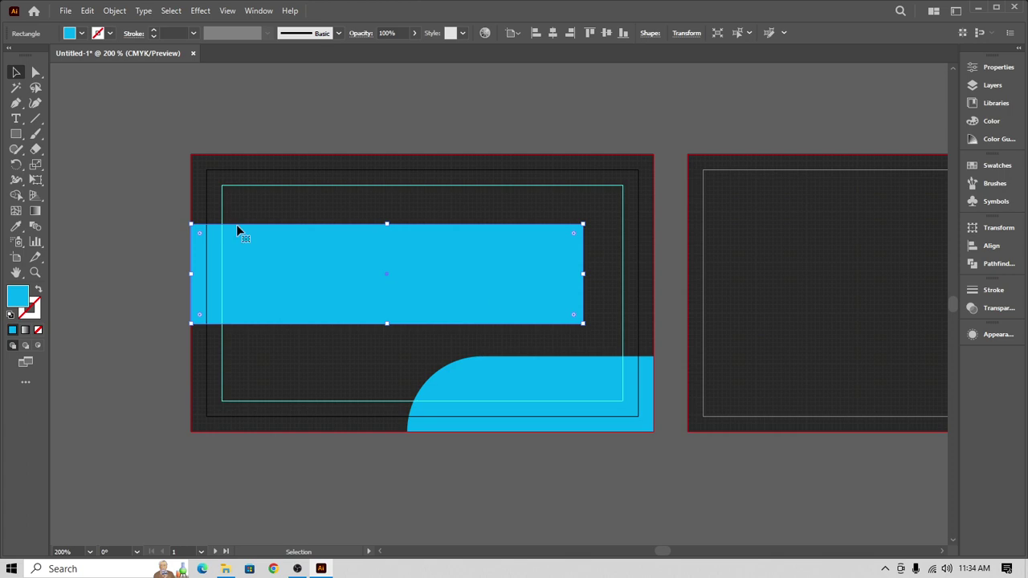
{"action": "left_click", "coordinate": [35, 73]}
{"action": "left_click", "coordinate": [600, 217]}
{"action": "left_click_drag", "start_coordinate": [601, 217], "coordinate": [582, 237]}
{"action": "key", "text": "ctrl+z"}
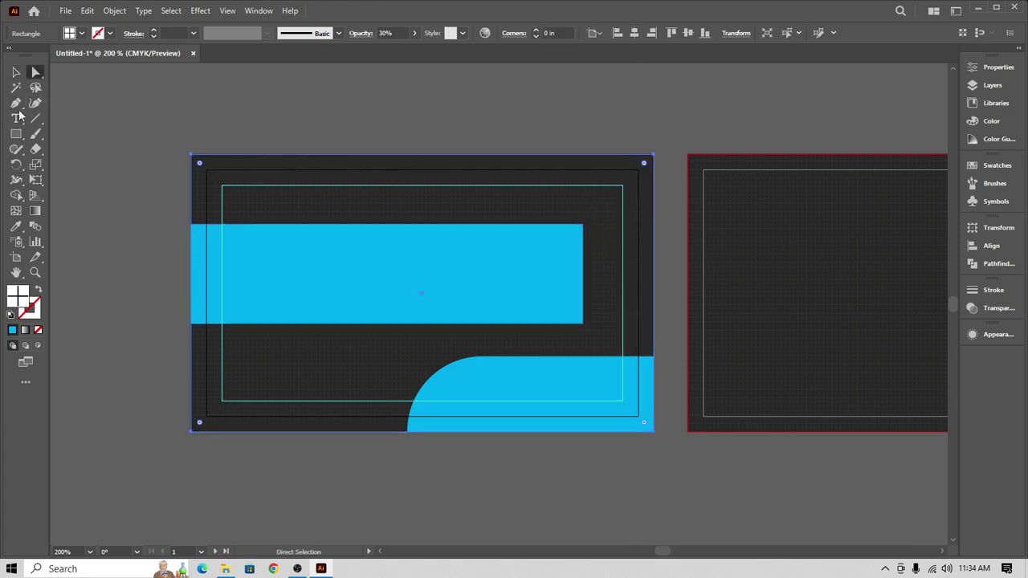
Step: Lock the dark background and its pattern overlay on the first artboard
{"action": "left_click", "coordinate": [16, 72]}
{"action": "left_click", "coordinate": [509, 110]}
{"action": "left_click", "coordinate": [477, 189]}
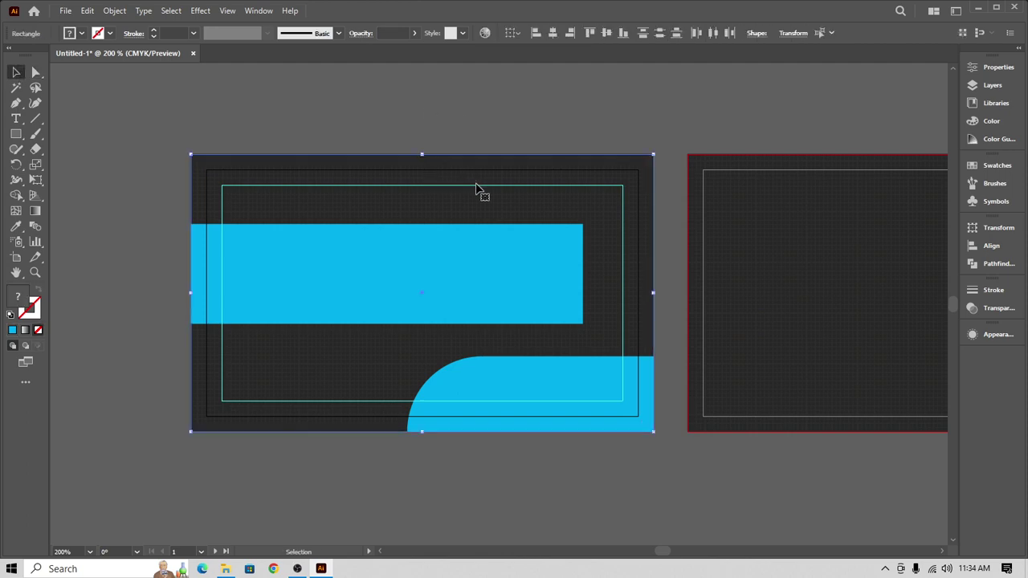
{"action": "key", "text": "ctrl+2"}
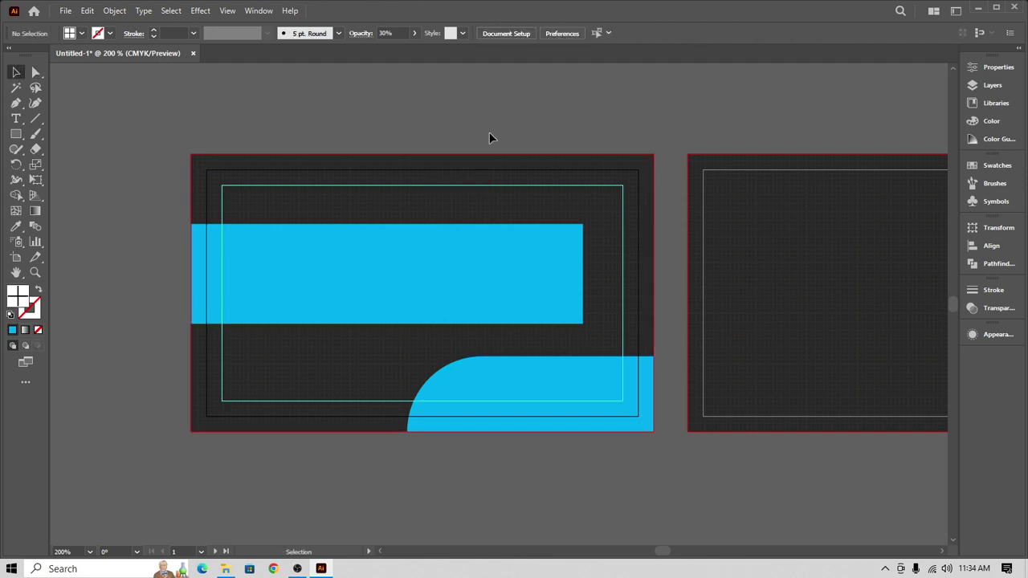
Step: Round the two right-hand corners of the wide cyan rectangle to the maximum radius, about 0.4 in
{"action": "left_click", "coordinate": [353, 292]}
{"action": "left_click", "coordinate": [35, 72]}
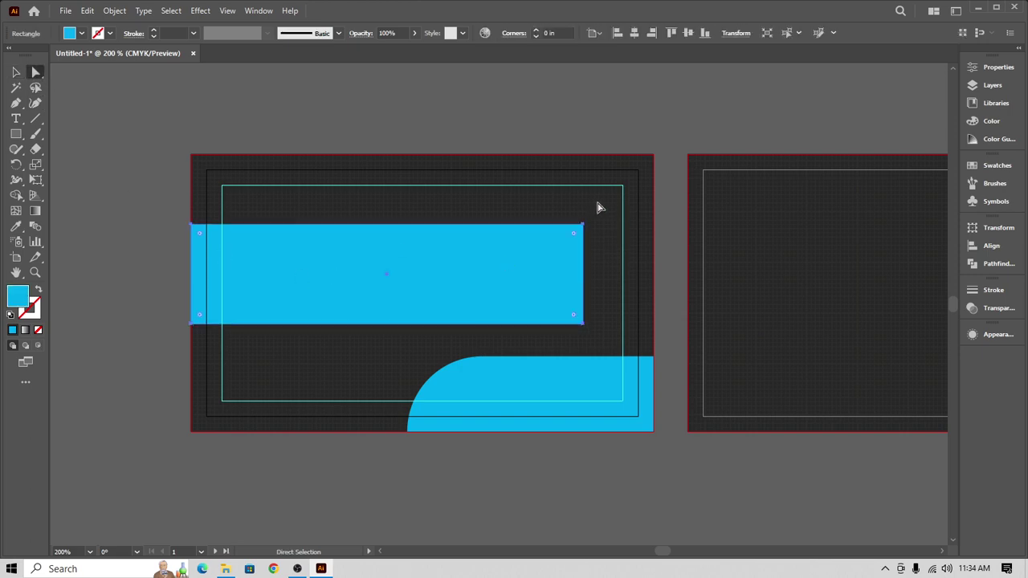
{"action": "left_click_drag", "start_coordinate": [598, 202], "coordinate": [546, 342]}
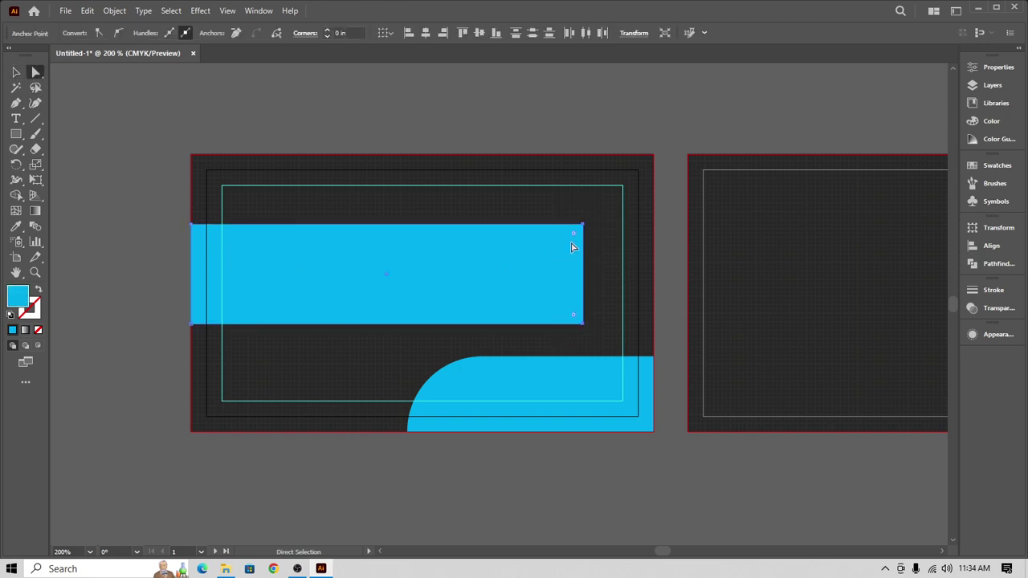
{"action": "left_click_drag", "start_coordinate": [575, 237], "coordinate": [401, 253]}
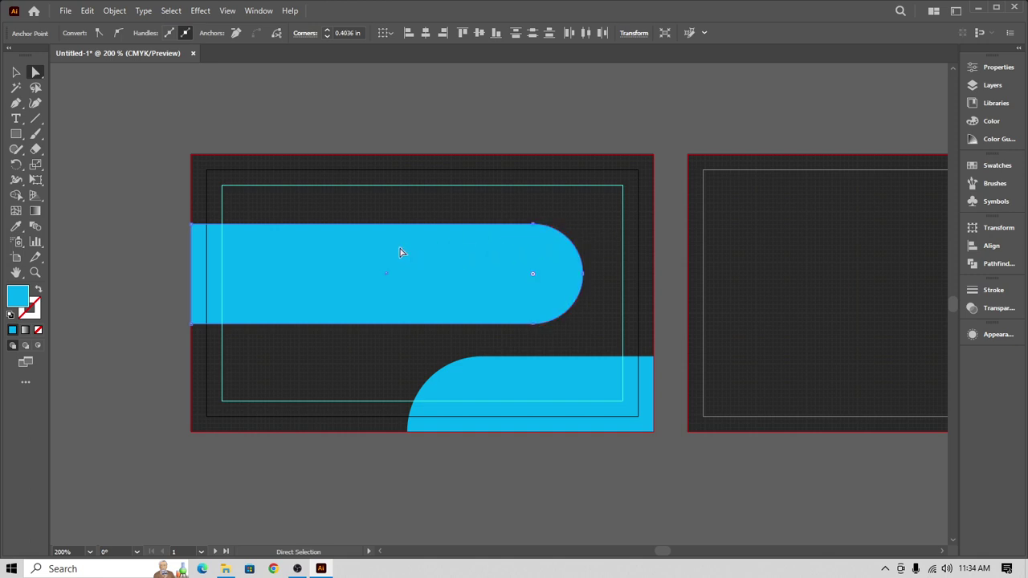
{"action": "left_click", "coordinate": [501, 127]}
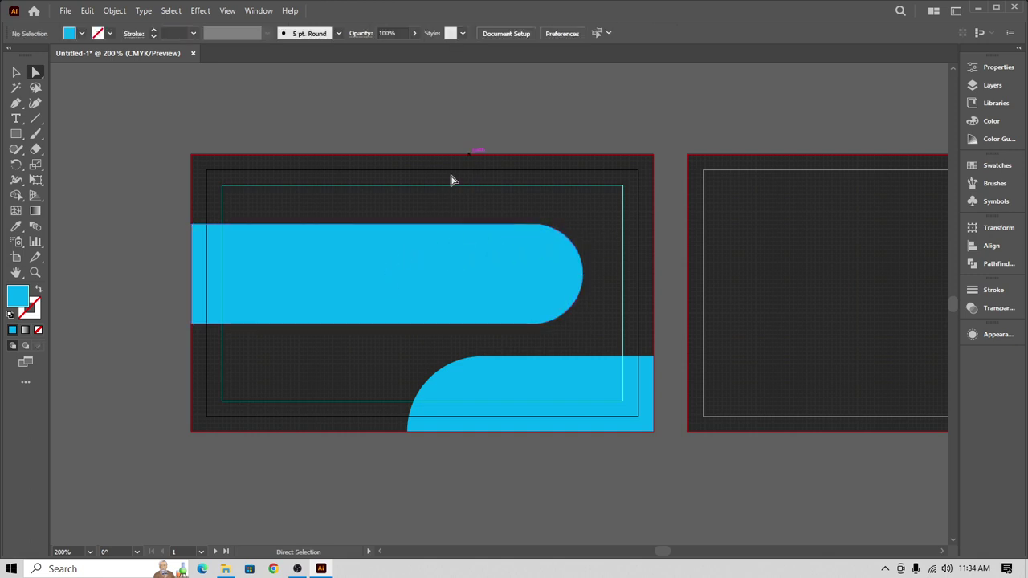
Step: Draw a cyan rectangle in the first artboard's lower-left bleed corner, overlapping the lower edge of the rounded bar
{"action": "left_click", "coordinate": [16, 134]}
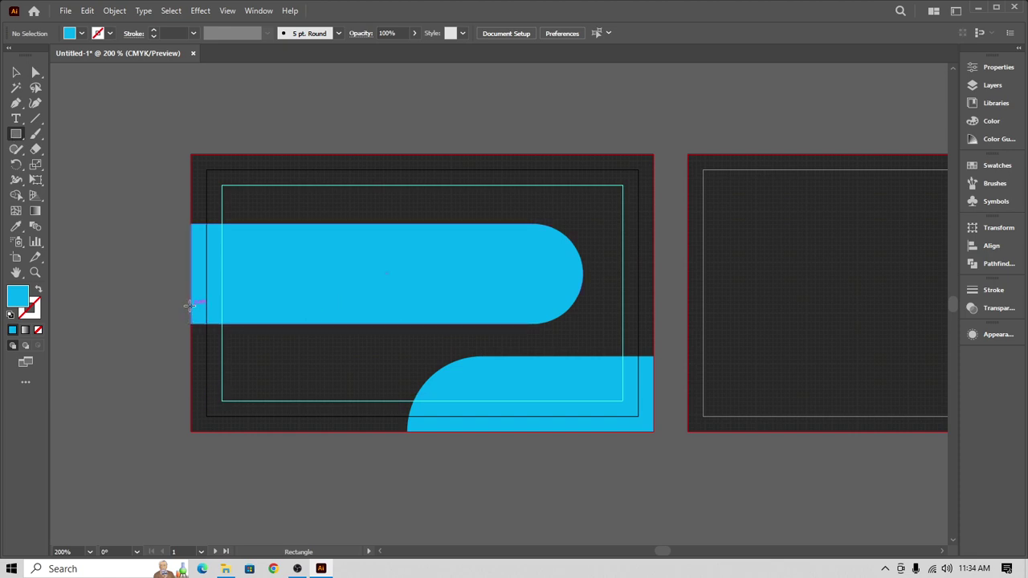
{"action": "left_click_drag", "start_coordinate": [191, 303], "coordinate": [387, 430]}
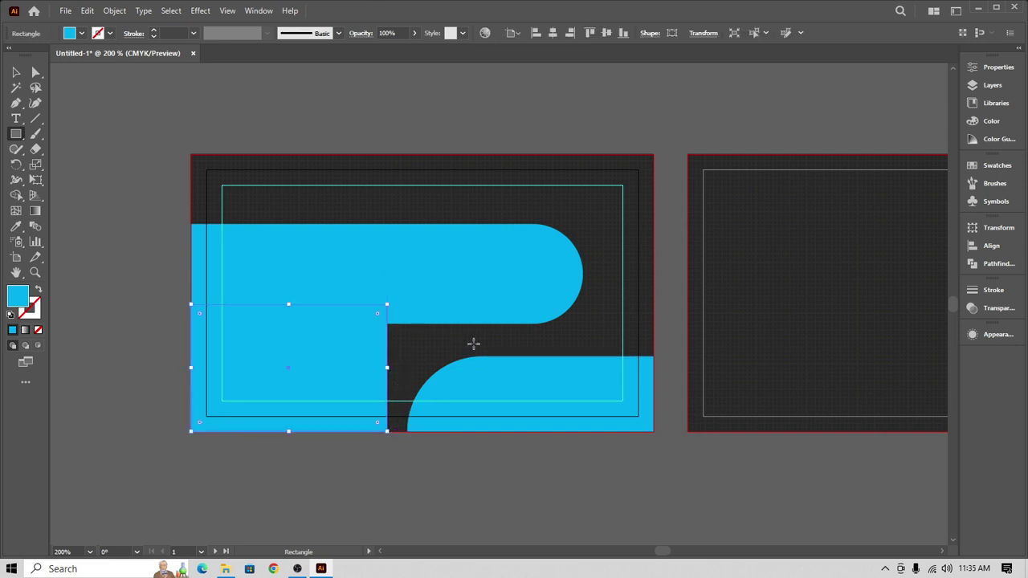
{"action": "left_click", "coordinate": [16, 73]}
{"action": "left_click", "coordinate": [236, 162]}
Step: Unite the lower-left rectangle and the rounded bar into one shape
{"action": "left_click", "coordinate": [305, 393]}
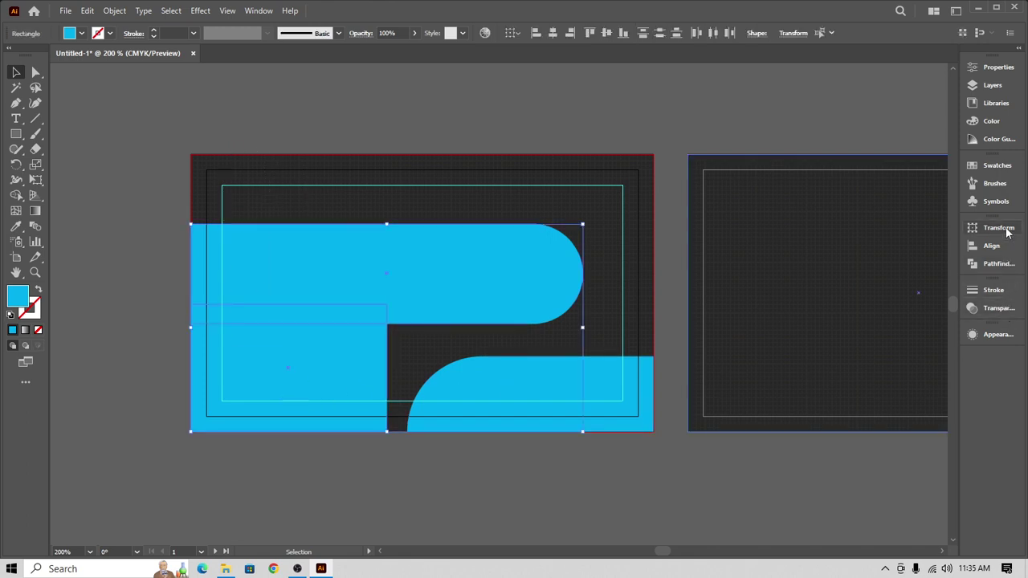
{"action": "left_click", "coordinate": [1000, 265]}
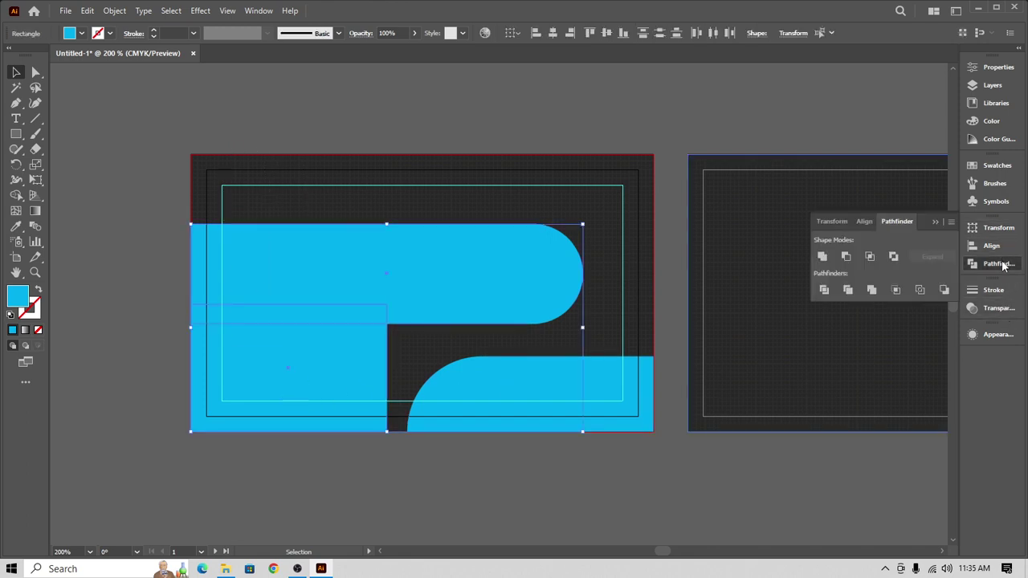
{"action": "left_click", "coordinate": [822, 256]}
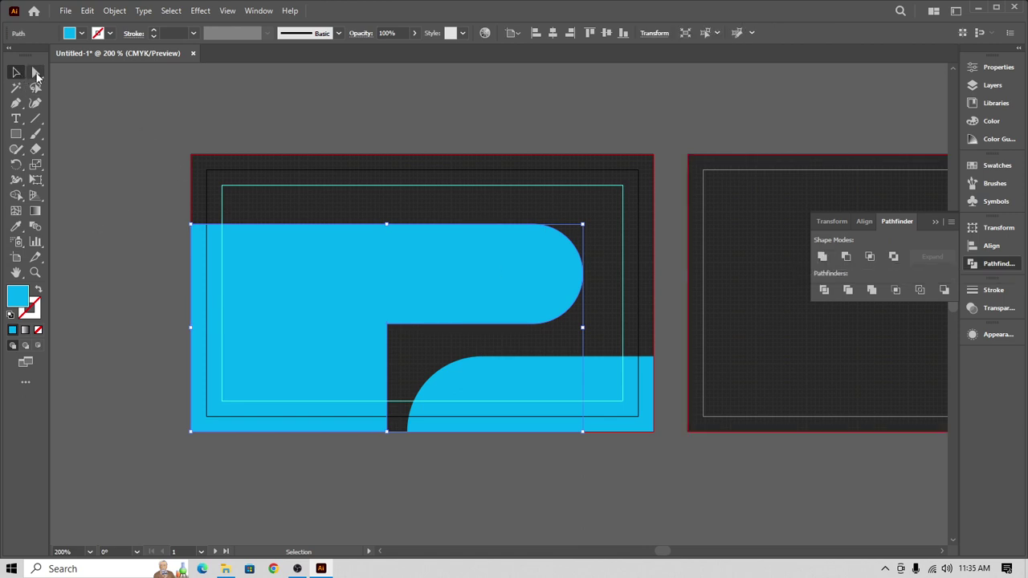
Step: Try rounding the united shape's inner corner to about 0.84 in, undo it, and round it to about 0.87 in
{"action": "left_click", "coordinate": [36, 73]}
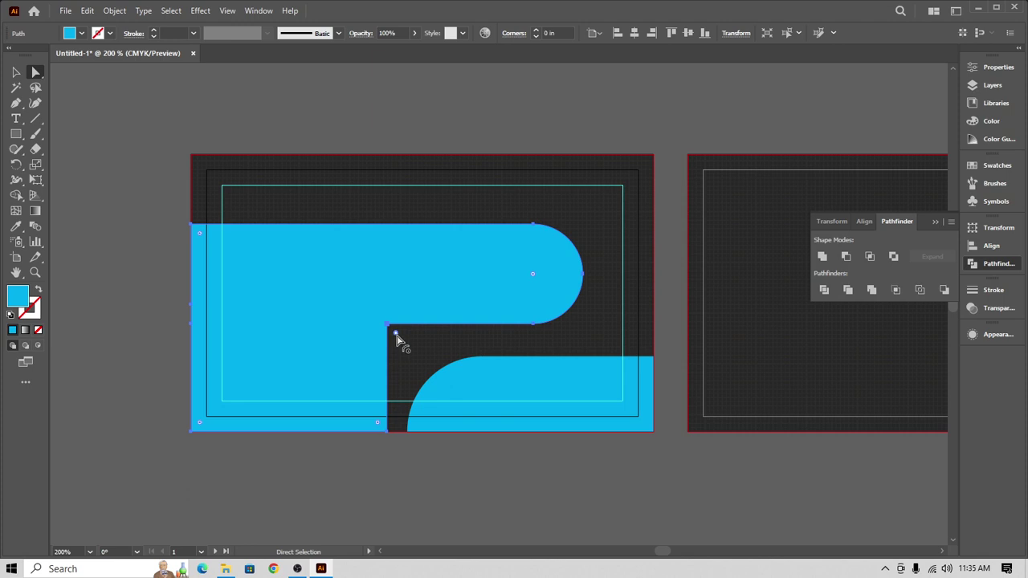
{"action": "left_click_drag", "start_coordinate": [396, 337], "coordinate": [474, 446]}
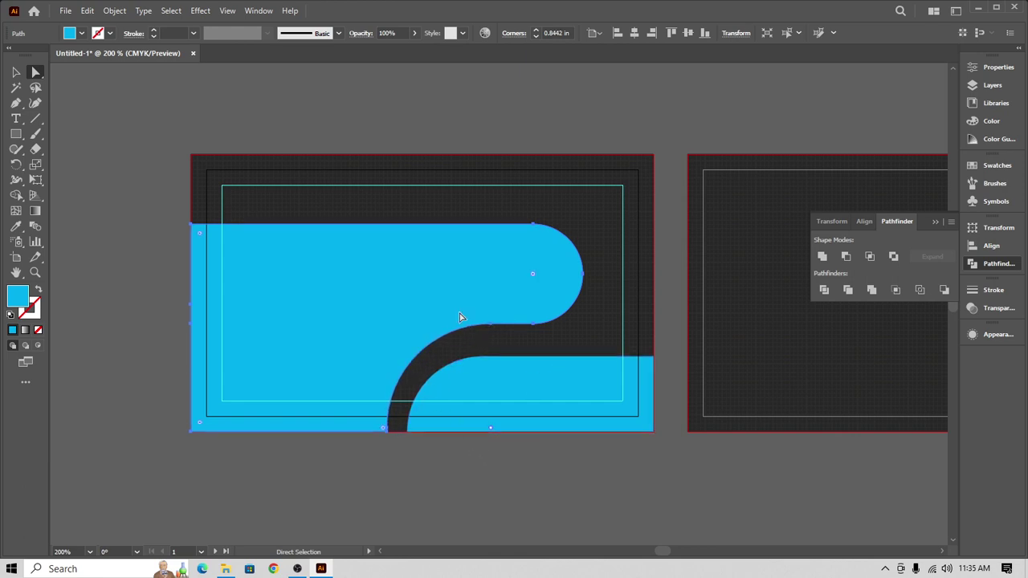
{"action": "key", "text": "ctrl+z"}
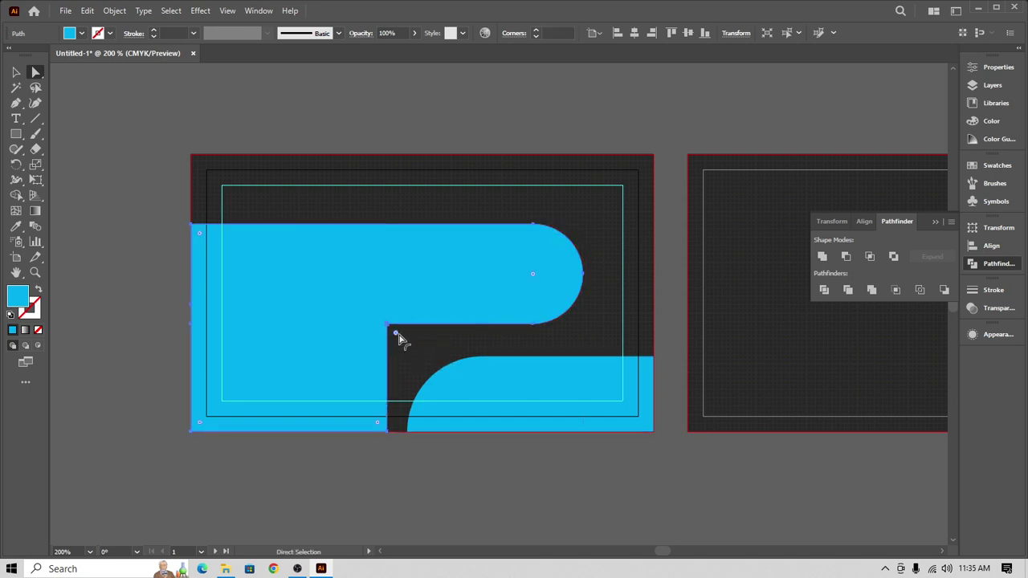
{"action": "left_click_drag", "start_coordinate": [396, 339], "coordinate": [486, 461]}
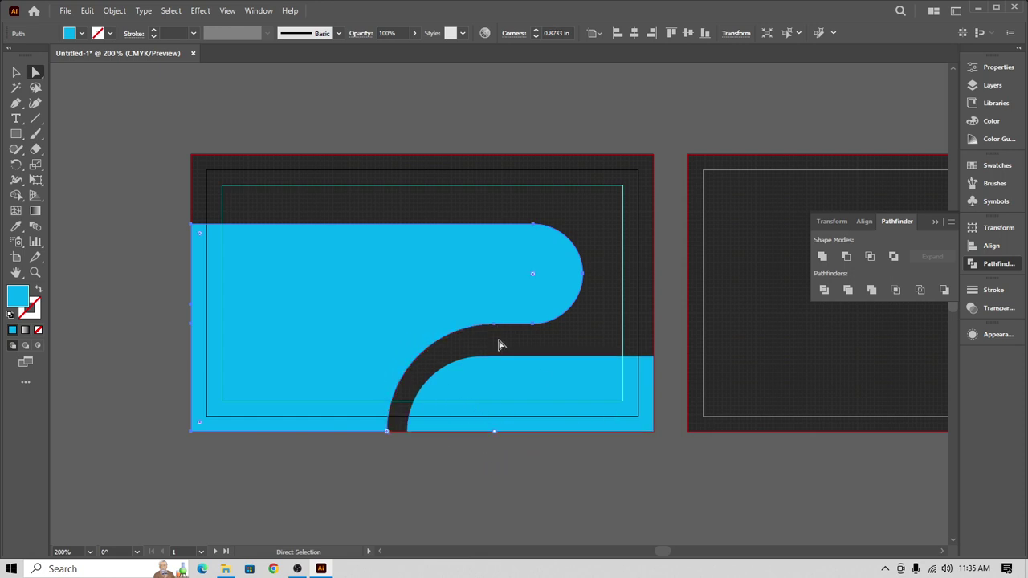
Step: Undo the inner-corner rounding and the union of the lower-left rectangle with the rounded bar
{"action": "left_click", "coordinate": [16, 73]}
{"action": "left_click", "coordinate": [103, 73]}
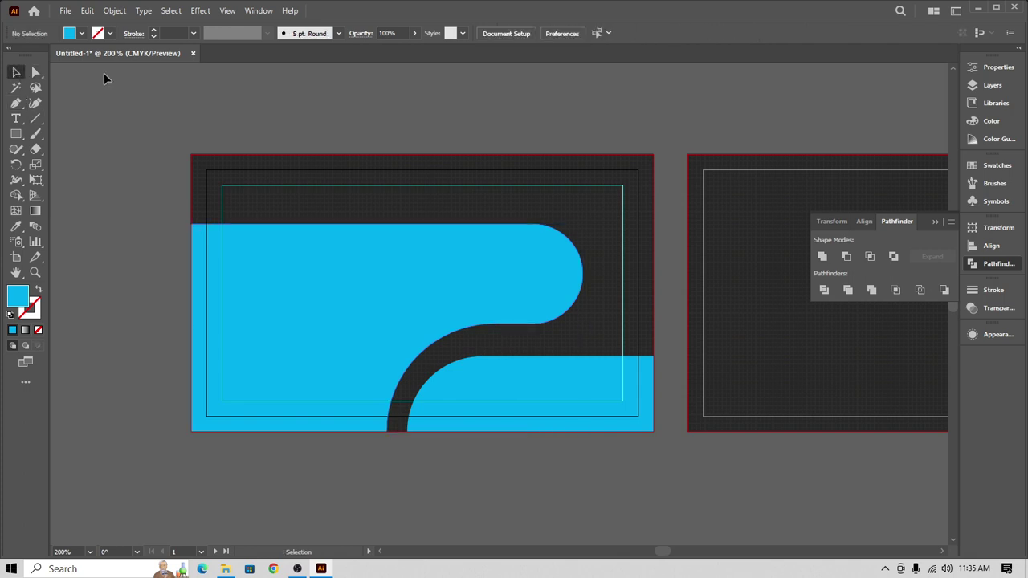
{"action": "key", "text": "ctrl+z"}
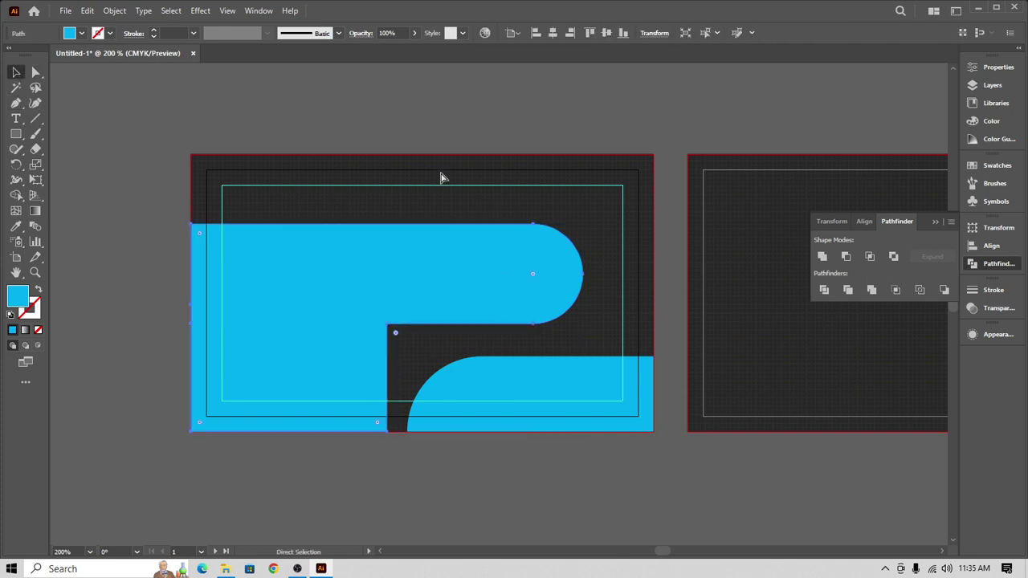
{"action": "key", "text": "ctrl+z"}
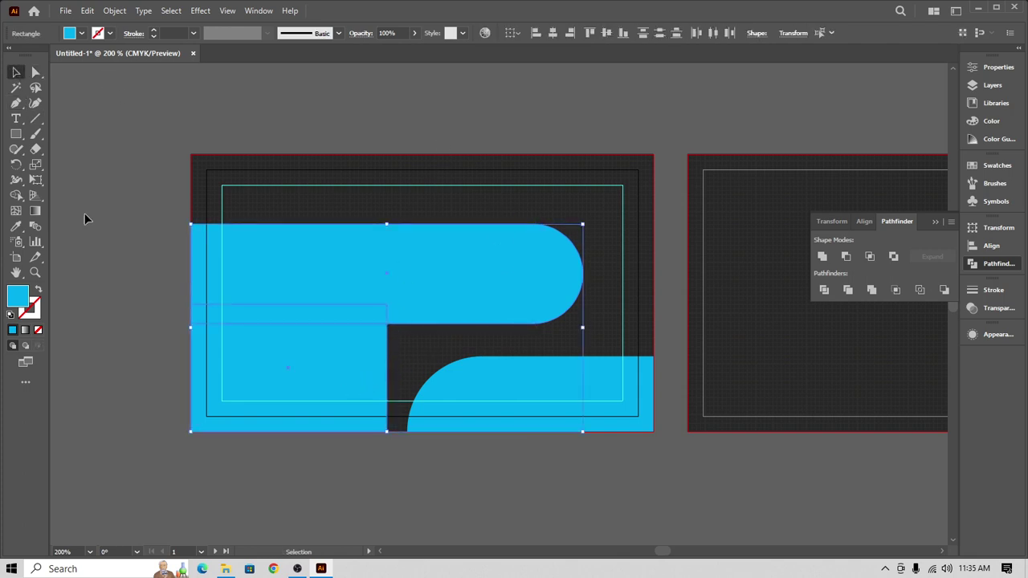
Step: Narrow the lower-left rectangle slightly from its right side and unite it with the rounded bar
{"action": "left_click", "coordinate": [95, 153]}
{"action": "left_click", "coordinate": [323, 371]}
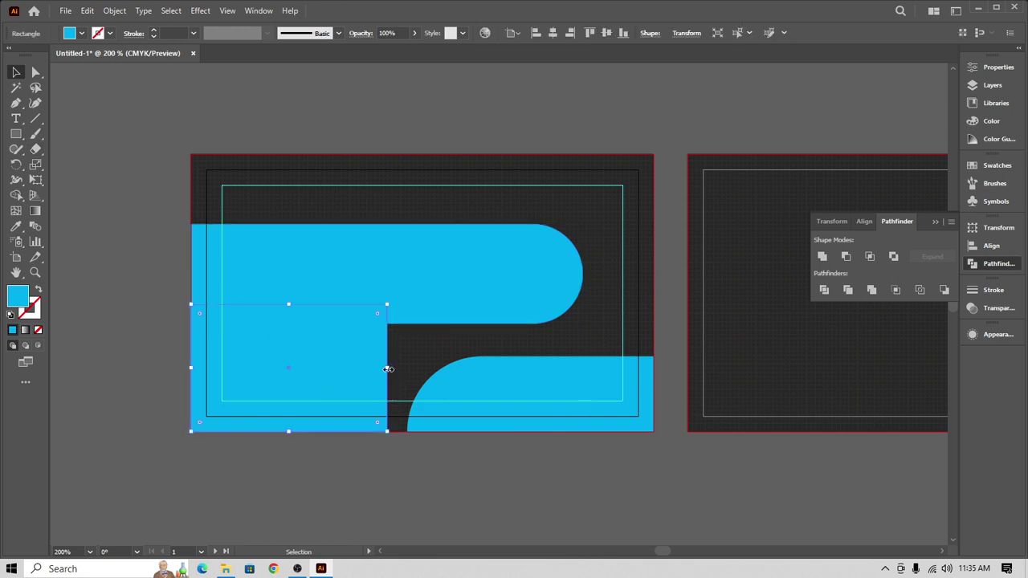
{"action": "left_click_drag", "start_coordinate": [387, 368], "coordinate": [375, 368]}
{"action": "left_click", "coordinate": [181, 191]}
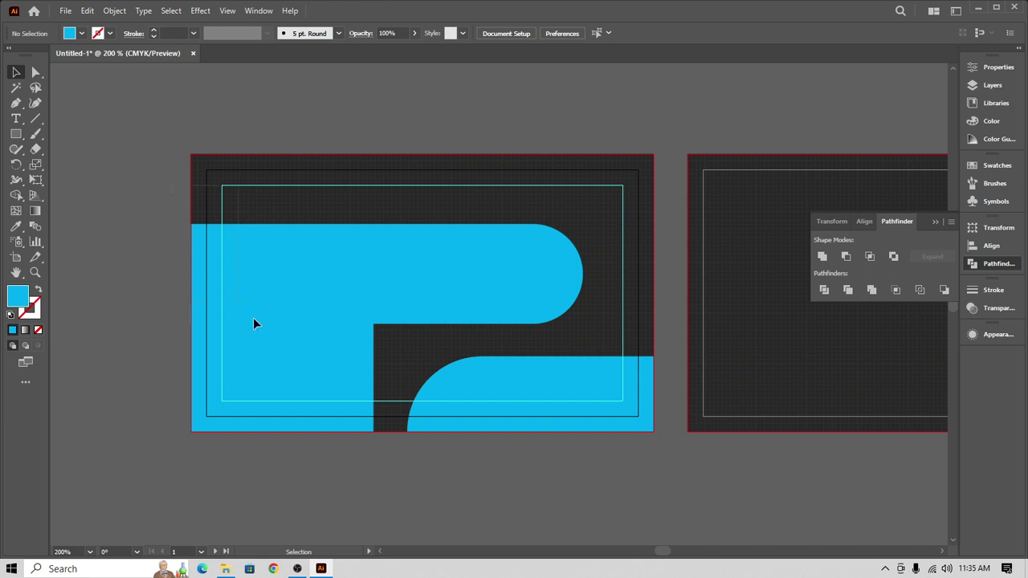
{"action": "left_click", "coordinate": [267, 360]}
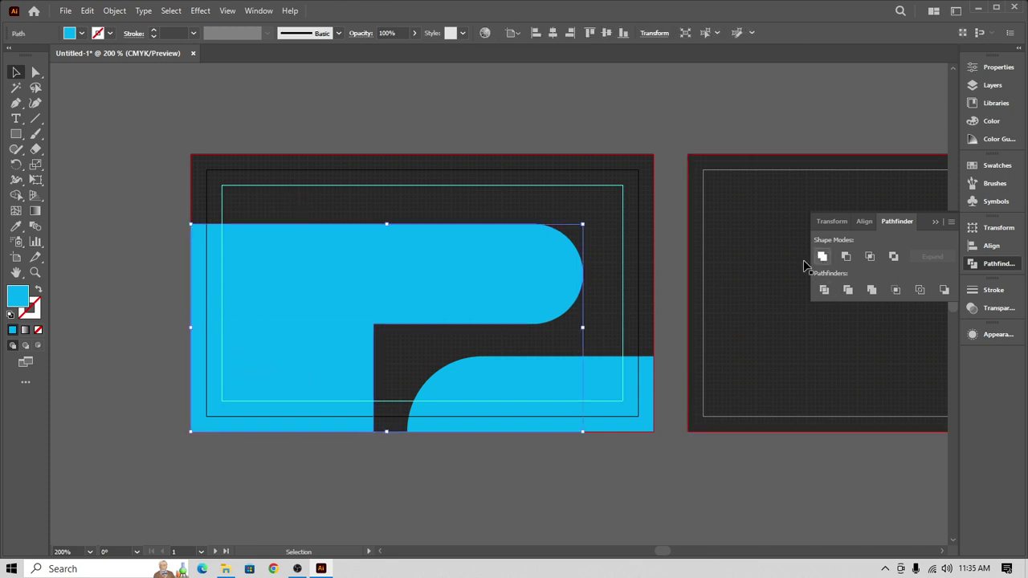
Step: Round the united cyan shape's inner corner to about 0.86 in so it parallels the lower-right shape's curve
{"action": "left_click", "coordinate": [35, 71]}
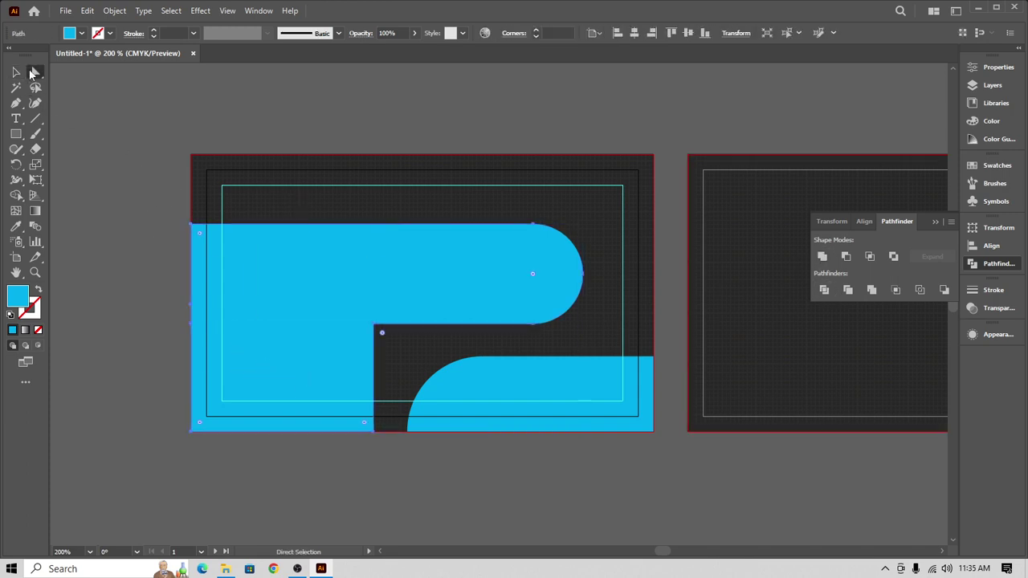
{"action": "left_click", "coordinate": [383, 334]}
{"action": "left_click_drag", "start_coordinate": [384, 334], "coordinate": [461, 452]}
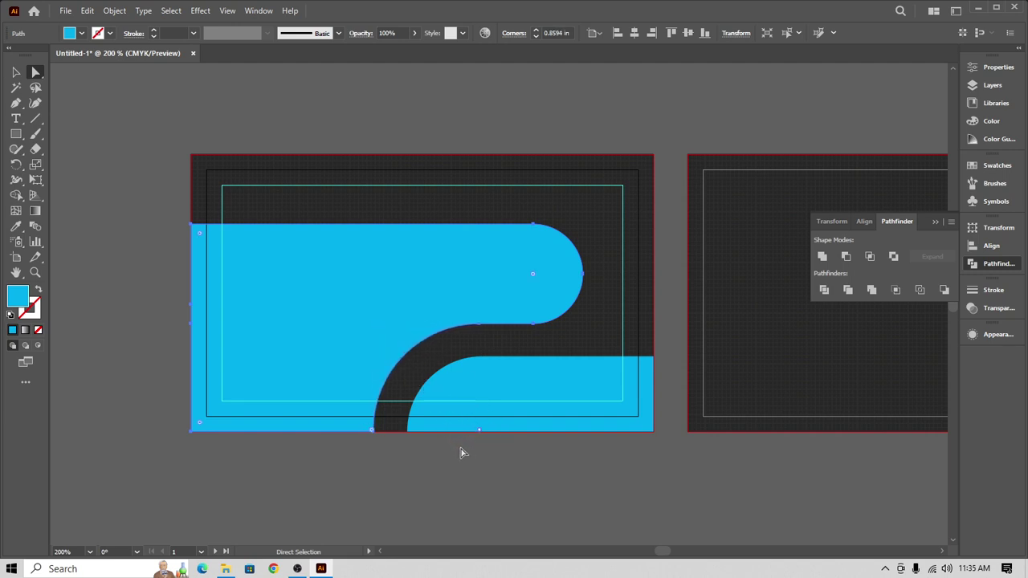
{"action": "left_click", "coordinate": [16, 72]}
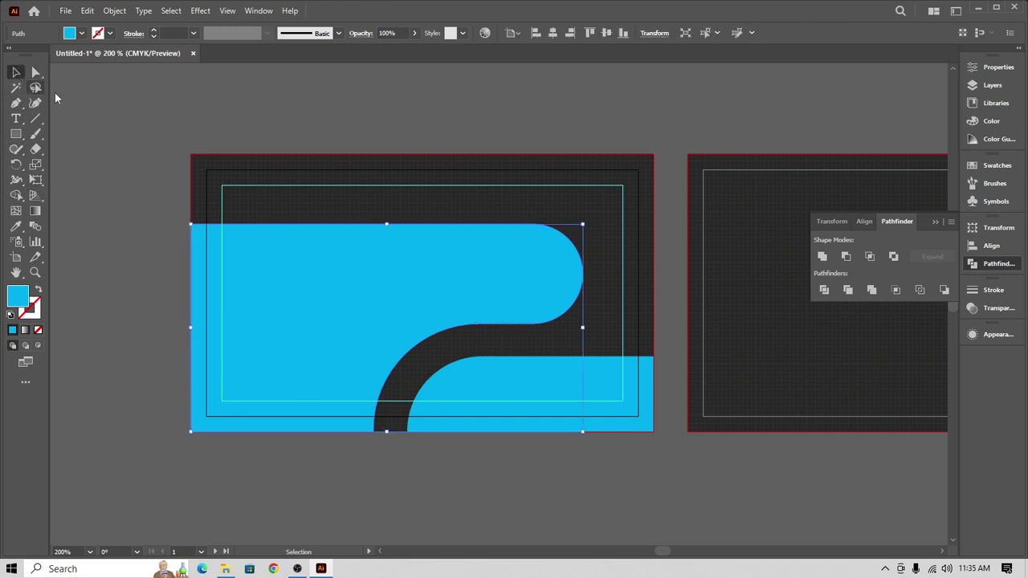
{"action": "left_click", "coordinate": [267, 92]}
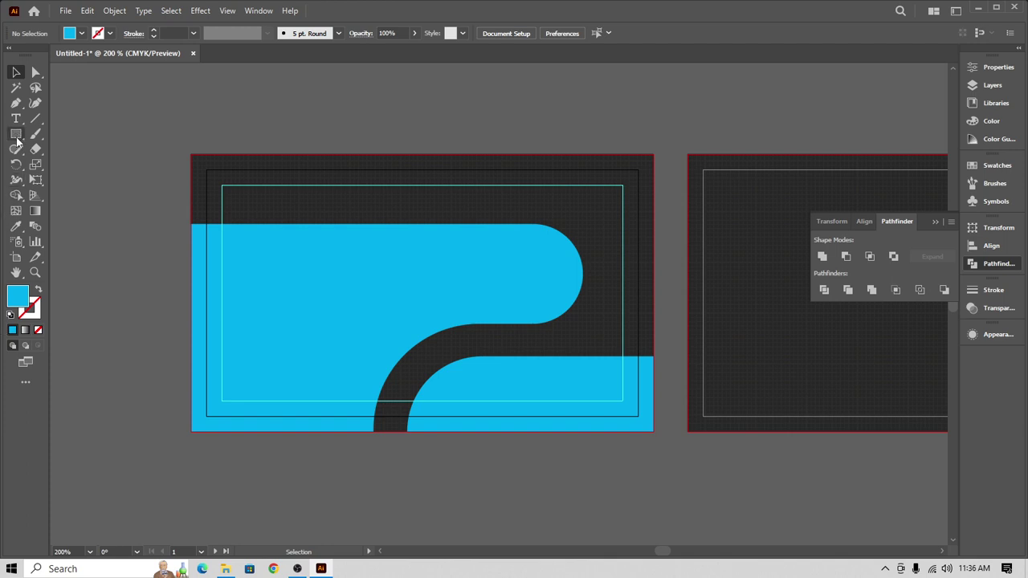
Step: Draw a circle about 0.75 in across, centred in the rounded end of the cyan bar with a thin margin
{"action": "left_click_drag", "start_coordinate": [16, 134], "coordinate": [92, 165]}
{"action": "mouse_move", "coordinate": [514, 277]}
{"action": "left_mouse_down"}
{"action": "mouse_move", "coordinate": [567, 327]}
{"action": "mouse_move", "coordinate": [563, 319]}
{"action": "left_mouse_up"}
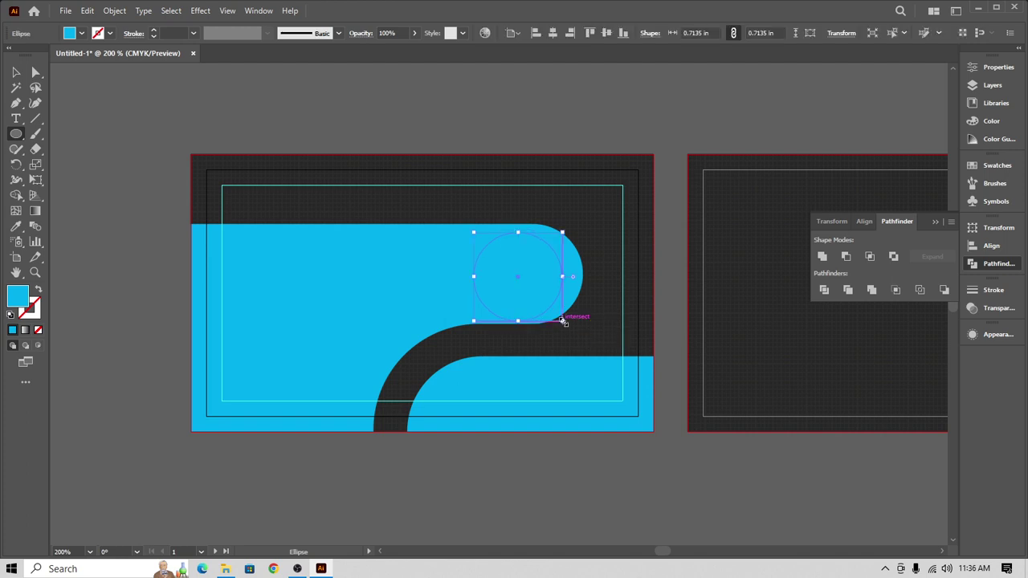
{"action": "key", "text": "Up"}
{"action": "key", "text": "Right"}
{"action": "key", "text": "Right"}
{"action": "key", "text": "Right"}
{"action": "key", "text": "Right"}
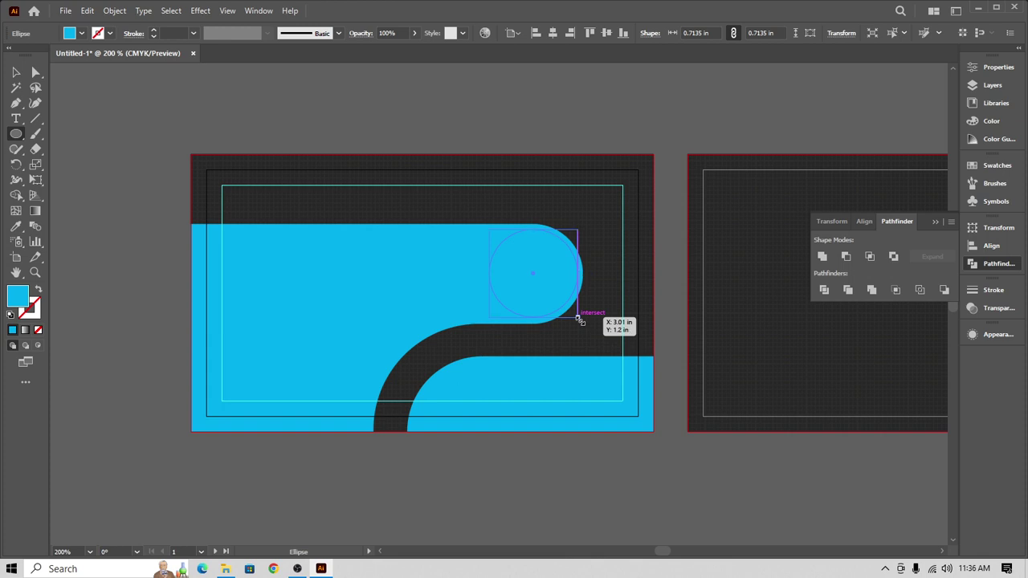
{"action": "left_click_drag", "start_coordinate": [579, 319], "coordinate": [579, 319]}
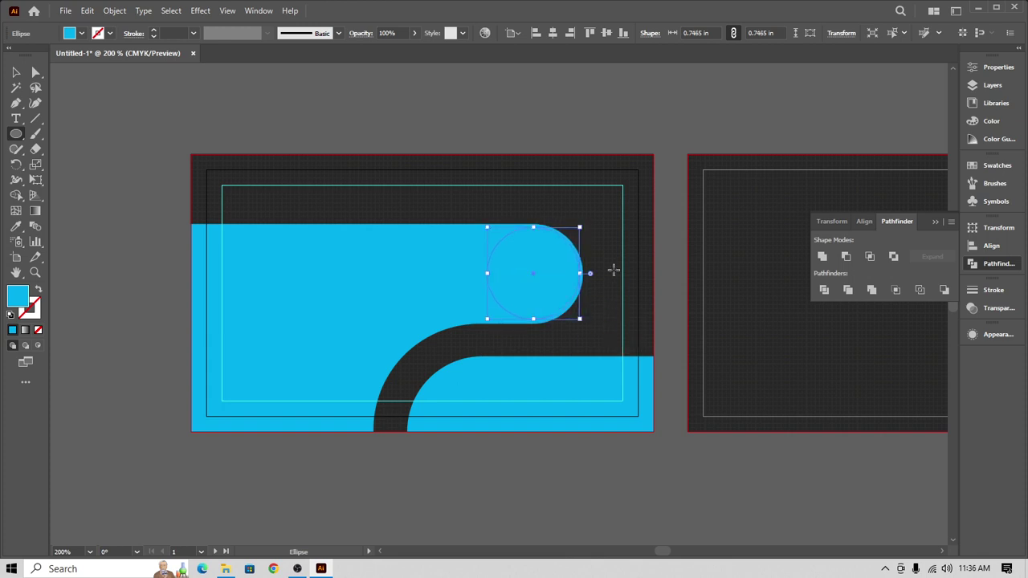
Step: Fill the circle at the bar's rounded end with white
{"action": "left_click", "coordinate": [16, 73]}
{"action": "left_click", "coordinate": [346, 114]}
{"action": "left_click", "coordinate": [553, 288]}
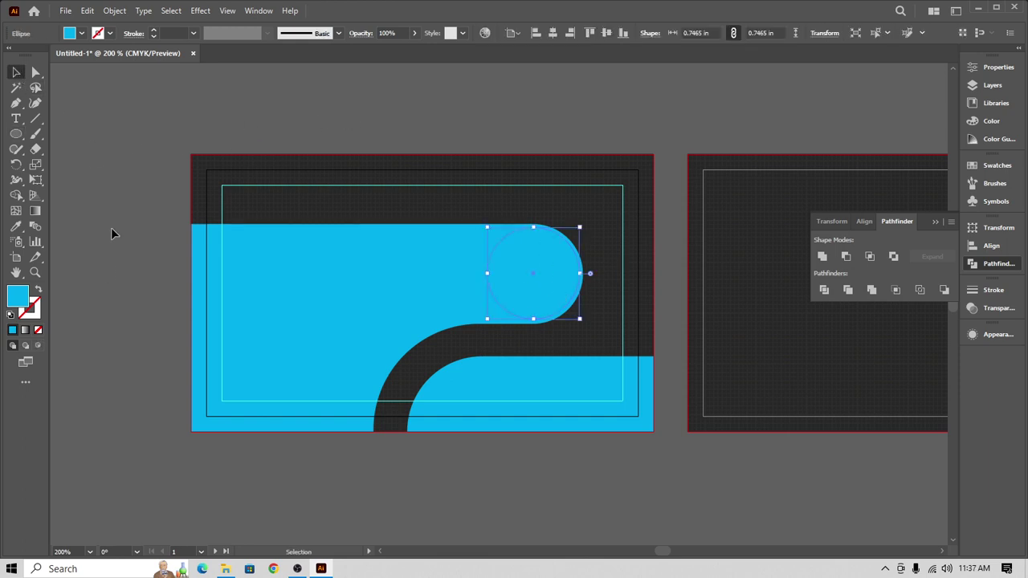
{"action": "left_click", "coordinate": [81, 33]}
{"action": "left_click", "coordinate": [26, 55]}
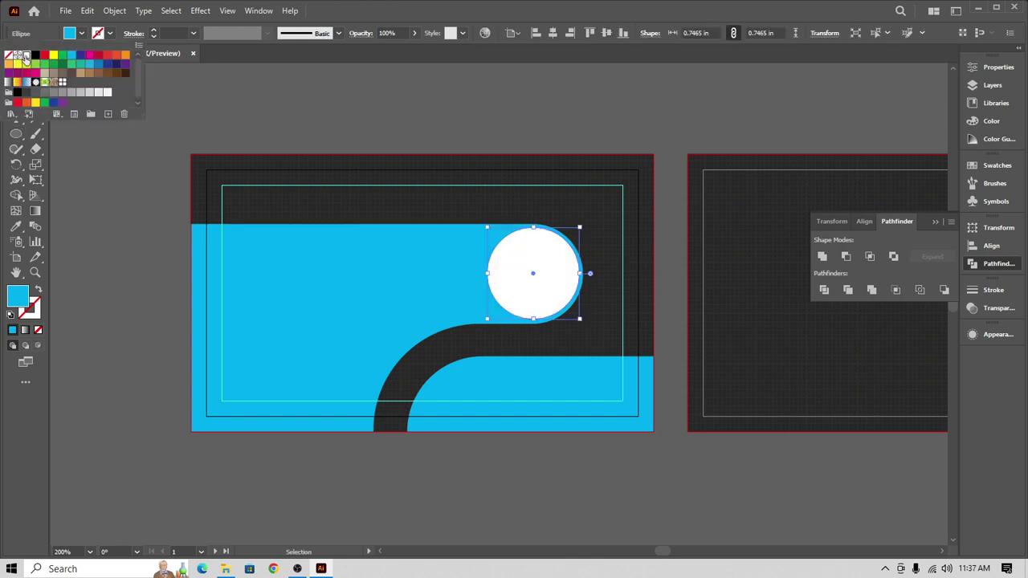
{"action": "left_click", "coordinate": [460, 103]}
{"action": "left_click", "coordinate": [322, 141]}
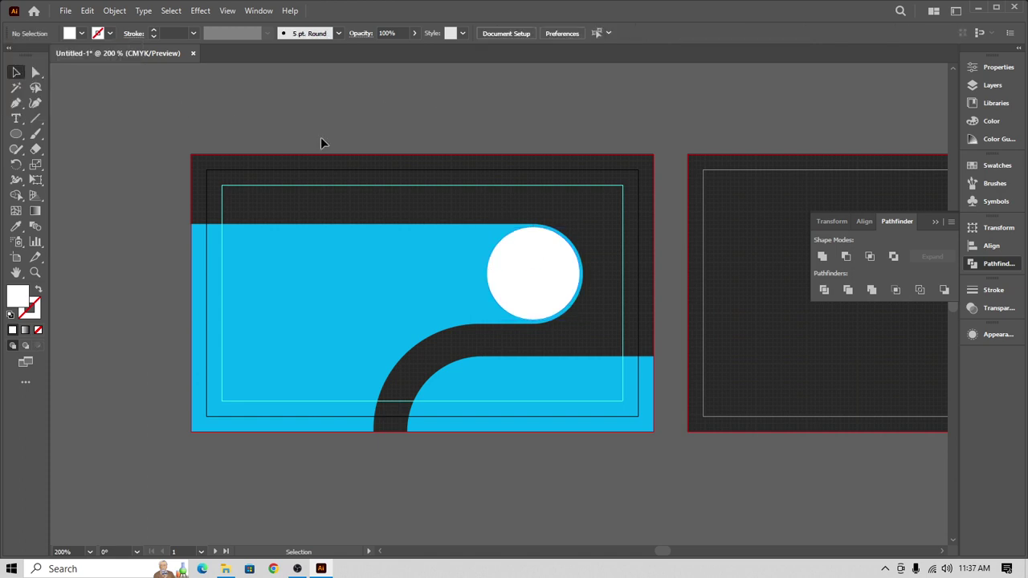
Step: Duplicate the white circle in place and shrink the copy about its centre to about 0.63 in across
{"action": "left_click", "coordinate": [541, 273]}
{"action": "key", "text": "a"}
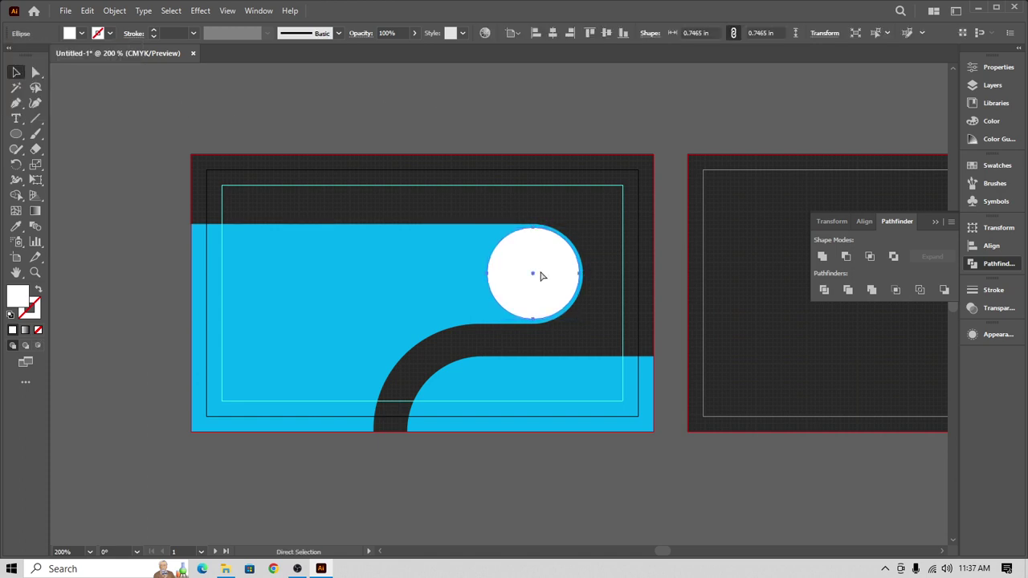
{"action": "key", "text": "v"}
{"action": "left_click_drag", "start_coordinate": [582, 319], "coordinate": [581, 314]}
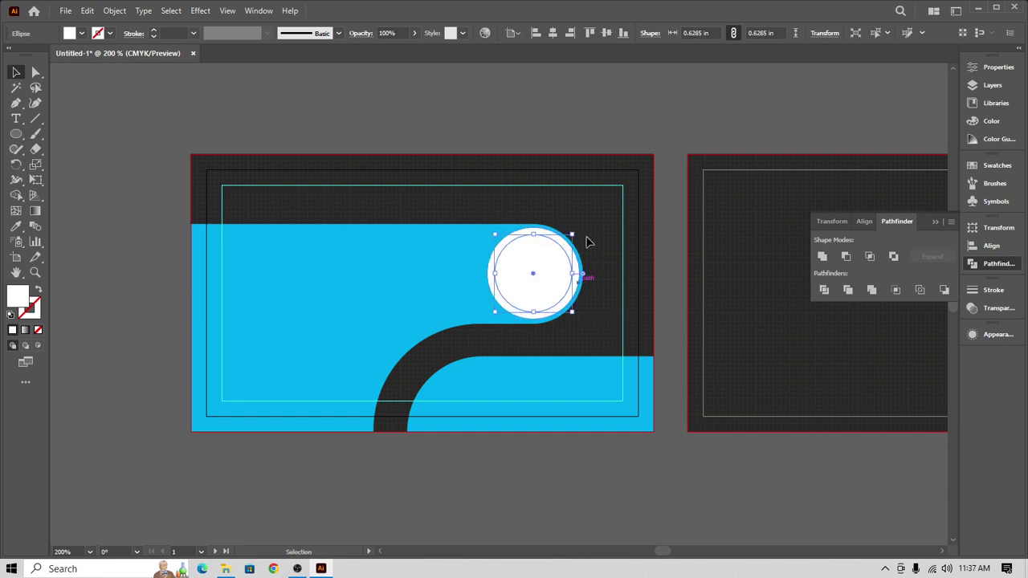
{"action": "left_click", "coordinate": [591, 137]}
Step: Fill the smaller circle with the cyan sampled from the large shape, leaving a white ring around it
{"action": "left_click", "coordinate": [546, 273]}
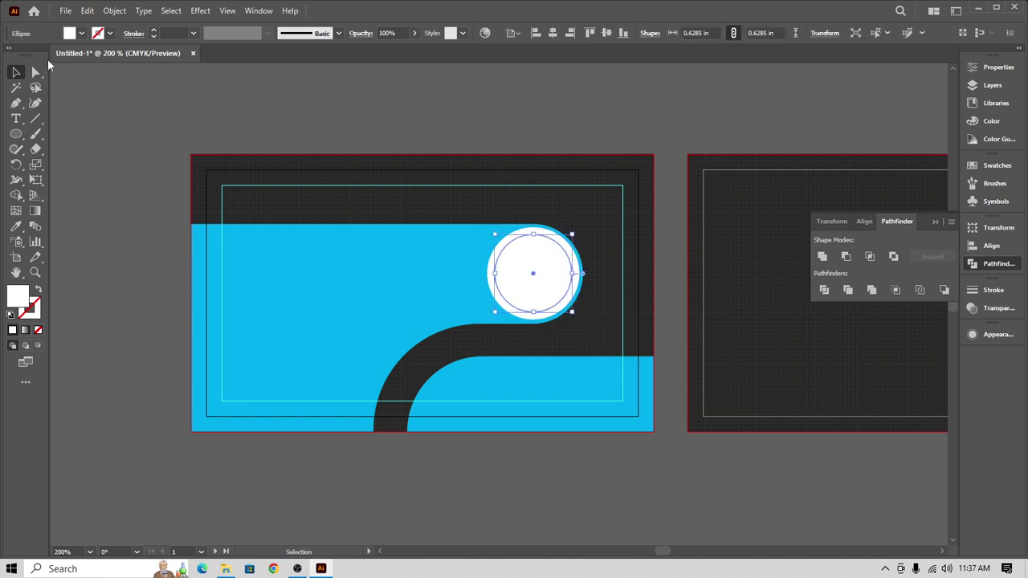
{"action": "left_click", "coordinate": [14, 229]}
{"action": "left_click", "coordinate": [265, 255]}
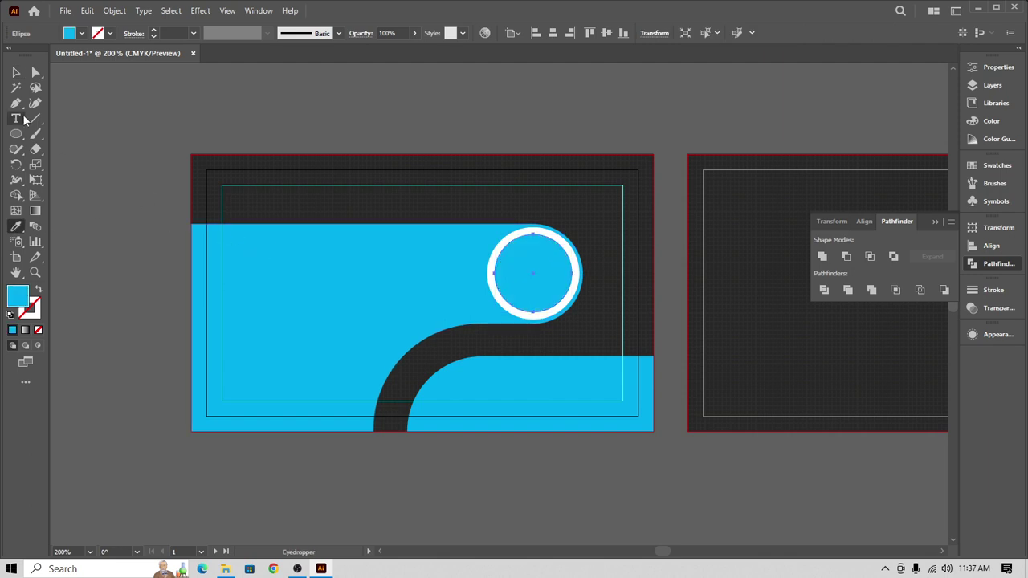
{"action": "key", "text": "v"}
{"action": "left_click", "coordinate": [361, 117]}
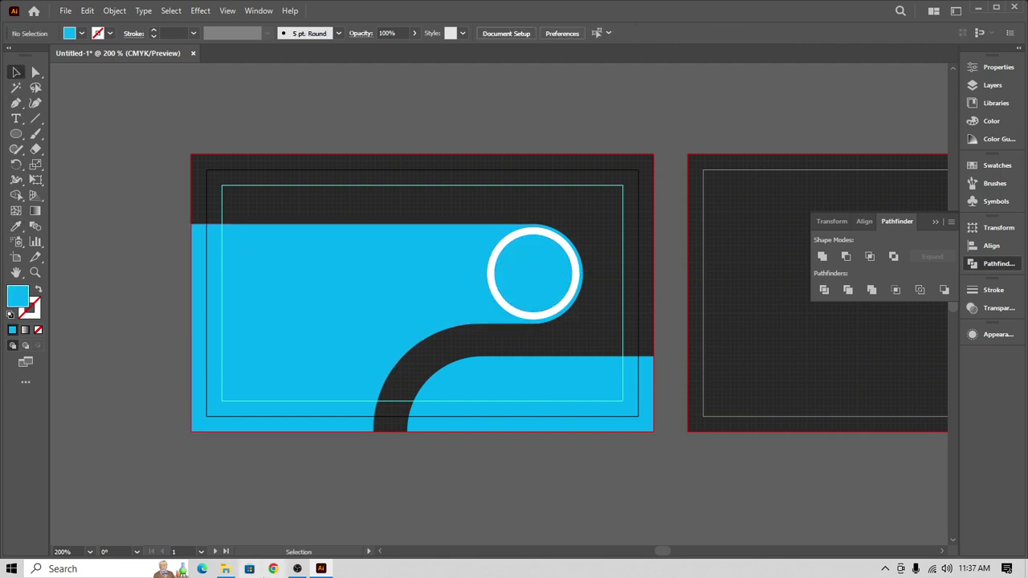
Step: Place the photo 83890825.jpg from the Business Card folder on drive D: on the pasteboard beside the first artboard
{"action": "left_click", "coordinate": [60, 11]}
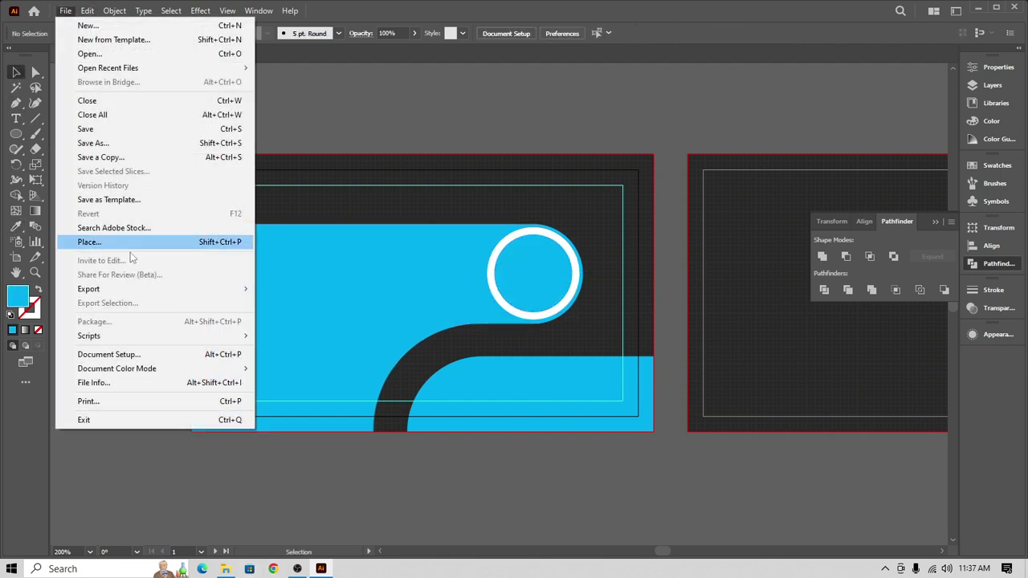
{"action": "left_click", "coordinate": [187, 245]}
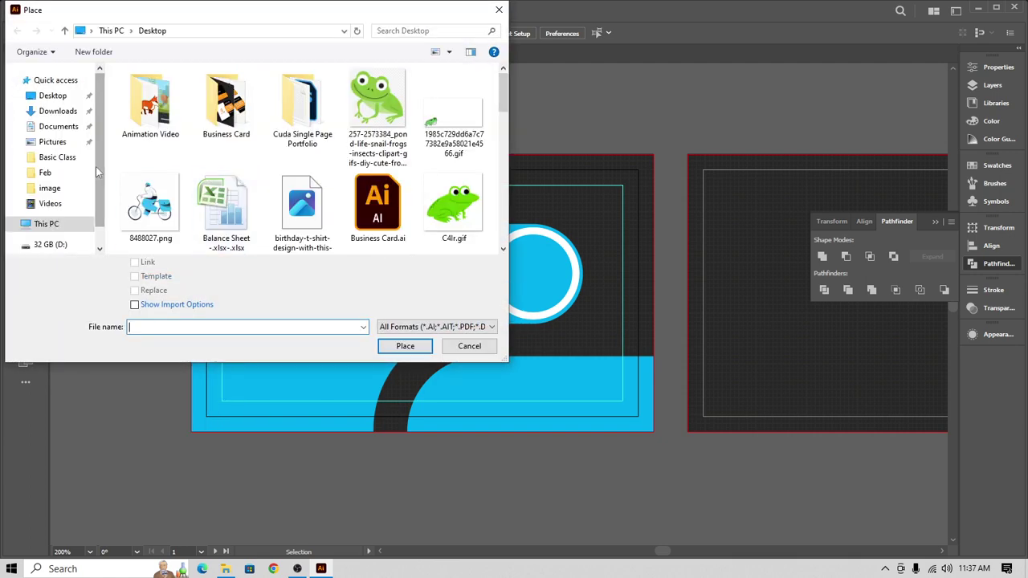
{"action": "left_click", "coordinate": [65, 245]}
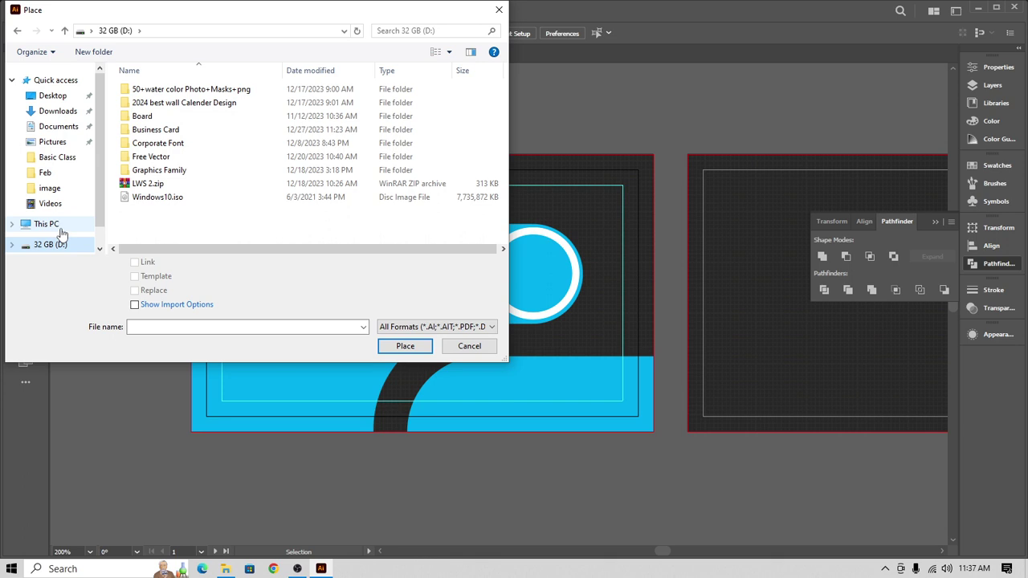
{"action": "double_click", "coordinate": [156, 129]}
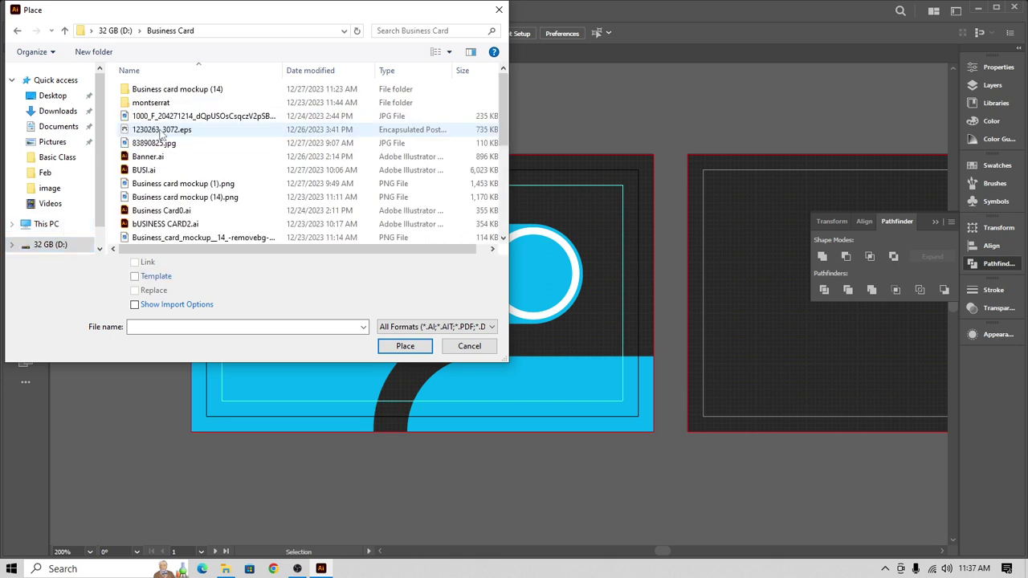
{"action": "left_click", "coordinate": [439, 53]}
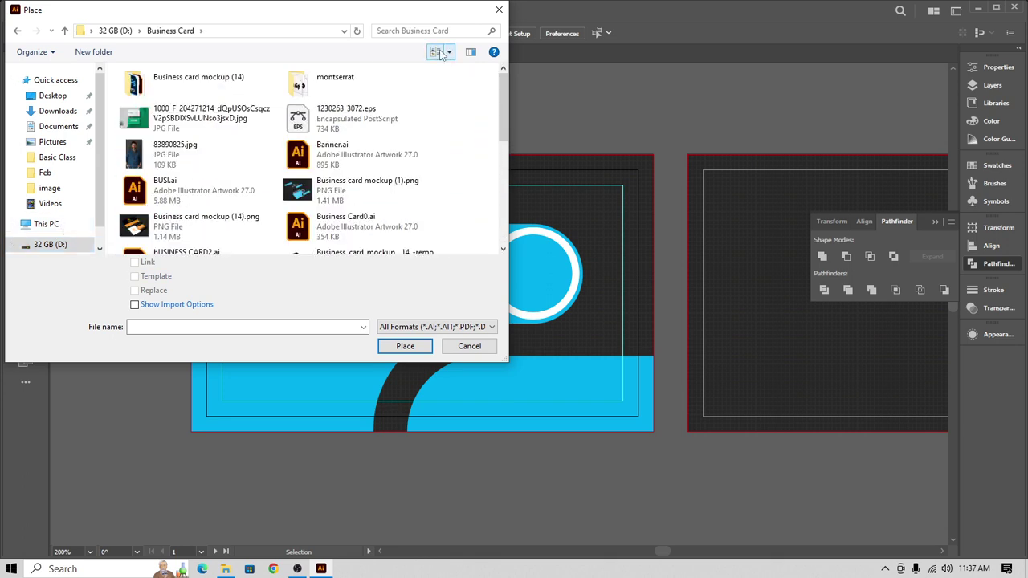
{"action": "scroll", "coordinate": [172, 160], "scroll_direction": "down", "scroll_amount": 5}
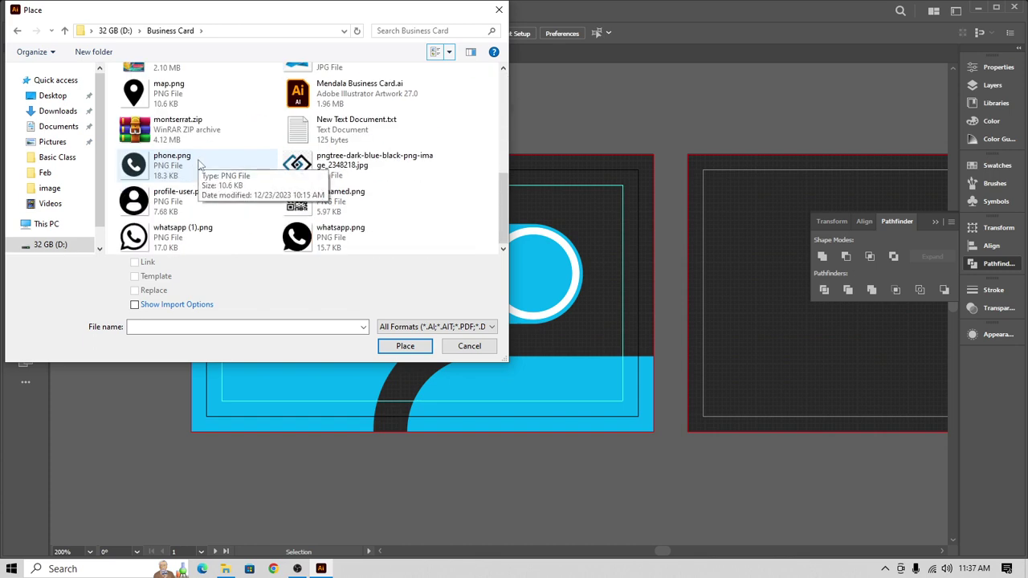
{"action": "scroll", "coordinate": [177, 178], "scroll_direction": "up", "scroll_amount": 5}
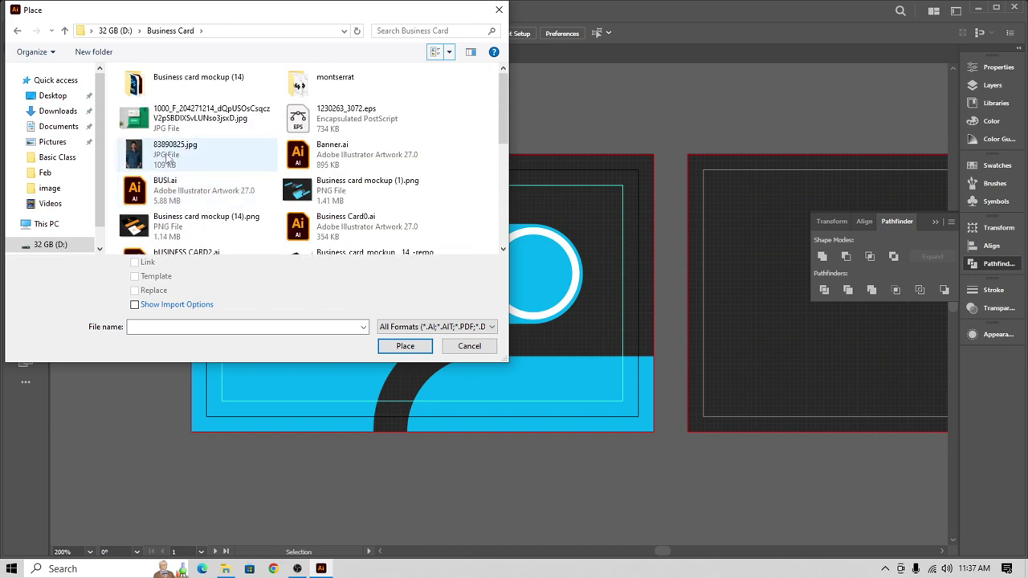
{"action": "double_click", "coordinate": [166, 151]}
{"action": "left_click_drag", "start_coordinate": [297, 217], "coordinate": [317, 188]}
{"action": "left_click_drag", "start_coordinate": [219, 266], "coordinate": [335, 423]}
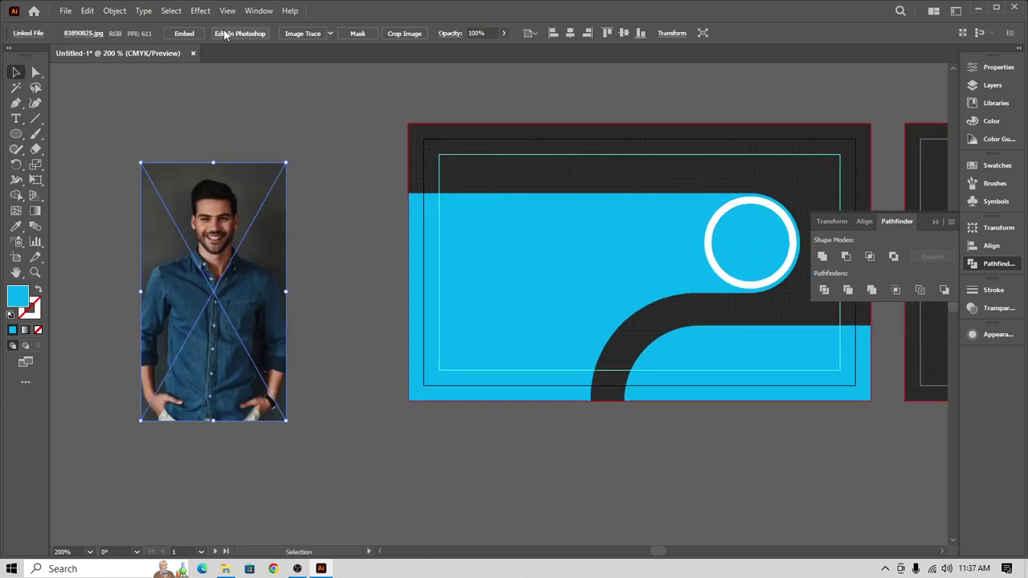
Step: Embed the placed portrait photo and scale it down slightly, keeping its proportions and centre
{"action": "left_click", "coordinate": [184, 33]}
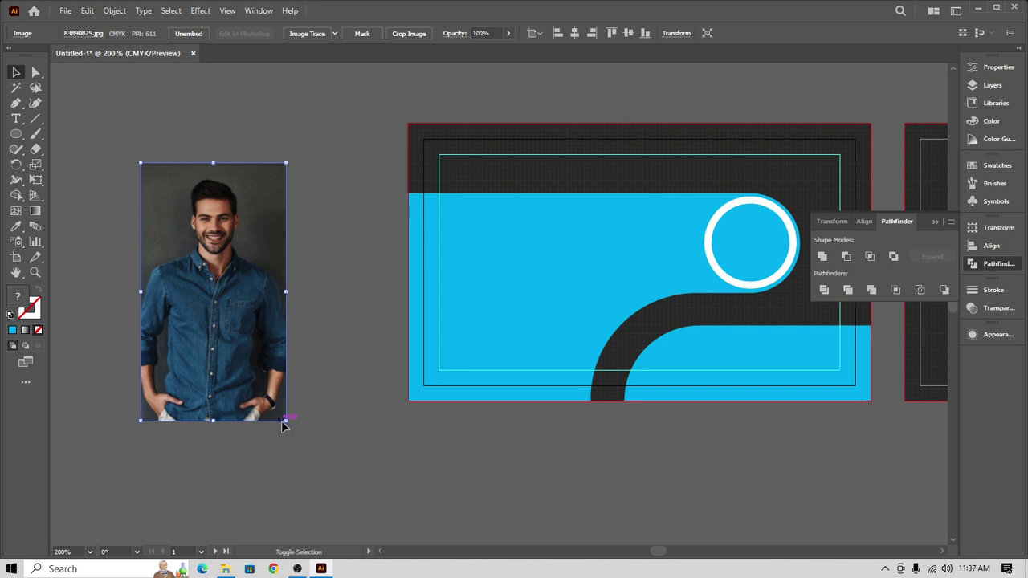
{"action": "left_click_drag", "start_coordinate": [286, 420], "coordinate": [276, 403]}
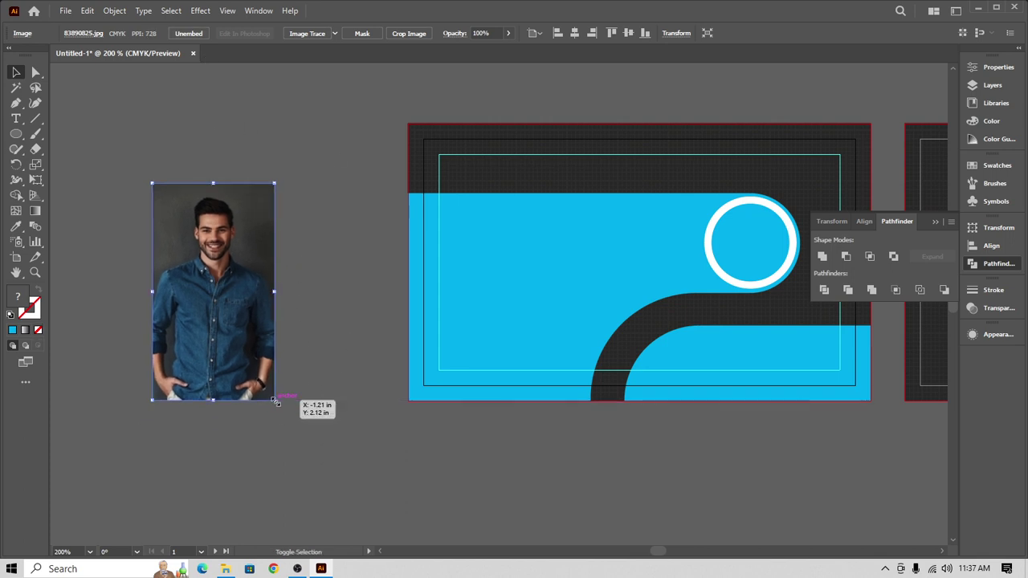
{"action": "left_click", "coordinate": [316, 193]}
Step: Move the small cyan circle onto the head in the portrait photo and bring it to the front
{"action": "left_click", "coordinate": [762, 253]}
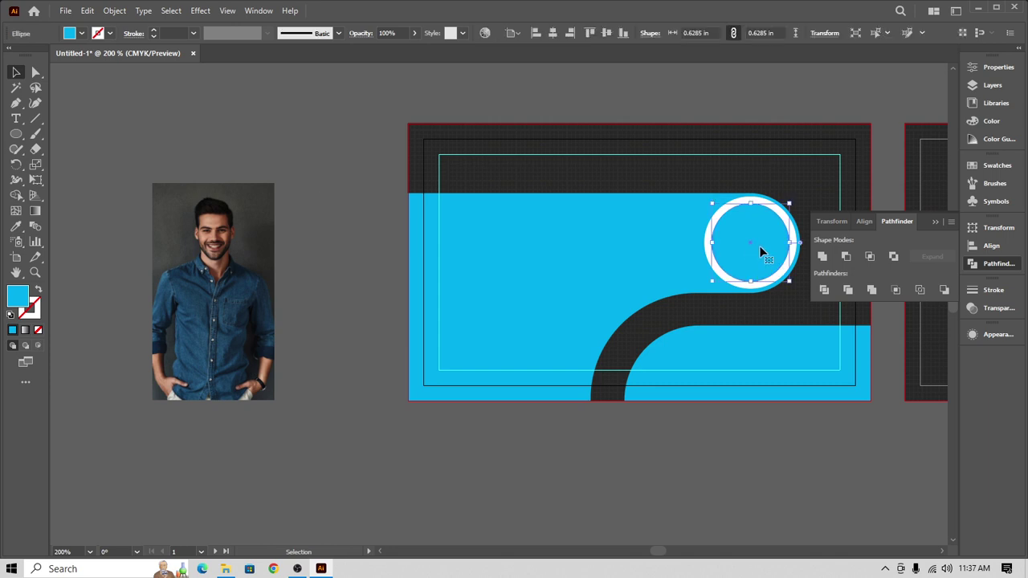
{"action": "left_click_drag", "start_coordinate": [762, 253], "coordinate": [216, 232]}
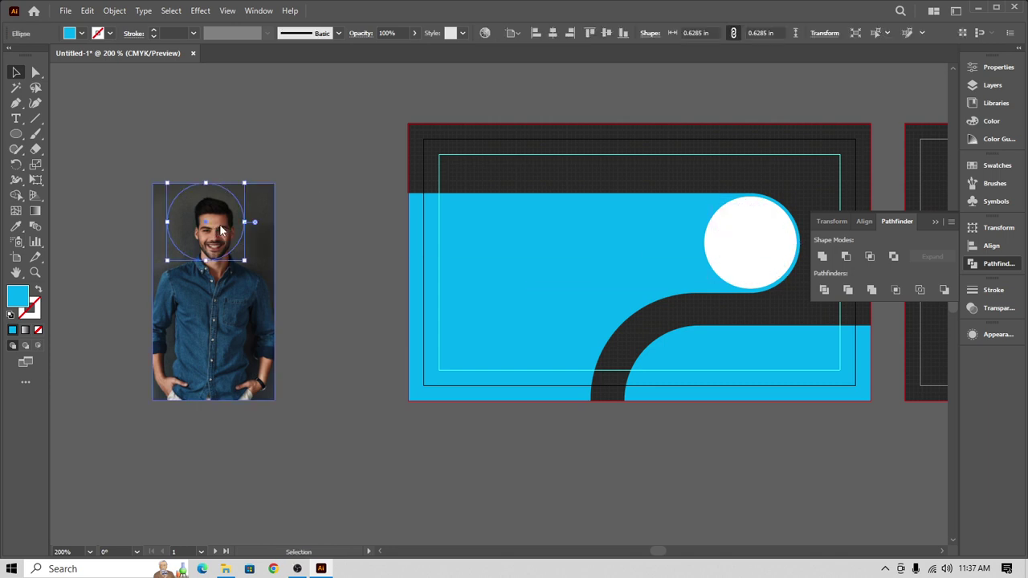
{"action": "right_click", "coordinate": [221, 231]}
{"action": "mouse_move", "coordinate": [312, 492]}
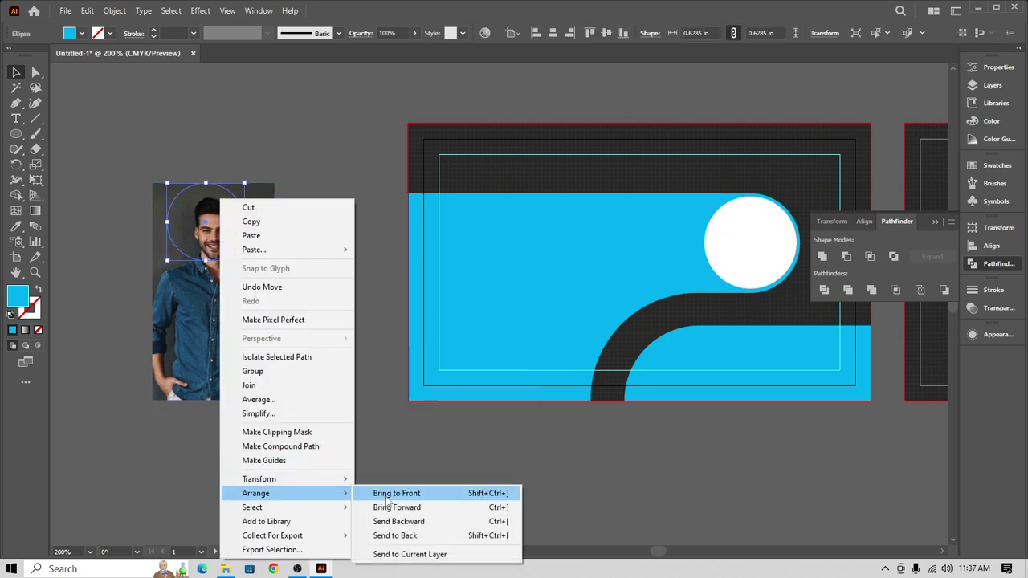
{"action": "left_click", "coordinate": [405, 493]}
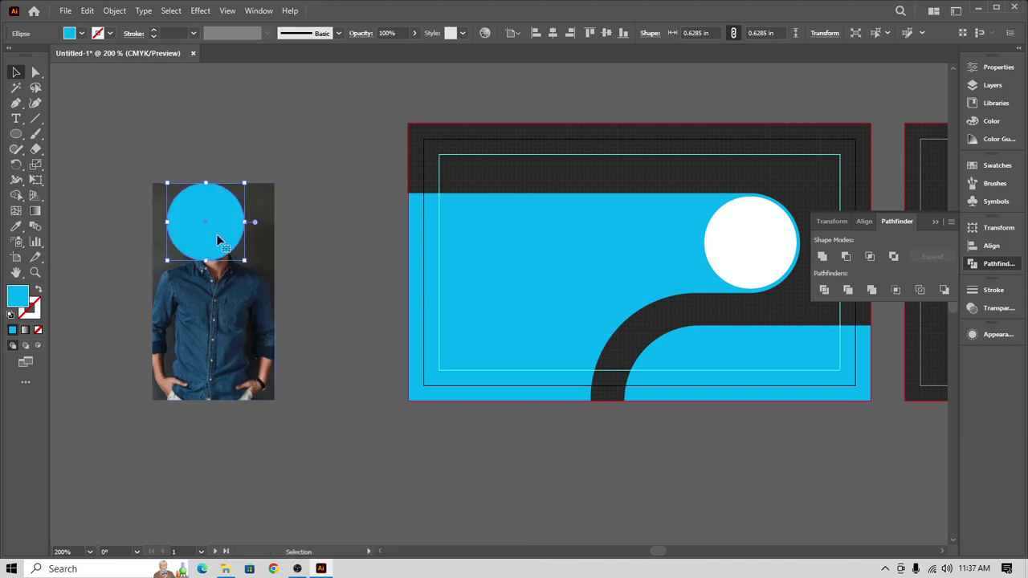
{"action": "left_click_drag", "start_coordinate": [217, 239], "coordinate": [224, 247]}
Step: Shrink the portrait photo proportionally and move it up so the head and shoulders sit behind the cyan circle
{"action": "left_click", "coordinate": [272, 396]}
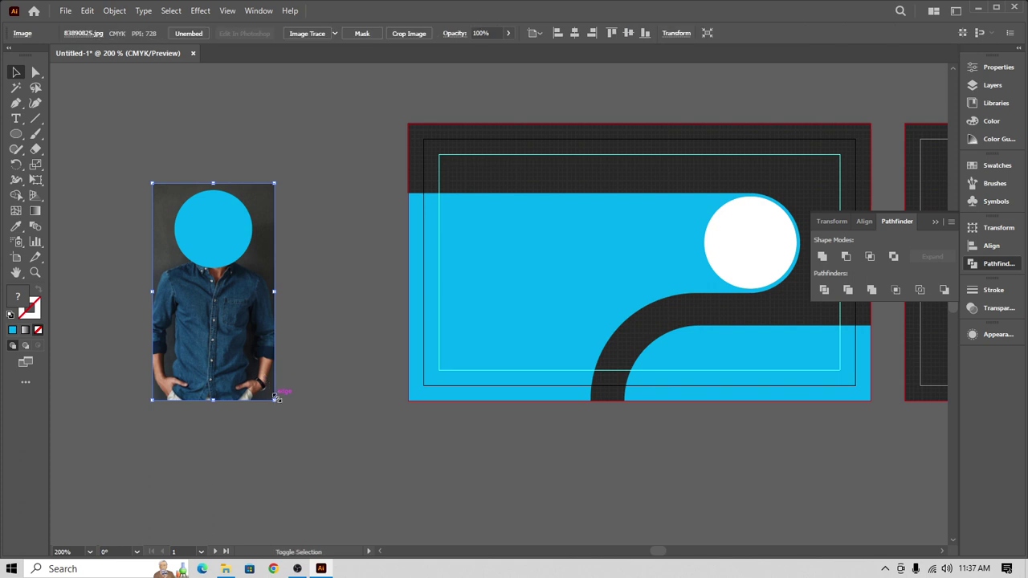
{"action": "left_click_drag", "start_coordinate": [276, 397], "coordinate": [257, 368]}
{"action": "left_click_drag", "start_coordinate": [225, 323], "coordinate": [229, 291]}
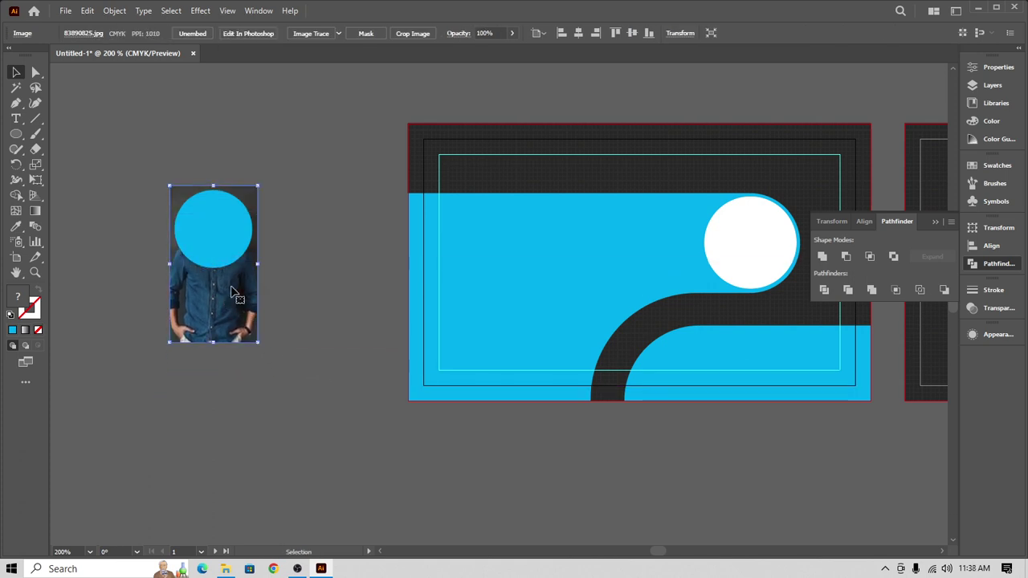
{"action": "left_click", "coordinate": [264, 157]}
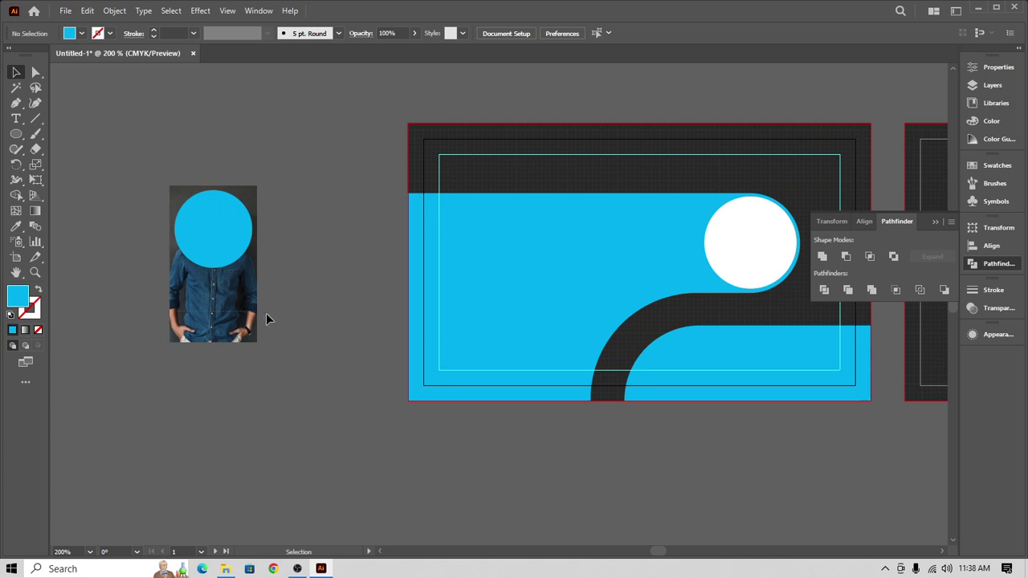
Step: Clip the portrait photo to the cyan circle with a clipping mask
{"action": "left_click_drag", "start_coordinate": [161, 175], "coordinate": [282, 354]}
{"action": "right_click", "coordinate": [205, 229]}
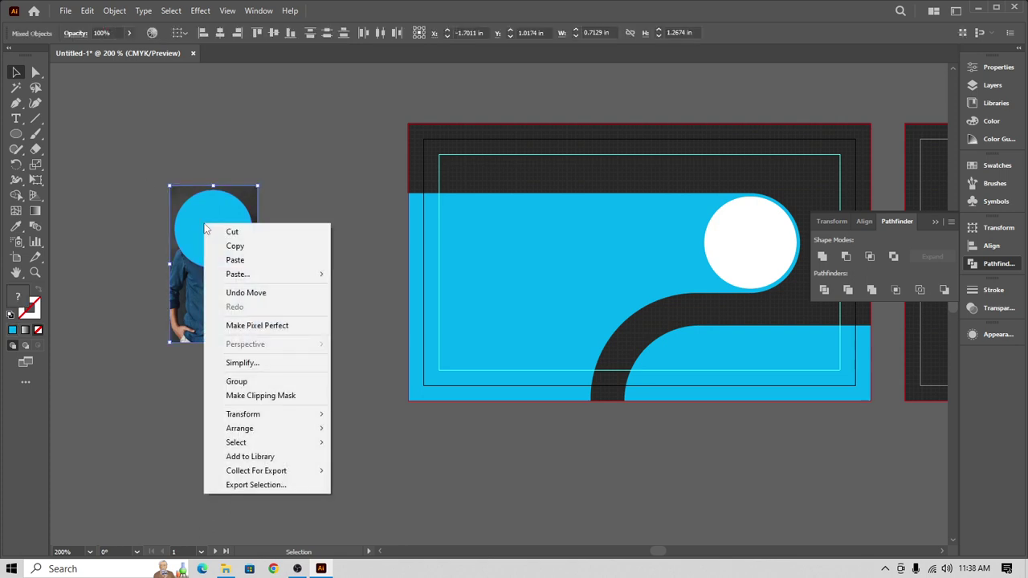
{"action": "left_click", "coordinate": [253, 396]}
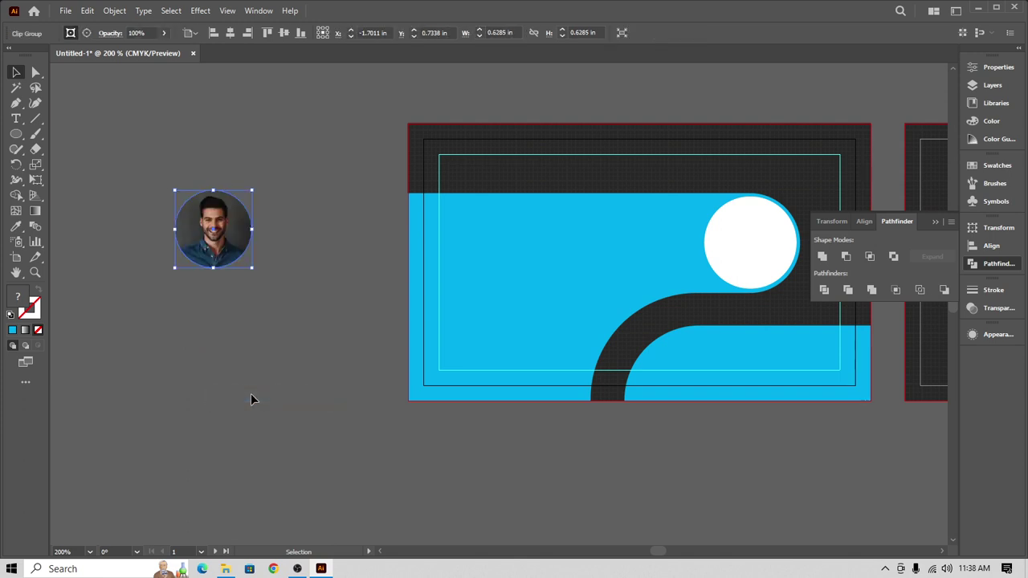
{"action": "left_click", "coordinate": [311, 207]}
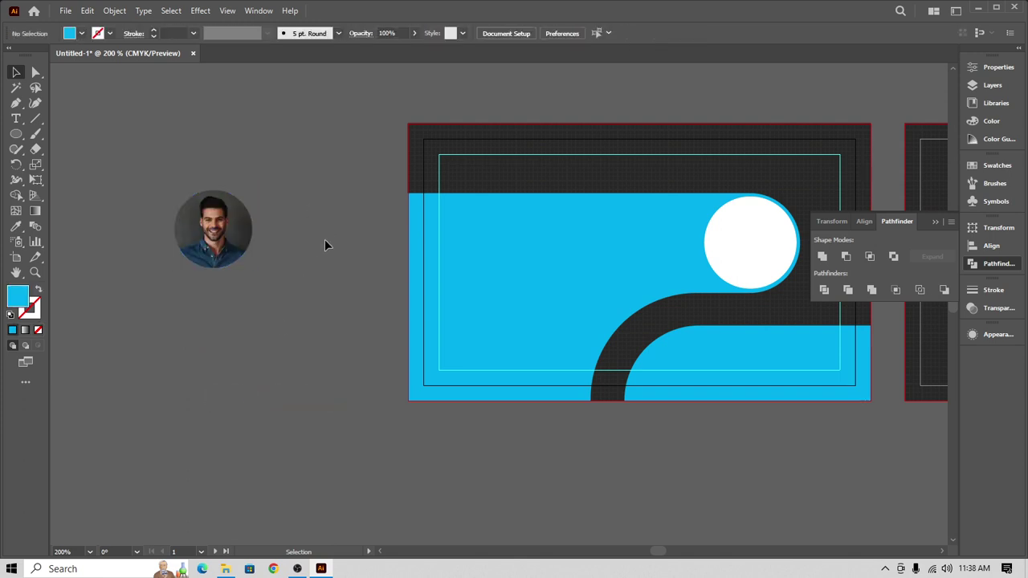
Step: Move the clipped portrait photo onto the centre of the white circle on the front card
{"action": "left_click_drag", "start_coordinate": [333, 275], "coordinate": [230, 292]}
{"action": "left_click_drag", "start_coordinate": [119, 249], "coordinate": [652, 261]}
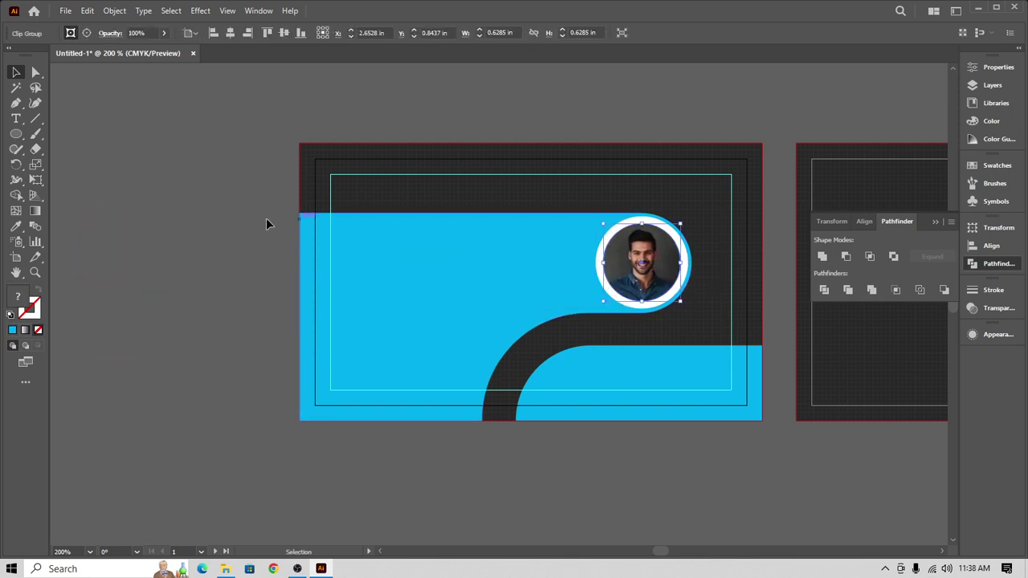
{"action": "left_click", "coordinate": [221, 225]}
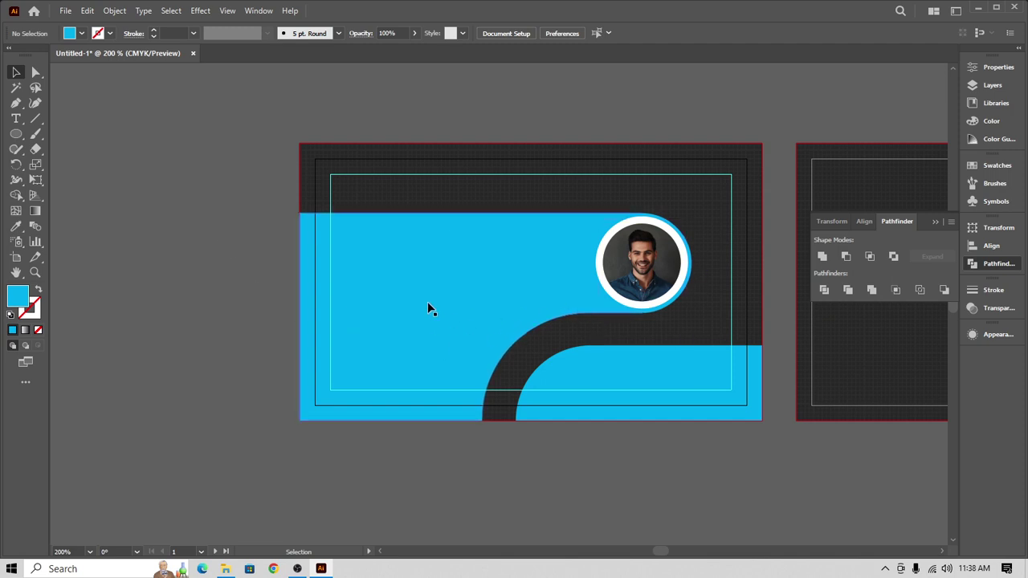
{"action": "left_click_drag", "start_coordinate": [191, 281], "coordinate": [241, 271]}
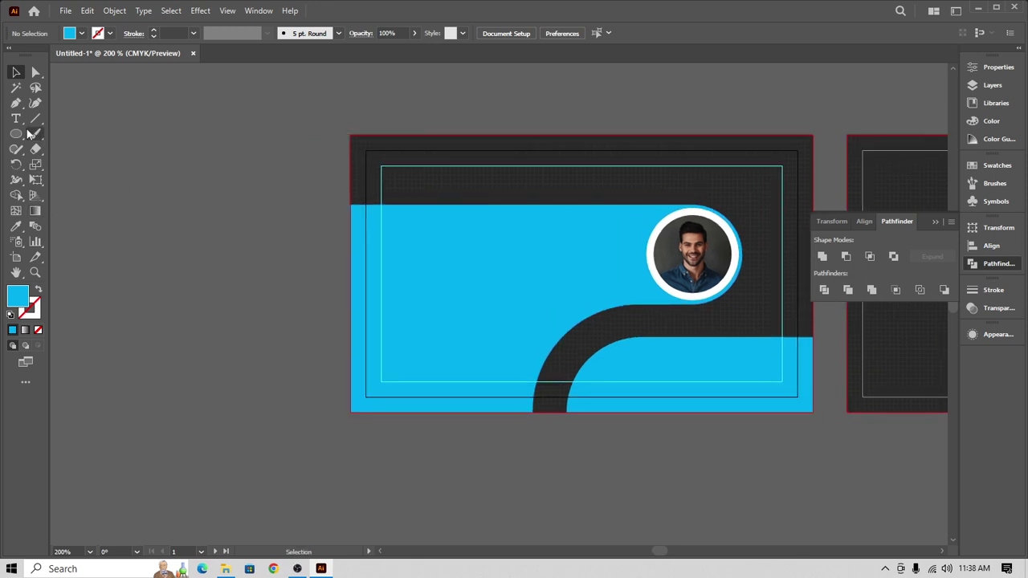
{"action": "left_click_drag", "start_coordinate": [16, 133], "coordinate": [80, 206]}
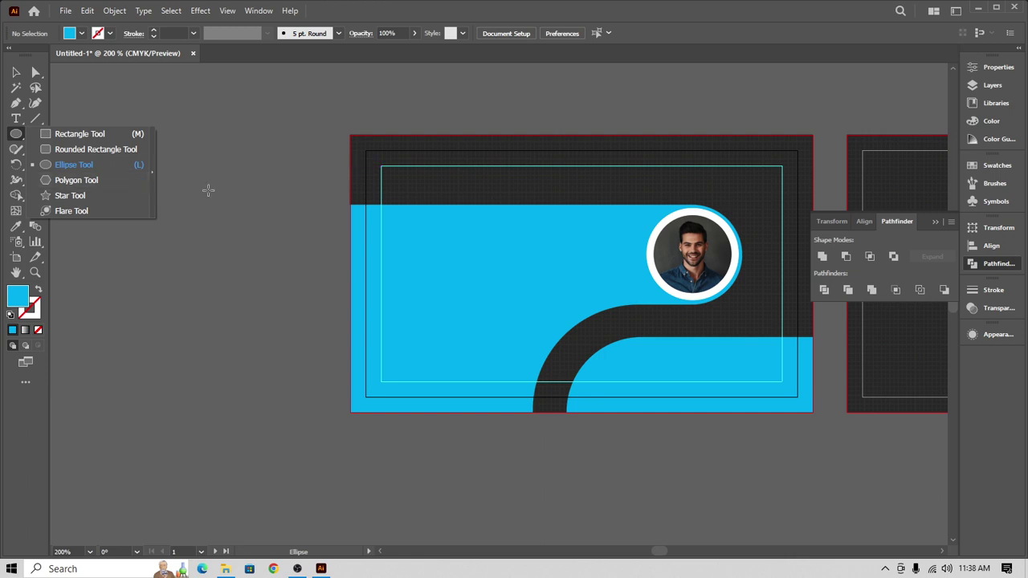
{"action": "key", "text": "v"}
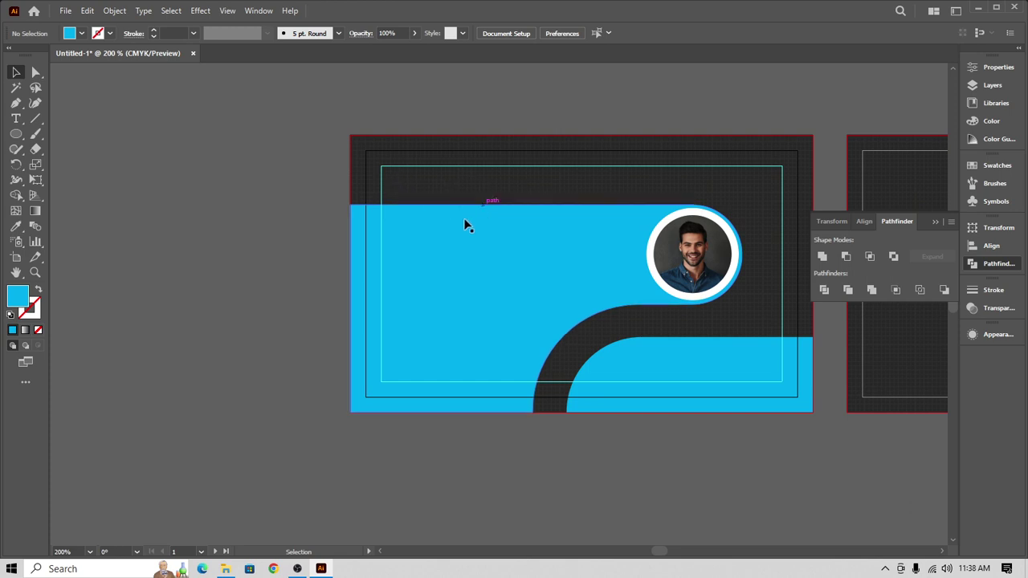
{"action": "left_click", "coordinate": [297, 568]}
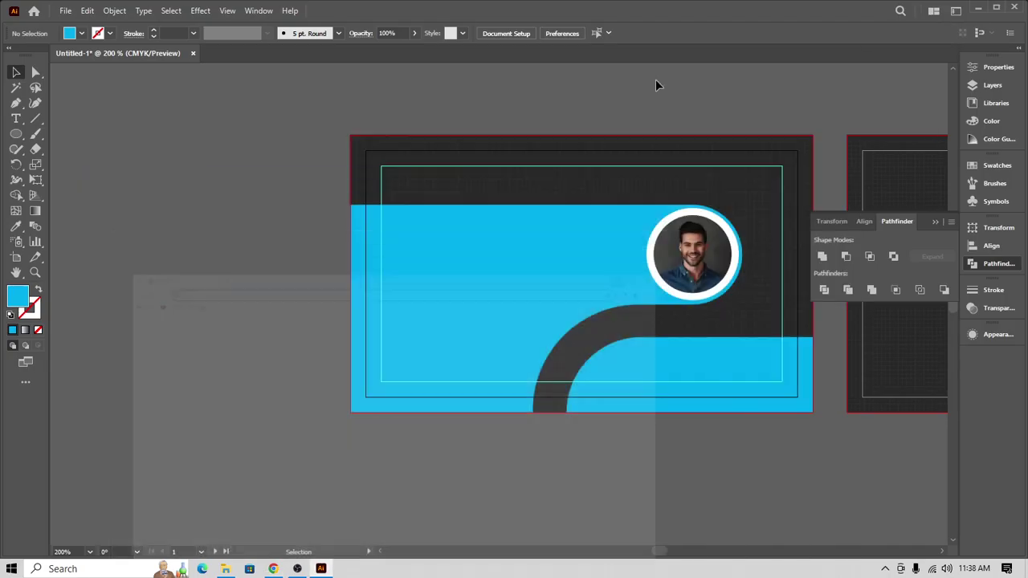
Step: Start placing files from the Business Card folder and select map.png, phone.png and profile-user.png
{"action": "left_click", "coordinate": [65, 11]}
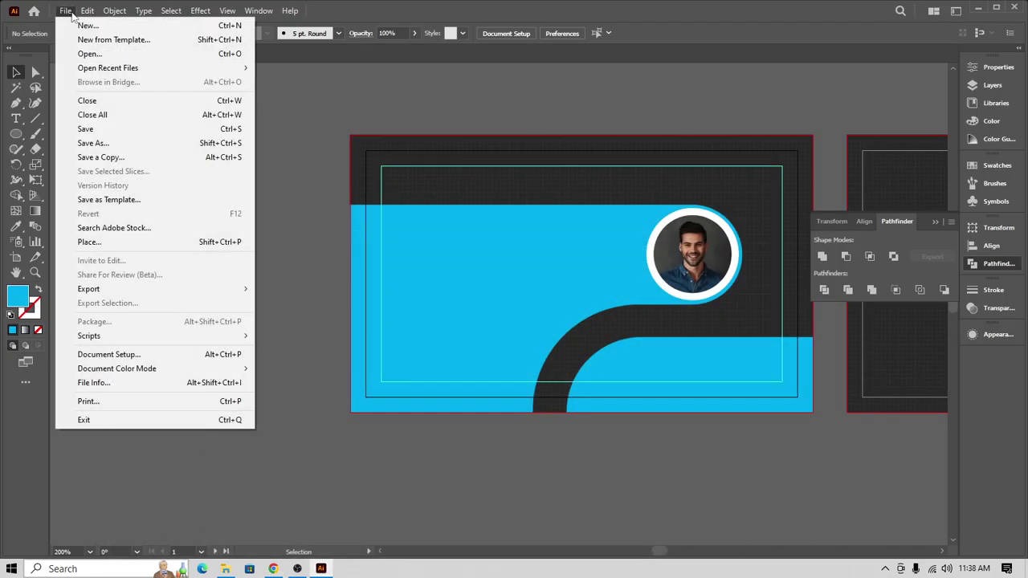
{"action": "left_click", "coordinate": [148, 244]}
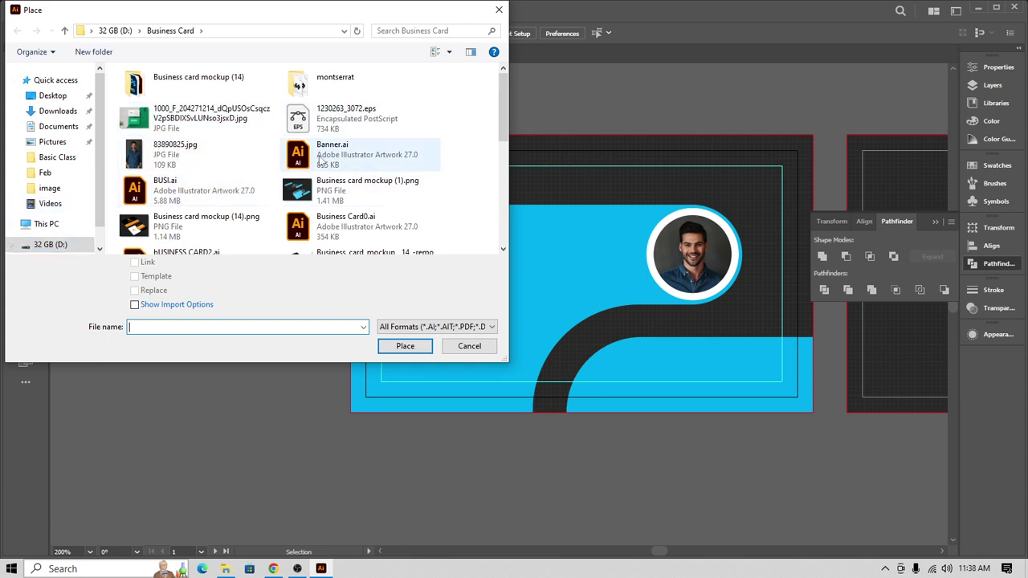
{"action": "scroll", "coordinate": [213, 193], "scroll_direction": "down", "scroll_amount": 5}
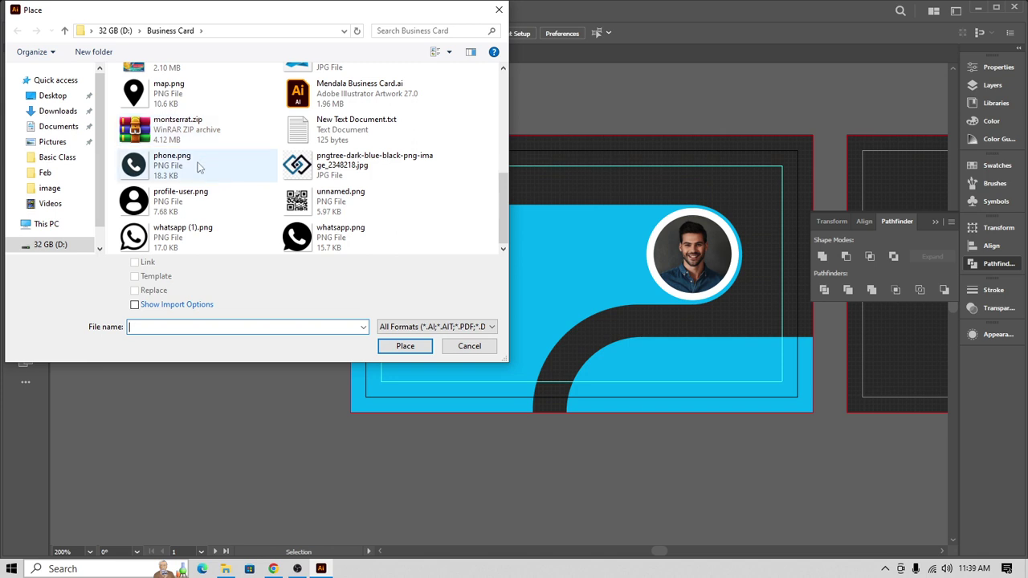
{"action": "left_click", "coordinate": [166, 95]}
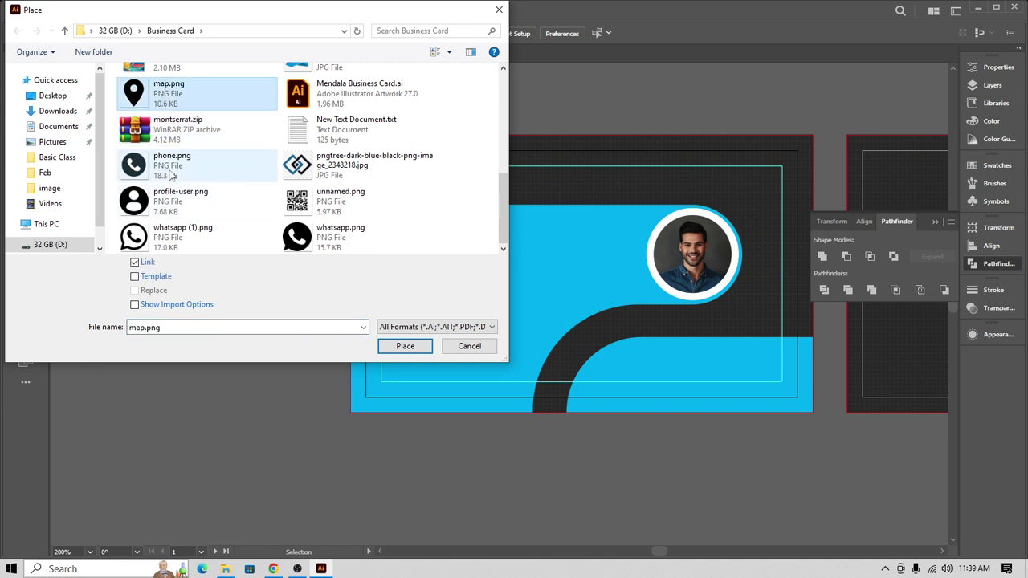
{"action": "left_click", "coordinate": [171, 175], "text": "shift"}
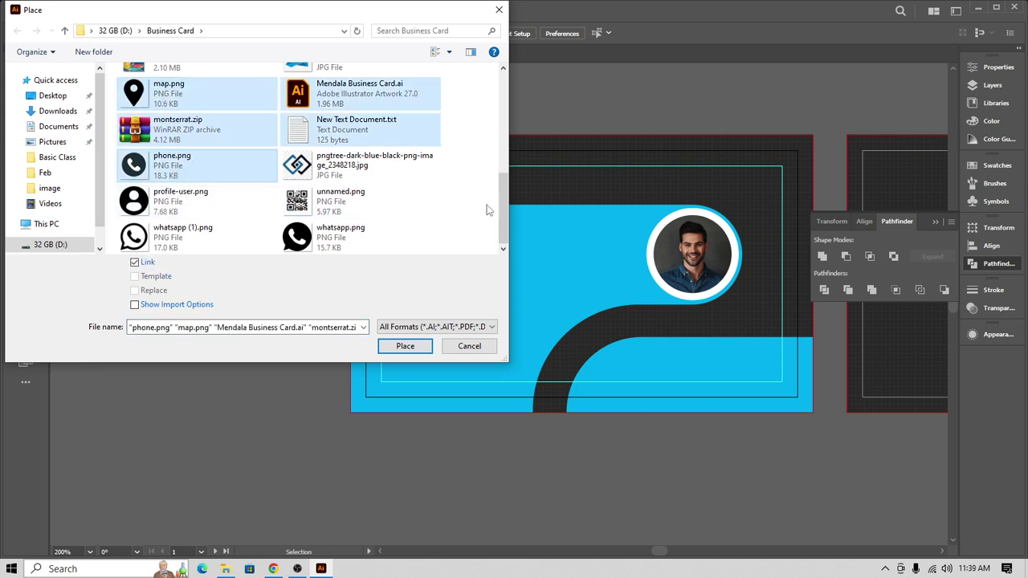
{"action": "left_click", "coordinate": [215, 109]}
{"action": "left_click", "coordinate": [173, 167], "text": "ctrl"}
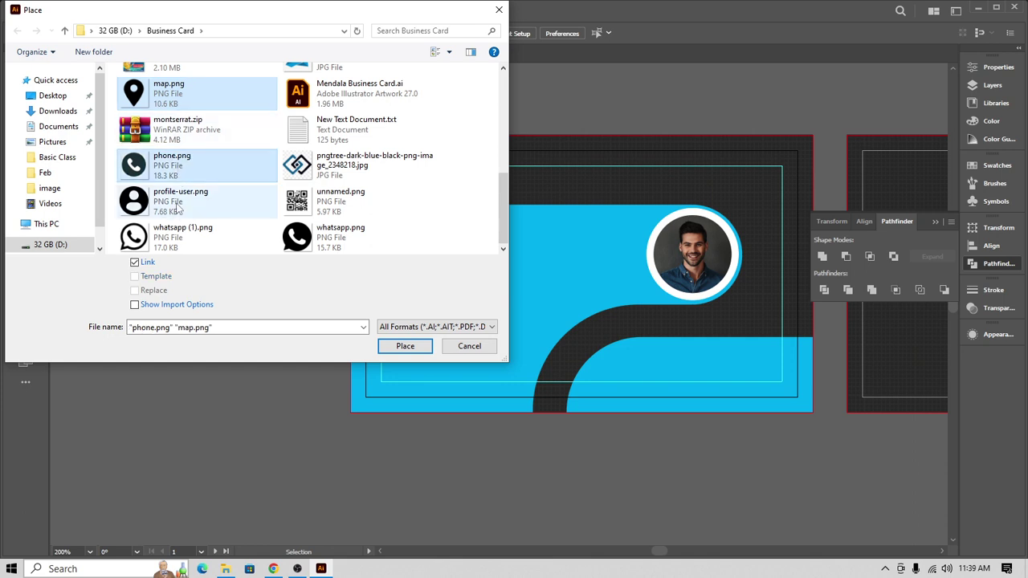
{"action": "left_click", "coordinate": [178, 207], "text": "ctrl"}
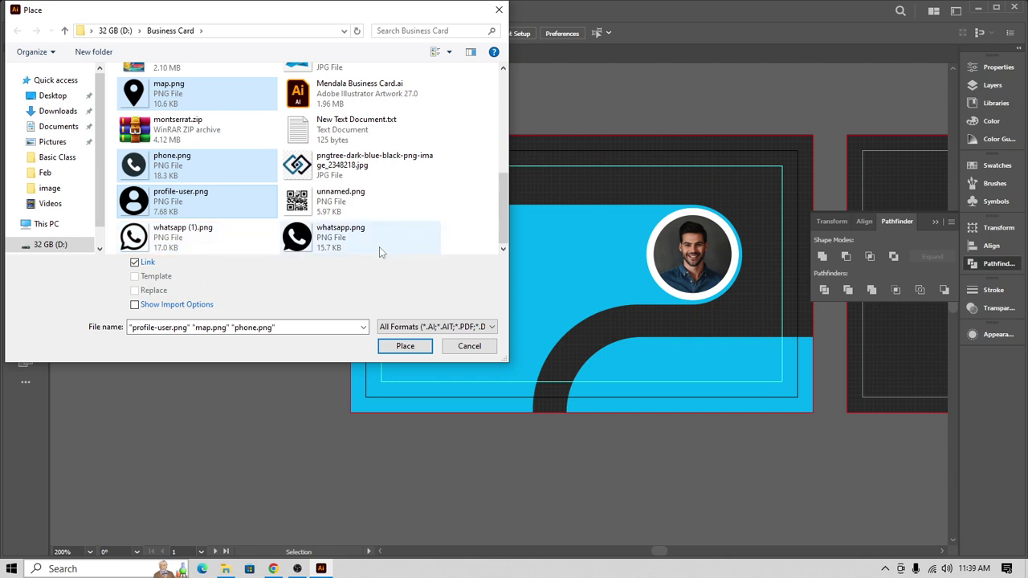
Step: Add whatsapp.png and email.png to the file selection and load all selected icons for placing
{"action": "left_click", "coordinate": [190, 239], "text": "ctrl"}
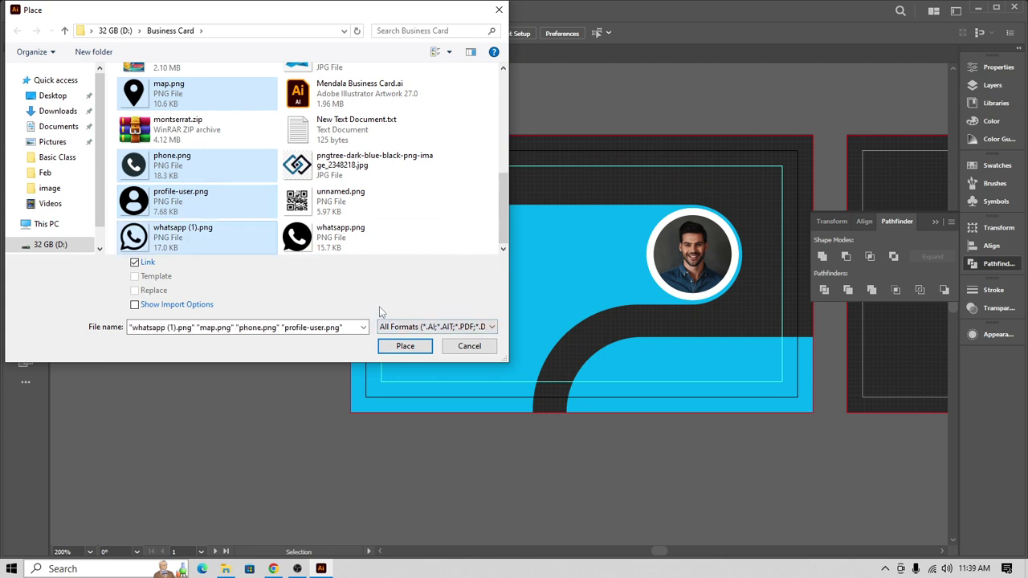
{"action": "left_click", "coordinate": [187, 246], "text": "ctrl"}
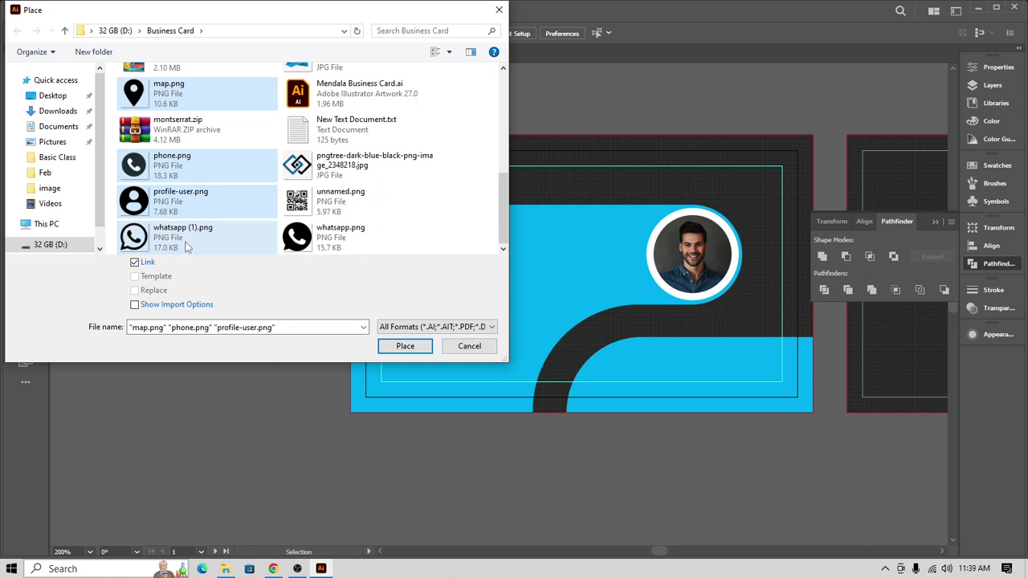
{"action": "left_click", "coordinate": [306, 246], "text": "ctrl"}
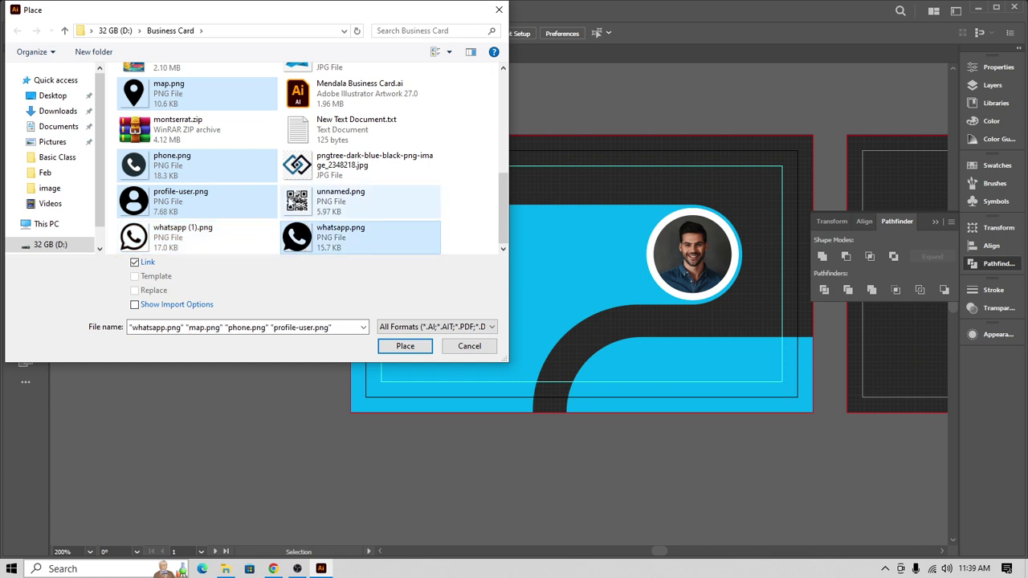
{"action": "scroll", "coordinate": [321, 193], "scroll_direction": "up", "scroll_amount": 2}
{"action": "left_click", "coordinate": [176, 119], "text": "ctrl"}
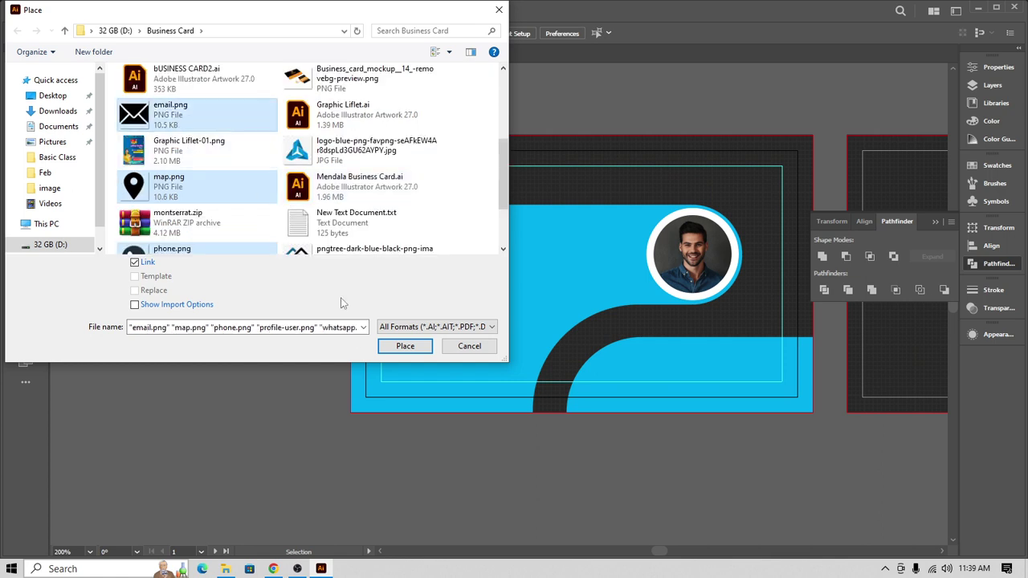
{"action": "left_click", "coordinate": [405, 346]}
Step: Place the email, map, phone, profile and WhatsApp icons in a row on the pasteboard below the front card
{"action": "scroll", "coordinate": [306, 317], "scroll_direction": "down", "scroll_amount": 3}
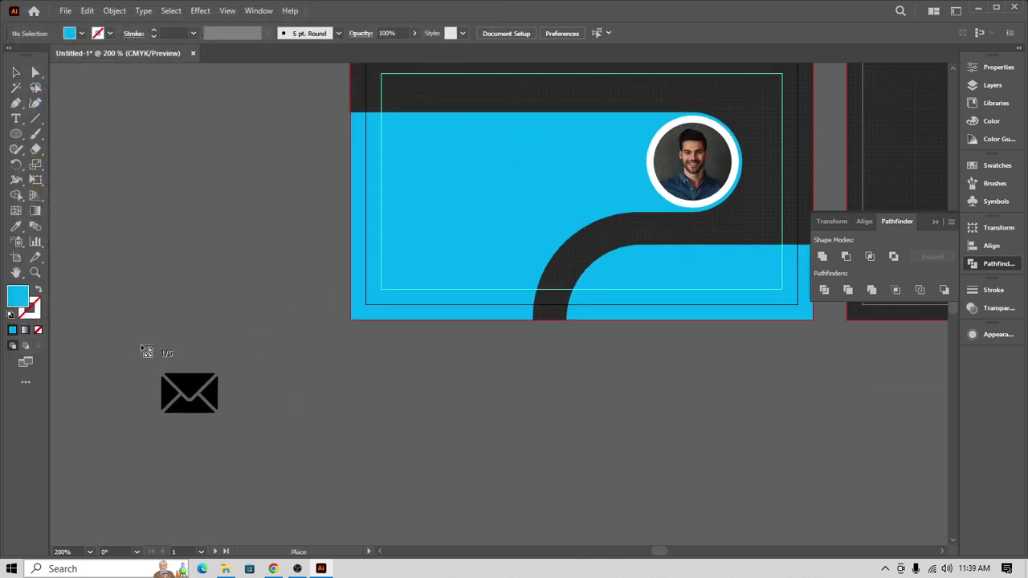
{"action": "left_click_drag", "start_coordinate": [110, 353], "coordinate": [195, 438]}
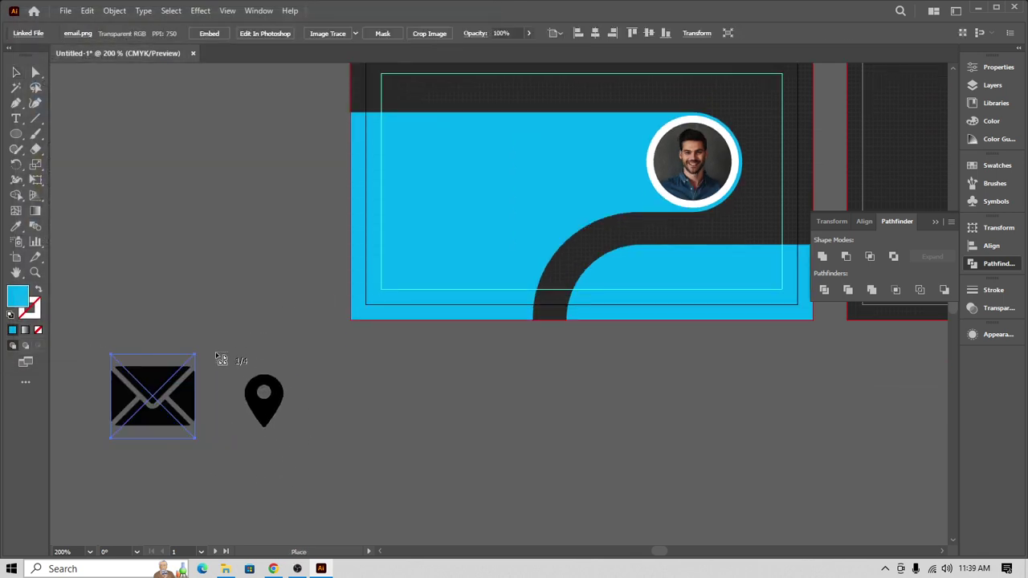
{"action": "left_click_drag", "start_coordinate": [216, 355], "coordinate": [298, 470]}
{"action": "left_click_drag", "start_coordinate": [343, 358], "coordinate": [418, 476]}
{"action": "left_click_drag", "start_coordinate": [476, 356], "coordinate": [554, 432]}
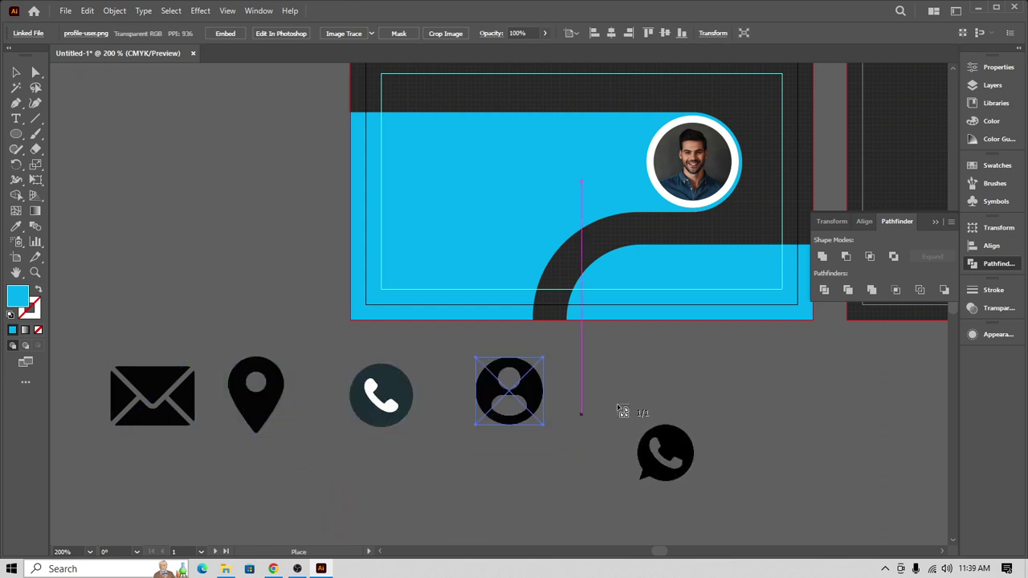
{"action": "left_click_drag", "start_coordinate": [597, 357], "coordinate": [675, 435]}
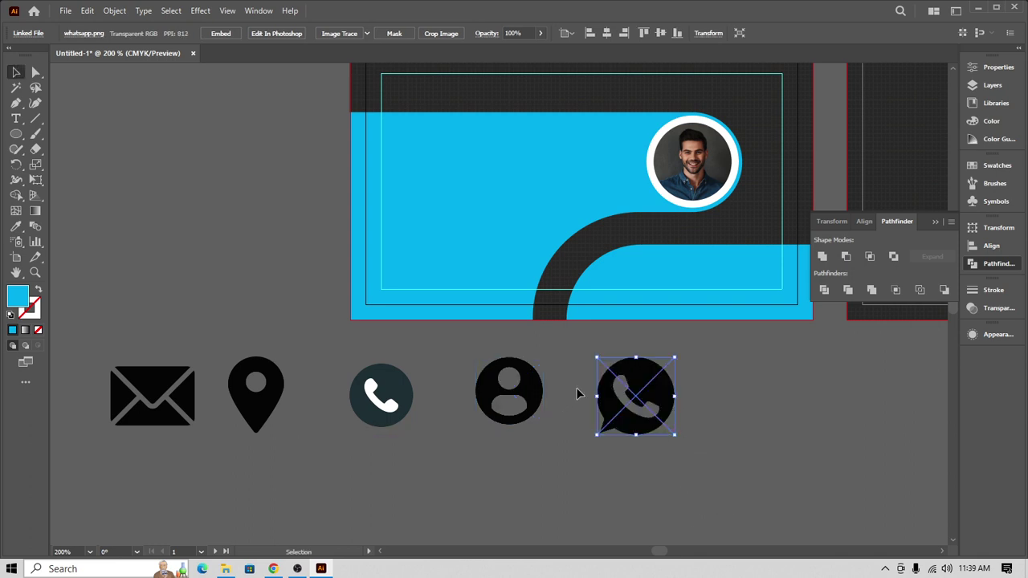
{"action": "left_click", "coordinate": [755, 402]}
Step: Convert the profile icon to vectors with a default Image Trace, then expand and ungroup the tracing
{"action": "scroll", "coordinate": [512, 385], "scroll_direction": "up", "scroll_amount": 2}
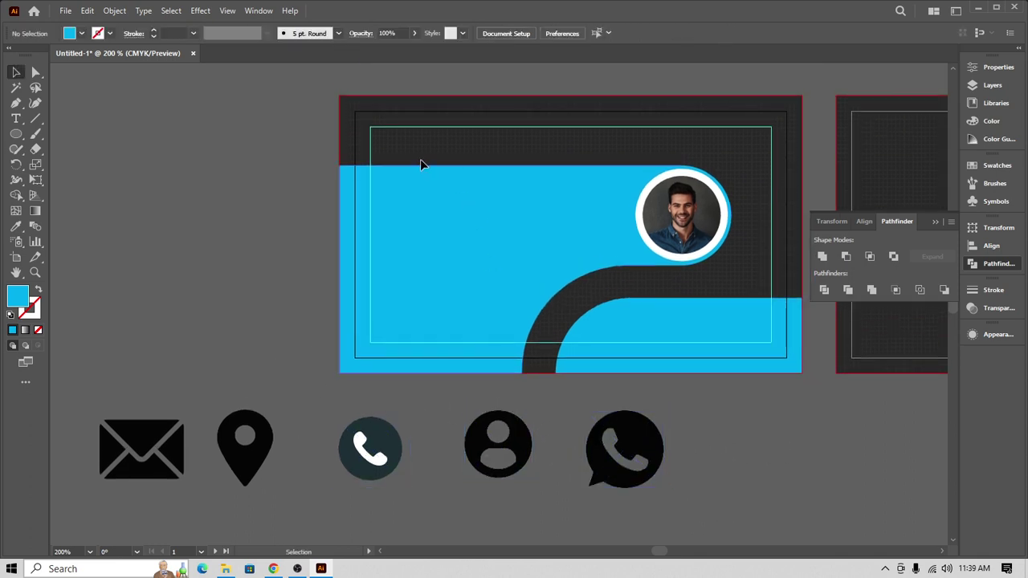
{"action": "left_click", "coordinate": [486, 450]}
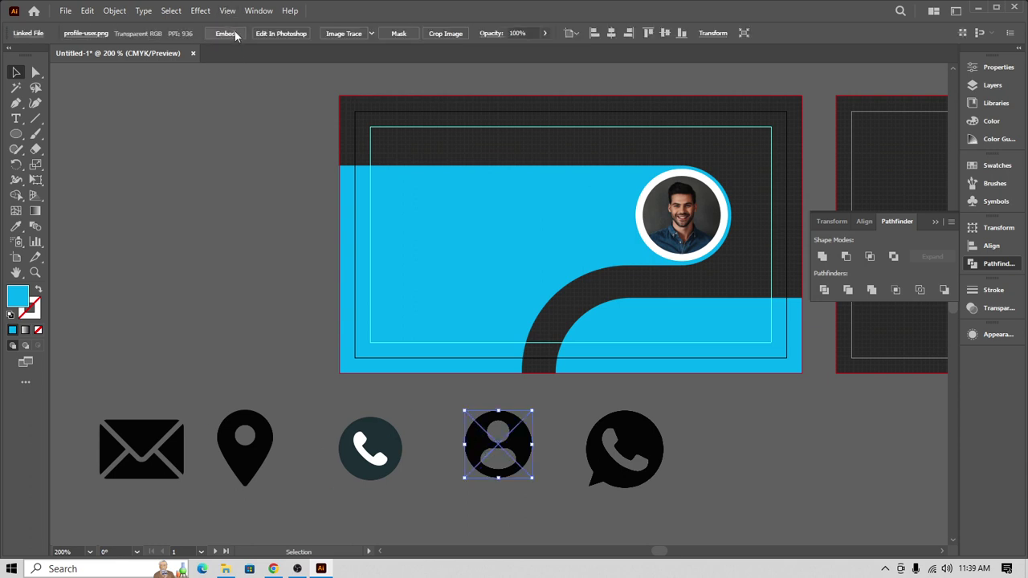
{"action": "left_click", "coordinate": [335, 31]}
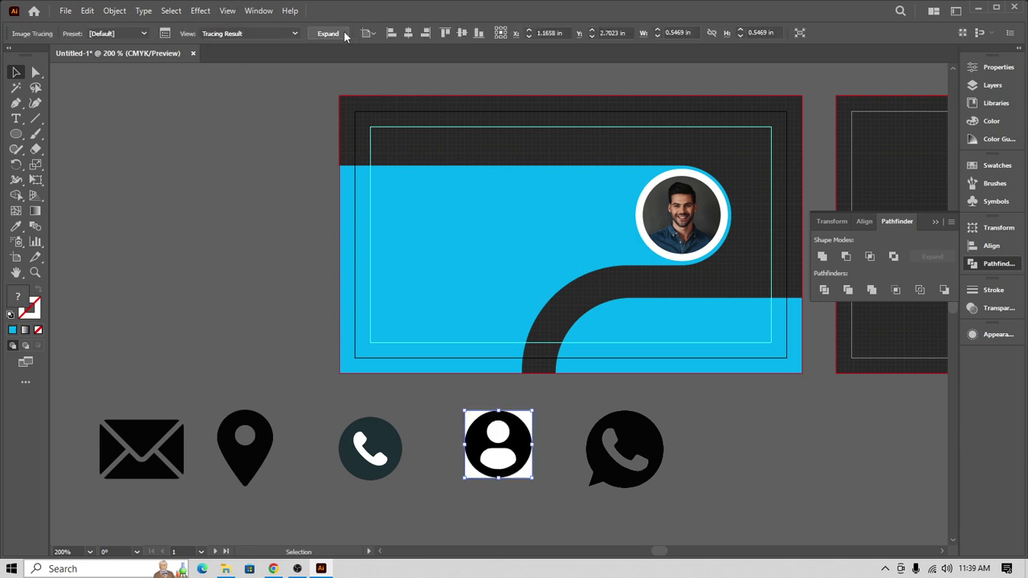
{"action": "left_click", "coordinate": [338, 30]}
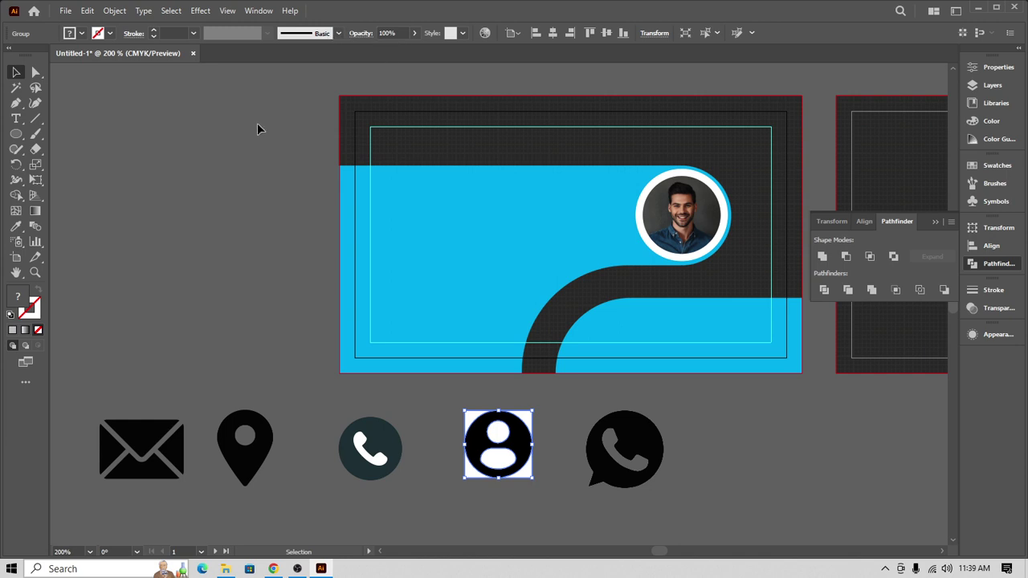
{"action": "right_click", "coordinate": [496, 444]}
{"action": "left_click", "coordinate": [546, 324]}
{"action": "left_click", "coordinate": [580, 414]}
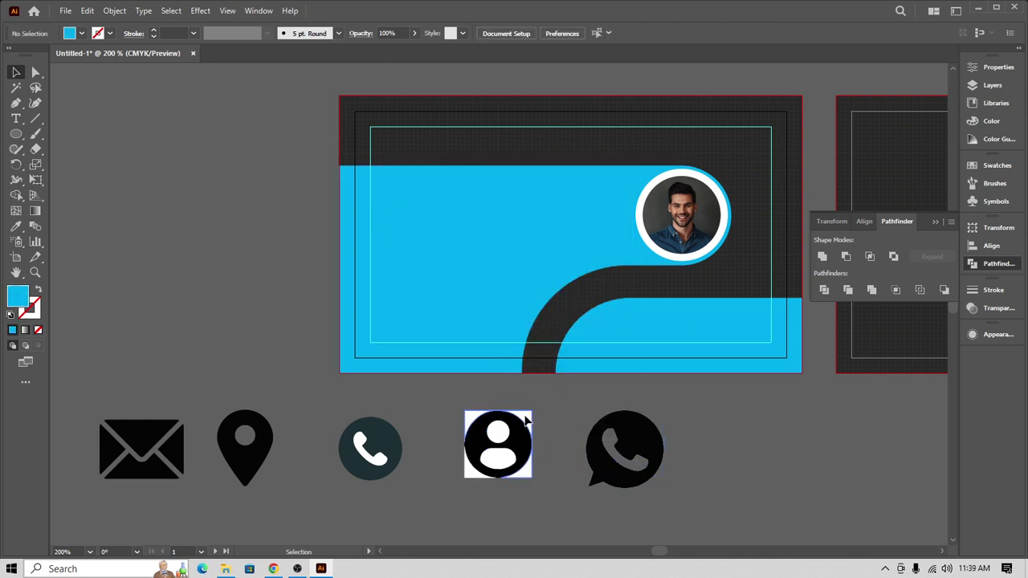
Step: Delete the white corner, head and body pieces from the traced profile icon, keeping only the black shape
{"action": "left_click", "coordinate": [527, 419]}
{"action": "key", "text": "Delete"}
{"action": "left_click", "coordinate": [505, 434]}
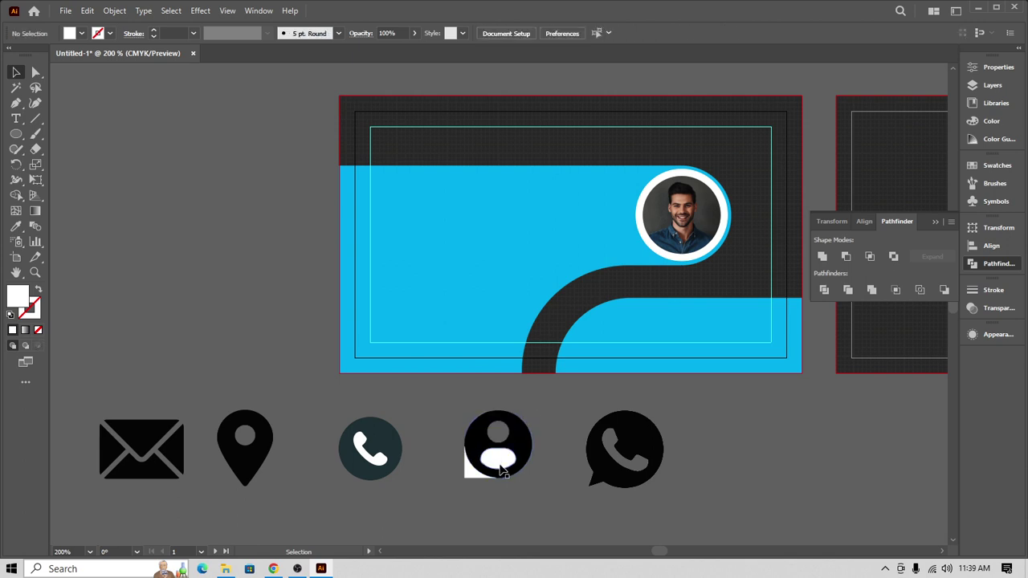
{"action": "key", "text": "Delete"}
{"action": "left_click", "coordinate": [481, 478]}
{"action": "key", "text": "Delete"}
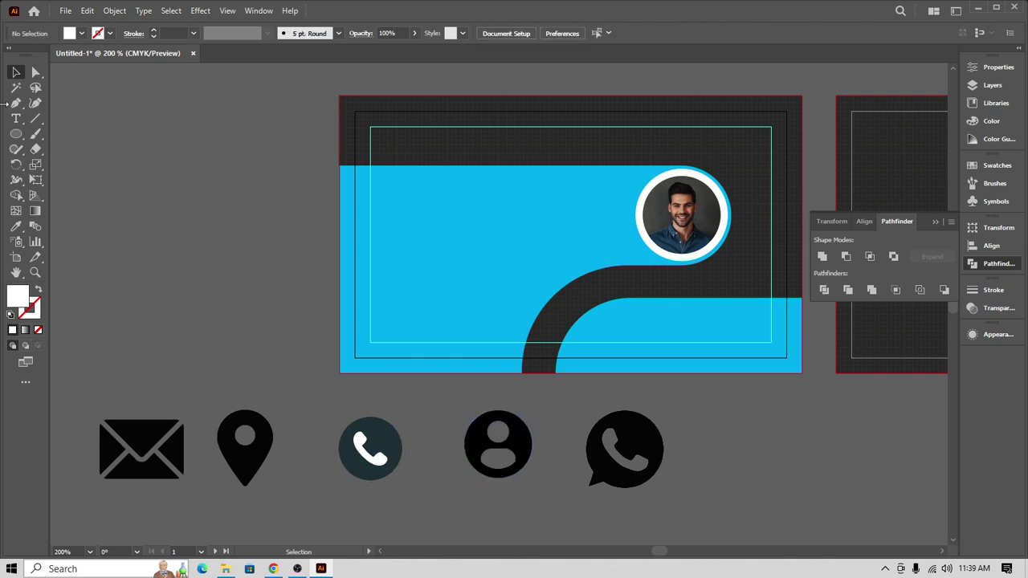
Step: Change the profile icon's fill to white
{"action": "left_click", "coordinate": [487, 453]}
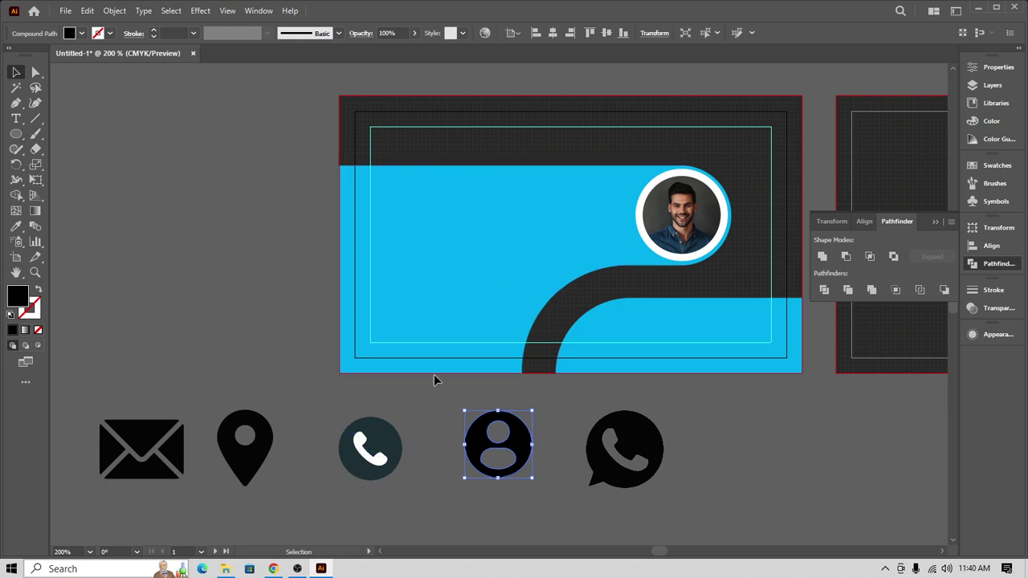
{"action": "left_click", "coordinate": [82, 33]}
{"action": "left_click", "coordinate": [27, 54]}
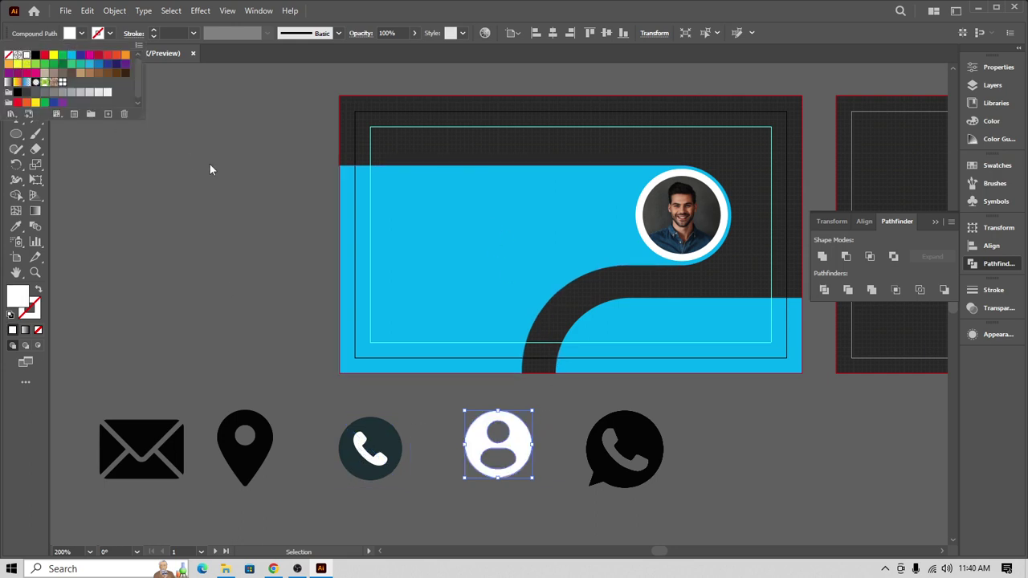
{"action": "left_click", "coordinate": [209, 169]}
{"action": "left_click", "coordinate": [159, 153]}
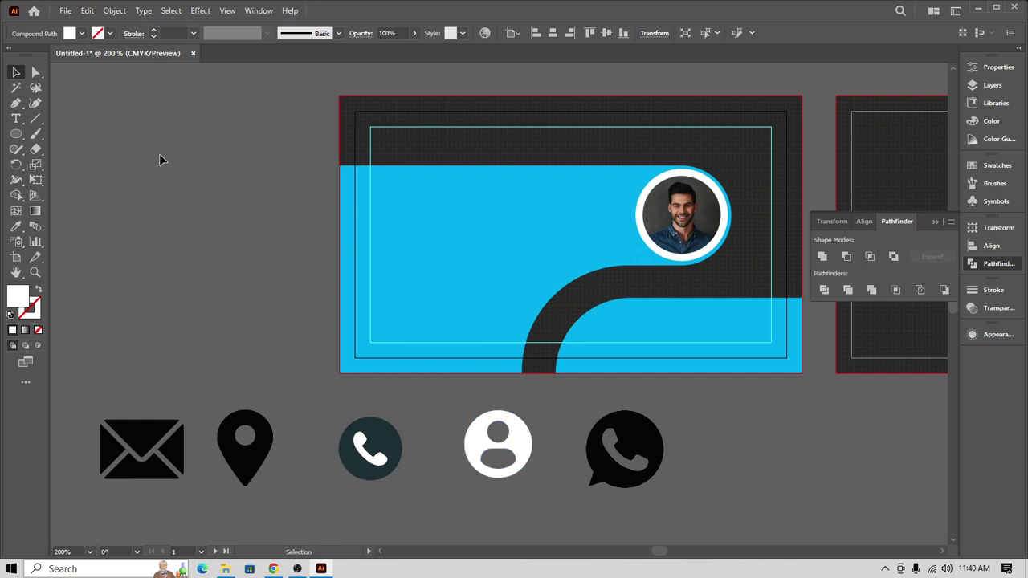
Step: Shrink the white profile icon proportionally and move it into the dark band at the card's upper-left corner, inside the safe-area guide
{"action": "left_click", "coordinate": [518, 466]}
{"action": "left_click_drag", "start_coordinate": [532, 479], "coordinate": [394, 151]}
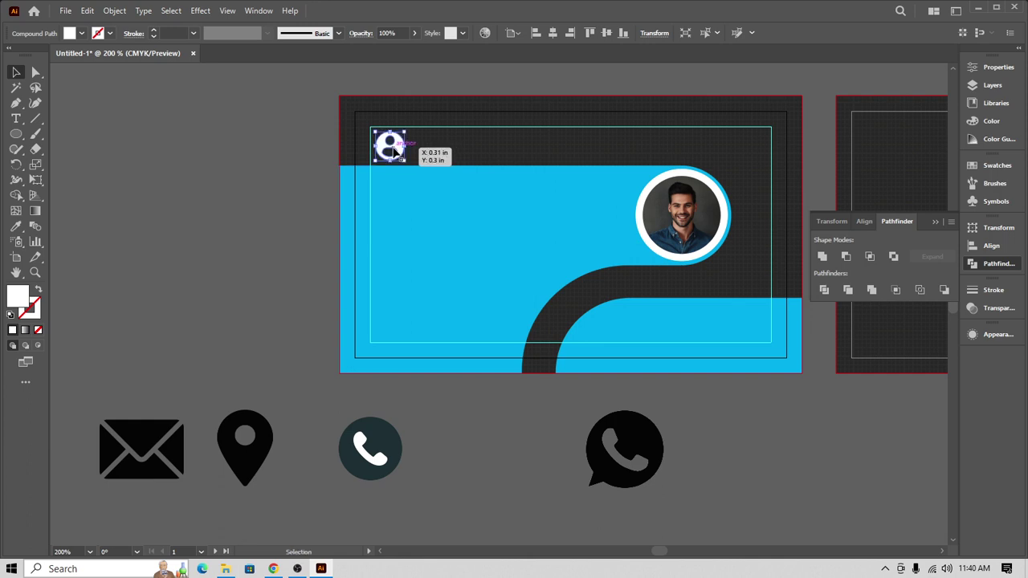
{"action": "scroll", "coordinate": [419, 205], "scroll_direction": "up", "scroll_amount": 4}
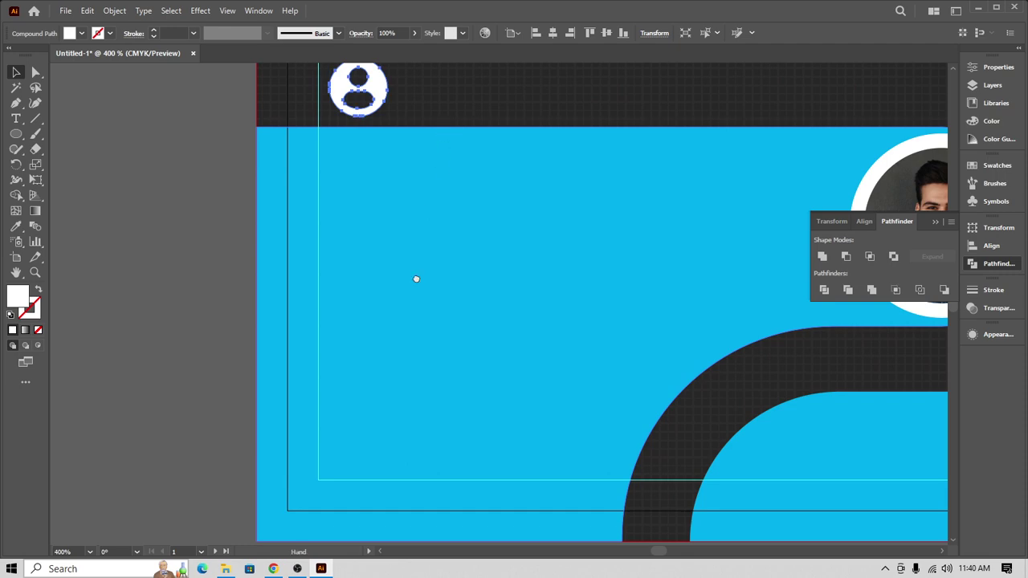
{"action": "scroll", "coordinate": [416, 279], "scroll_direction": "up", "scroll_amount": 3}
{"action": "scroll", "coordinate": [381, 236], "scroll_direction": "down", "scroll_amount": 1}
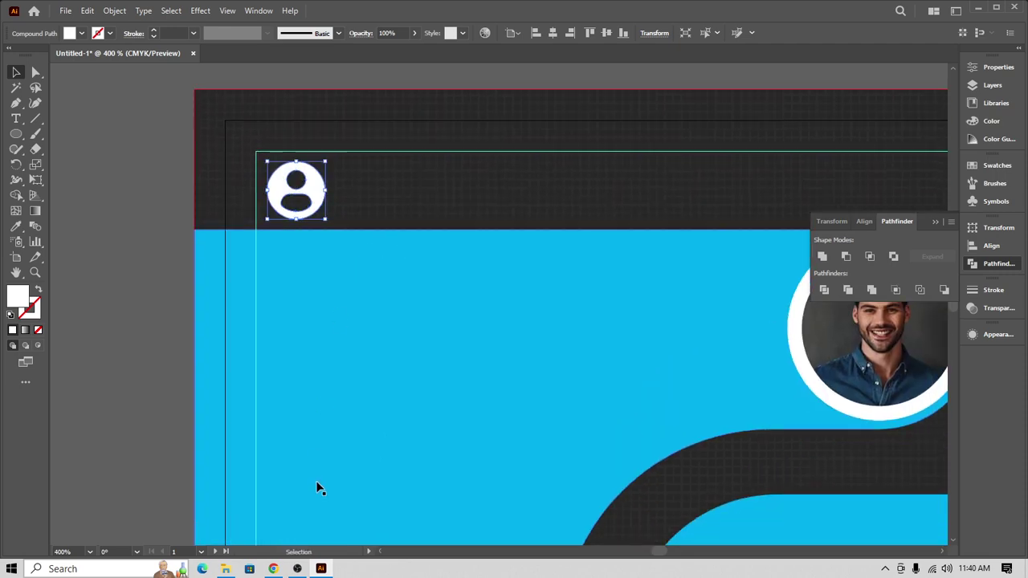
Step: Open New Text Document.txt from the Business Card folder and copy the full name on its first line
{"action": "left_click", "coordinate": [226, 568]}
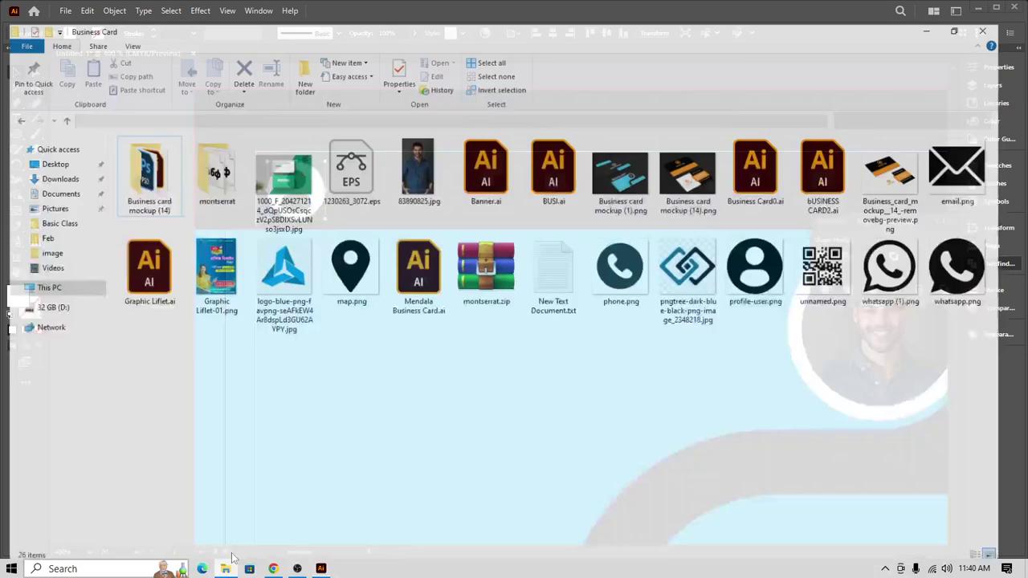
{"action": "double_click", "coordinate": [565, 257]}
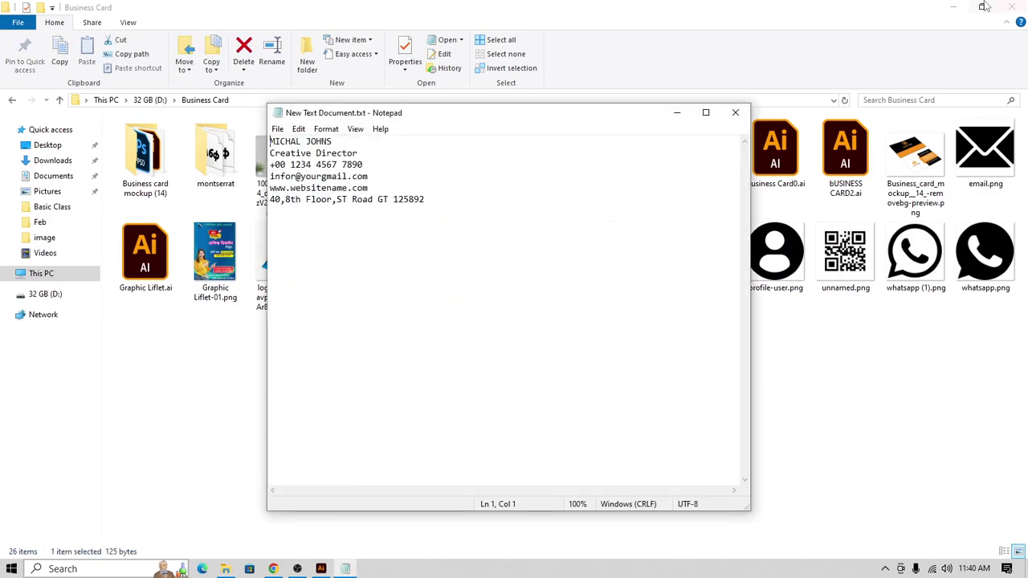
{"action": "left_click", "coordinate": [955, 14]}
{"action": "left_click", "coordinate": [956, 14]}
{"action": "left_click_drag", "start_coordinate": [336, 140], "coordinate": [264, 141]}
{"action": "key", "text": "ctrl+c"}
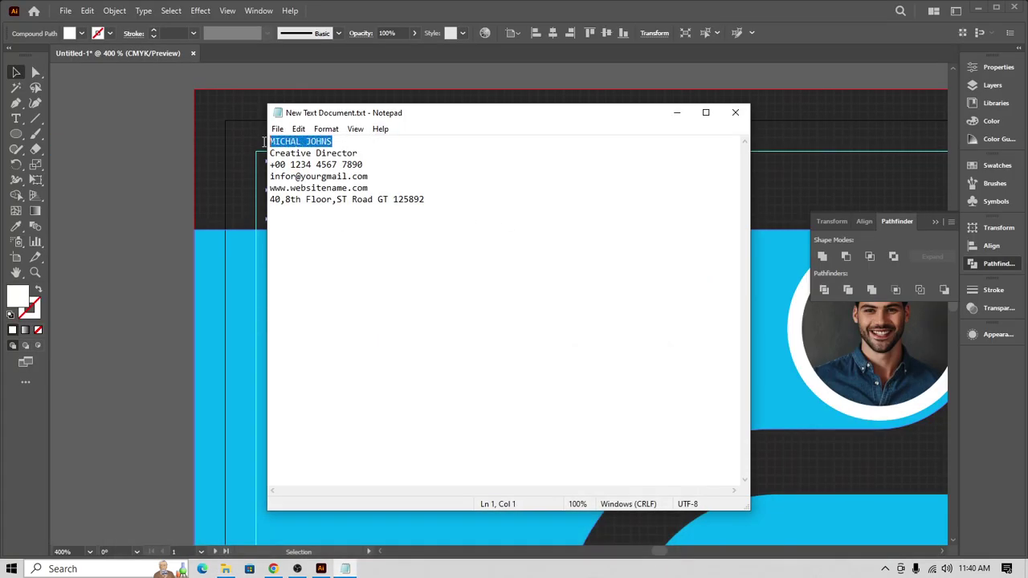
Step: Paste the copied name as a text line in the dark band, to the right of the profile icon
{"action": "left_click", "coordinate": [677, 113]}
{"action": "left_click", "coordinate": [16, 119]}
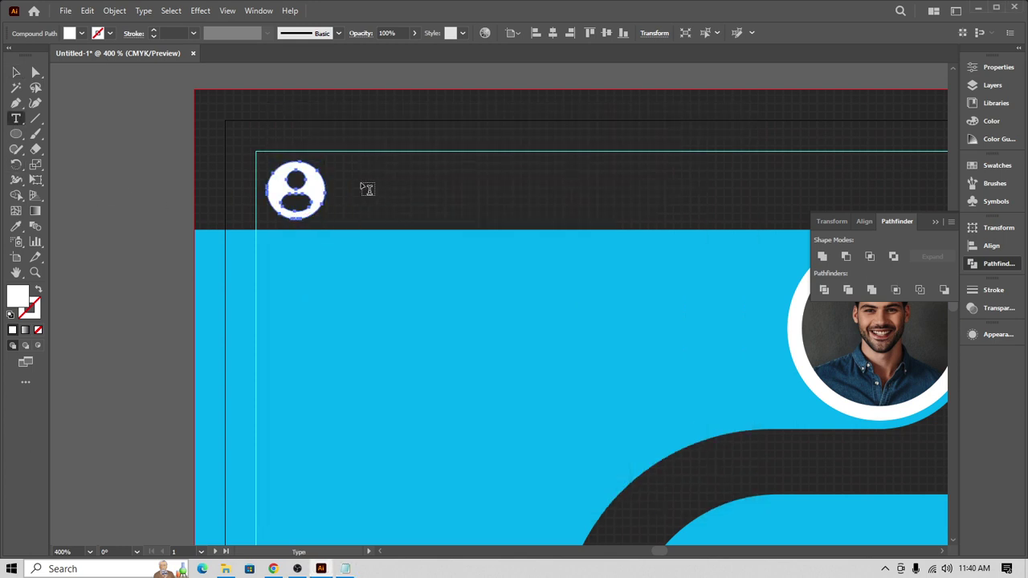
{"action": "left_click", "coordinate": [366, 188]}
{"action": "key", "text": "ctrl+v"}
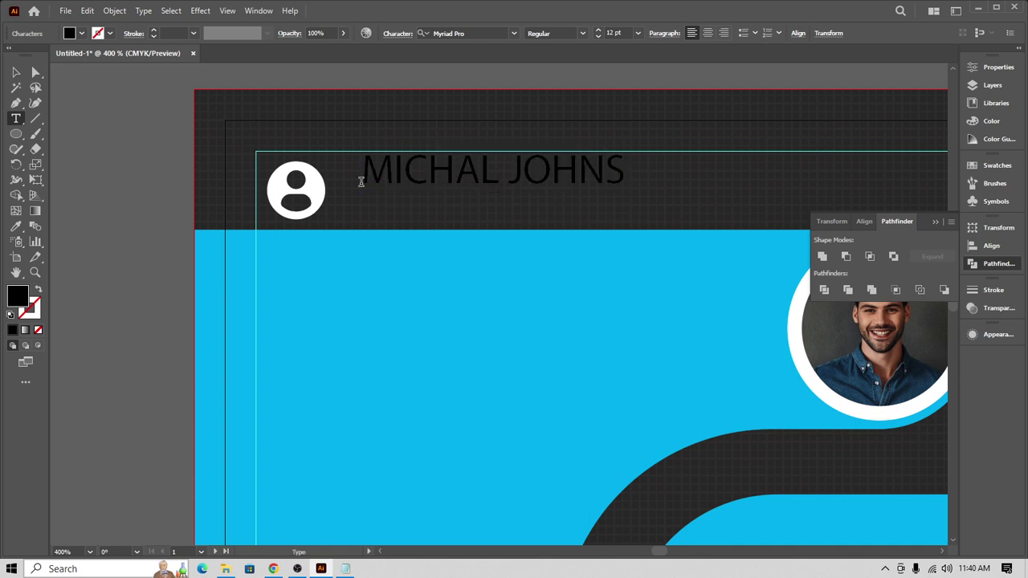
{"action": "key", "text": "Escape"}
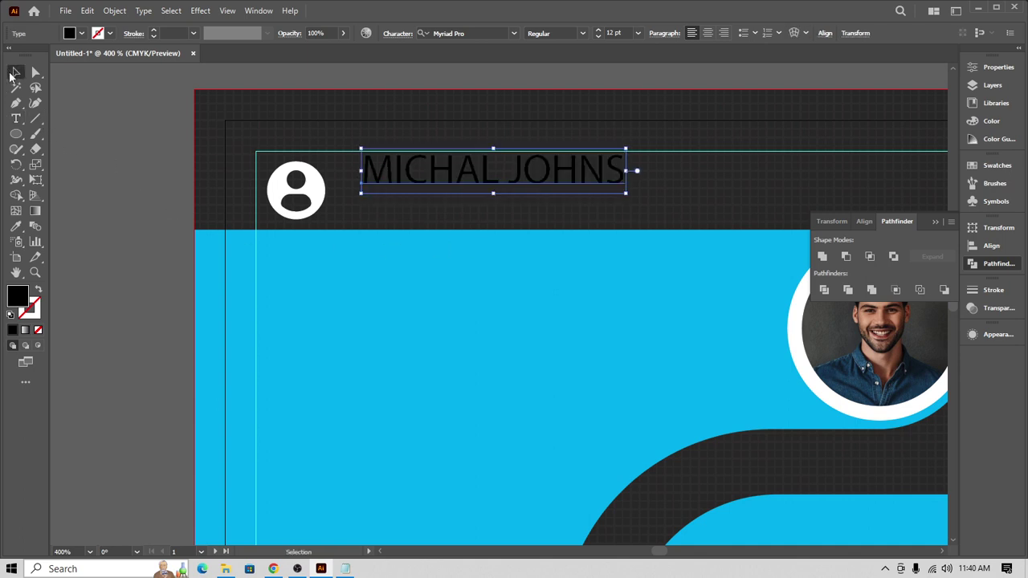
{"action": "mouse_move", "coordinate": [473, 187]}
{"action": "left_mouse_down"}
{"action": "mouse_move", "coordinate": [471, 179]}
{"action": "mouse_move", "coordinate": [473, 190]}
{"action": "left_mouse_up"}
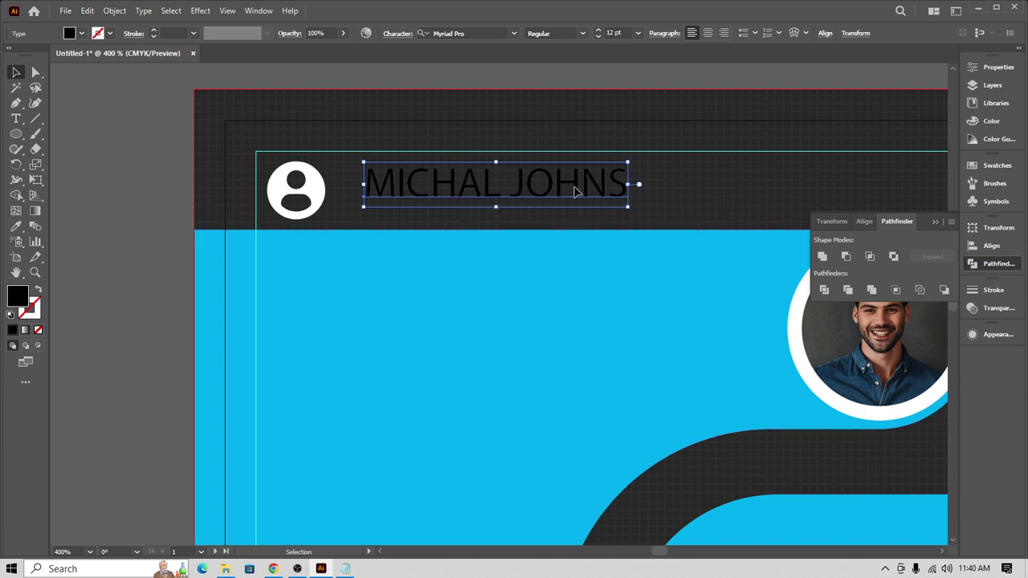
{"action": "left_click_drag", "start_coordinate": [573, 184], "coordinate": [636, 191]}
Step: Set the name text in Montserrat Black and sample the profile icon's white as its fill
{"action": "left_click", "coordinate": [480, 34]}
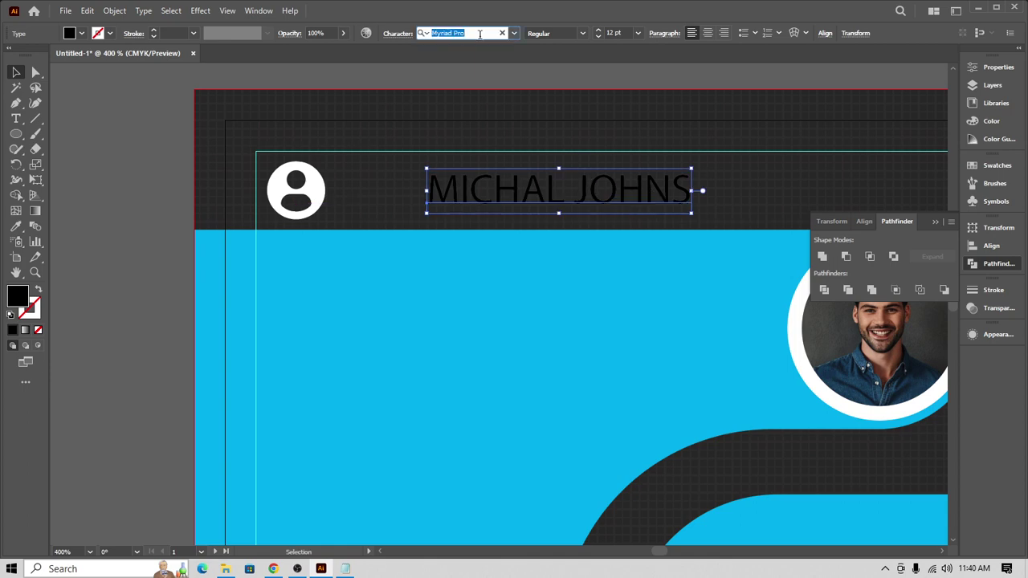
{"action": "type", "text": "mo"}
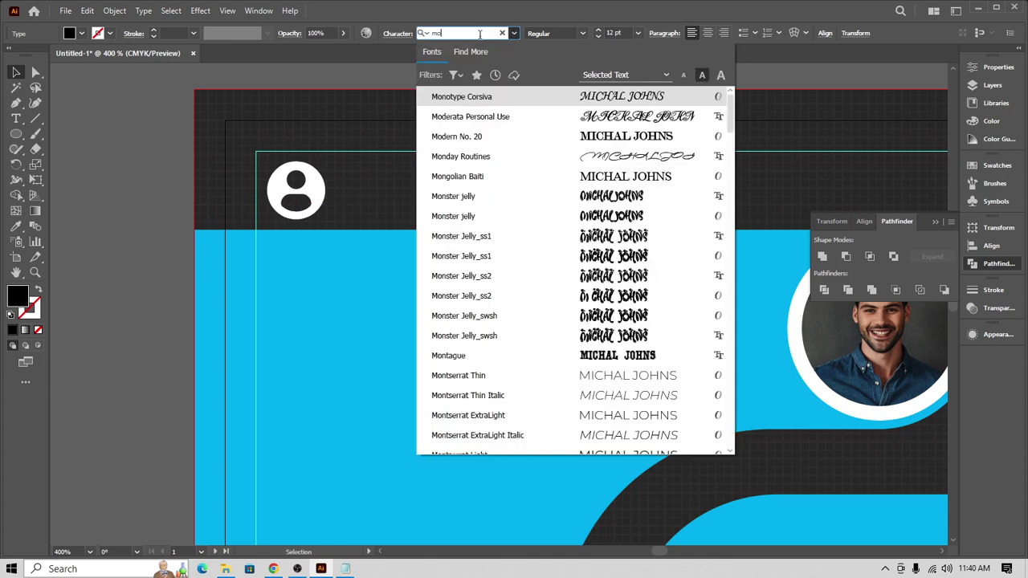
{"action": "type", "text": "na"}
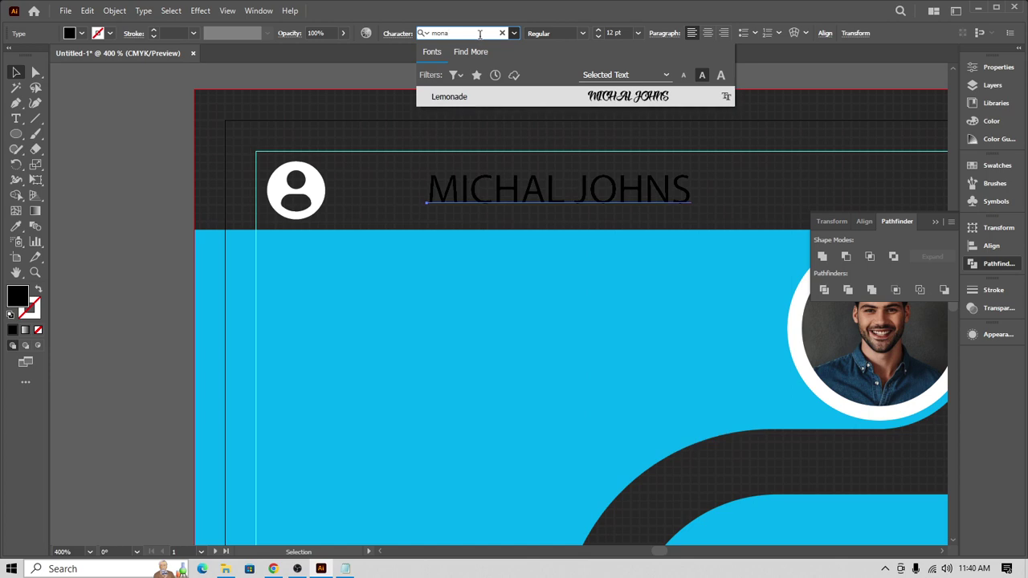
{"action": "key", "text": "BackSpace"}
{"action": "type", "text": "t"}
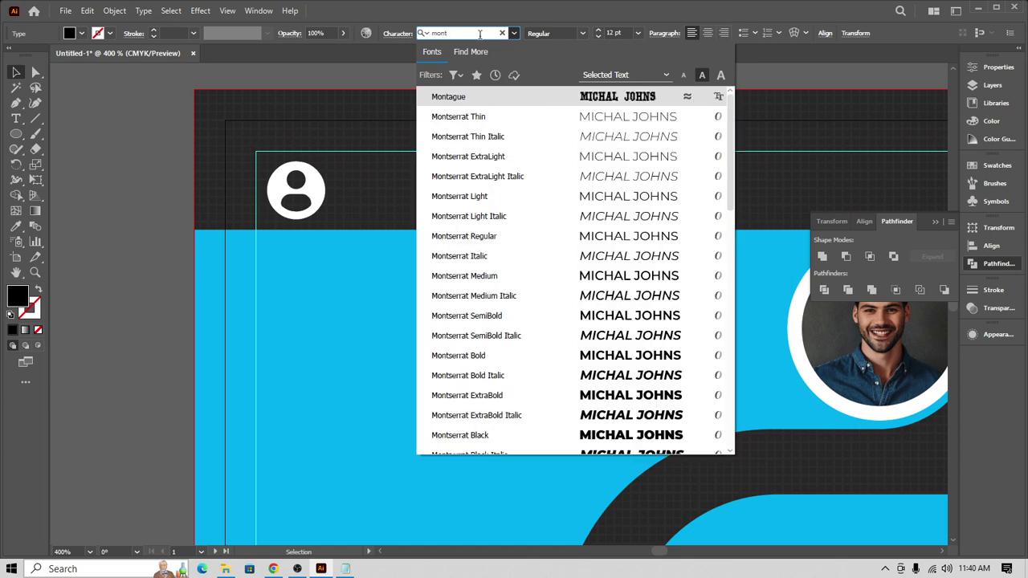
{"action": "left_click", "coordinate": [597, 434]}
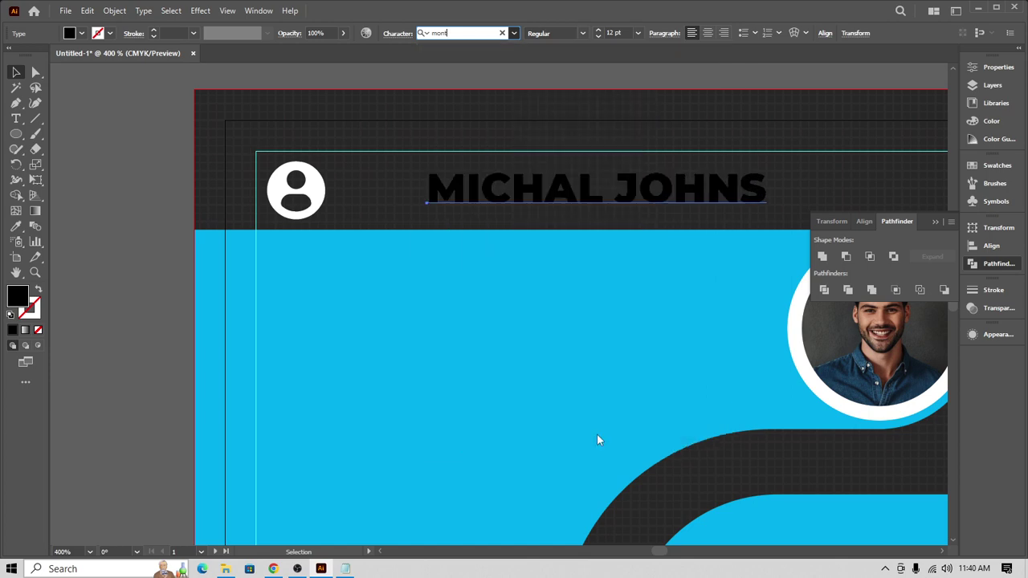
{"action": "left_click", "coordinate": [16, 226]}
{"action": "left_click", "coordinate": [297, 195]}
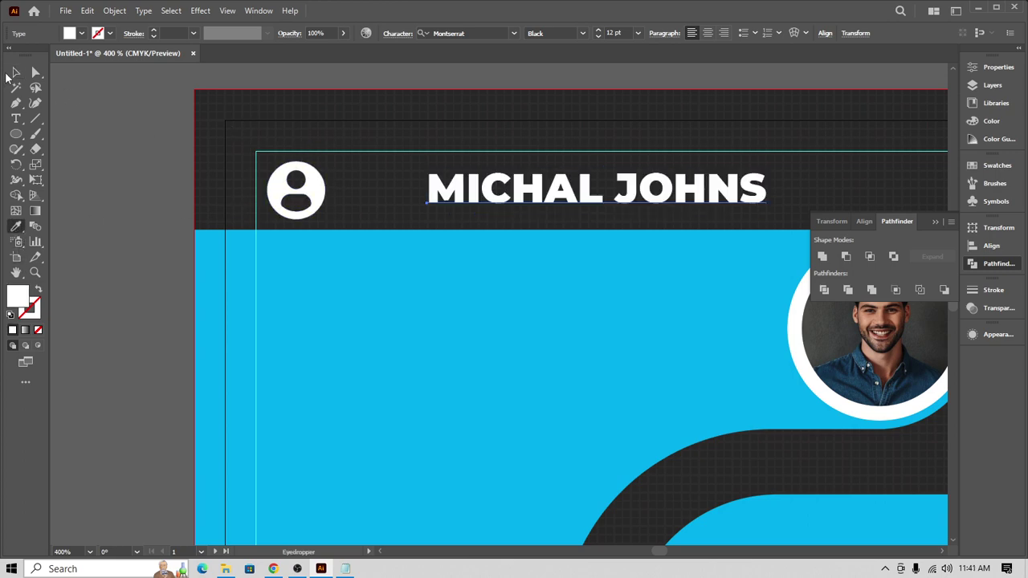
Step: Duplicate the name line just below the dark band and change the copy's wording to GRAPHICS DESIGNER
{"action": "left_click", "coordinate": [15, 72]}
{"action": "left_click_drag", "start_coordinate": [579, 191], "coordinate": [466, 265]}
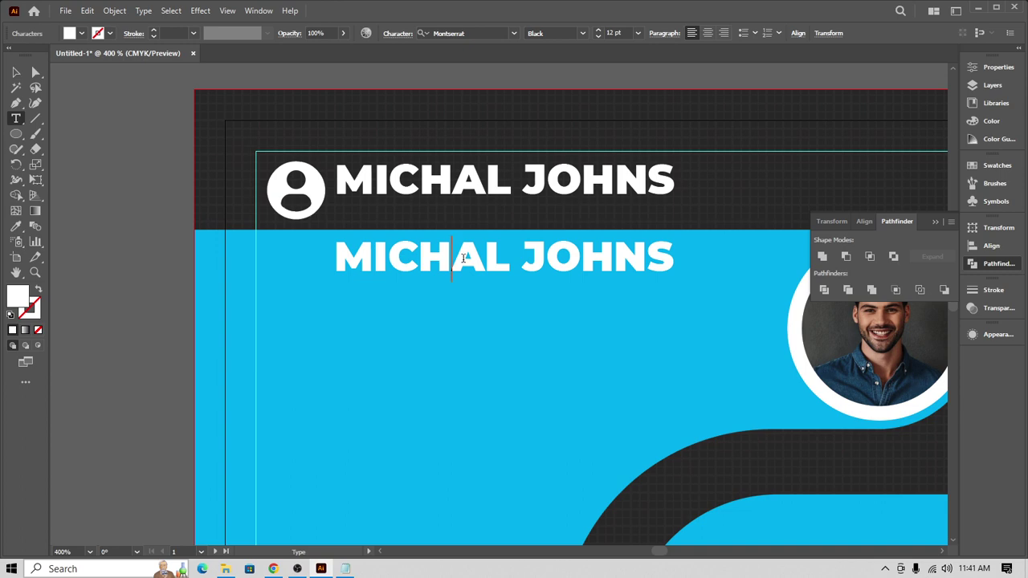
{"action": "left_click", "coordinate": [345, 569]}
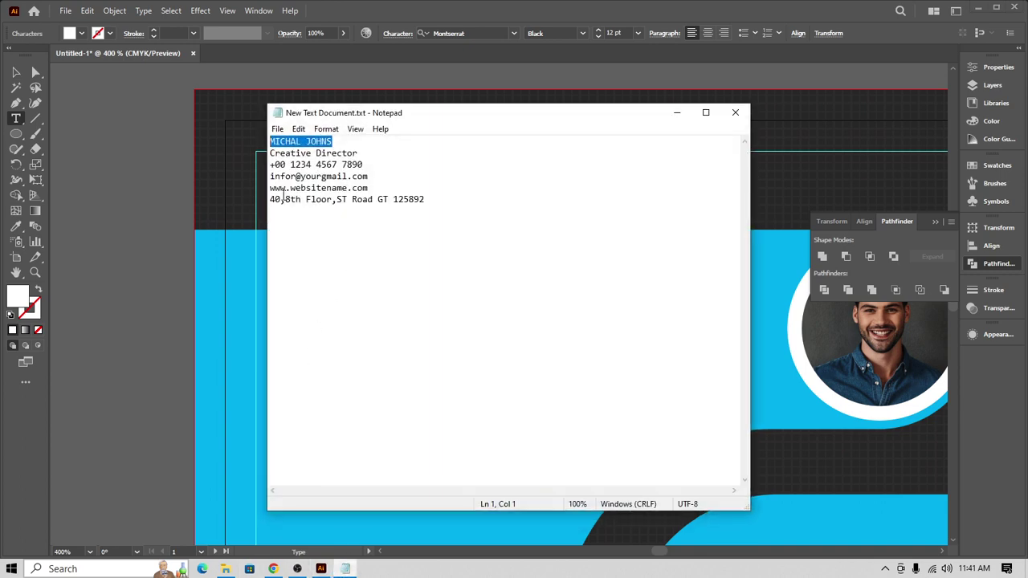
{"action": "left_click", "coordinate": [677, 113]}
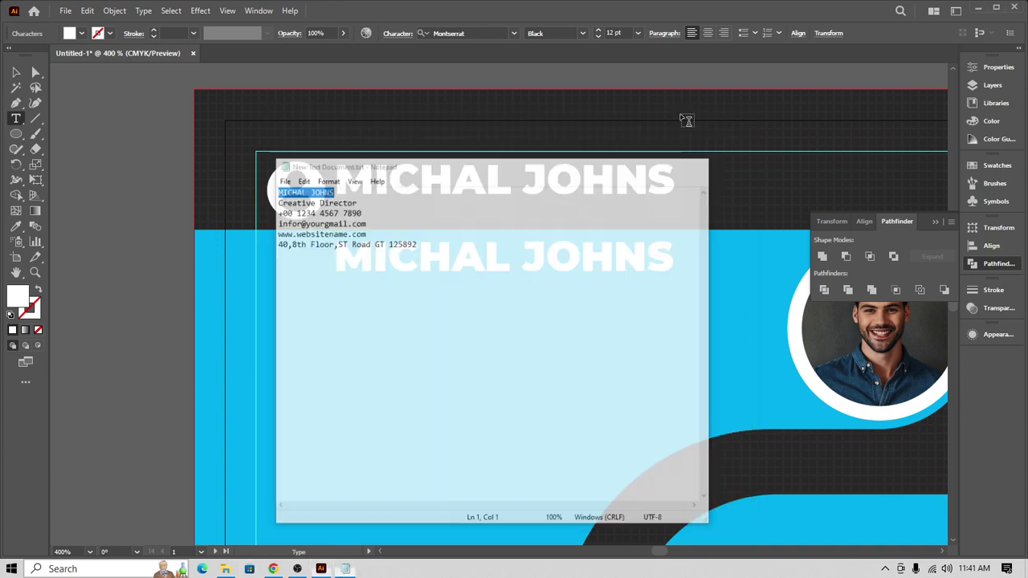
{"action": "triple_click", "coordinate": [476, 271]}
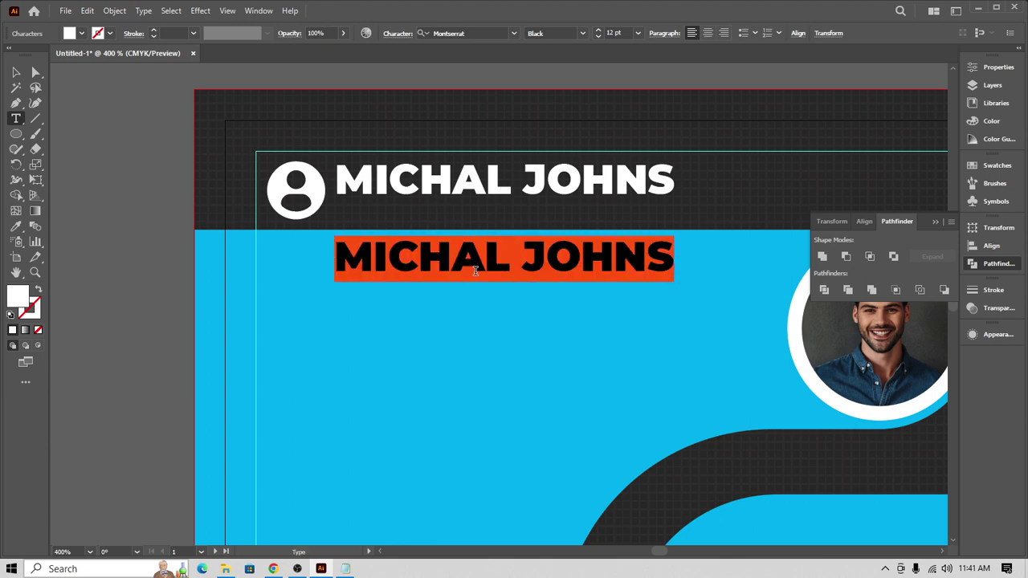
{"action": "type", "text": "g"}
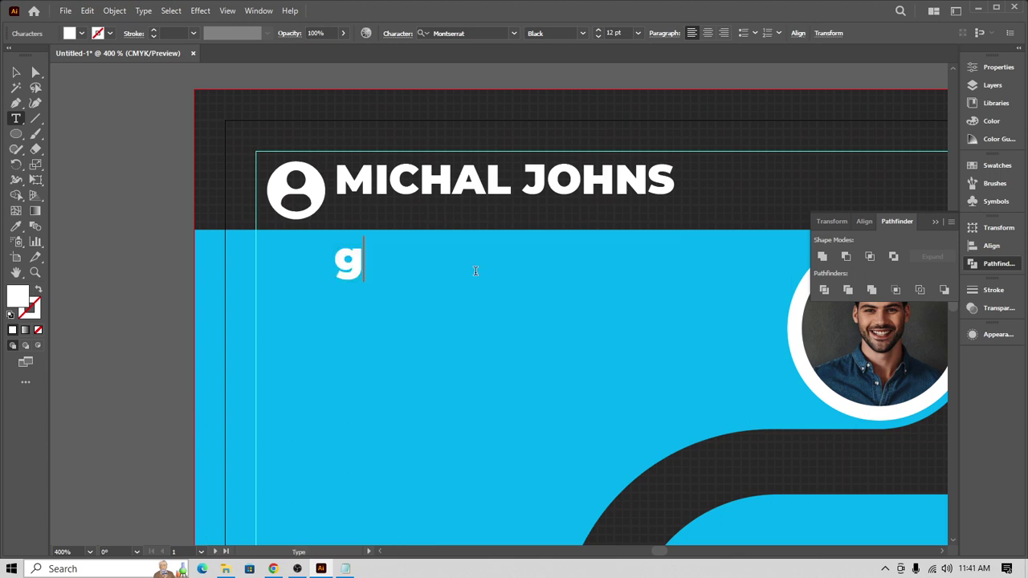
{"action": "key", "text": "BackSpace"}
{"action": "type", "text": "GRA"}
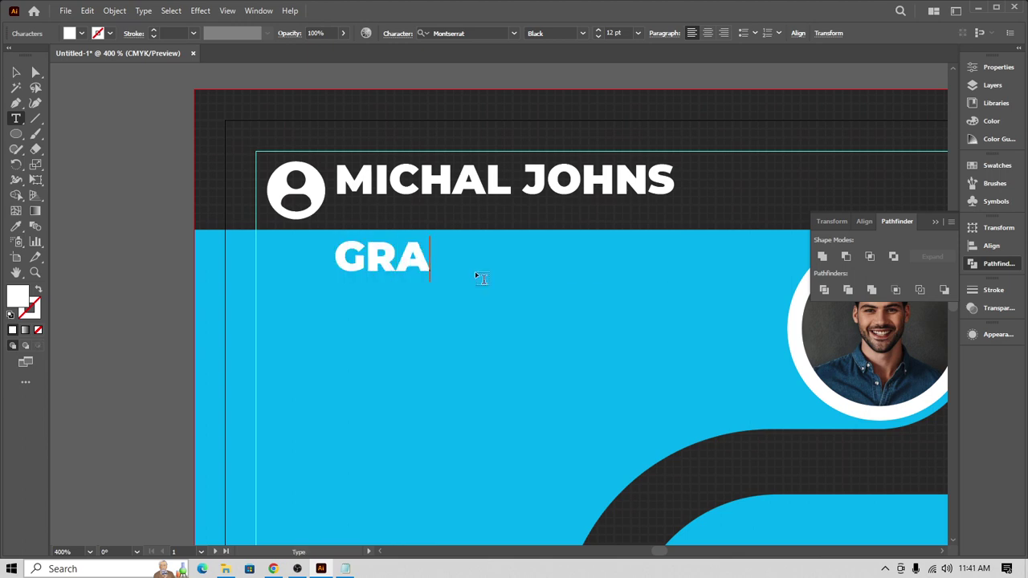
{"action": "type", "text": "PHICS "}
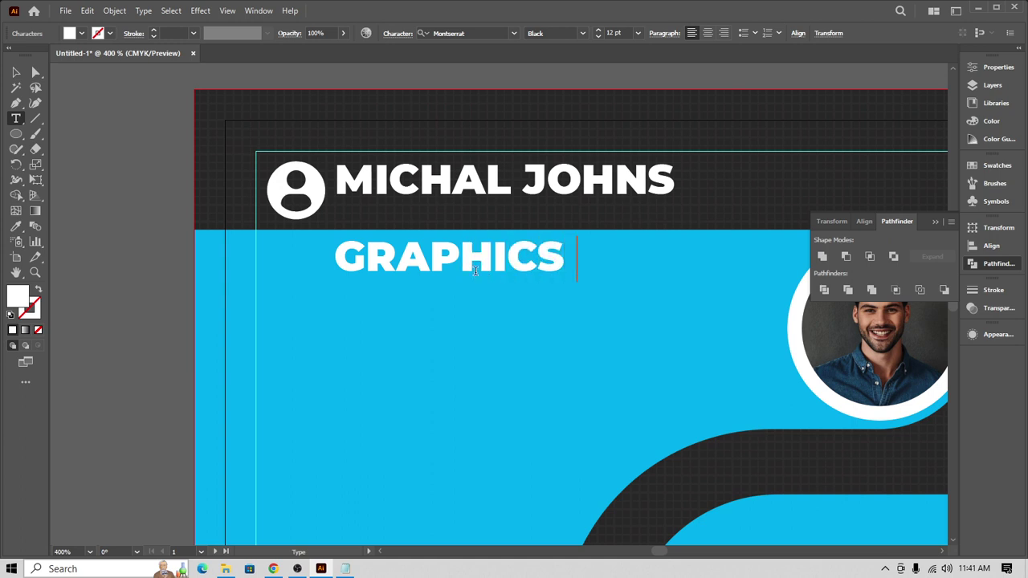
{"action": "type", "text": "DESIG"}
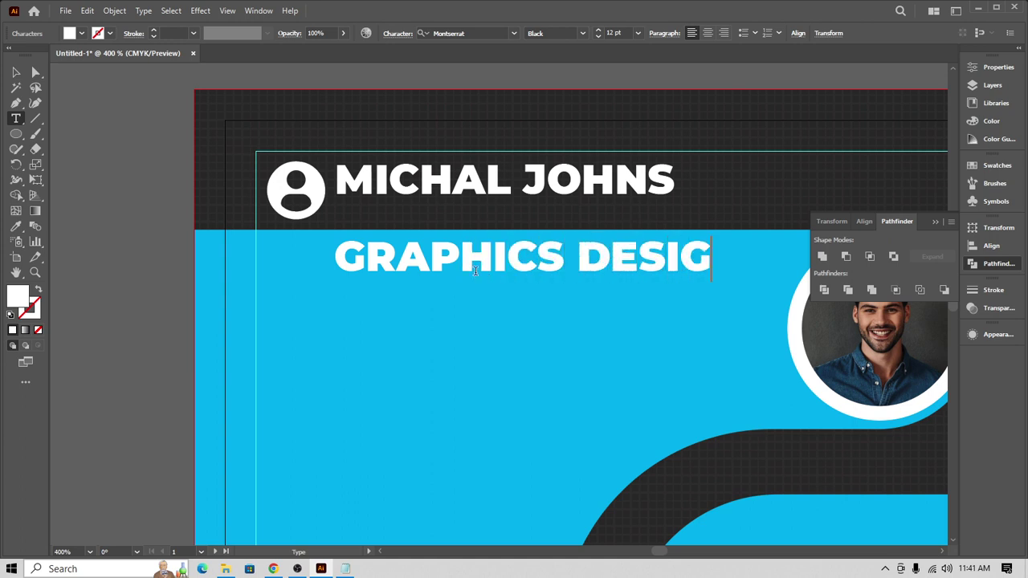
{"action": "type", "text": "NER"}
{"action": "key", "text": "Escape"}
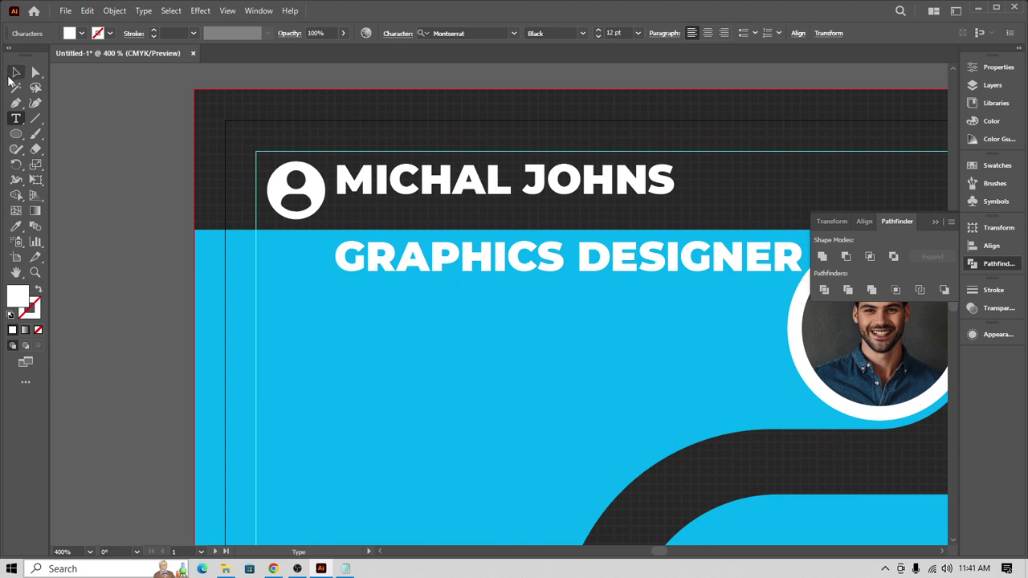
Step: Move the GRAPHICS DESIGNER line clear of the portrait and change its font to Montserrat SemiBold
{"action": "left_click_drag", "start_coordinate": [592, 260], "coordinate": [456, 286]}
{"action": "left_click", "coordinate": [513, 34]}
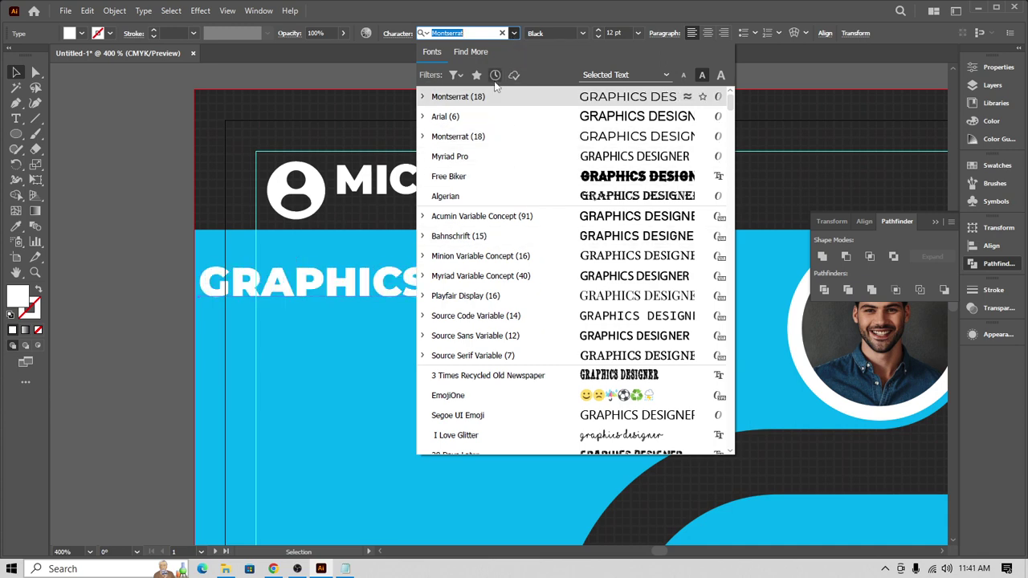
{"action": "left_click", "coordinate": [486, 32]}
{"action": "double_click", "coordinate": [482, 33]}
{"action": "left_click", "coordinate": [514, 33]}
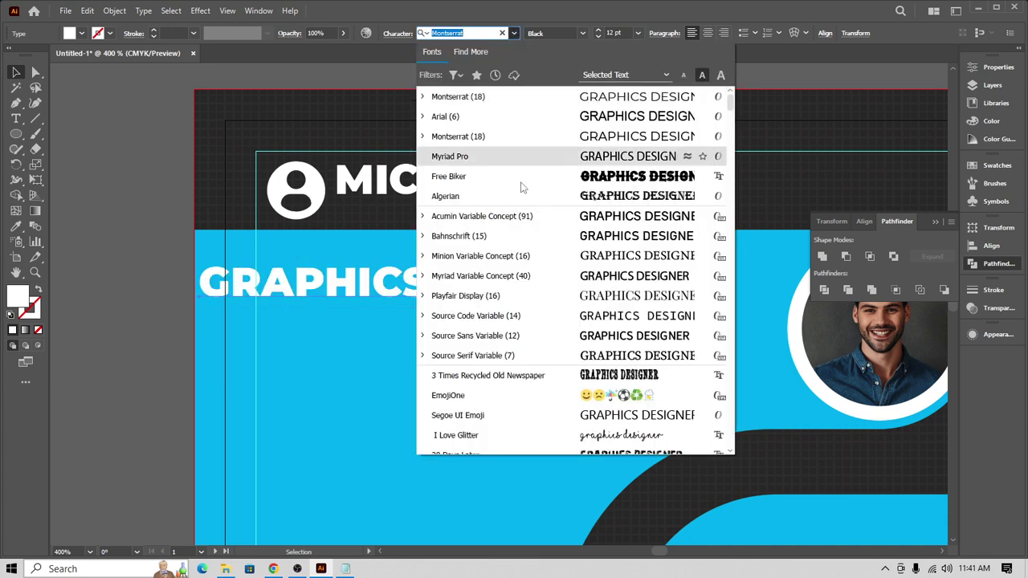
{"action": "scroll", "coordinate": [521, 241], "scroll_direction": "down", "scroll_amount": 4}
{"action": "key", "text": "BackSpace"}
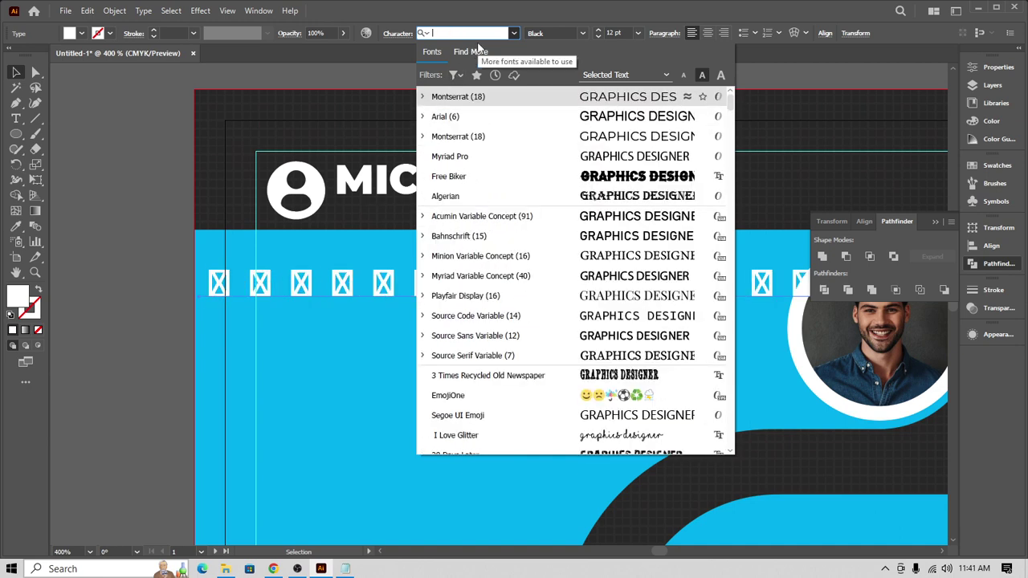
{"action": "type", "text": "MON"}
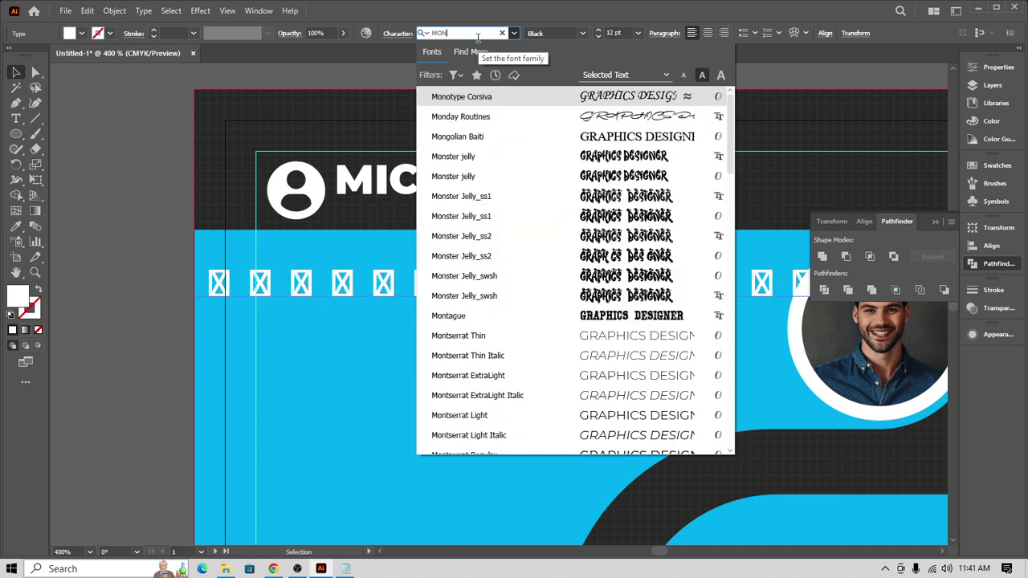
{"action": "type", "text": "TA"}
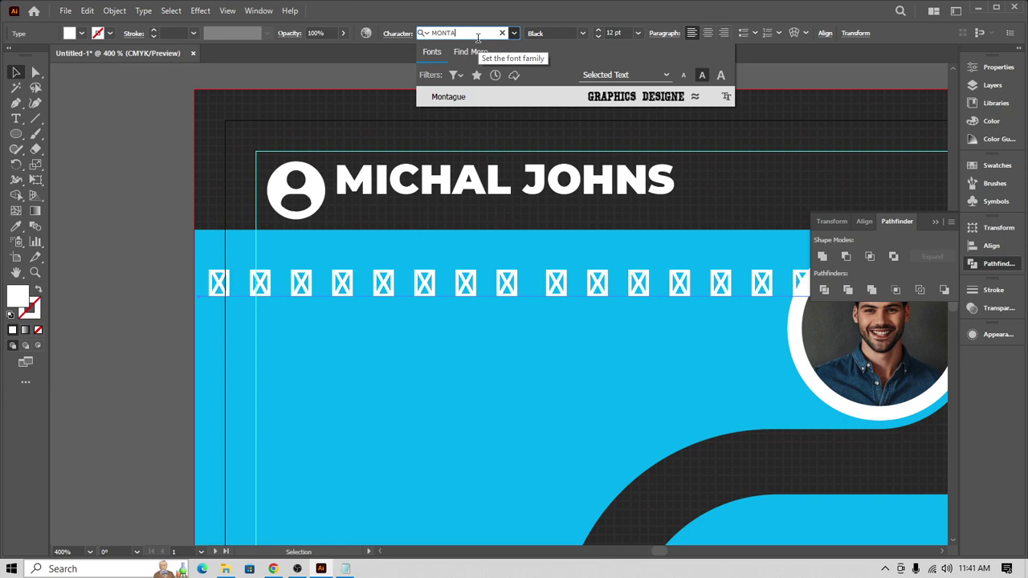
{"action": "key", "text": "BackSpace"}
{"action": "scroll", "coordinate": [515, 222], "scroll_direction": "down", "scroll_amount": 1}
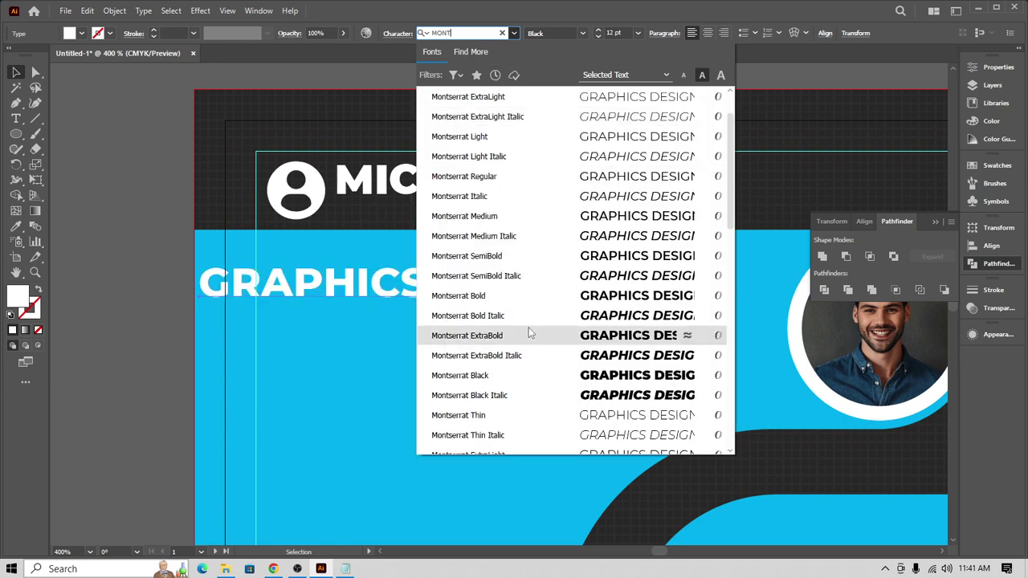
{"action": "scroll", "coordinate": [544, 374], "scroll_direction": "down", "scroll_amount": 3}
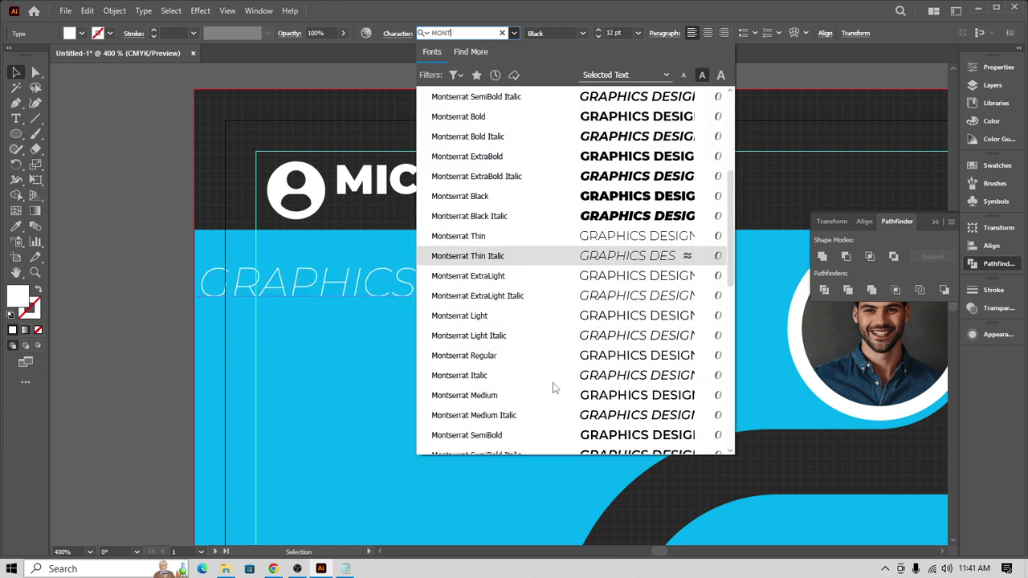
{"action": "left_click", "coordinate": [549, 436]}
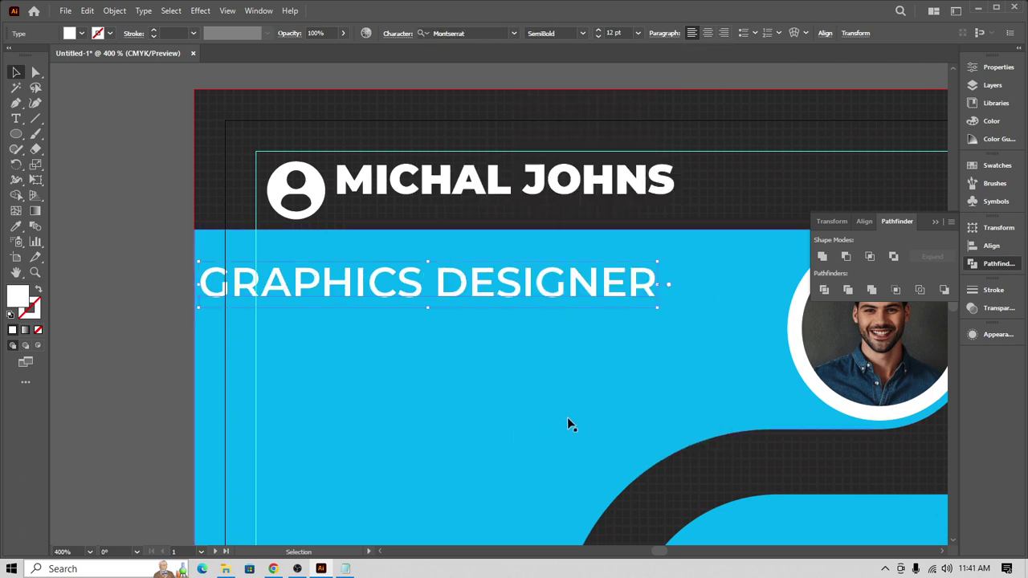
Step: Set the GRAPHICS DESIGNER line to 8 pt and place it directly under the name in the dark band
{"action": "left_click", "coordinate": [598, 37]}
{"action": "left_click", "coordinate": [598, 37]}
{"action": "left_click", "coordinate": [598, 37]}
{"action": "left_click", "coordinate": [599, 37]}
{"action": "left_click", "coordinate": [598, 37]}
{"action": "left_click", "coordinate": [598, 37]}
{"action": "left_click", "coordinate": [599, 37]}
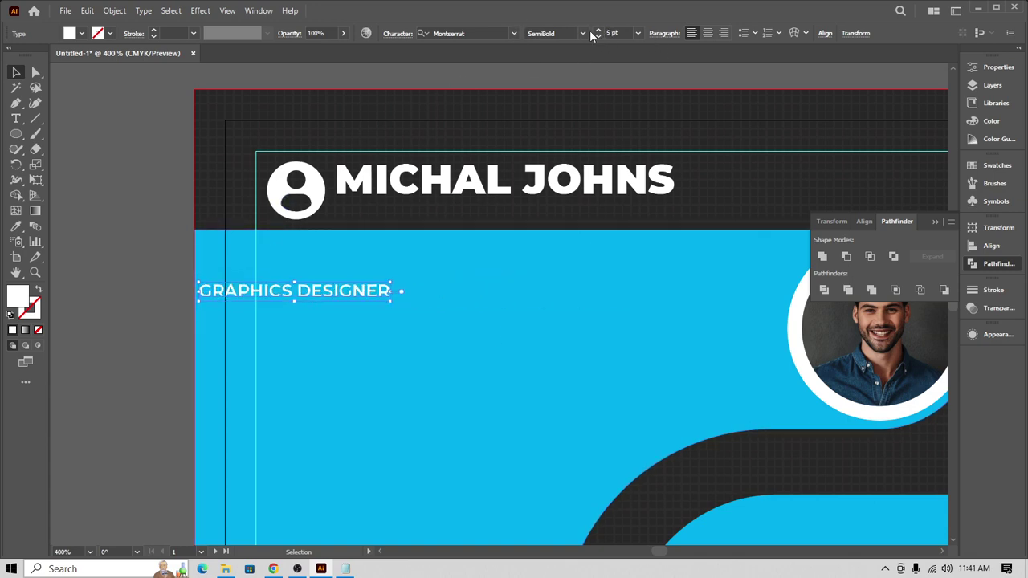
{"action": "left_click", "coordinate": [598, 30]}
{"action": "left_click", "coordinate": [598, 29]}
{"action": "left_click", "coordinate": [598, 29]}
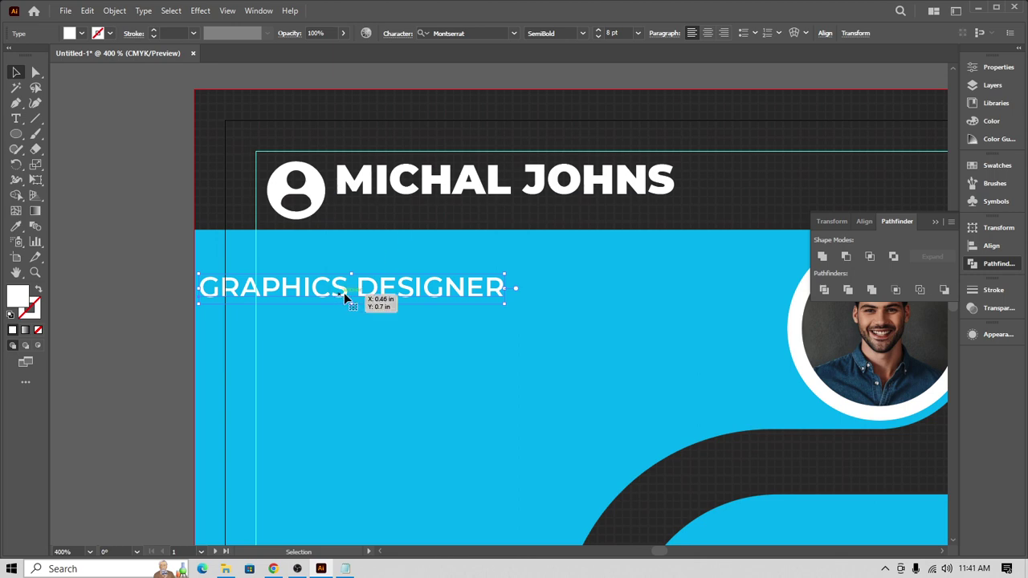
{"action": "left_click_drag", "start_coordinate": [344, 292], "coordinate": [472, 219]}
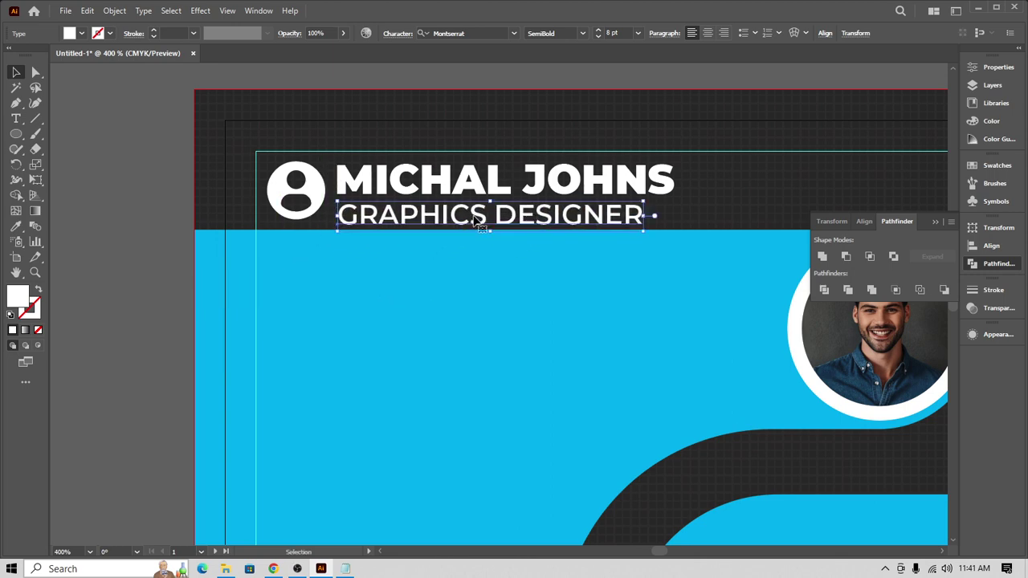
{"action": "left_click", "coordinate": [599, 32]}
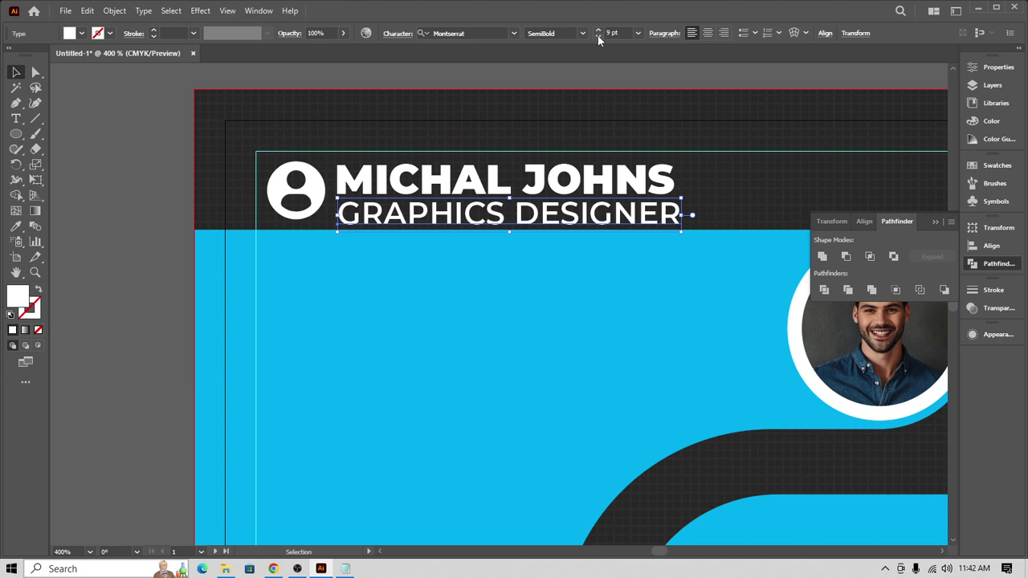
{"action": "left_click", "coordinate": [597, 35]}
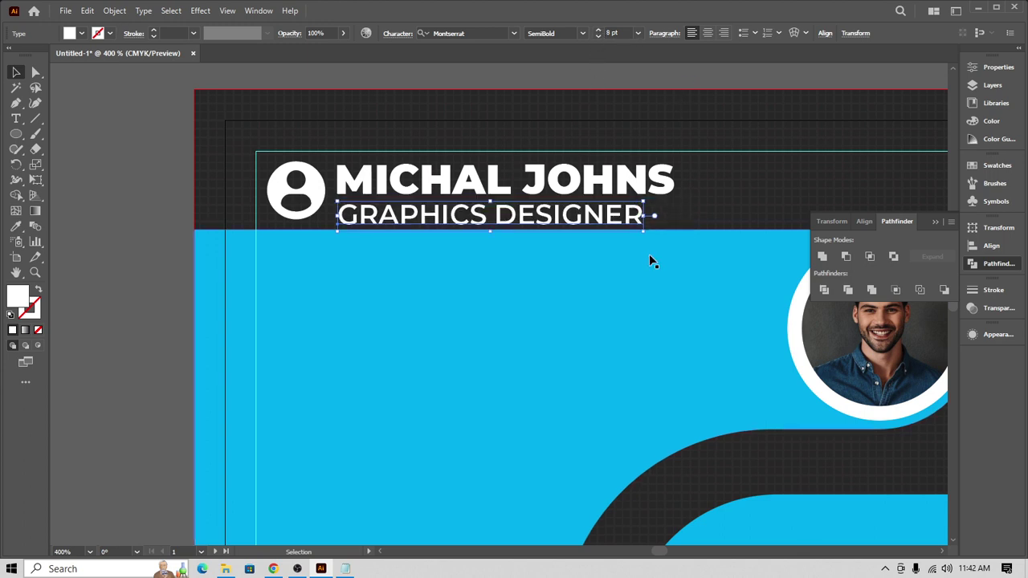
Step: Widen the letter spacing of the GRAPHICS DESIGNER line to match the name's width and nudge it slightly left and up
{"action": "key", "text": "alt+Right"}
{"action": "key", "text": "alt+Right"}
{"action": "key", "text": "alt+Right"}
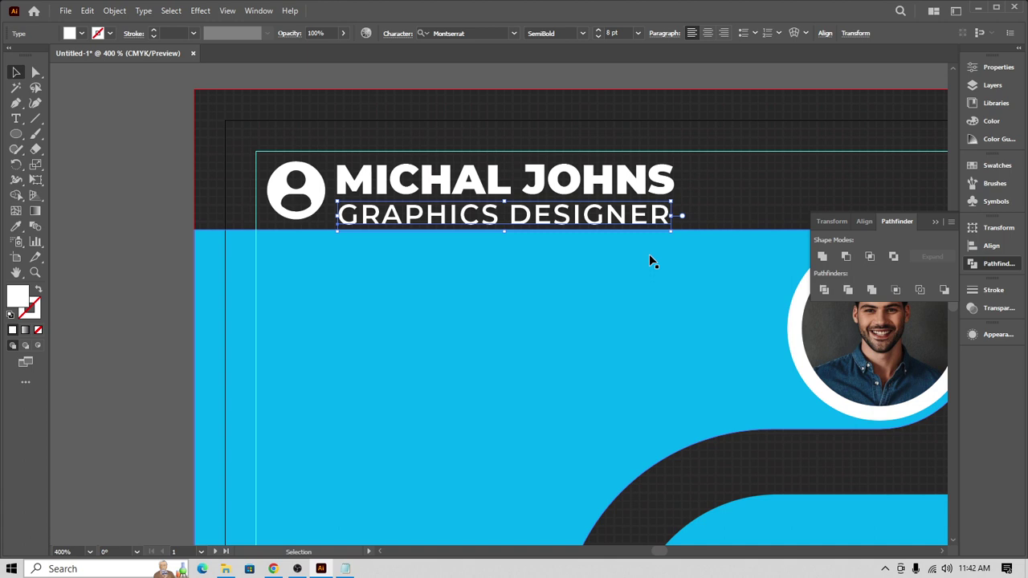
{"action": "key", "text": "Left"}
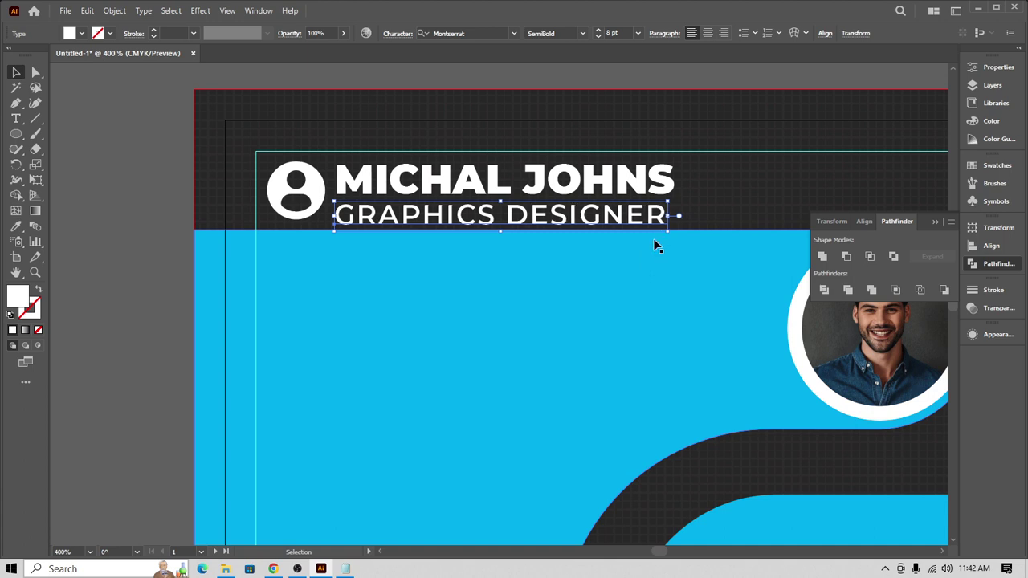
{"action": "key", "text": "Up"}
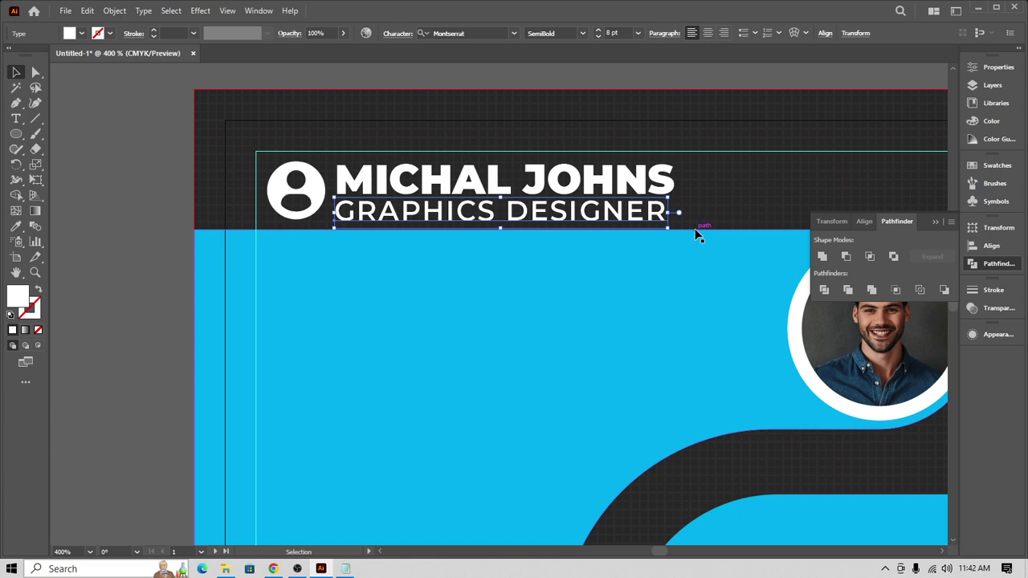
{"action": "key", "text": "alt+Right"}
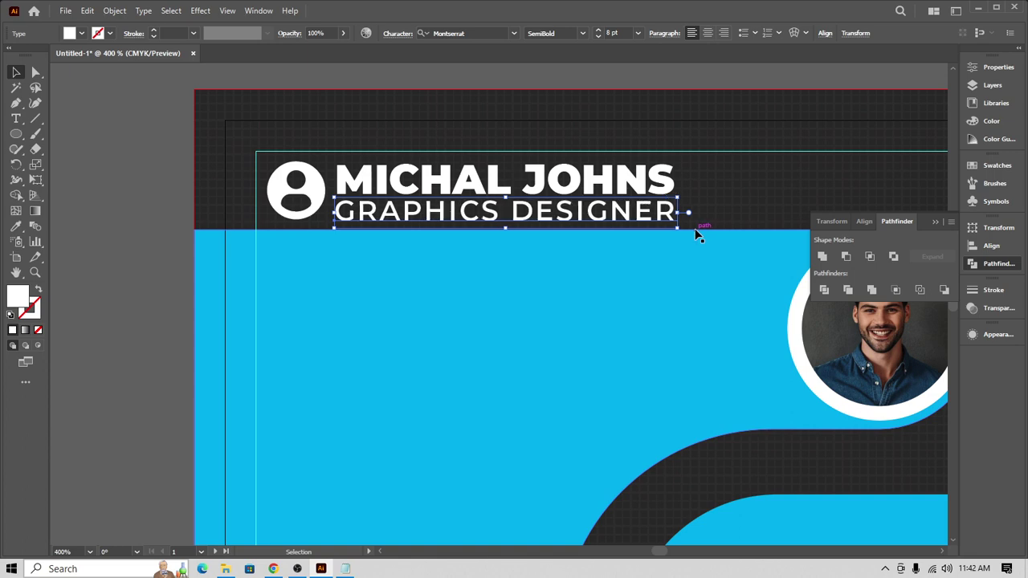
{"action": "left_click", "coordinate": [89, 194]}
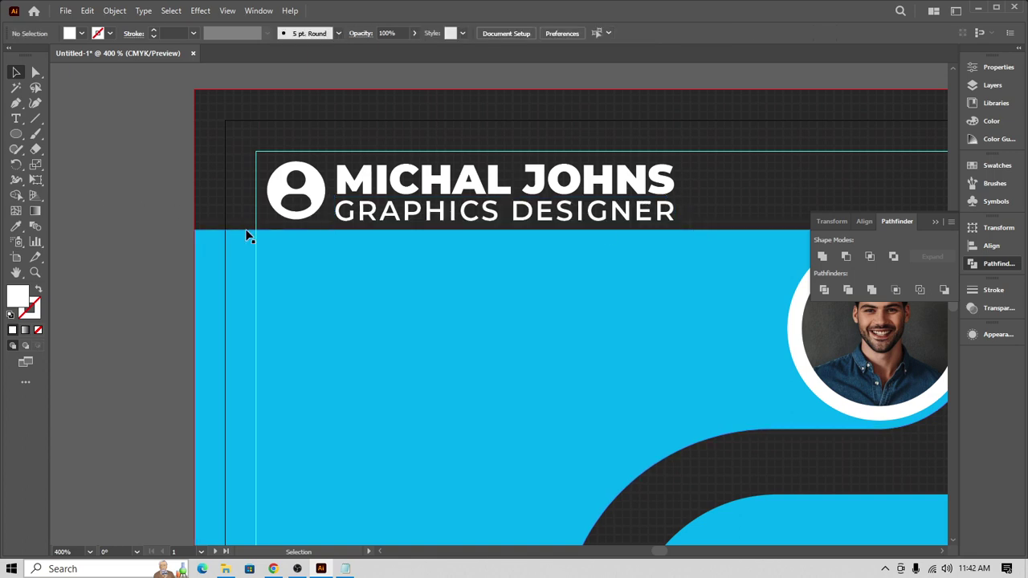
Step: Convert the linked phone icon below the card to vector shapes with Image Trace and expand the result
{"action": "scroll", "coordinate": [347, 275], "scroll_direction": "down", "scroll_amount": 3}
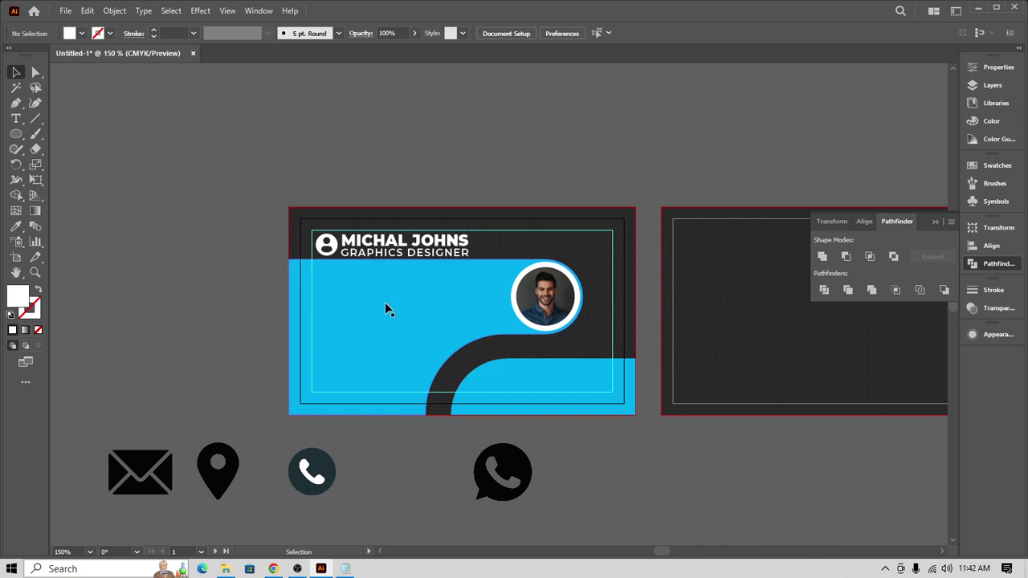
{"action": "scroll", "coordinate": [353, 353], "scroll_direction": "down", "scroll_amount": 2}
{"action": "scroll", "coordinate": [353, 353], "scroll_direction": "right", "scroll_amount": 1}
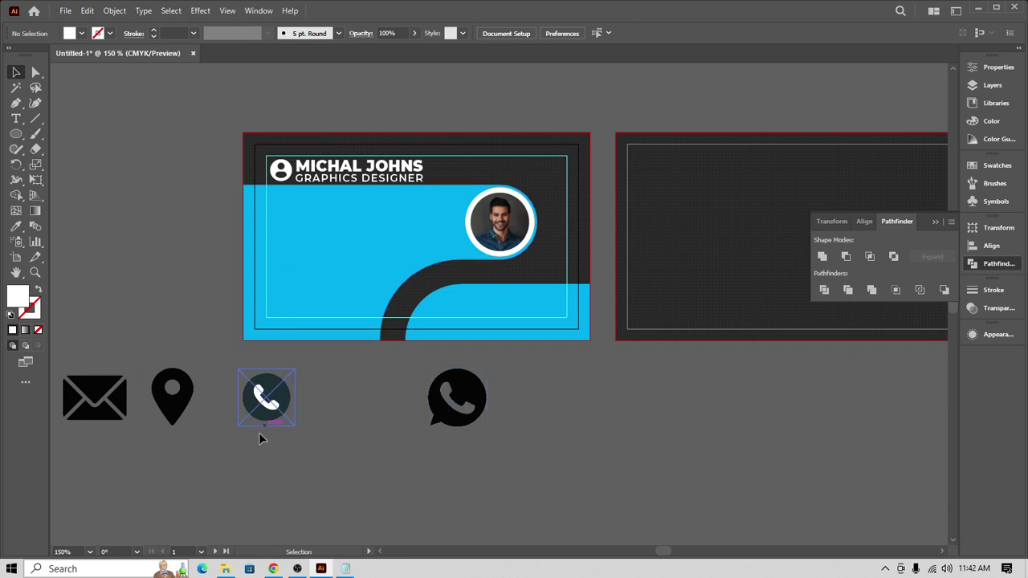
{"action": "left_click", "coordinate": [255, 401]}
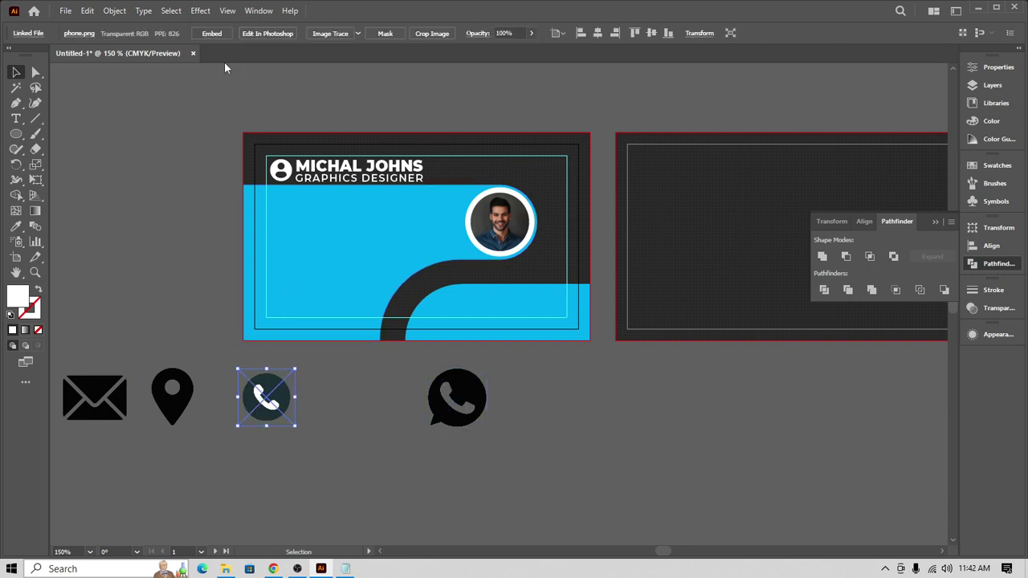
{"action": "left_click", "coordinate": [214, 35]}
{"action": "left_click", "coordinate": [331, 33]}
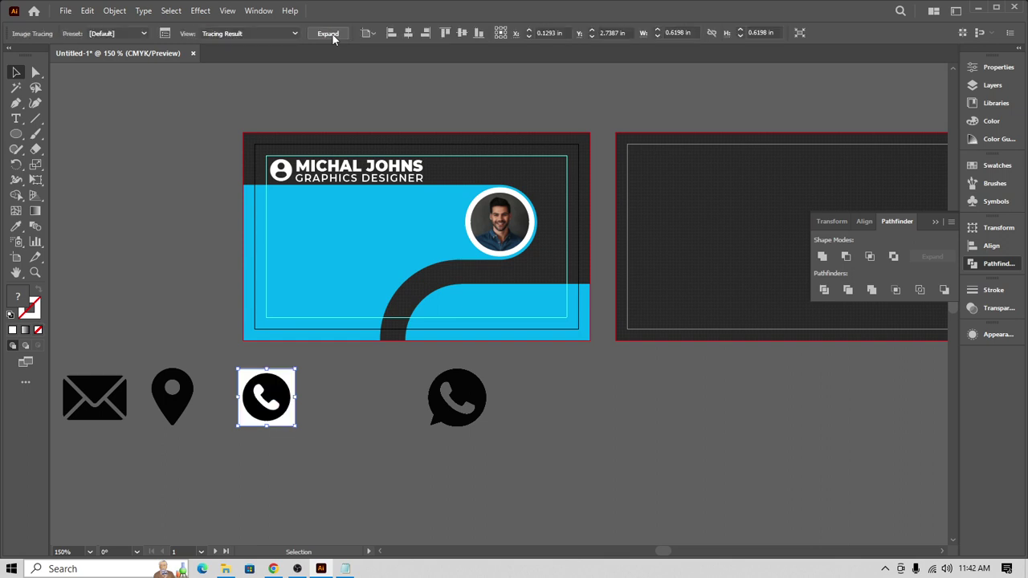
{"action": "left_click", "coordinate": [333, 34]}
{"action": "left_click", "coordinate": [343, 386]}
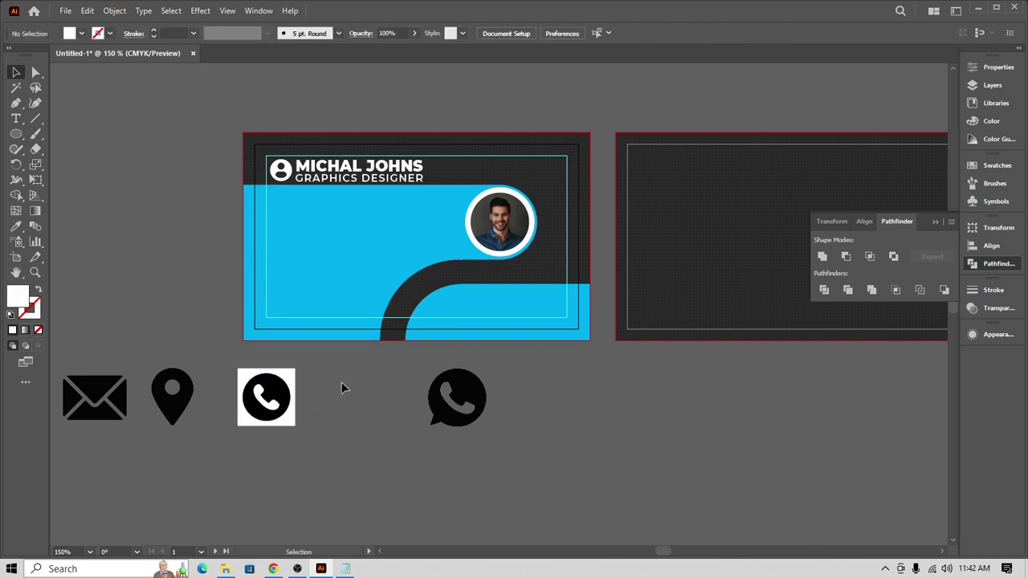
Step: Ungroup the traced phone icon and delete its white background and the white handset shape inside the circle
{"action": "left_click", "coordinate": [285, 386]}
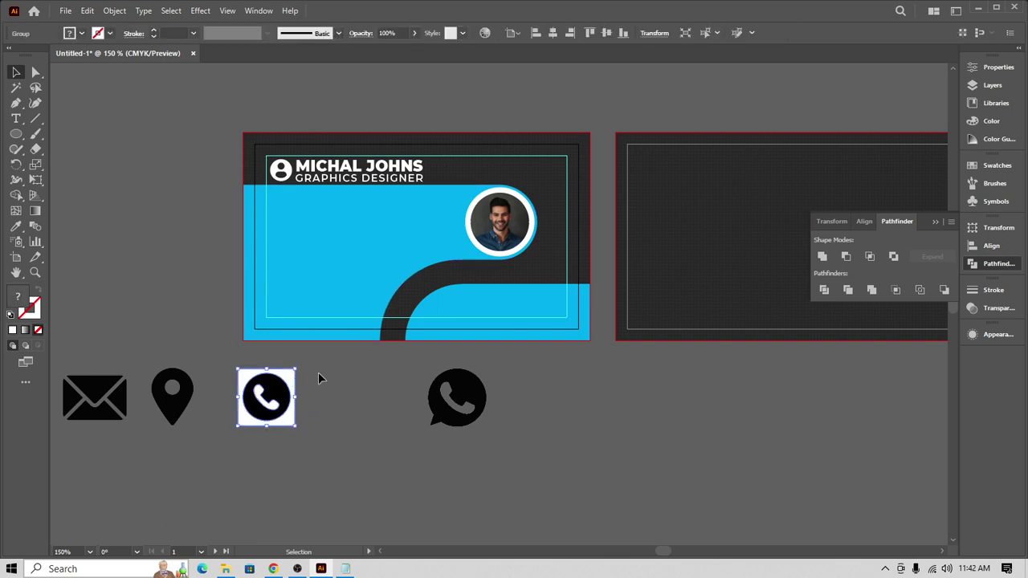
{"action": "right_click", "coordinate": [265, 390]}
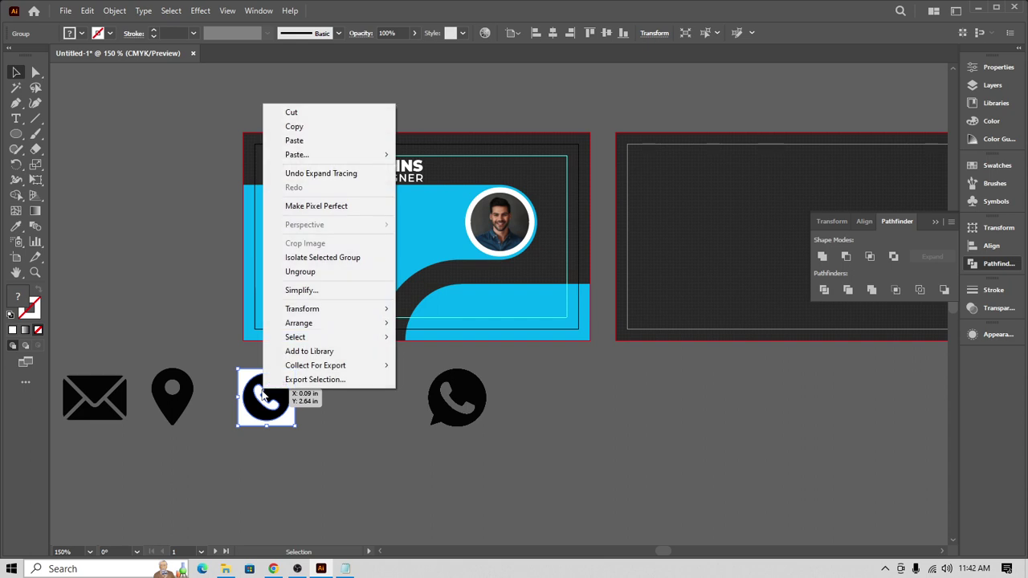
{"action": "left_click", "coordinate": [337, 274]}
{"action": "left_click", "coordinate": [332, 459]}
{"action": "left_click", "coordinate": [271, 399]}
{"action": "left_click", "coordinate": [277, 405], "text": "shift"}
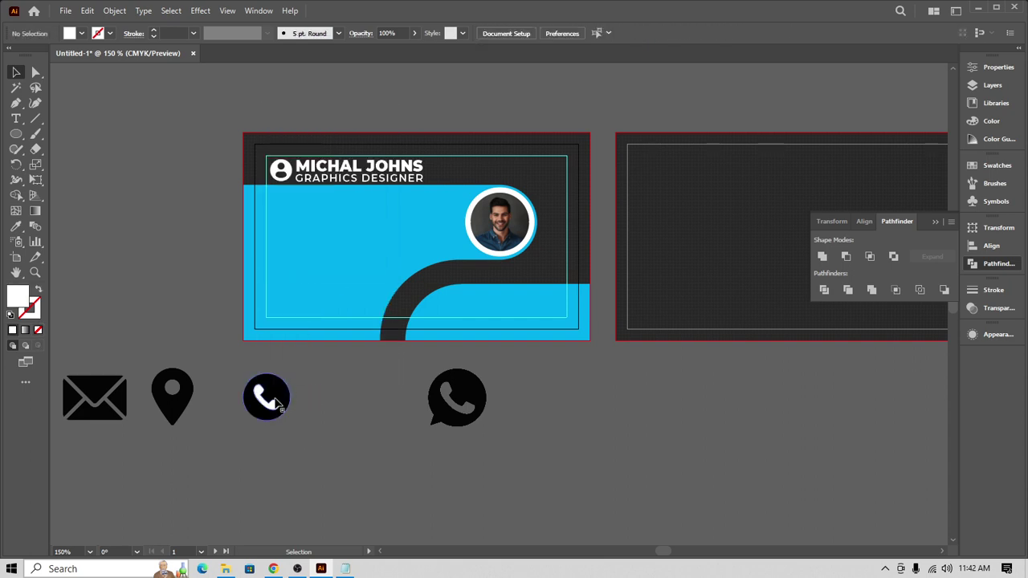
Step: Apply Image Trace to the linked location pin icon and expand it into editable shapes
{"action": "left_click", "coordinate": [178, 413]}
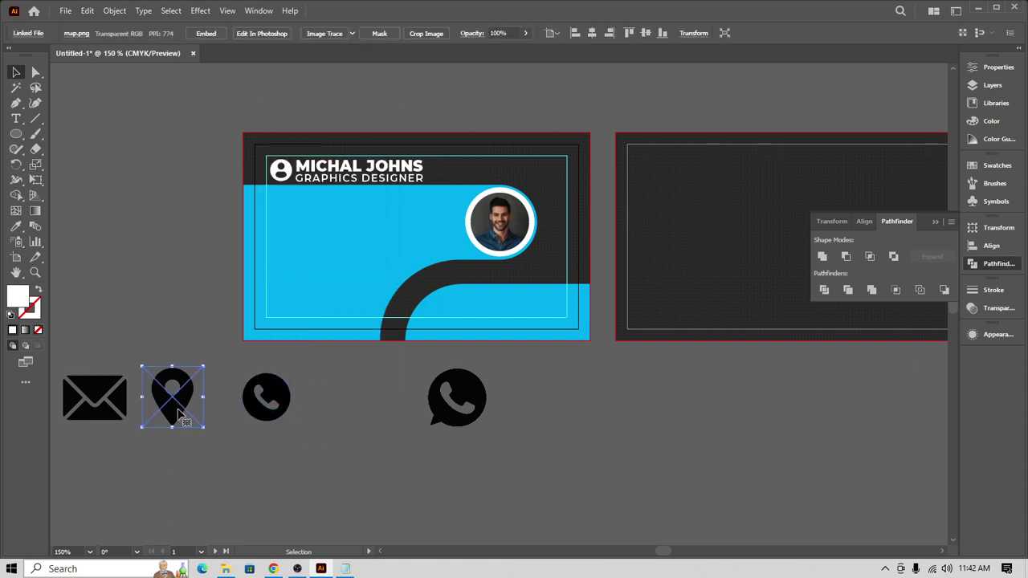
{"action": "left_click", "coordinate": [315, 35]}
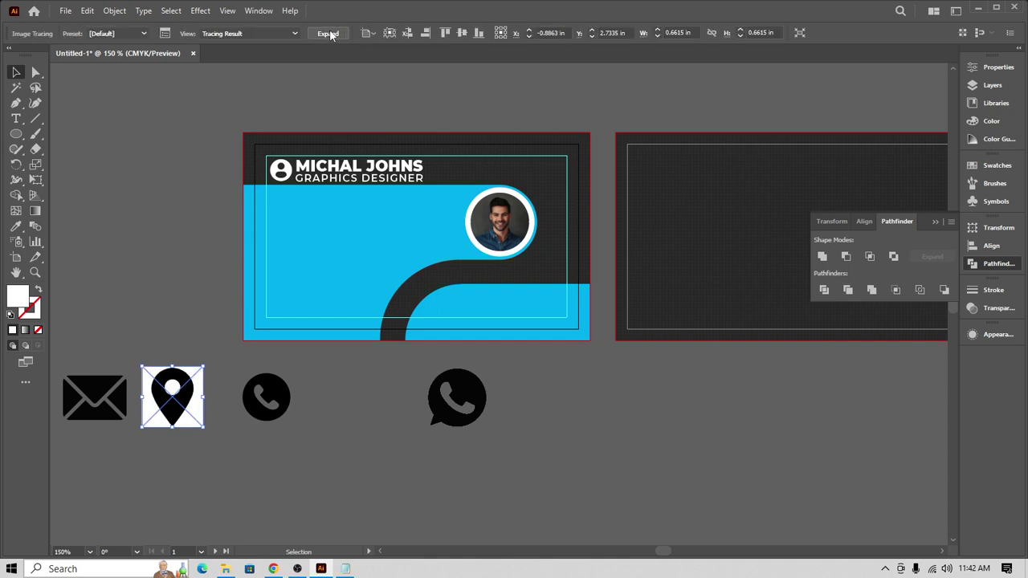
{"action": "left_click", "coordinate": [329, 36]}
{"action": "left_click", "coordinate": [220, 429]}
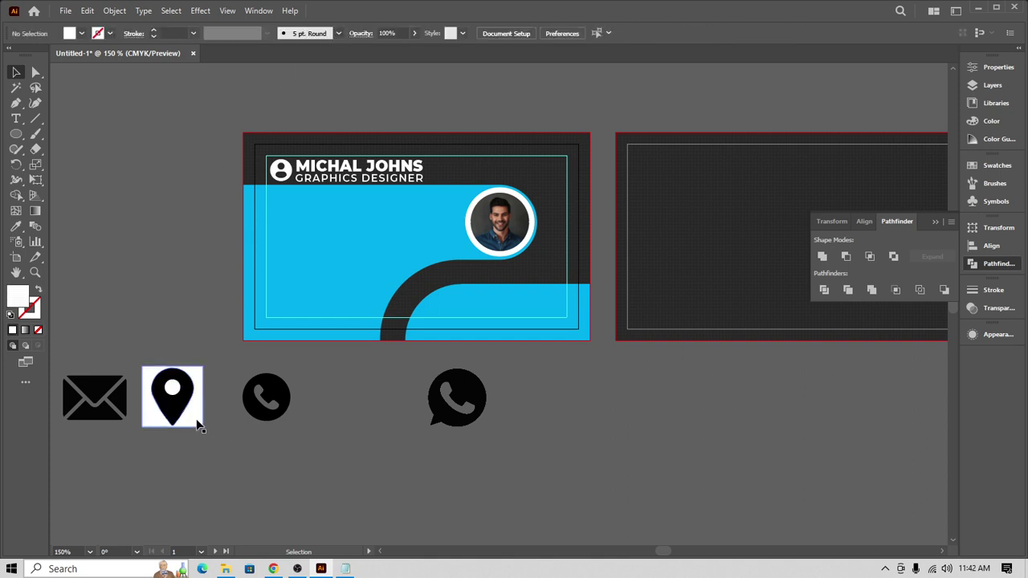
Step: Ungroup the traced location pin and remove the white areas around it and in its hole
{"action": "left_click", "coordinate": [198, 426]}
{"action": "right_click", "coordinate": [197, 425]}
{"action": "left_click", "coordinate": [245, 309]}
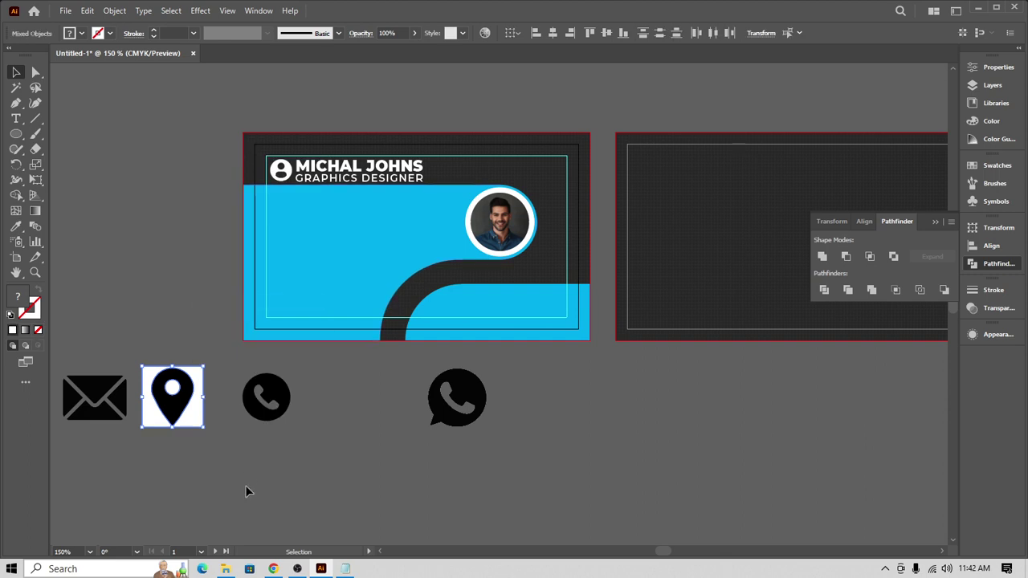
{"action": "left_click", "coordinate": [196, 424]}
{"action": "key", "text": "Delete"}
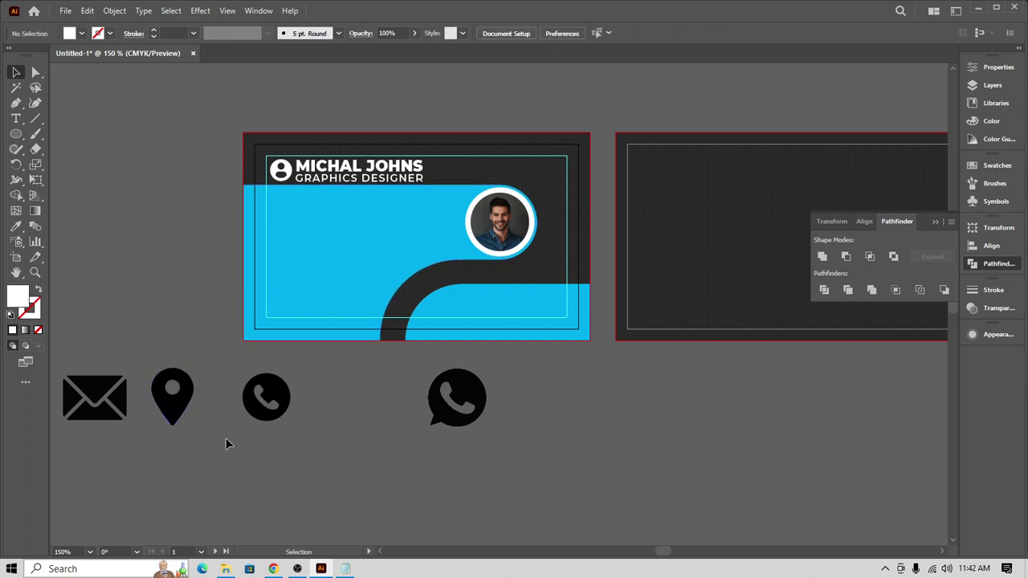
Step: Trace the linked envelope icon with Image Trace and expand the tracing into paths
{"action": "left_click", "coordinate": [94, 397]}
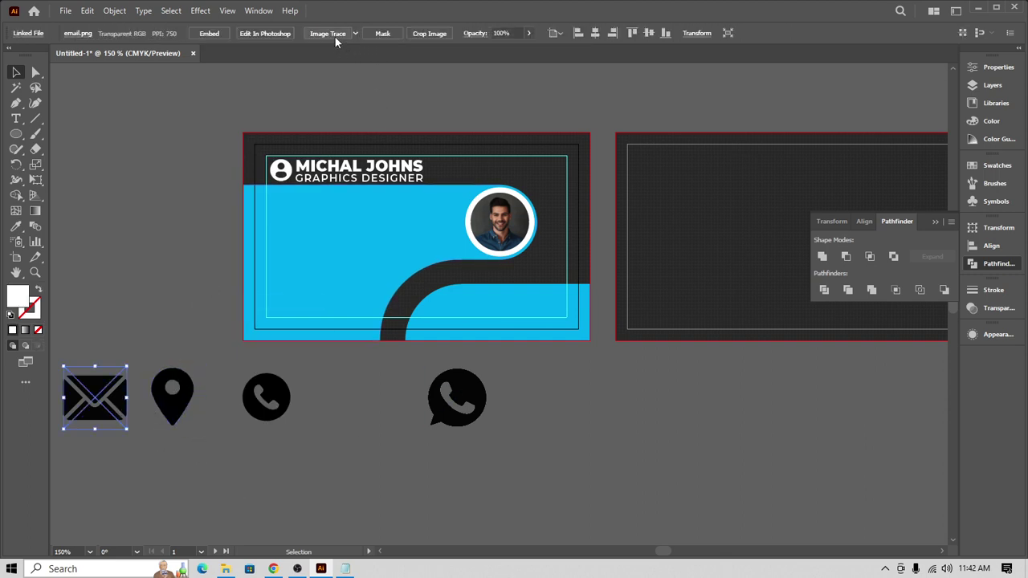
{"action": "left_click", "coordinate": [335, 37]}
{"action": "left_click", "coordinate": [335, 35]}
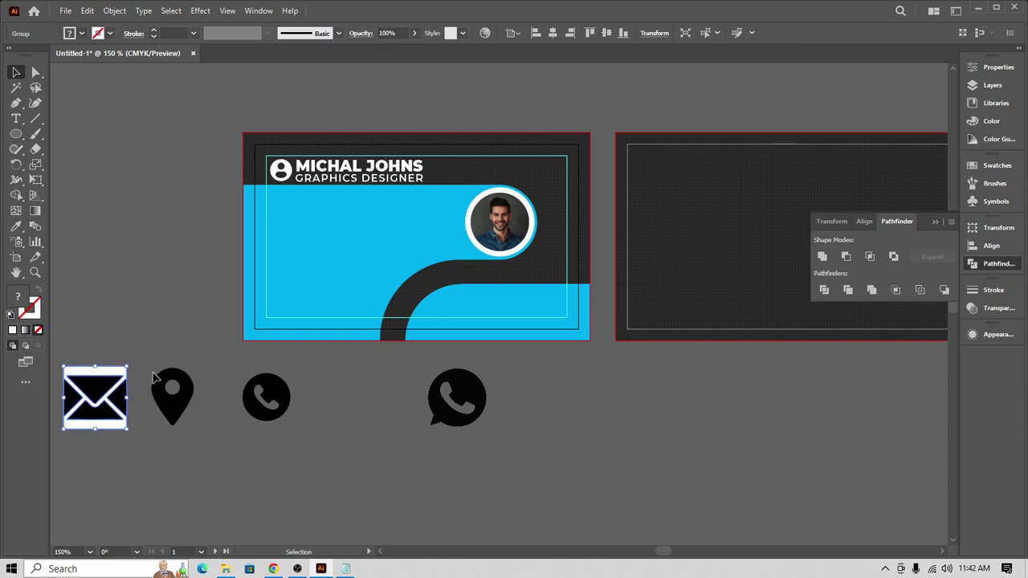
Step: Ungroup the traced envelope and delete its white background so only the black shapes remain
{"action": "right_click", "coordinate": [82, 402]}
{"action": "left_click", "coordinate": [120, 285]}
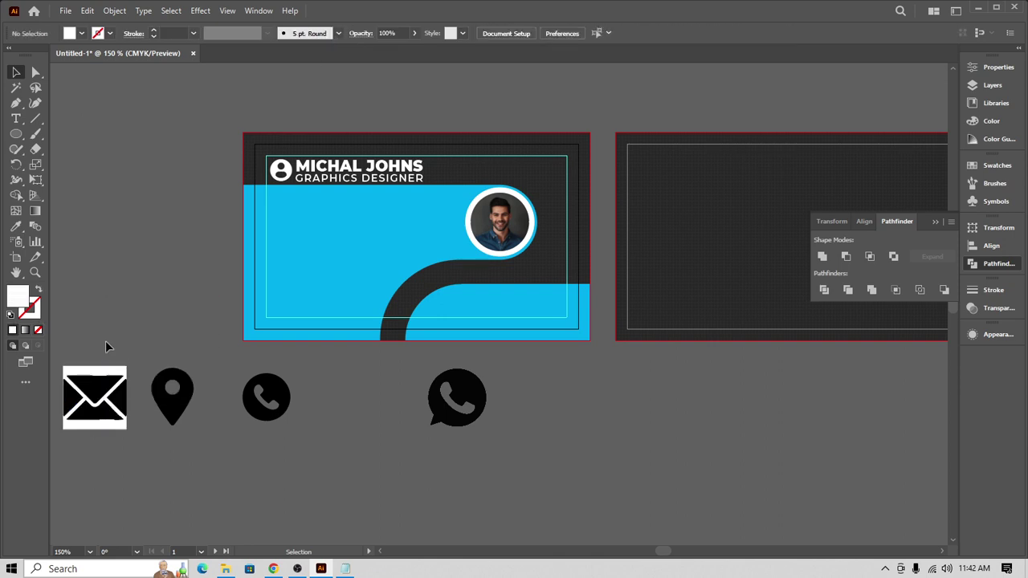
{"action": "left_click", "coordinate": [95, 374]}
{"action": "key", "text": "Delete"}
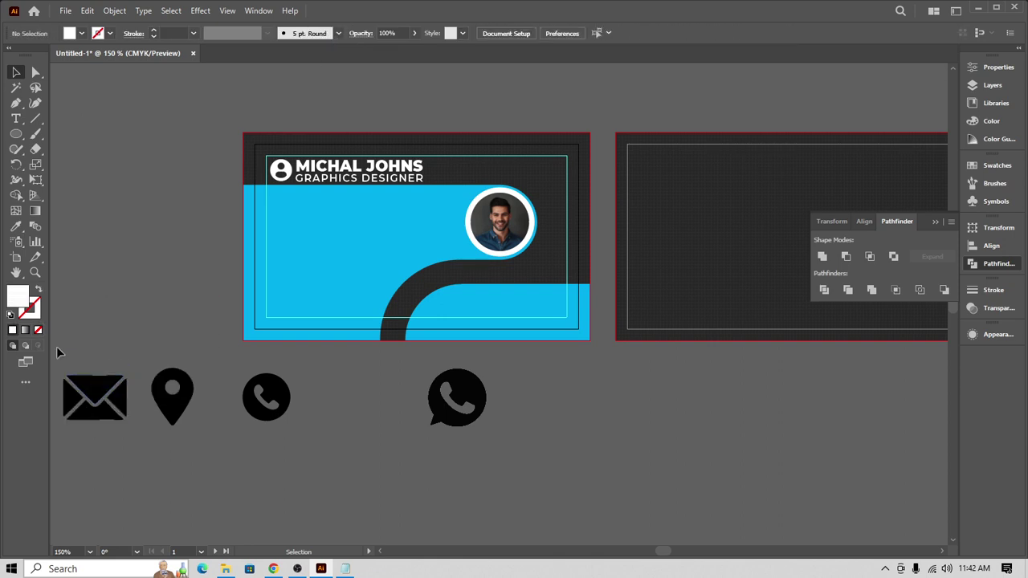
{"action": "left_click", "coordinate": [125, 416]}
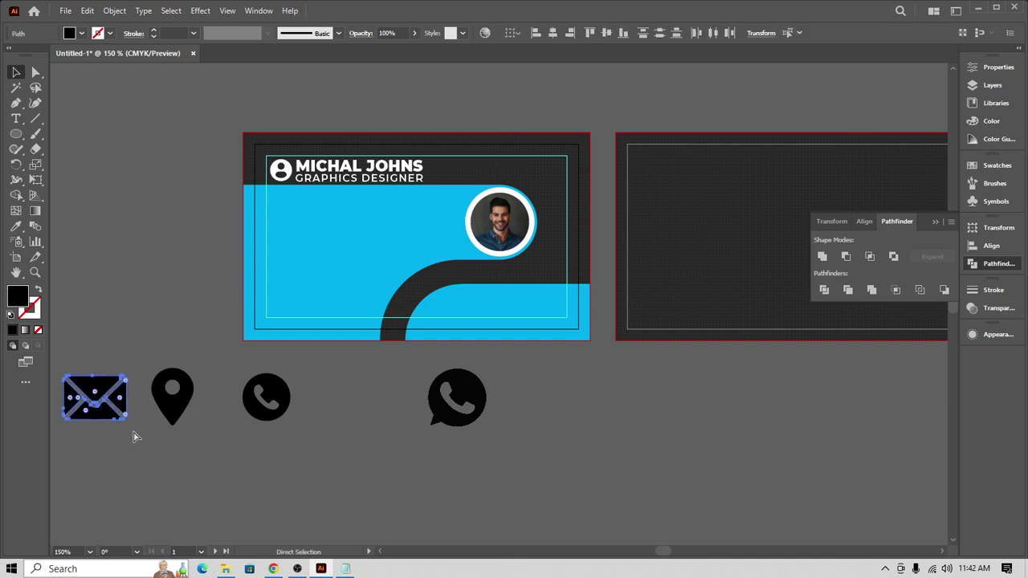
Step: Move the WhatsApp icon down and to the right, away from the three traced contact icons
{"action": "left_click", "coordinate": [337, 450]}
{"action": "left_click_drag", "start_coordinate": [480, 398], "coordinate": [615, 477]}
{"action": "left_click_drag", "start_coordinate": [406, 428], "coordinate": [601, 434]}
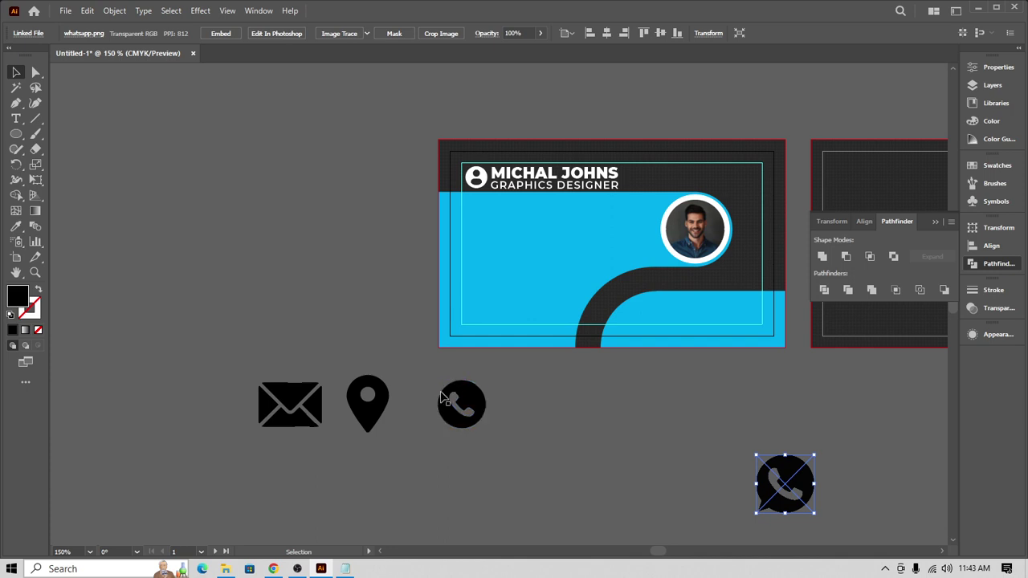
Step: Fill the envelope, location pin and phone icons with white and put away the Pathfinder controls
{"action": "left_click_drag", "start_coordinate": [147, 383], "coordinate": [466, 406]}
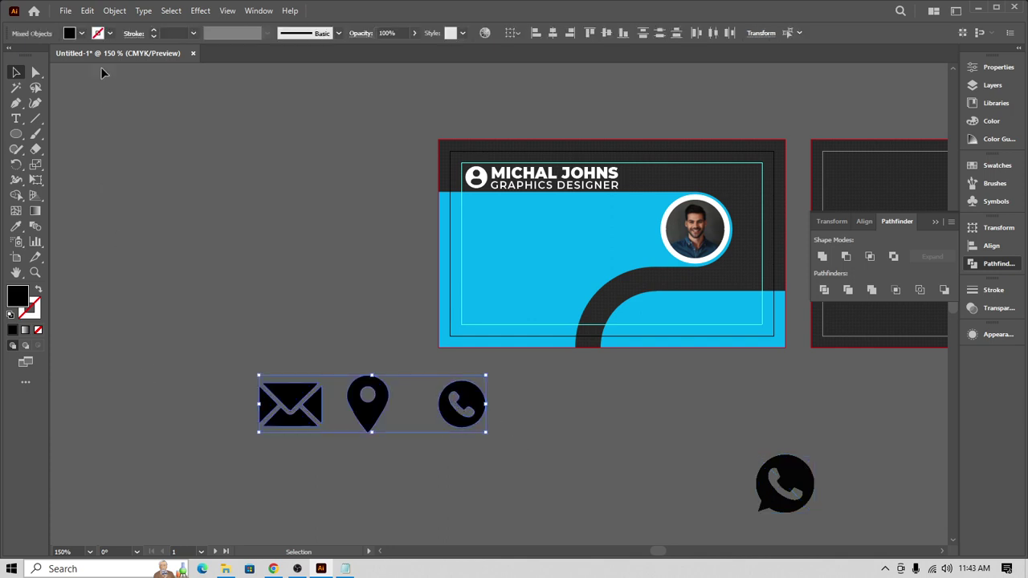
{"action": "left_click", "coordinate": [83, 33]}
{"action": "left_click", "coordinate": [27, 58]}
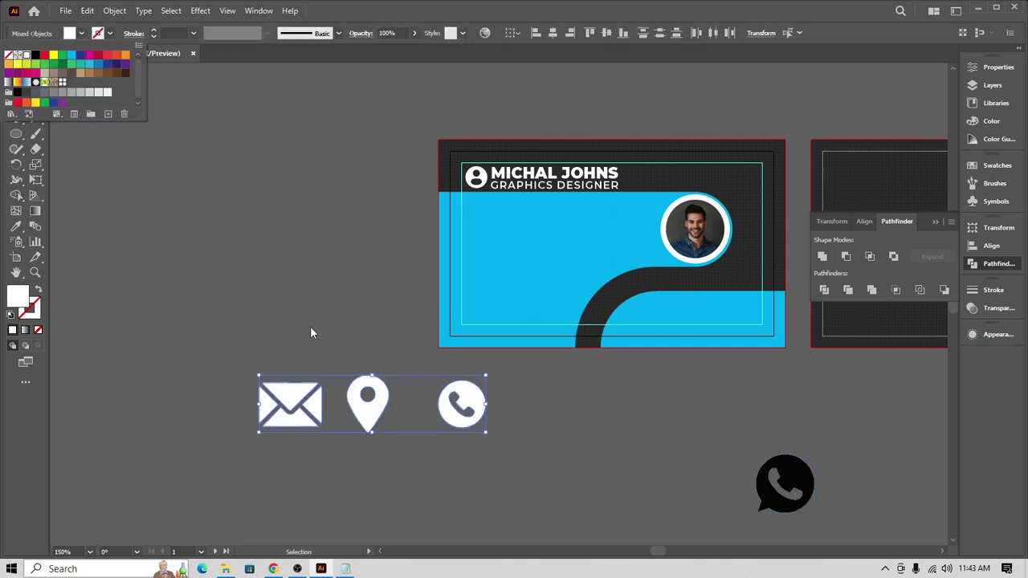
{"action": "left_click", "coordinate": [935, 221]}
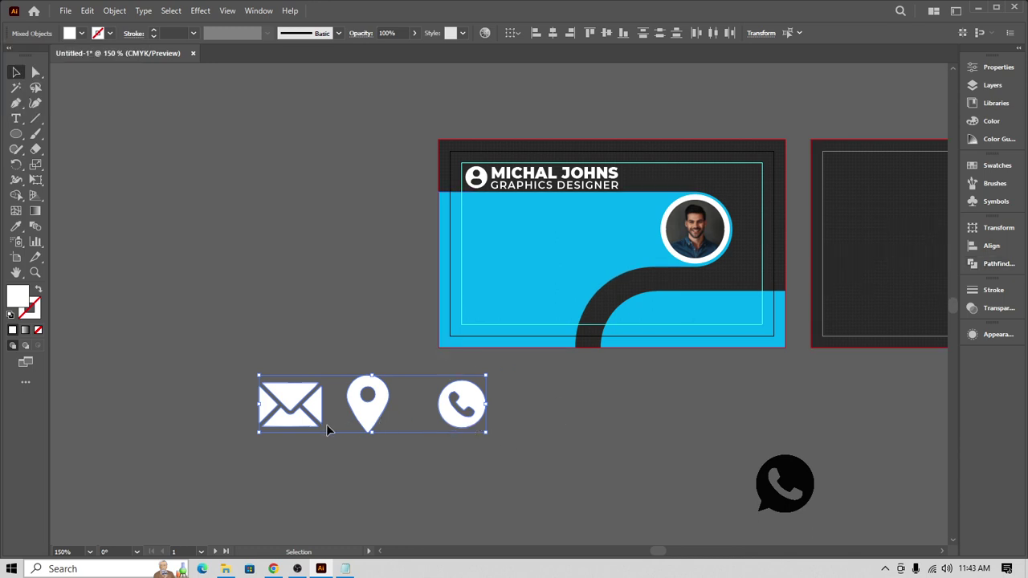
{"action": "left_click", "coordinate": [614, 420]}
Step: Place the phone icon on the cyan area below the profile icon and scale it down slightly smaller than that icon
{"action": "left_click", "coordinate": [465, 408]}
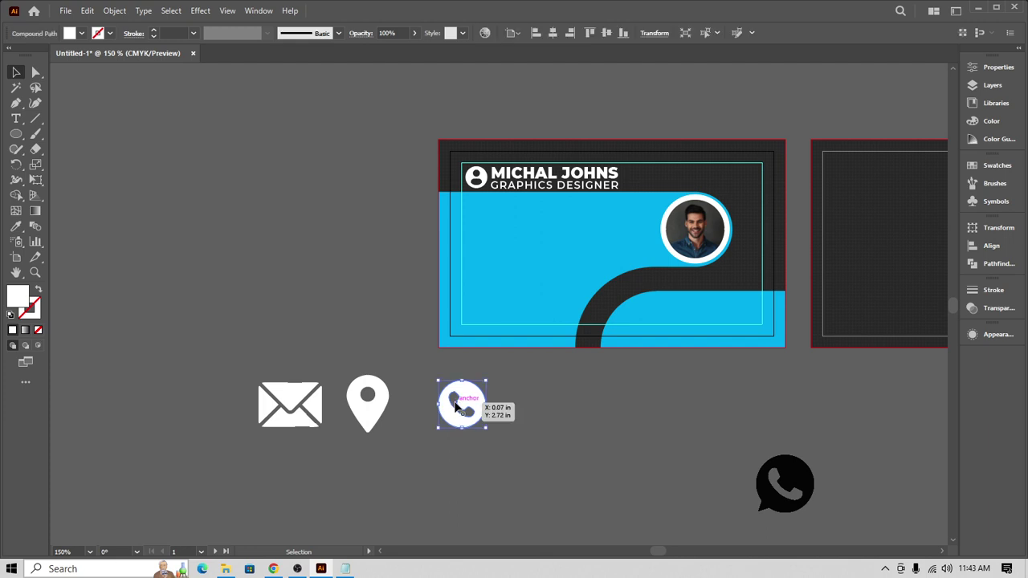
{"action": "left_click_drag", "start_coordinate": [486, 429], "coordinate": [509, 423]}
{"action": "scroll", "coordinate": [527, 337], "scroll_direction": "up", "scroll_amount": 3}
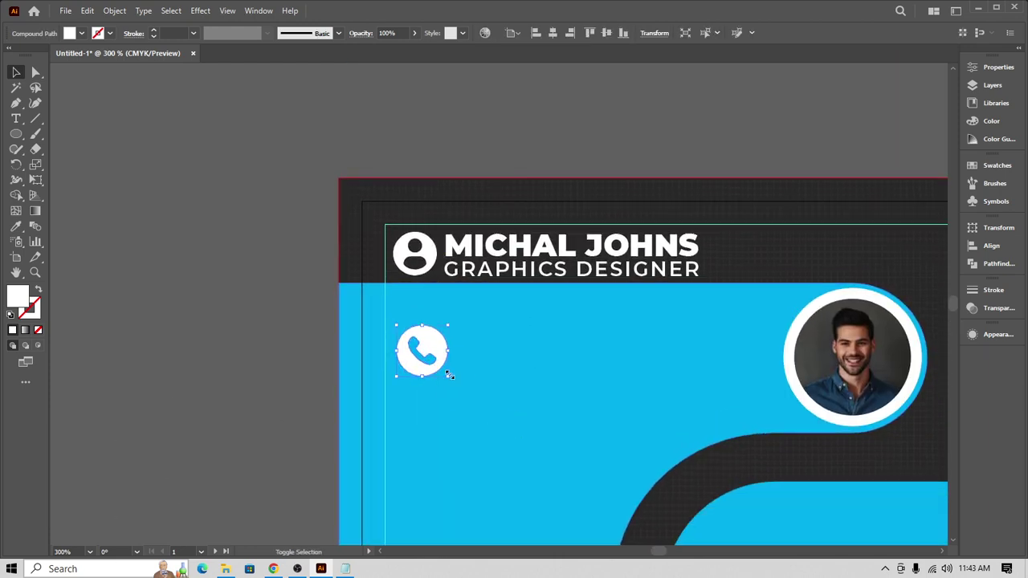
{"action": "left_click_drag", "start_coordinate": [446, 373], "coordinate": [445, 373]}
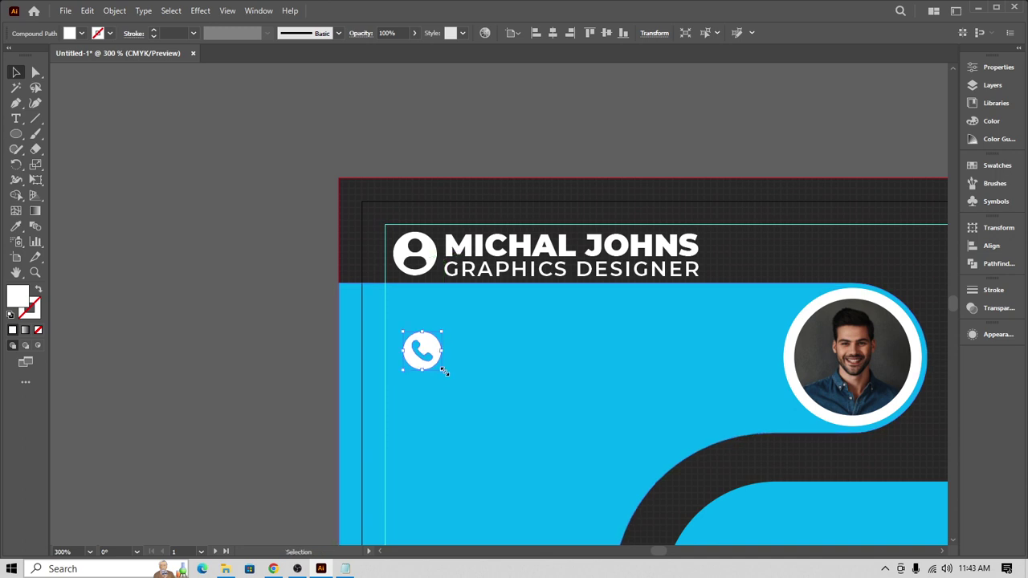
Step: Nudge the phone icon left until its edge meets the inner margin guide of the card
{"action": "key", "text": "Left"}
{"action": "key", "text": "Left"}
{"action": "key", "text": "Left"}
{"action": "key", "text": "Left"}
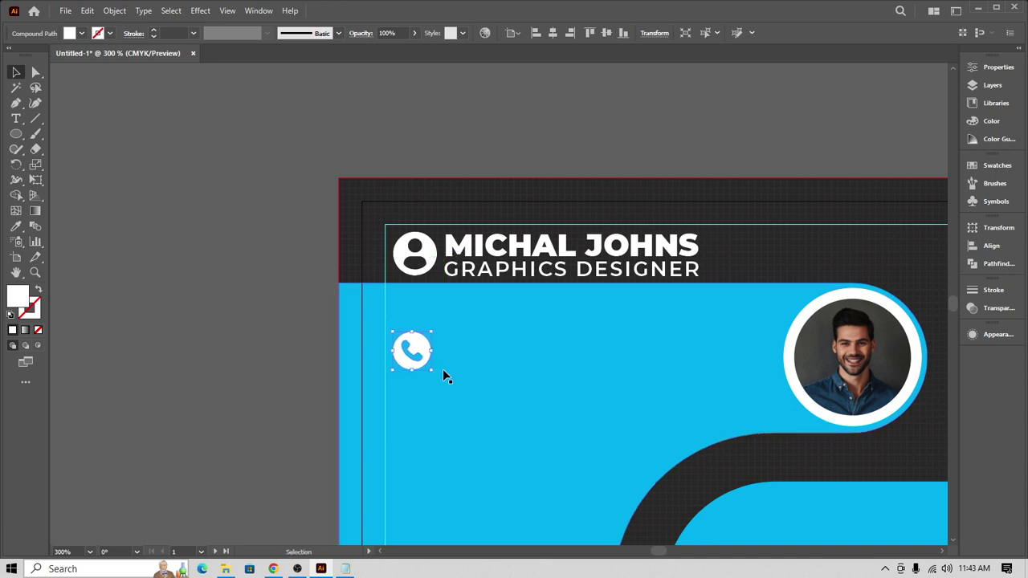
{"action": "key", "text": "Left"}
{"action": "key", "text": "Left"}
{"action": "key", "text": "Left"}
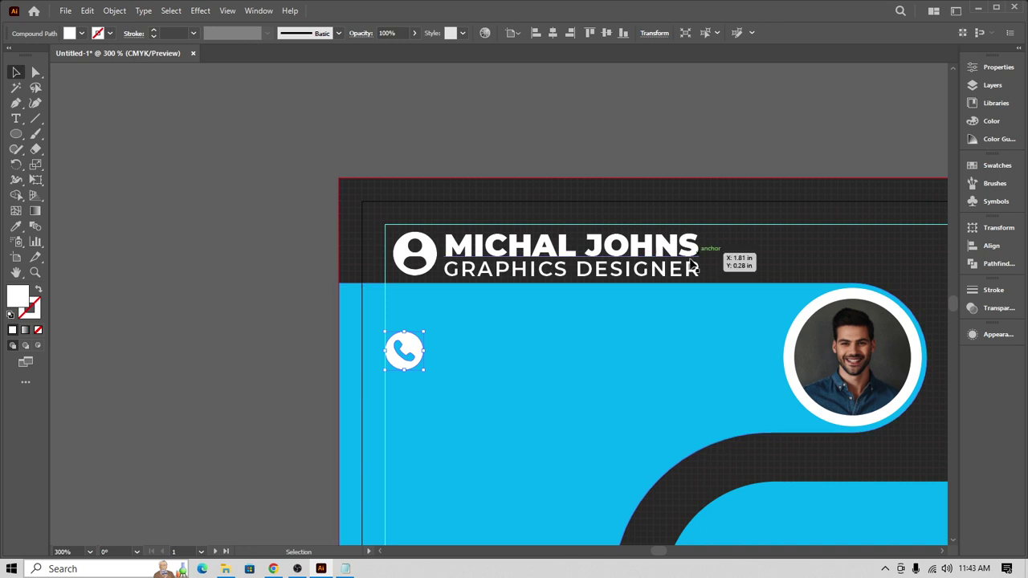
Step: Move the profile icon, name and job title in the card header left until they touch the left margin guide
{"action": "left_click", "coordinate": [692, 265]}
{"action": "left_click", "coordinate": [433, 241], "text": "shift"}
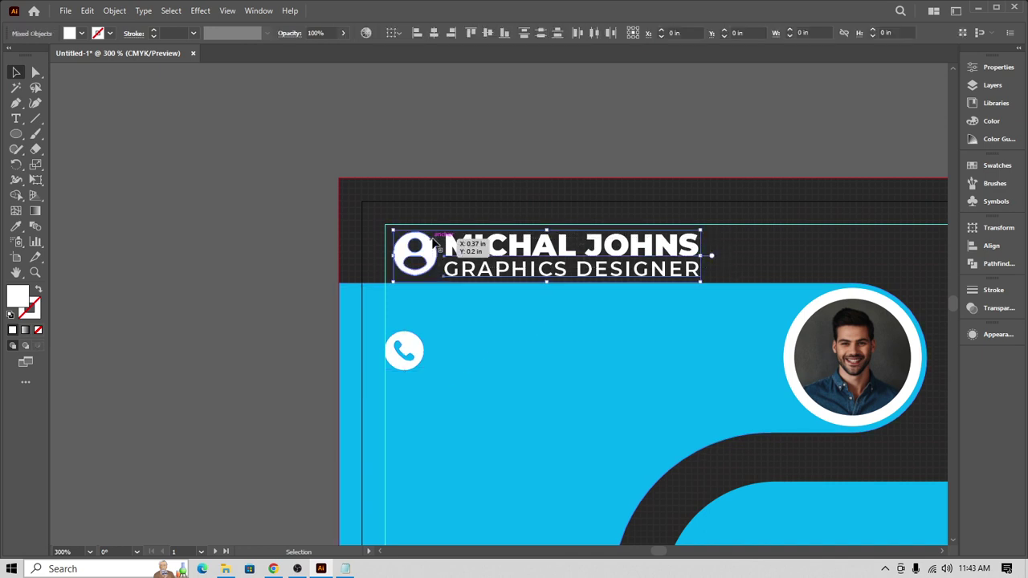
{"action": "key", "text": "Left"}
{"action": "key", "text": "Left"}
{"action": "key", "text": "Left"}
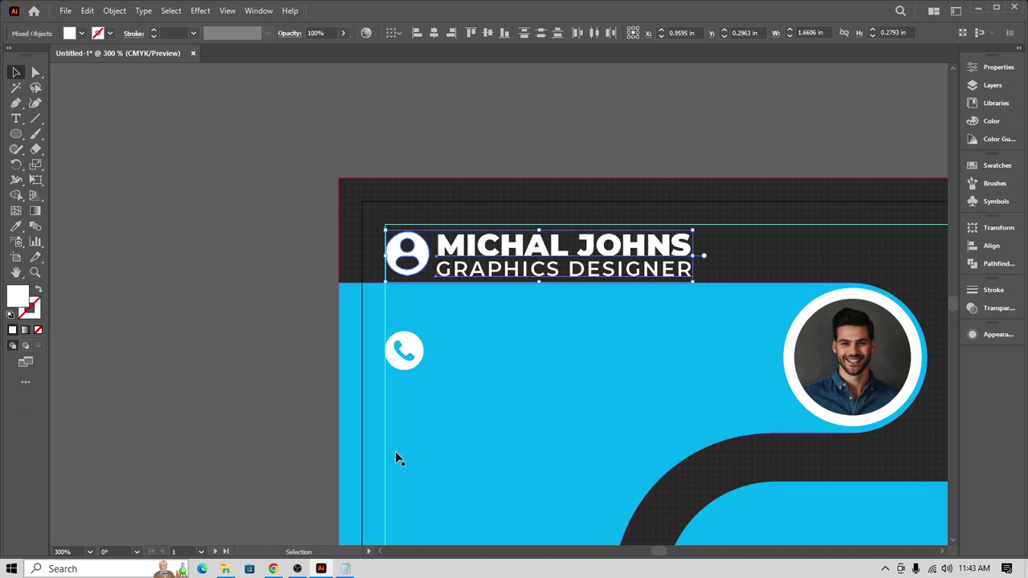
Step: Set the location pin aside, shrink the envelope icon and place it below the phone icon at the left margin guide
{"action": "scroll", "coordinate": [398, 454], "scroll_direction": "down", "scroll_amount": 5}
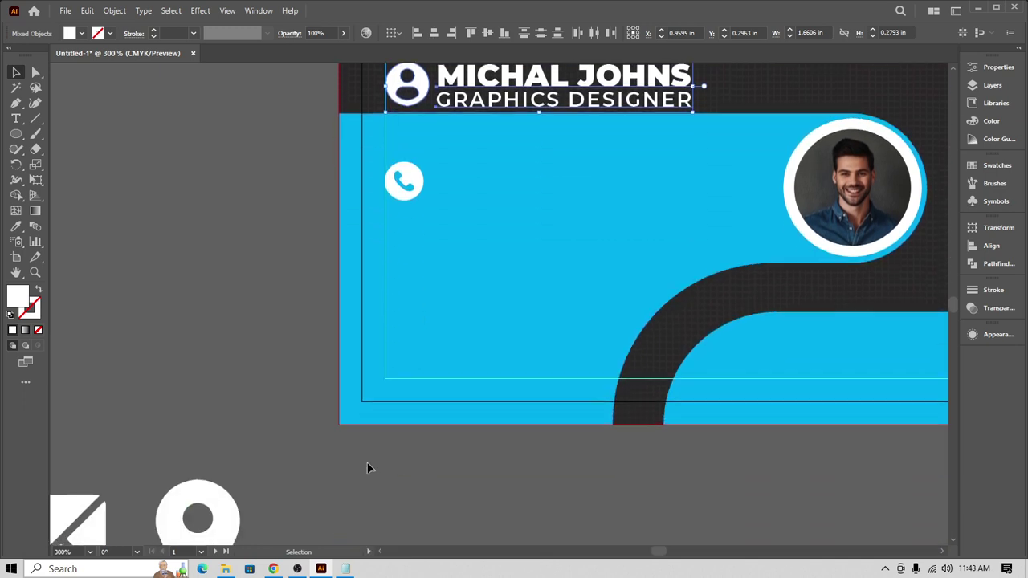
{"action": "left_click", "coordinate": [294, 488]}
{"action": "left_click_drag", "start_coordinate": [229, 509], "coordinate": [261, 357]}
{"action": "left_click", "coordinate": [102, 526]}
{"action": "left_click_drag", "start_coordinate": [86, 528], "coordinate": [431, 254]}
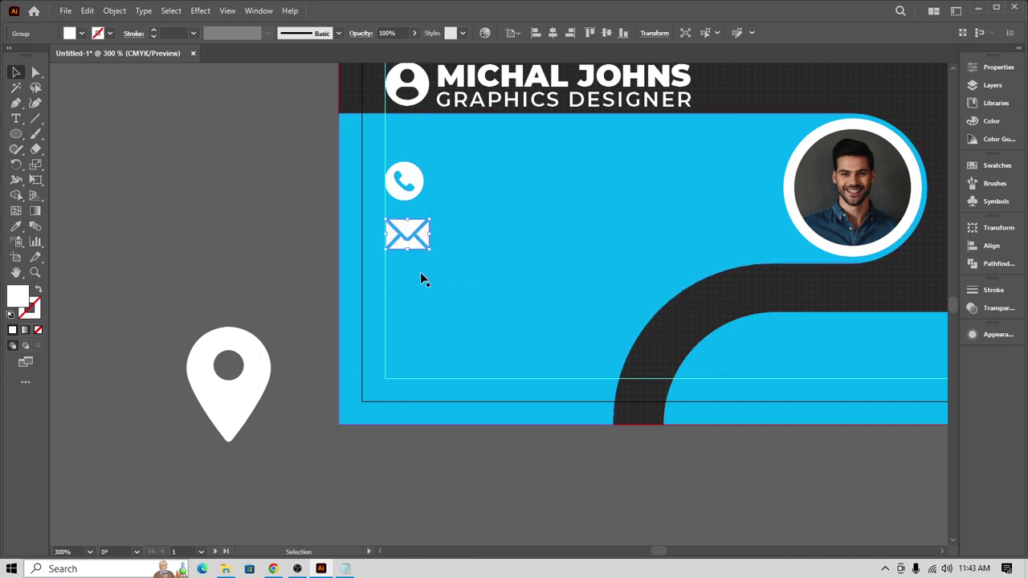
{"action": "key", "text": "Down"}
{"action": "key", "text": "Down"}
{"action": "key", "text": "Down"}
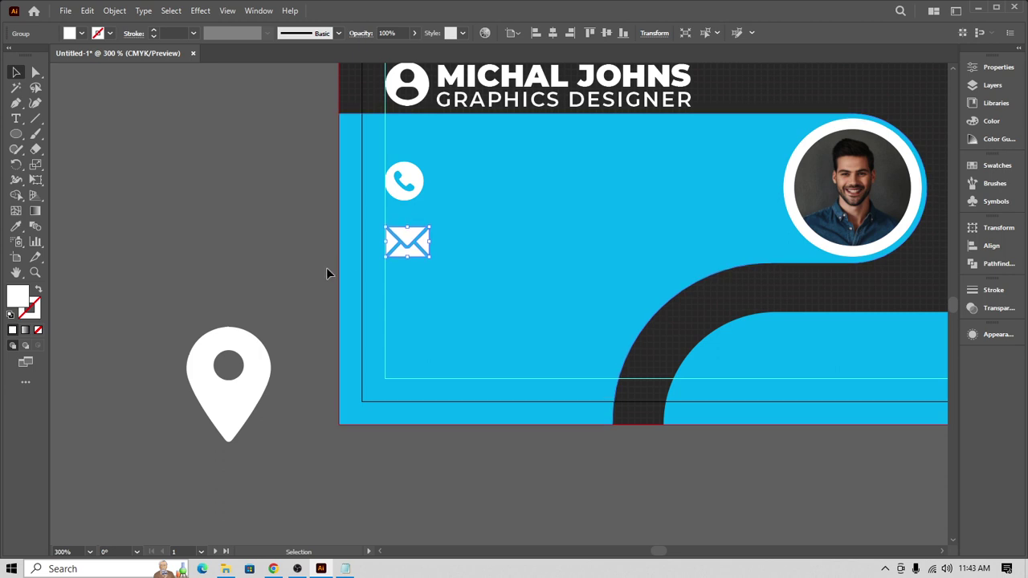
Step: Shrink the location pin and place it below the envelope icon, flush with the left margin guide
{"action": "left_click", "coordinate": [252, 367]}
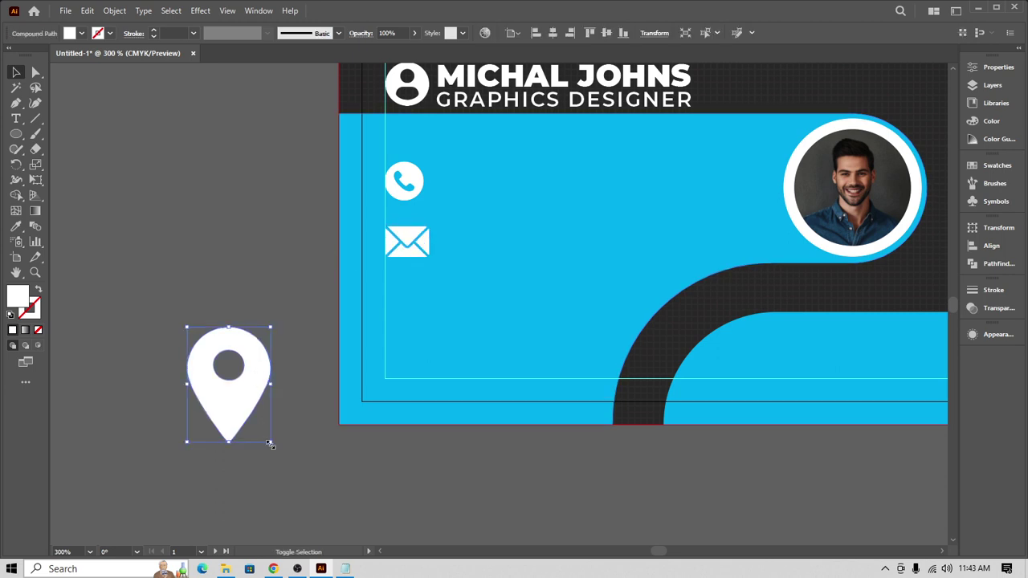
{"action": "left_click_drag", "start_coordinate": [274, 442], "coordinate": [428, 341]}
{"action": "key", "text": "Left"}
{"action": "key", "text": "Left"}
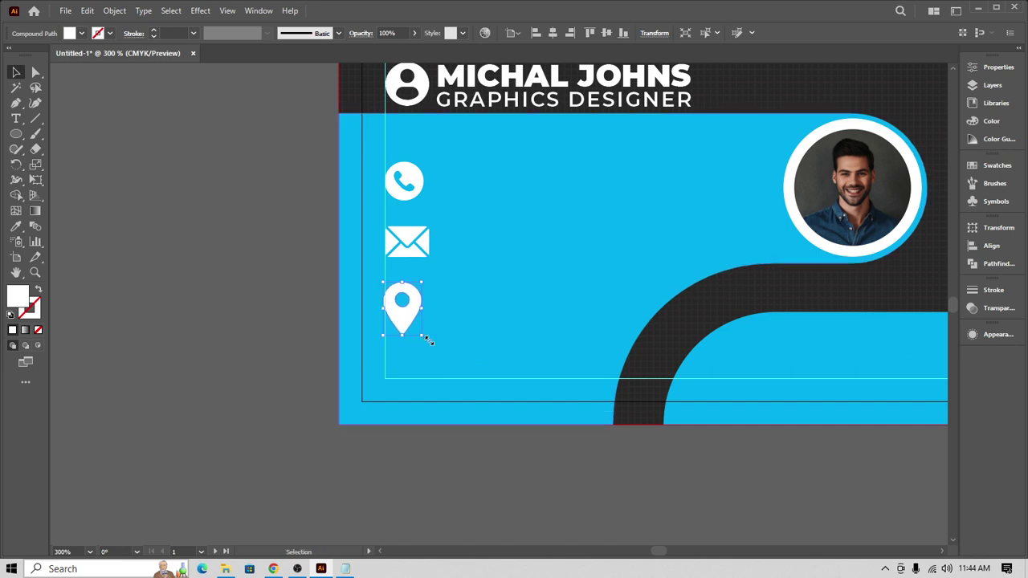
{"action": "key", "text": "Right"}
{"action": "left_click", "coordinate": [204, 224]}
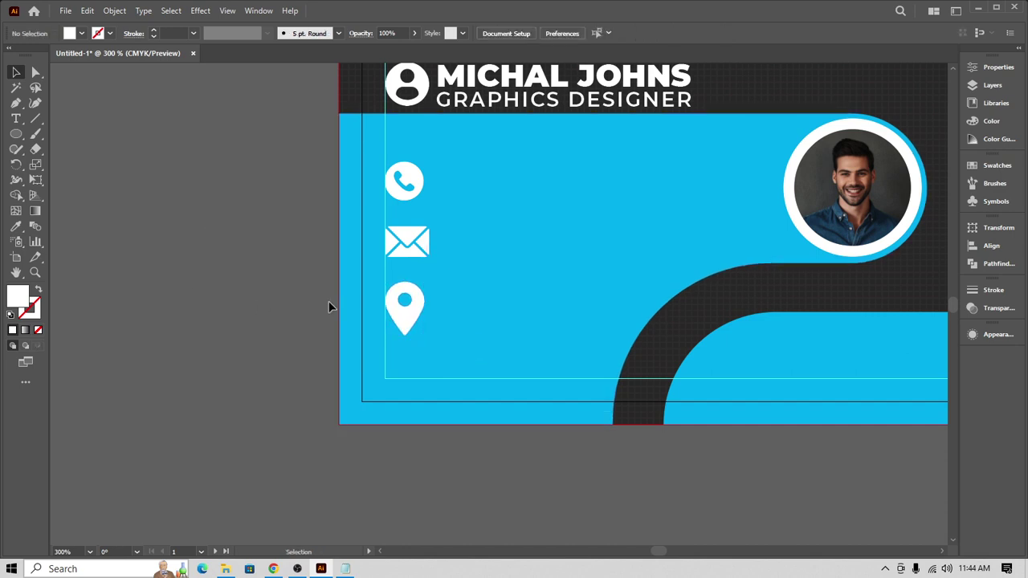
{"action": "key", "text": "ctrl+1"}
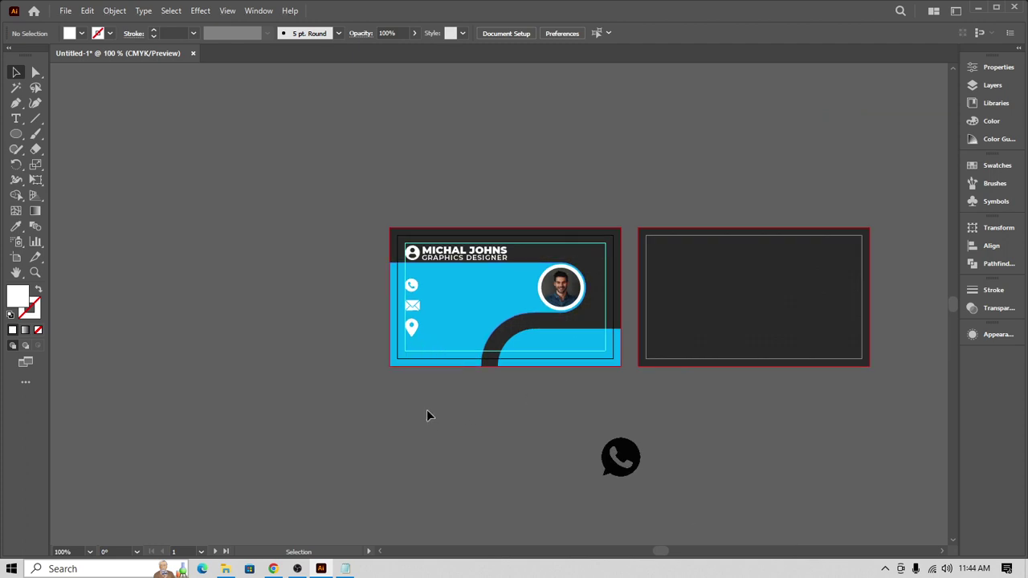
{"action": "left_click_drag", "start_coordinate": [417, 351], "coordinate": [309, 357]}
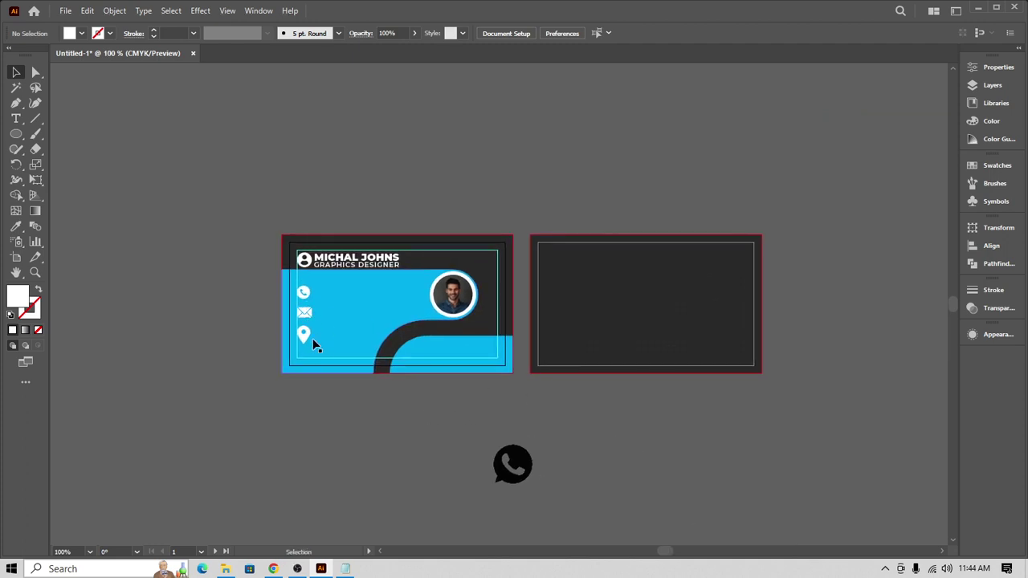
{"action": "scroll", "coordinate": [346, 339], "scroll_direction": "up", "scroll_amount": 2}
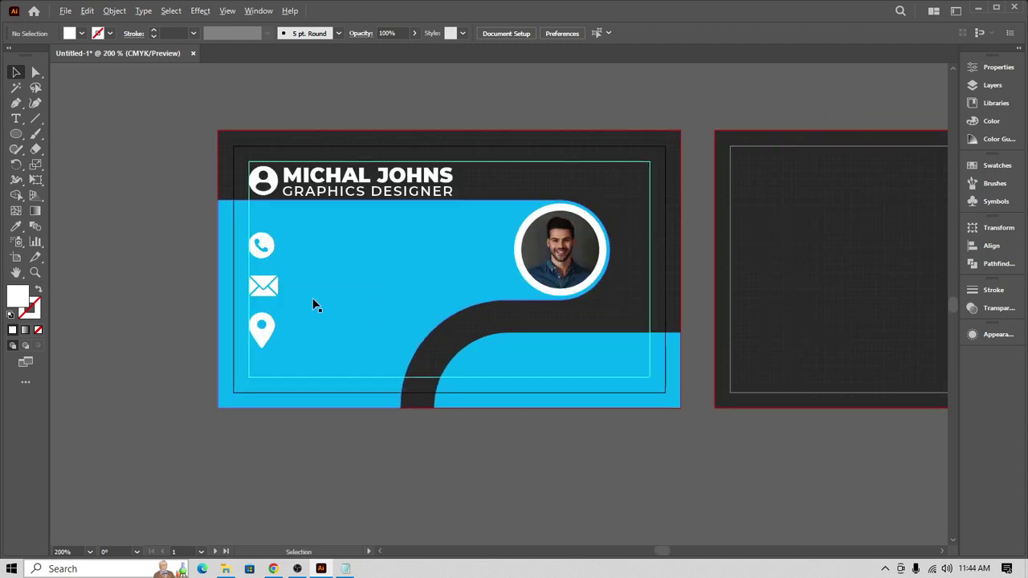
{"action": "key", "text": "a"}
{"action": "left_click_drag", "start_coordinate": [282, 234], "coordinate": [267, 304]}
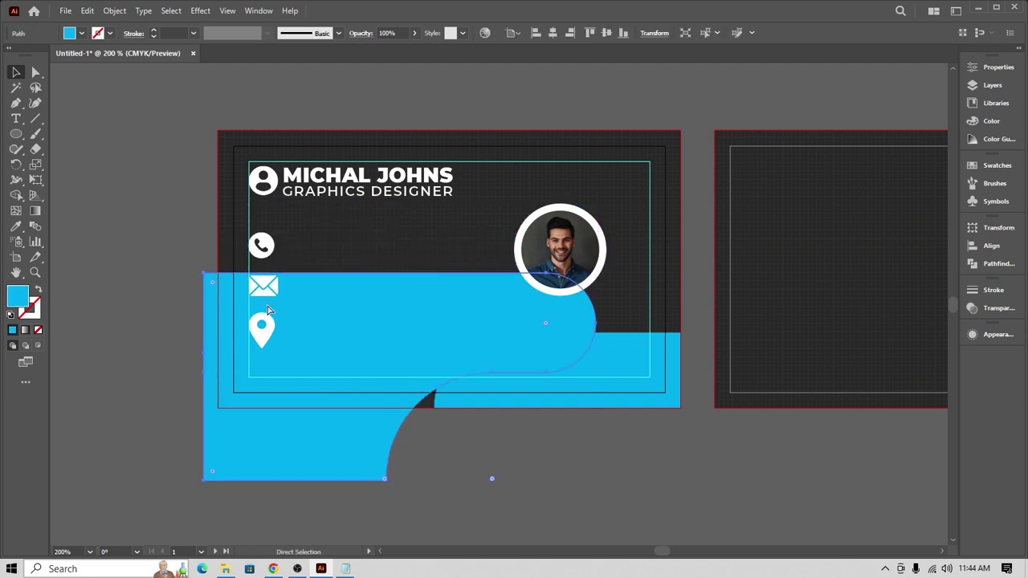
{"action": "key", "text": "ctrl+z"}
{"action": "key", "text": "ctrl+shift+a"}
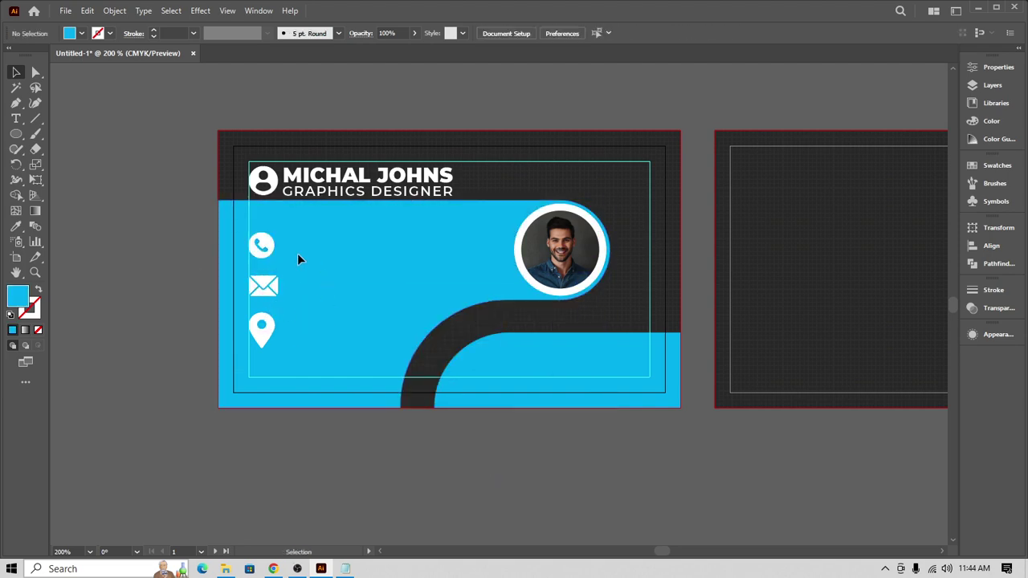
Step: Scale the phone, envelope and location icons down slightly together and shift them back against the left margin guide
{"action": "left_click", "coordinate": [267, 303]}
{"action": "key", "text": "shift"}
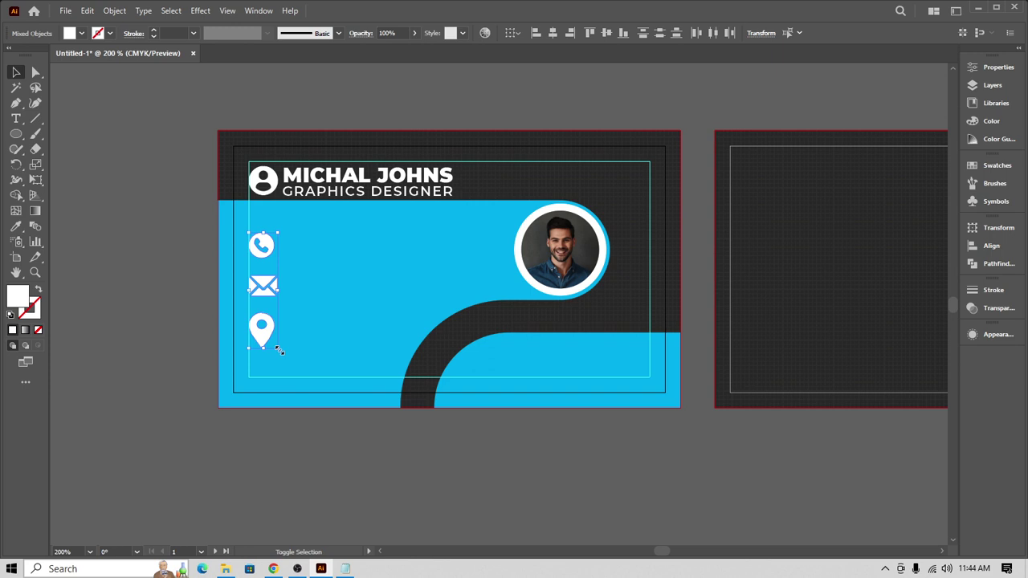
{"action": "left_click_drag", "start_coordinate": [277, 348], "coordinate": [277, 341]}
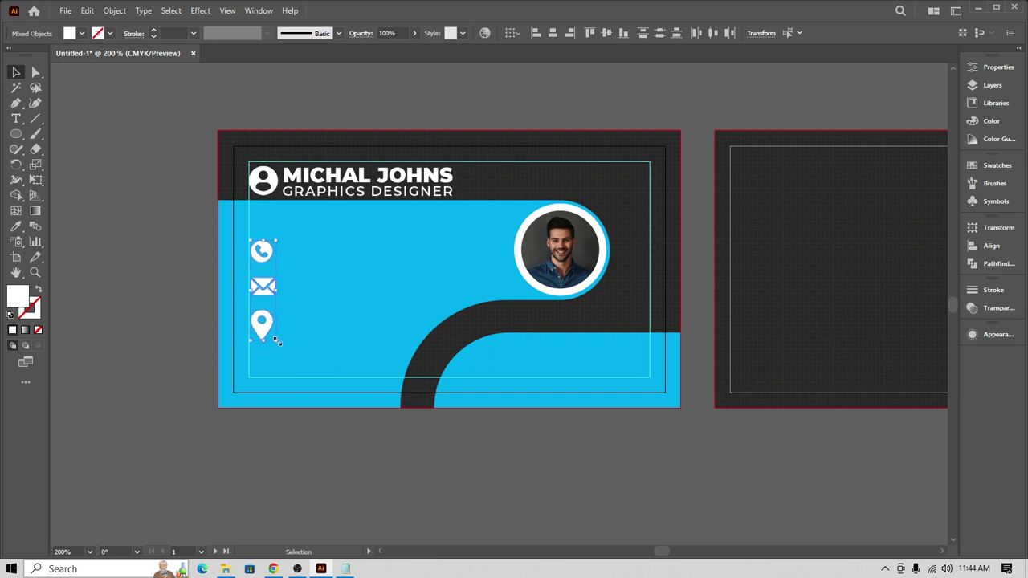
{"action": "left_click", "coordinate": [165, 324]}
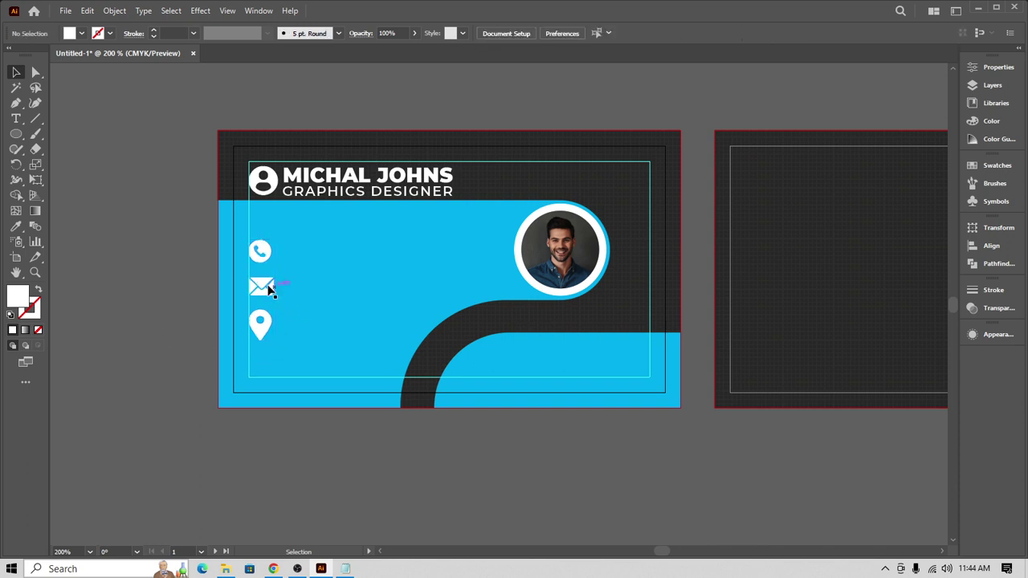
{"action": "left_click_drag", "start_coordinate": [282, 233], "coordinate": [252, 347]}
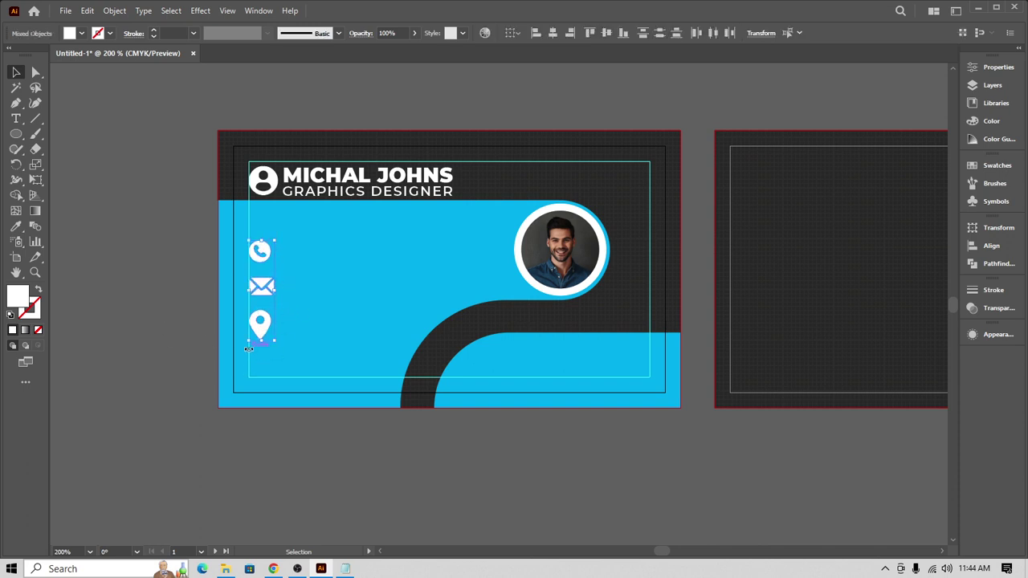
{"action": "left_click", "coordinate": [300, 311]}
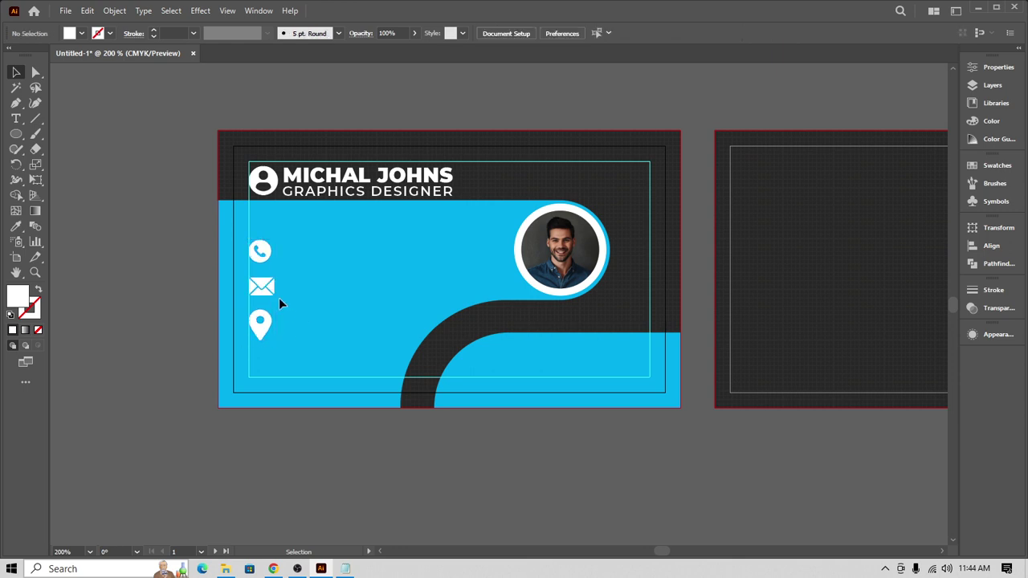
Step: Align the phone, envelope and location icons to a common horizontal center
{"action": "left_click", "coordinate": [258, 288]}
{"action": "left_click_drag", "start_coordinate": [275, 287], "coordinate": [272, 286]}
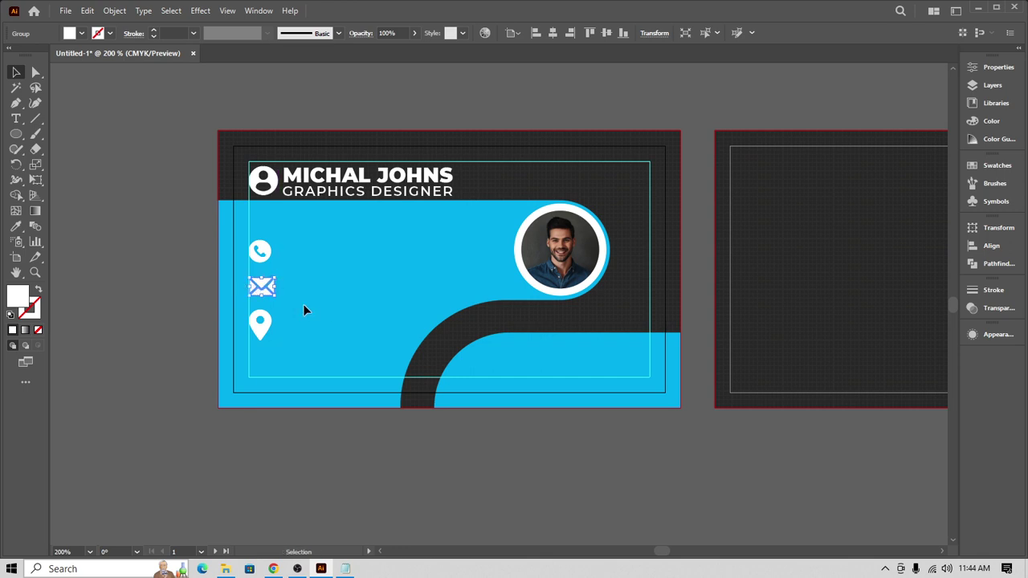
{"action": "left_click_drag", "start_coordinate": [240, 232], "coordinate": [280, 347]}
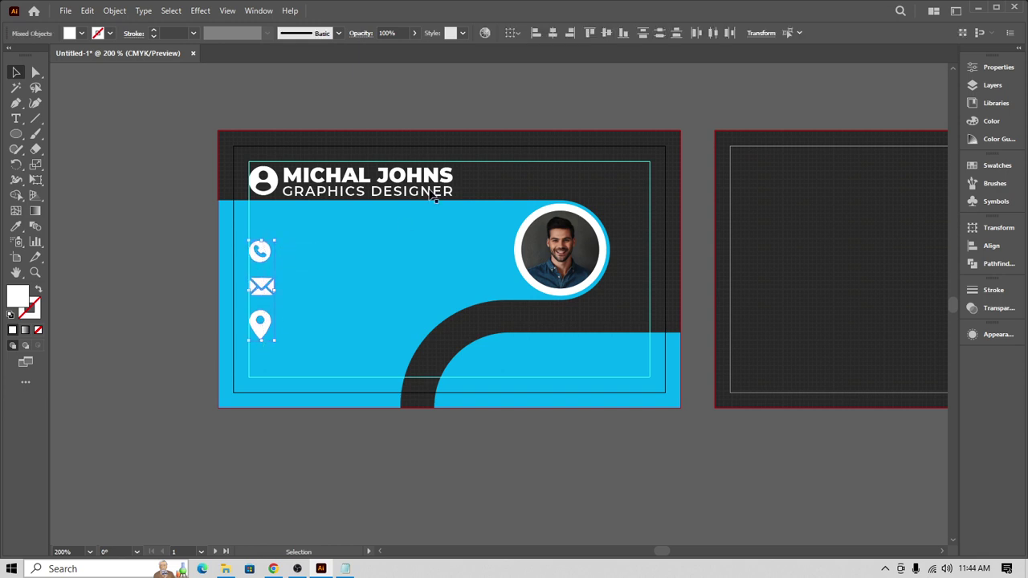
{"action": "left_click", "coordinate": [557, 32]}
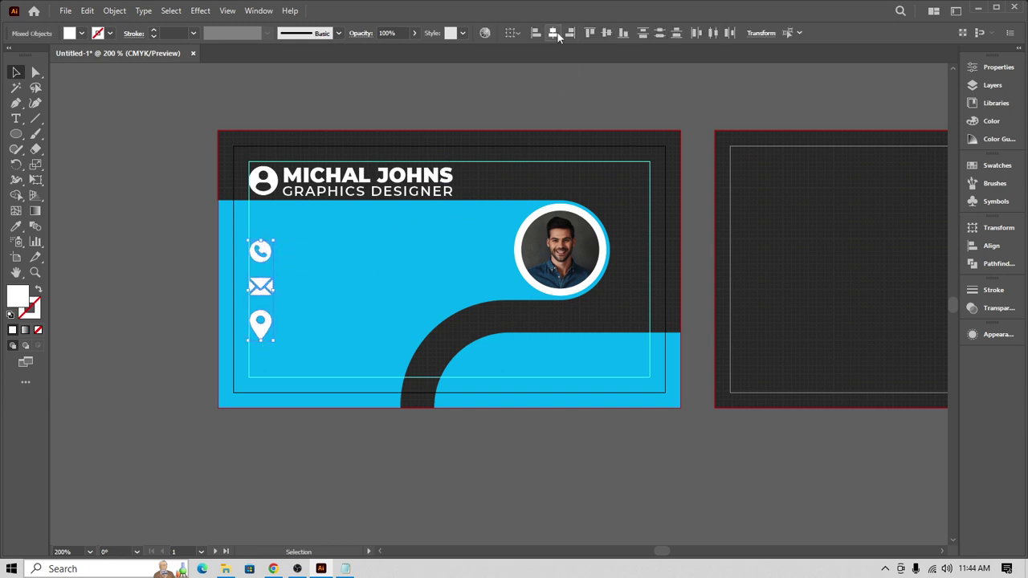
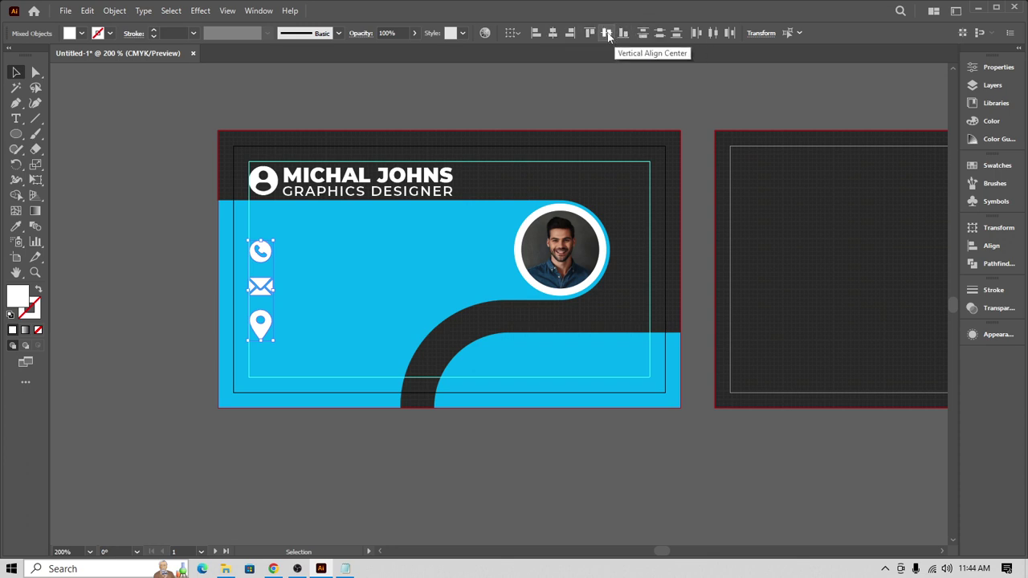
{"action": "left_click", "coordinate": [153, 290]}
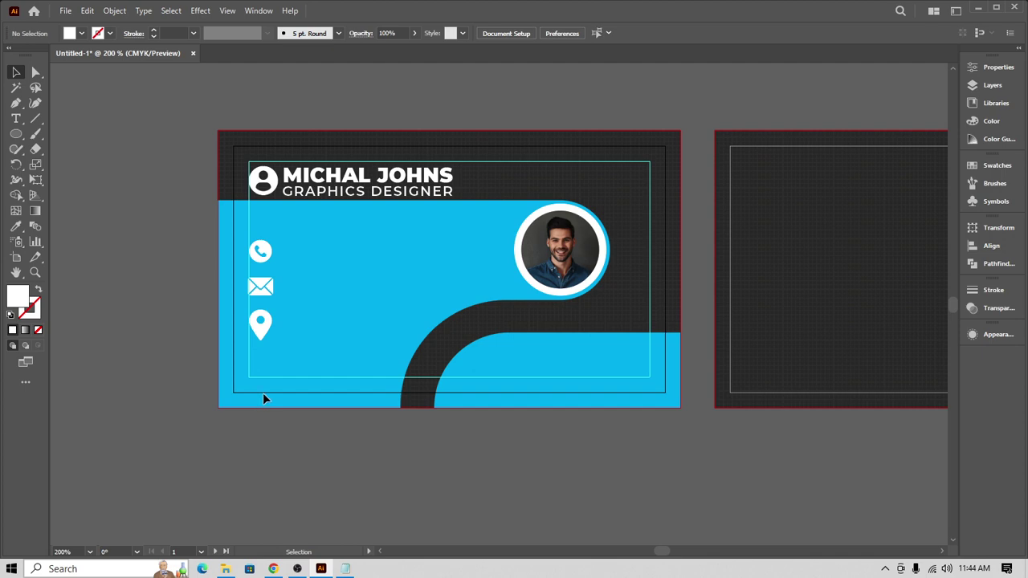
Step: Switch to Notepad, copy the phone number line and return to the business card
{"action": "scroll", "coordinate": [262, 383], "scroll_direction": "down", "scroll_amount": 2}
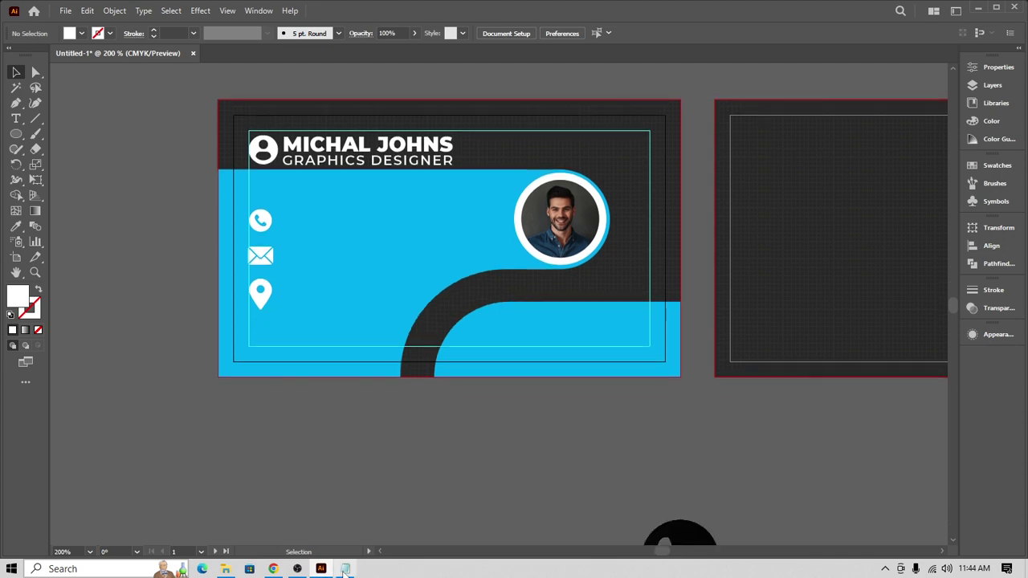
{"action": "left_click", "coordinate": [344, 569]}
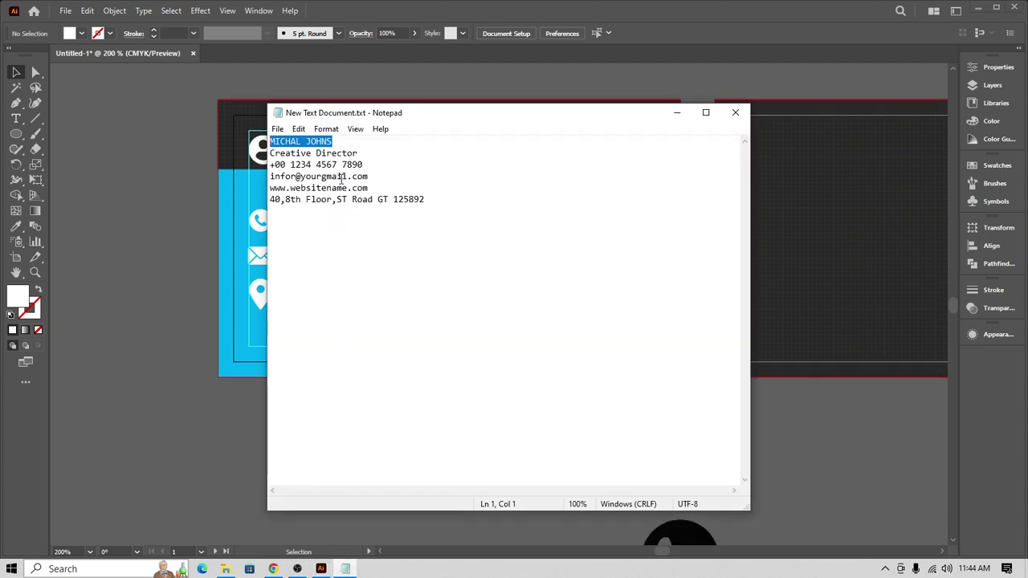
{"action": "left_click_drag", "start_coordinate": [378, 164], "coordinate": [253, 165]}
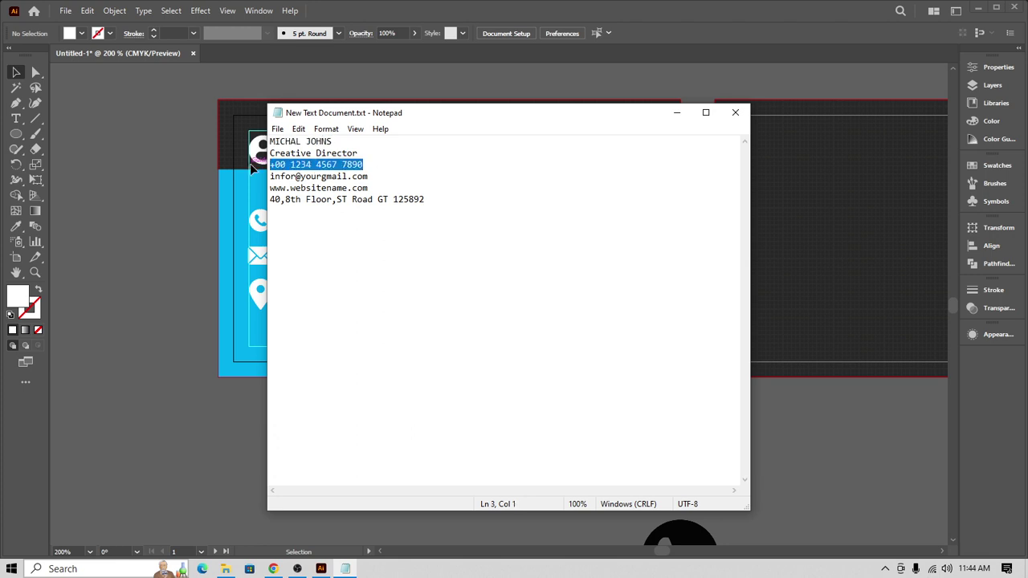
{"action": "left_click", "coordinate": [676, 112]}
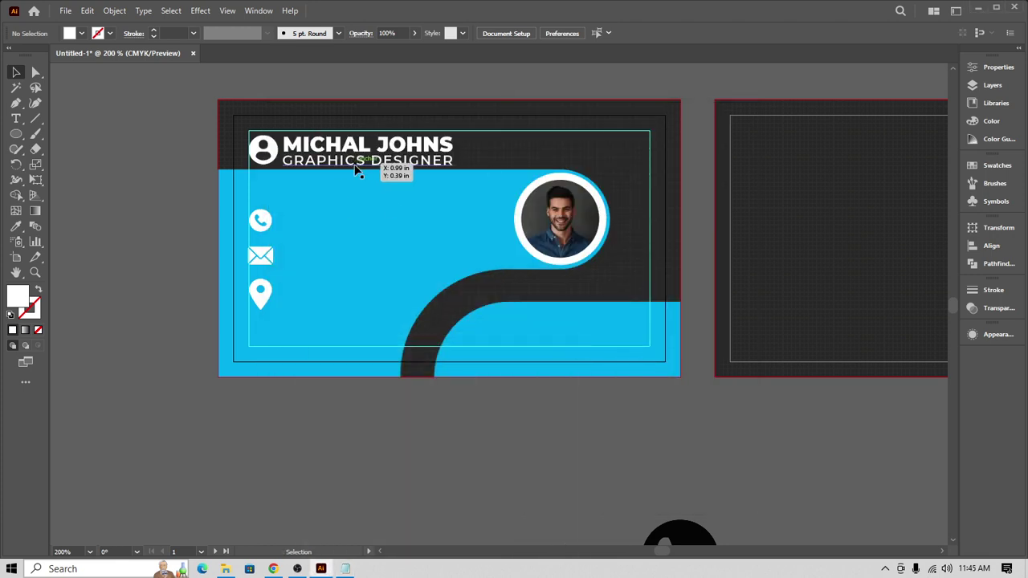
Step: Duplicate the job title text beside the phone icon and replace its content with the copied phone number
{"action": "left_click", "coordinate": [356, 169]}
{"action": "left_click_drag", "start_coordinate": [356, 169], "coordinate": [370, 220]}
{"action": "key", "text": "t"}
{"action": "left_click", "coordinate": [365, 220]}
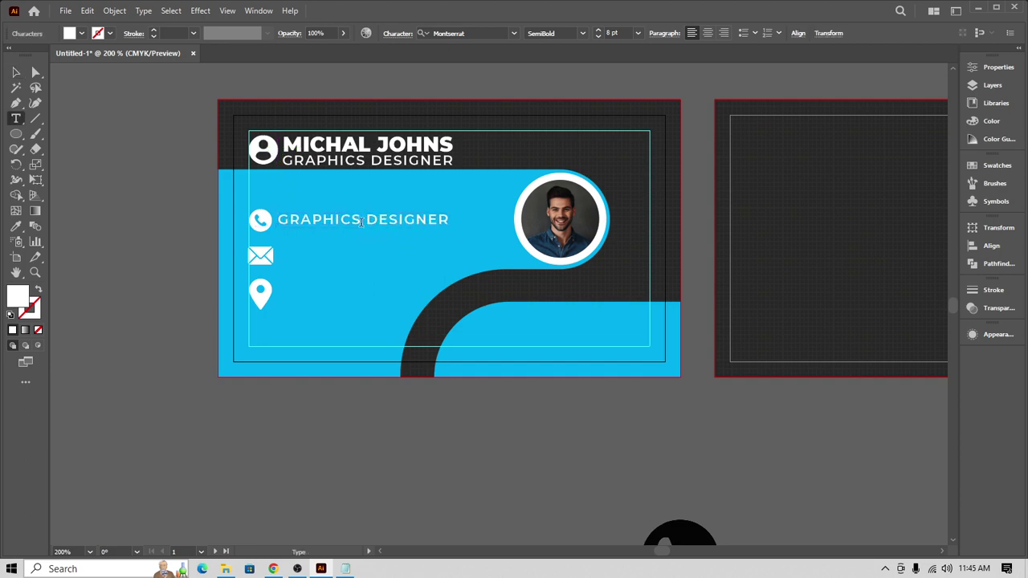
{"action": "key", "text": "ctrl+a"}
{"action": "key", "text": "ctrl+v"}
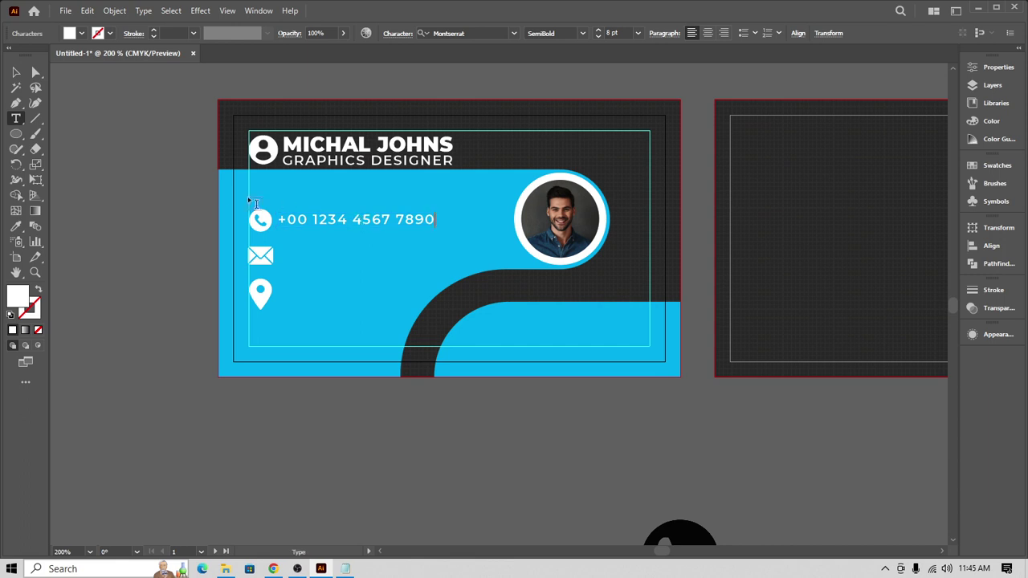
Step: Duplicate the phone number text beside the envelope icon and replace its content with the e-mail address copied from Notepad
{"action": "left_click", "coordinate": [16, 72]}
{"action": "left_click_drag", "start_coordinate": [354, 223], "coordinate": [368, 256]}
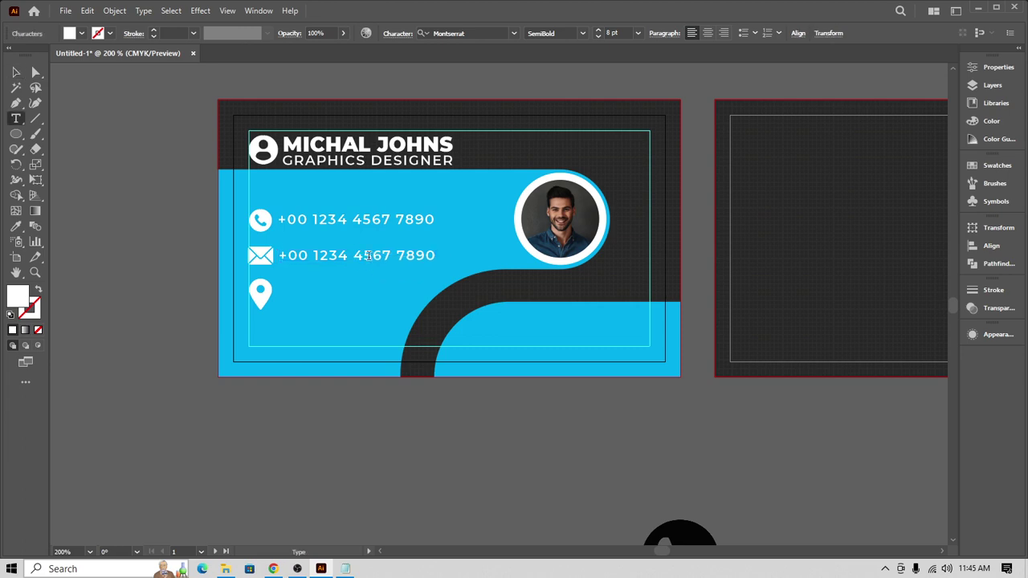
{"action": "double_click", "coordinate": [368, 257]}
{"action": "key", "text": "ctrl+a"}
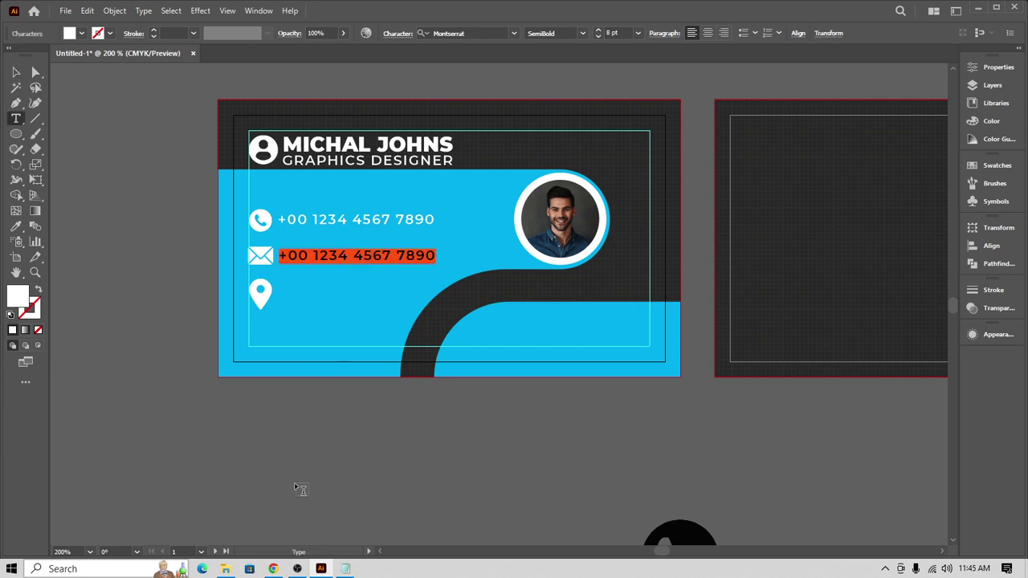
{"action": "left_click", "coordinate": [347, 571]}
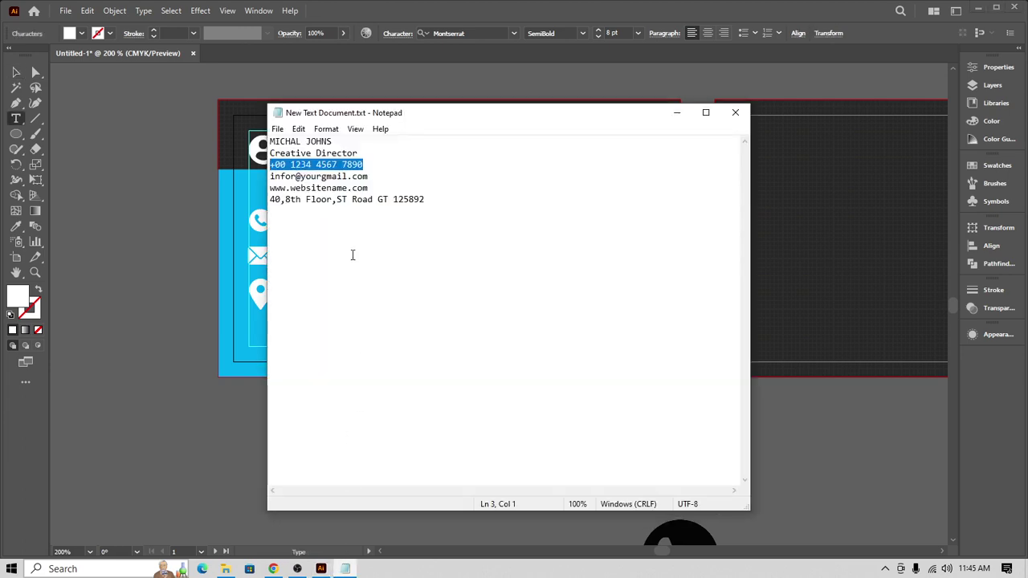
{"action": "left_click_drag", "start_coordinate": [370, 176], "coordinate": [269, 175]}
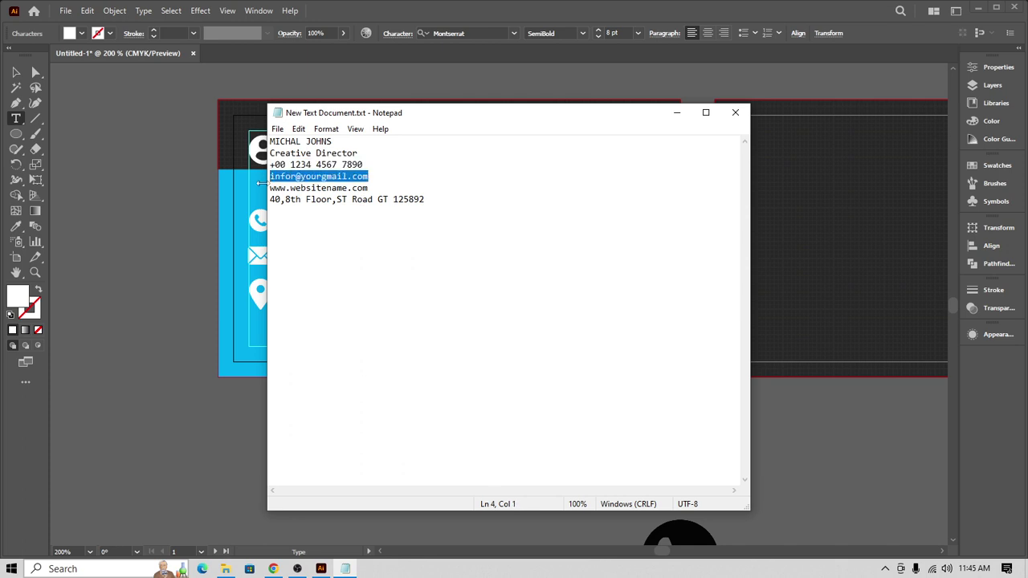
{"action": "left_click", "coordinate": [676, 112]}
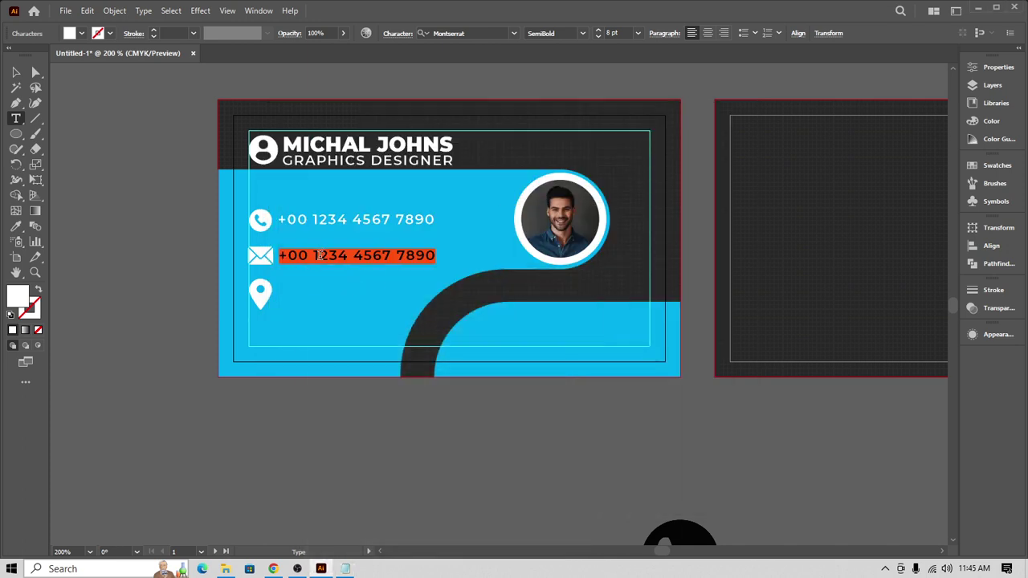
{"action": "key", "text": "ctrl"}
{"action": "key", "text": "ctrl+v"}
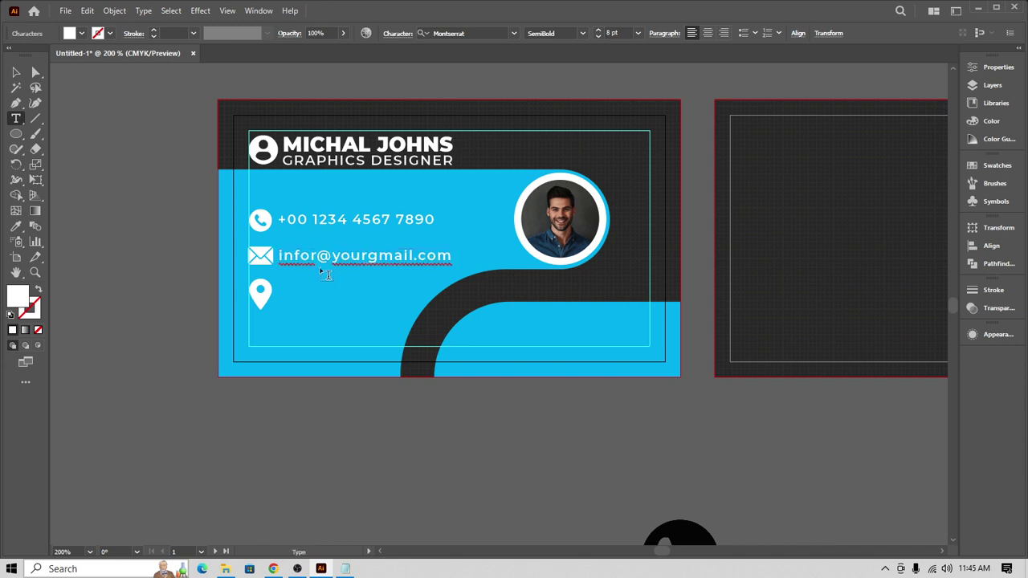
Step: Duplicate the e-mail text beside the location icon and replace its content with the address line copied from Notepad
{"action": "left_click", "coordinate": [16, 74]}
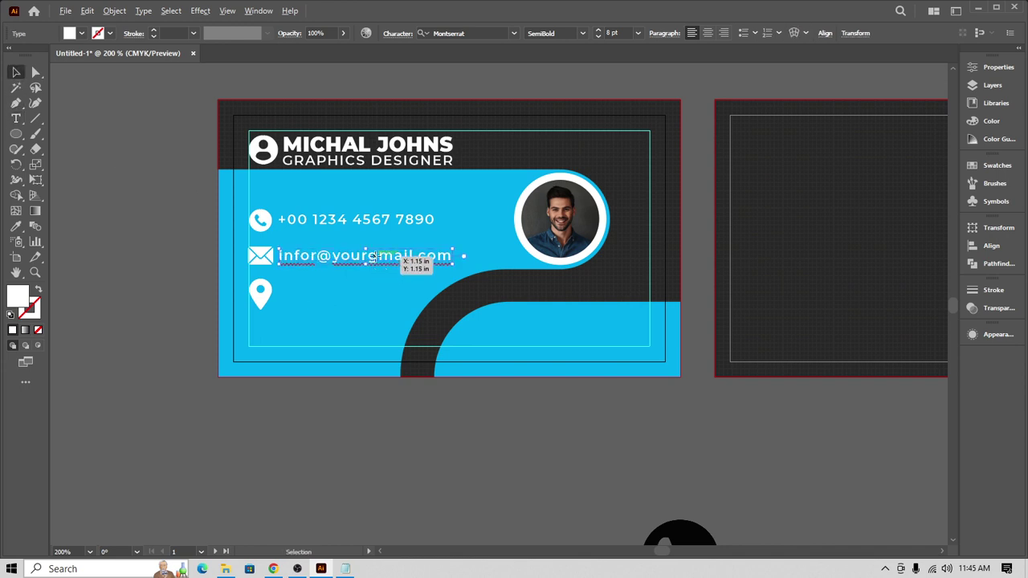
{"action": "left_click_drag", "start_coordinate": [374, 263], "coordinate": [373, 288]}
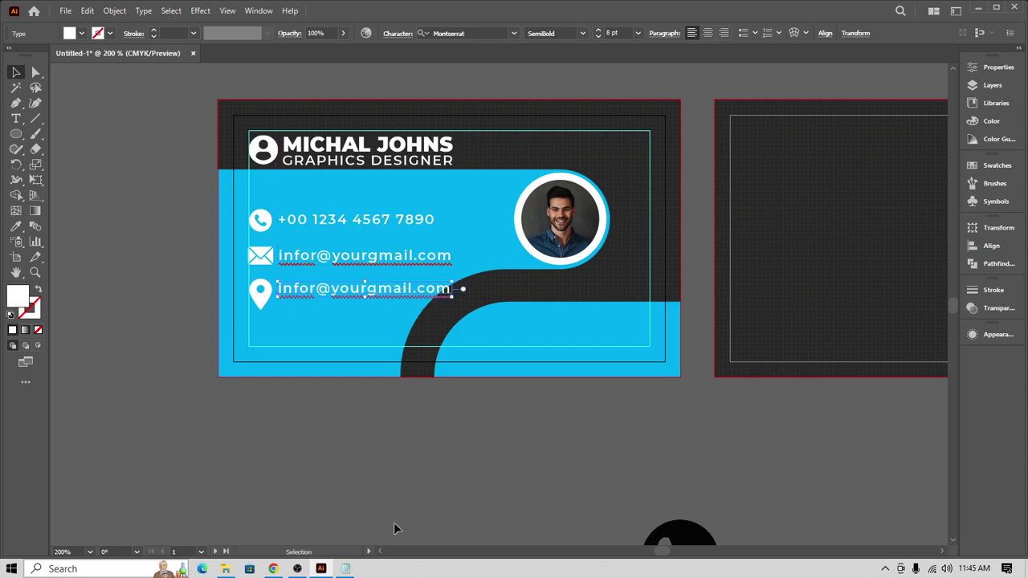
{"action": "left_click", "coordinate": [345, 569]}
{"action": "left_click_drag", "start_coordinate": [432, 202], "coordinate": [262, 207]}
{"action": "left_click", "coordinate": [676, 112]}
{"action": "double_click", "coordinate": [360, 290]}
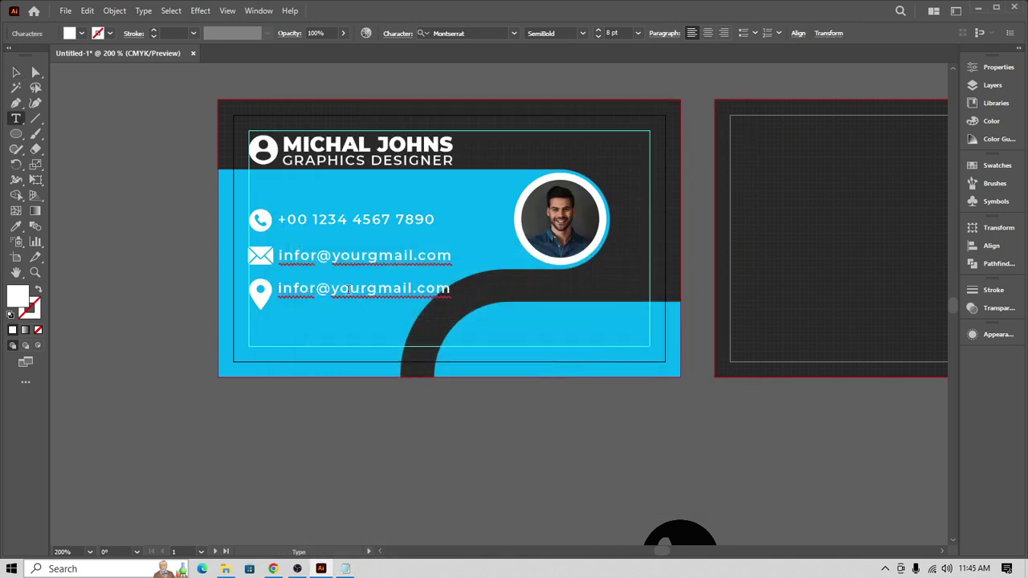
{"action": "key", "text": "ctrl+a"}
{"action": "key", "text": "ctrl+v"}
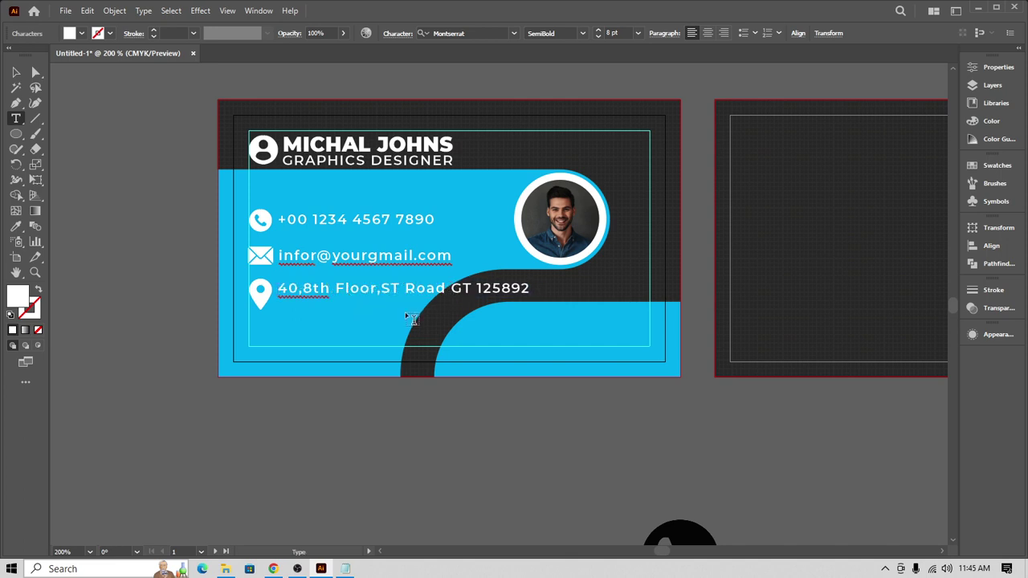
{"action": "key", "text": "Return"}
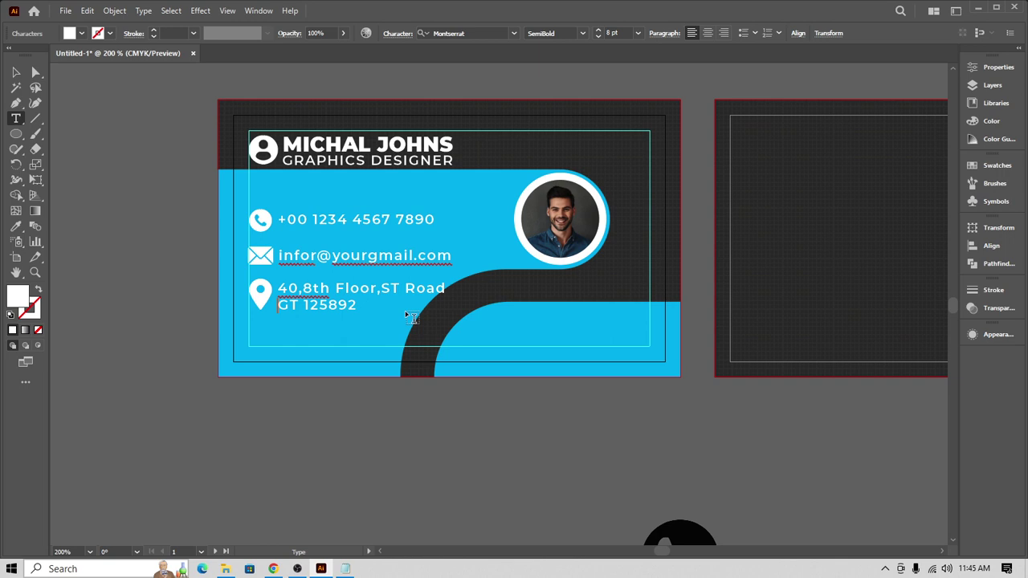
{"action": "left_click", "coordinate": [16, 72]}
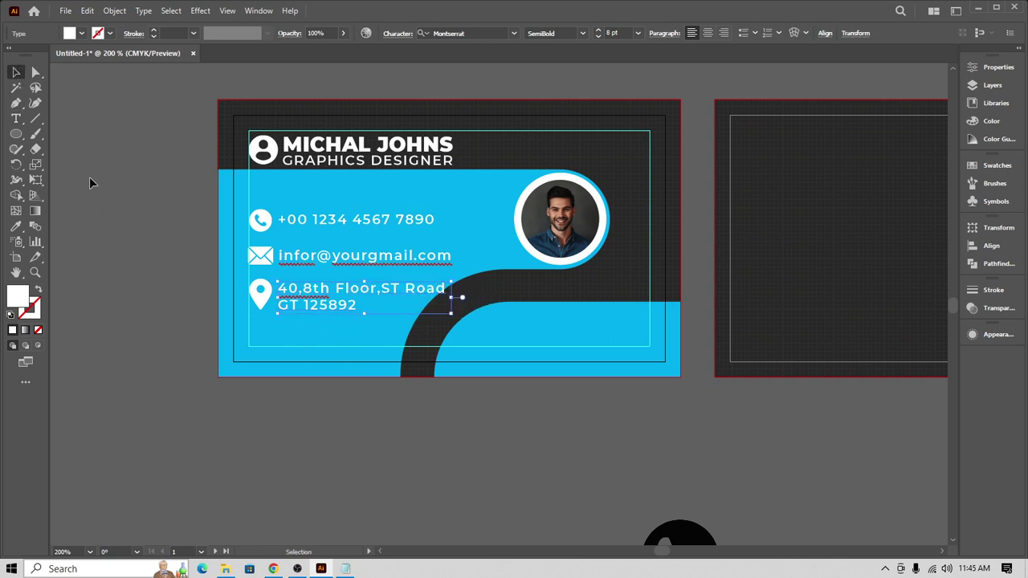
{"action": "key", "text": "ctrl+z"}
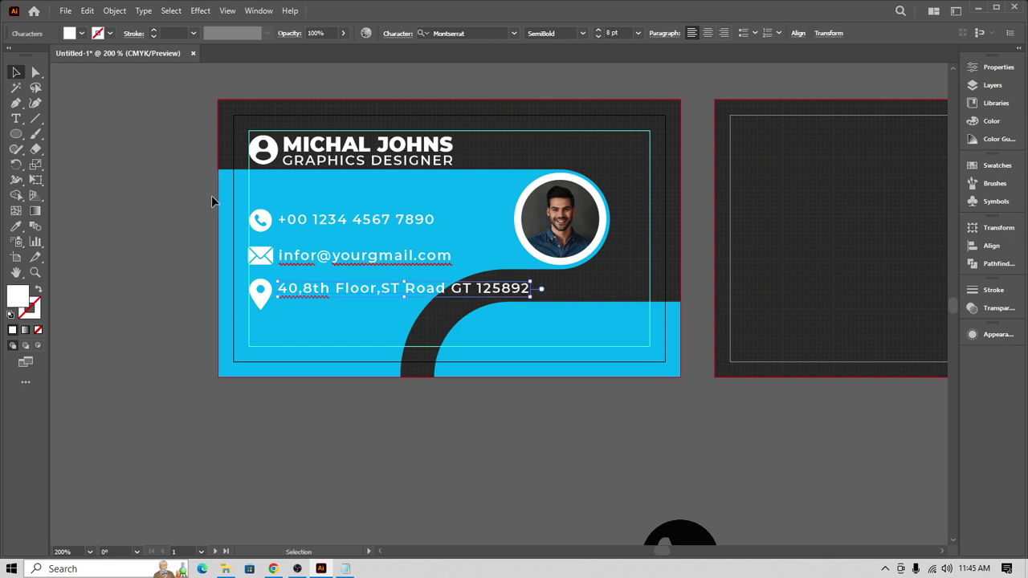
Step: Break the address text into two lines after the floor part and slightly tighten its letter spacing
{"action": "double_click", "coordinate": [384, 291]}
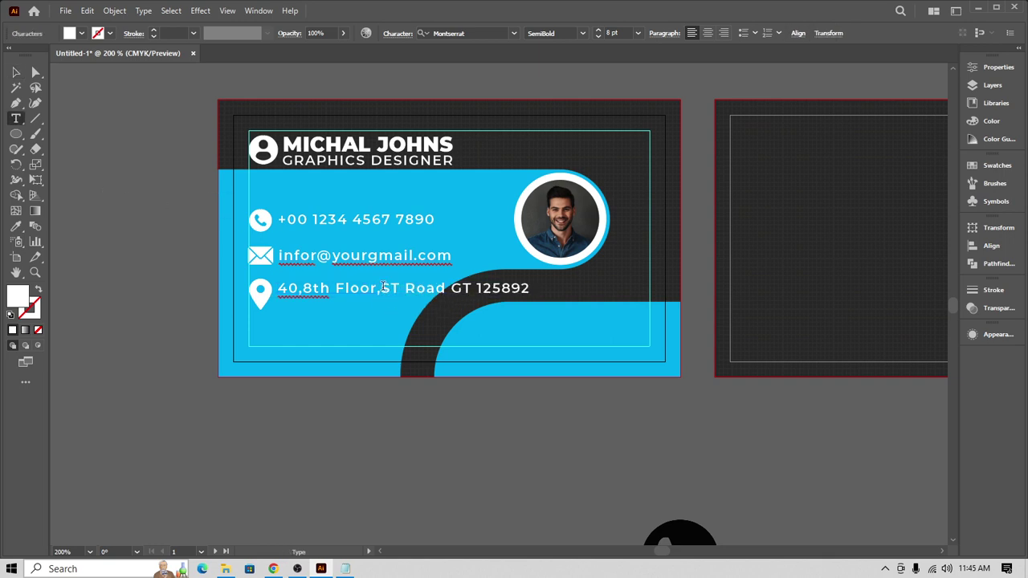
{"action": "key", "text": "Return"}
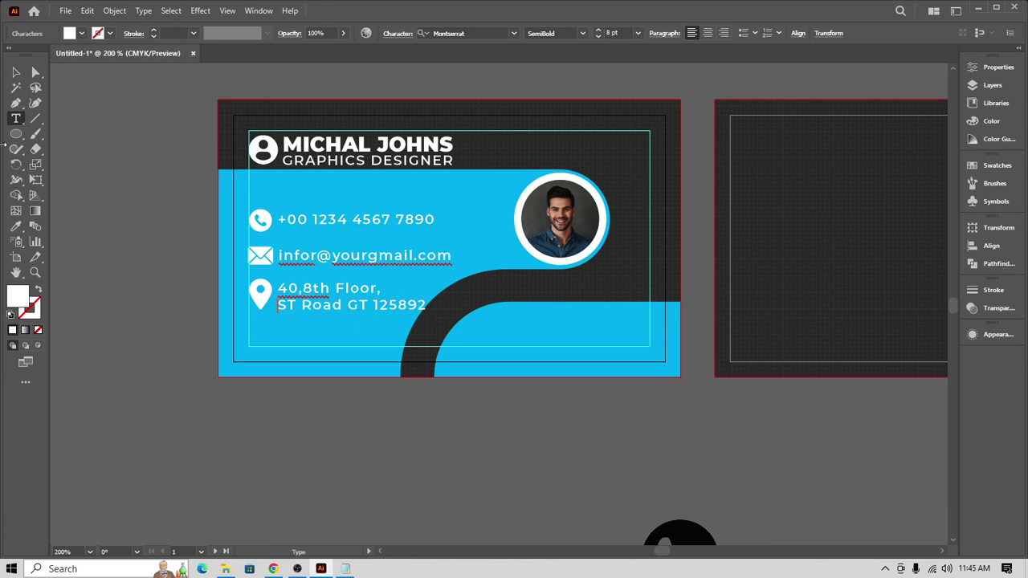
{"action": "key", "text": "Escape"}
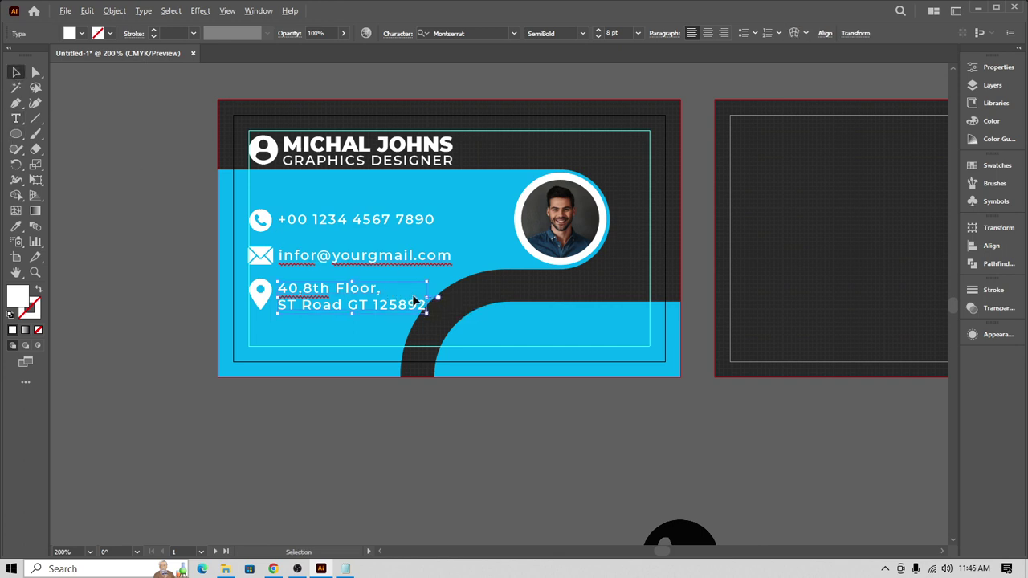
{"action": "key", "text": "alt+Left"}
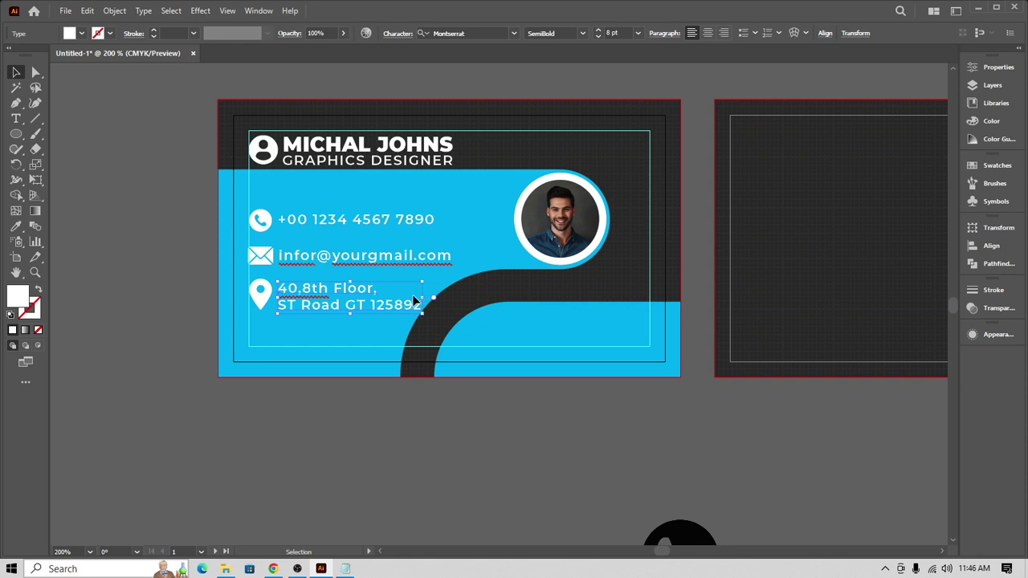
{"action": "left_click", "coordinate": [116, 257]}
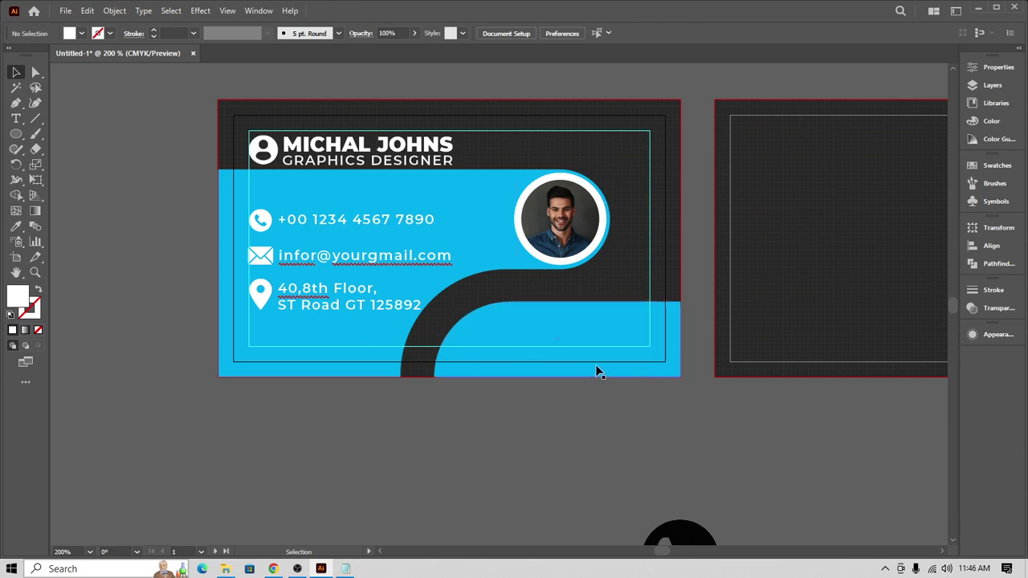
Step: Delete the leftover black WhatsApp icon lying on the canvas below the cards
{"action": "scroll", "coordinate": [589, 387], "scroll_direction": "down", "scroll_amount": 1}
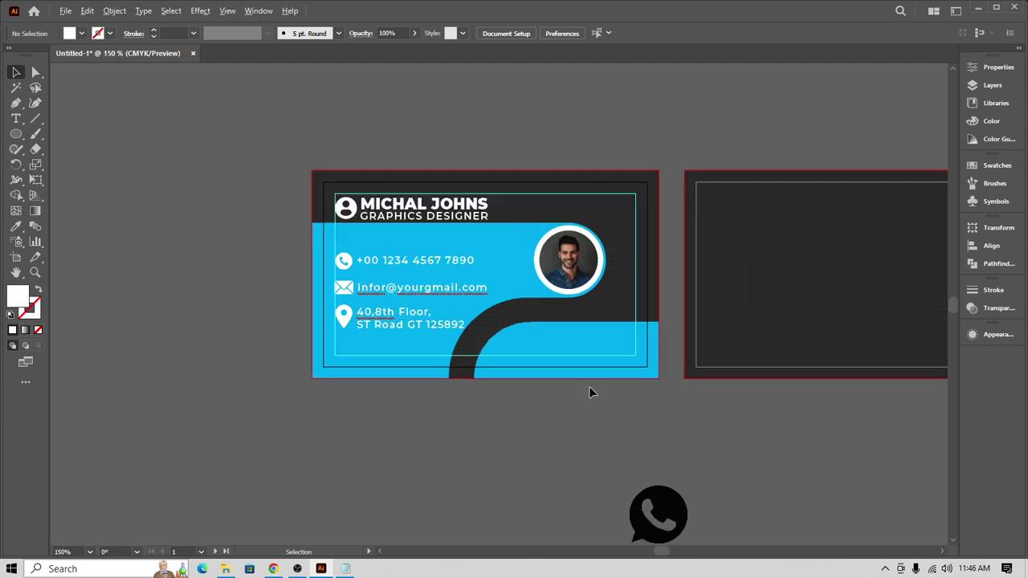
{"action": "scroll", "coordinate": [589, 391], "scroll_direction": "up", "scroll_amount": 1}
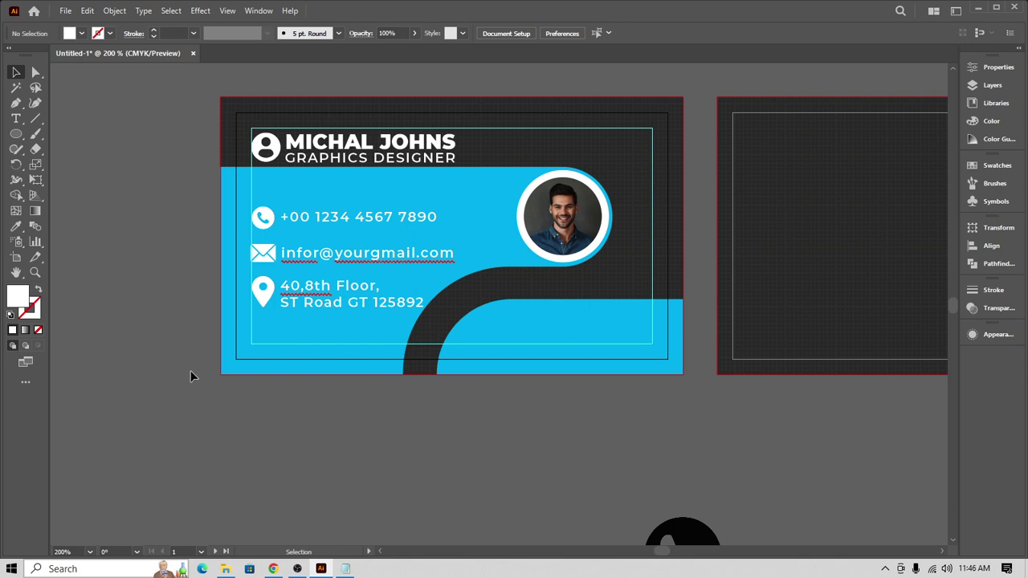
{"action": "left_click_drag", "start_coordinate": [705, 539], "coordinate": [416, 454]}
{"action": "key", "text": "Delete"}
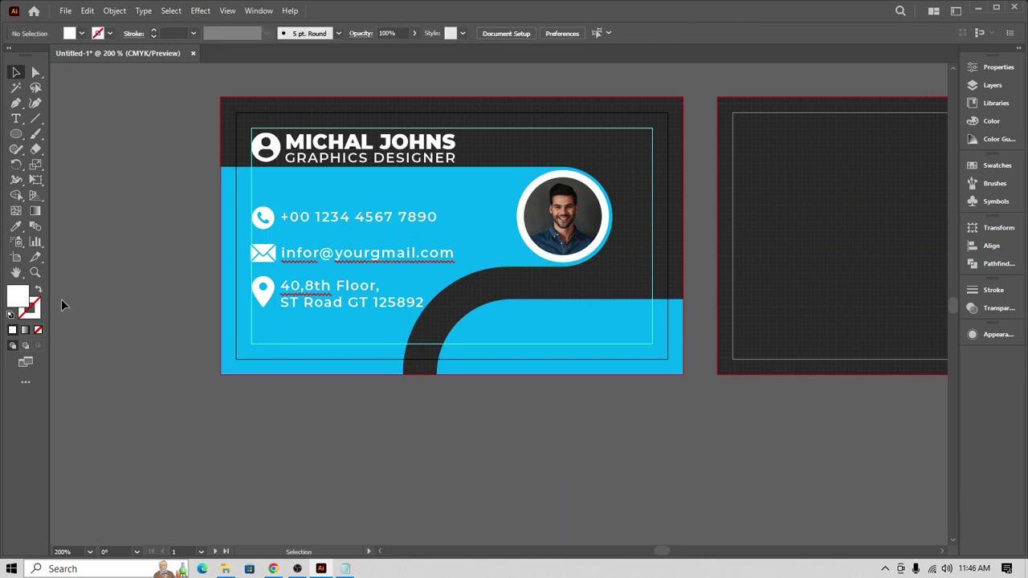
Step: Draw a white circle about 1.22 in in diameter, centered on the front card's lower-left corner
{"action": "left_click", "coordinate": [16, 133]}
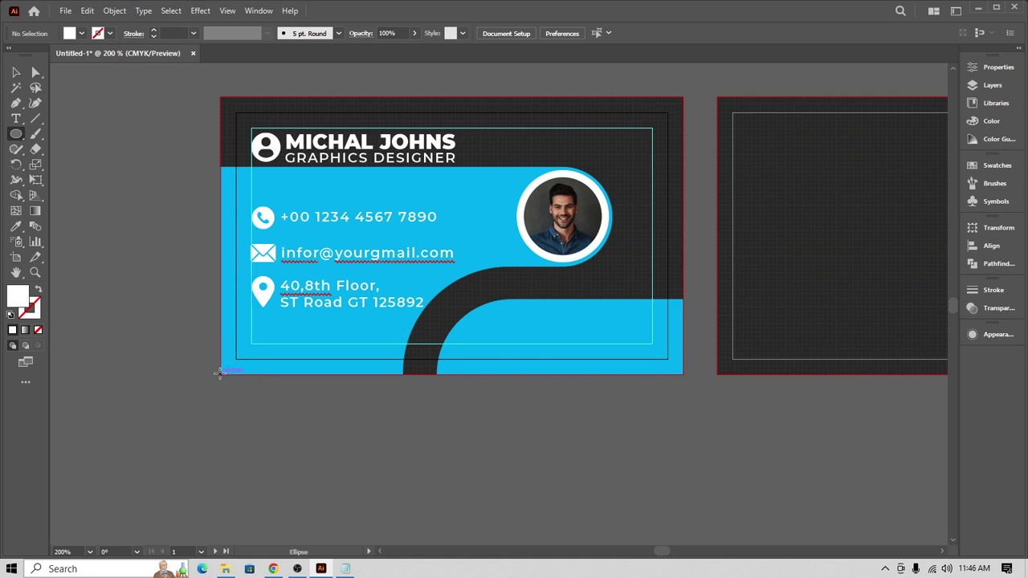
{"action": "left_click_drag", "start_coordinate": [219, 373], "coordinate": [244, 450]}
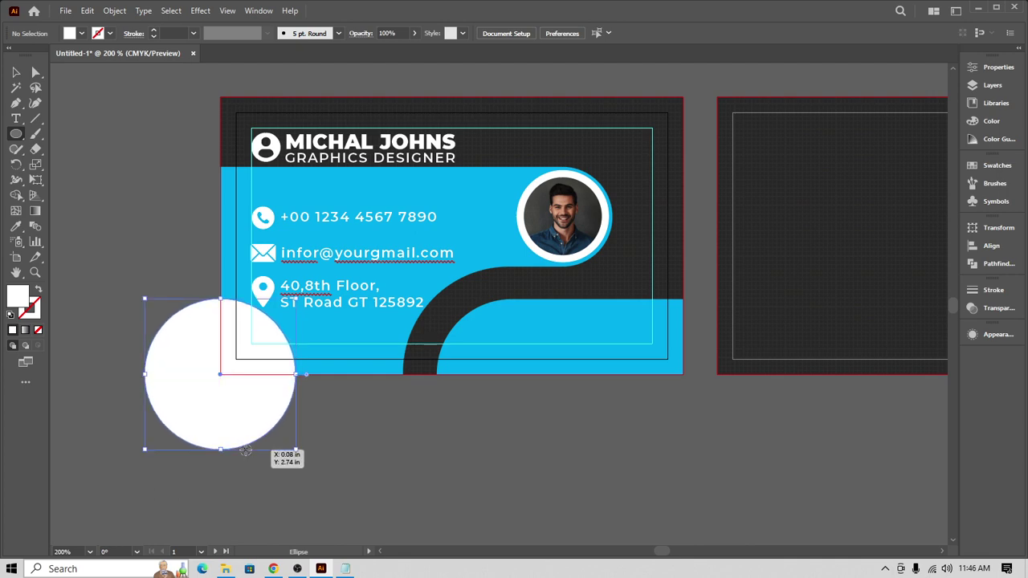
{"action": "left_click", "coordinate": [16, 73]}
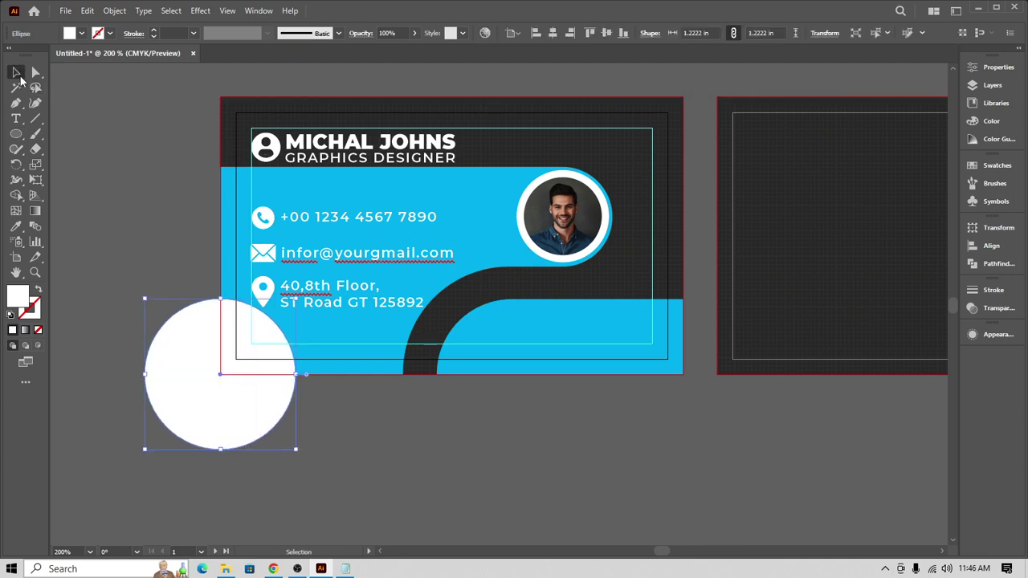
{"action": "left_click", "coordinate": [121, 147]}
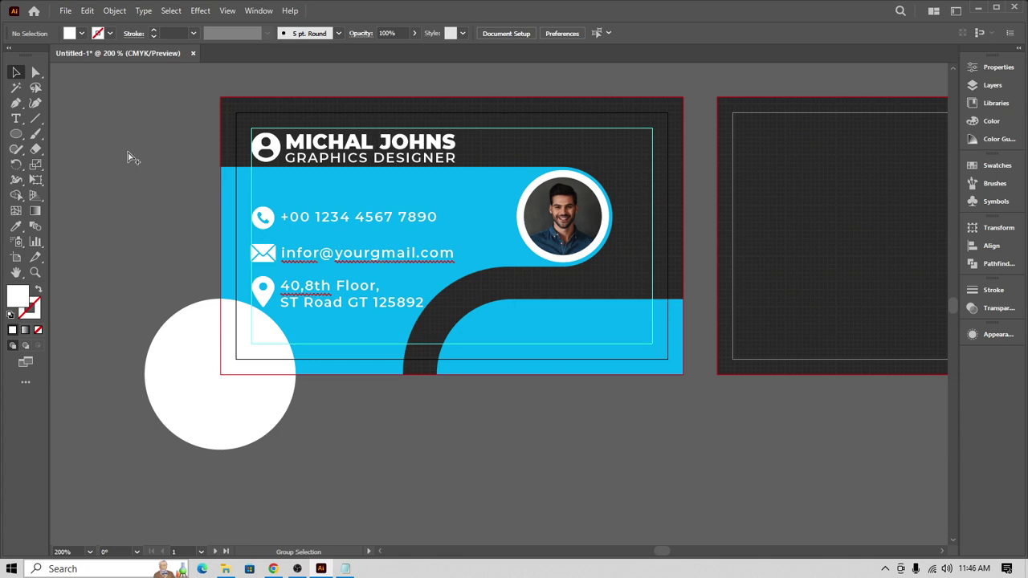
Step: Cut away the part of the white circle outside the front card with the Shape Builder tool
{"action": "key", "text": "ctrl+a"}
{"action": "left_click", "coordinate": [164, 79]}
{"action": "left_click_drag", "start_coordinate": [166, 118], "coordinate": [305, 379]}
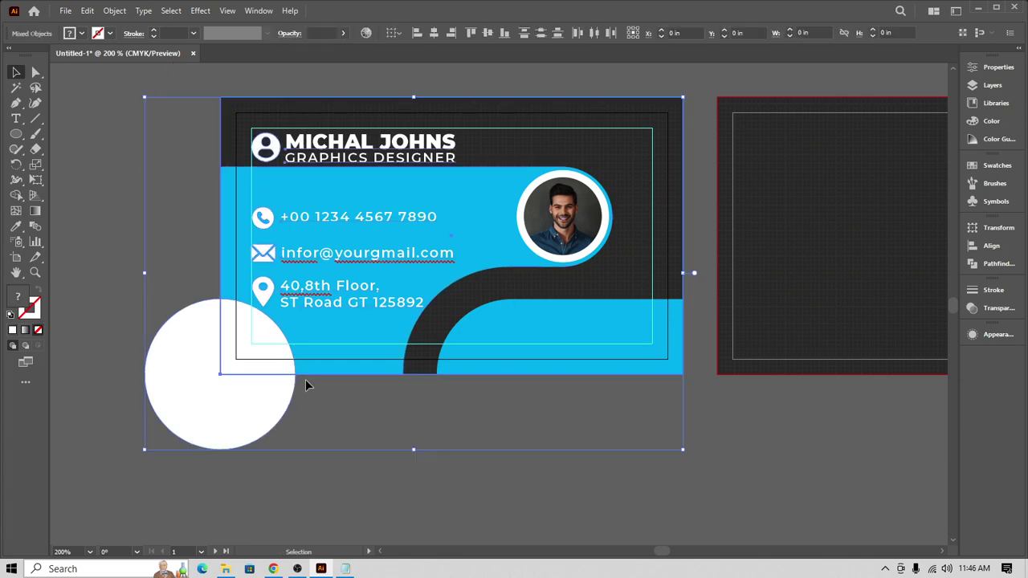
{"action": "left_click", "coordinate": [16, 194]}
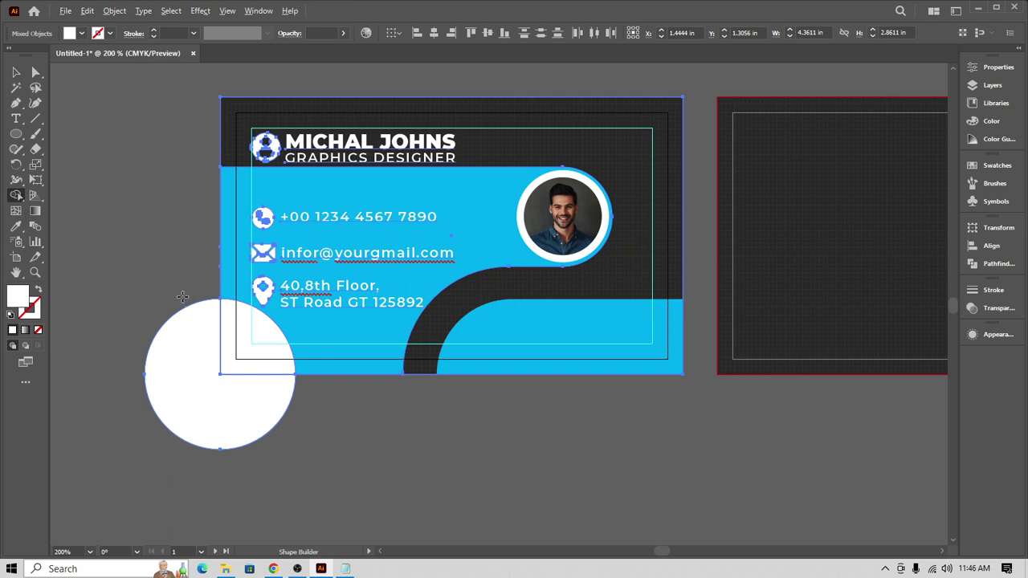
{"action": "left_click", "coordinate": [198, 353], "text": "alt"}
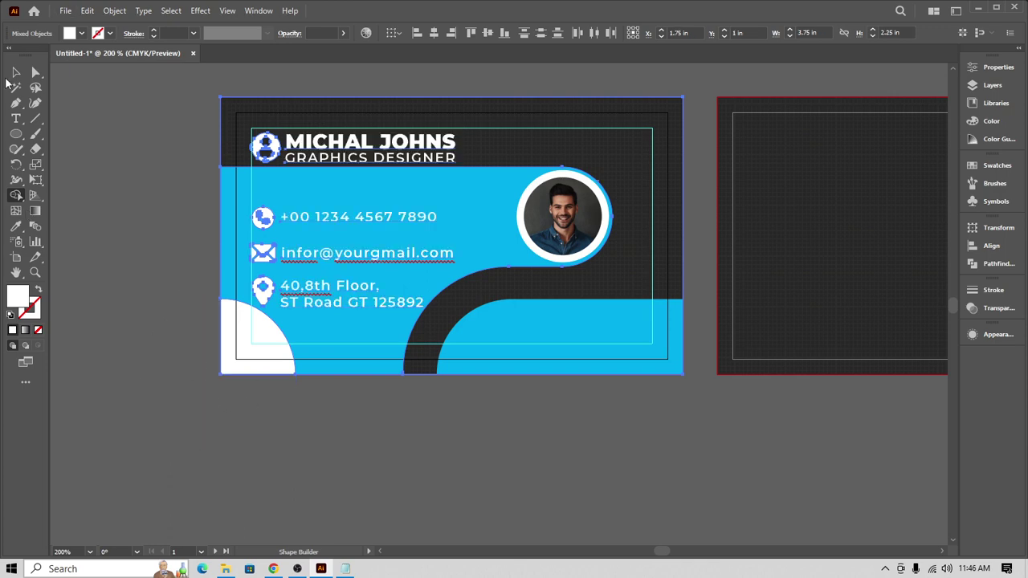
{"action": "left_click", "coordinate": [16, 73]}
{"action": "left_click", "coordinate": [393, 411]}
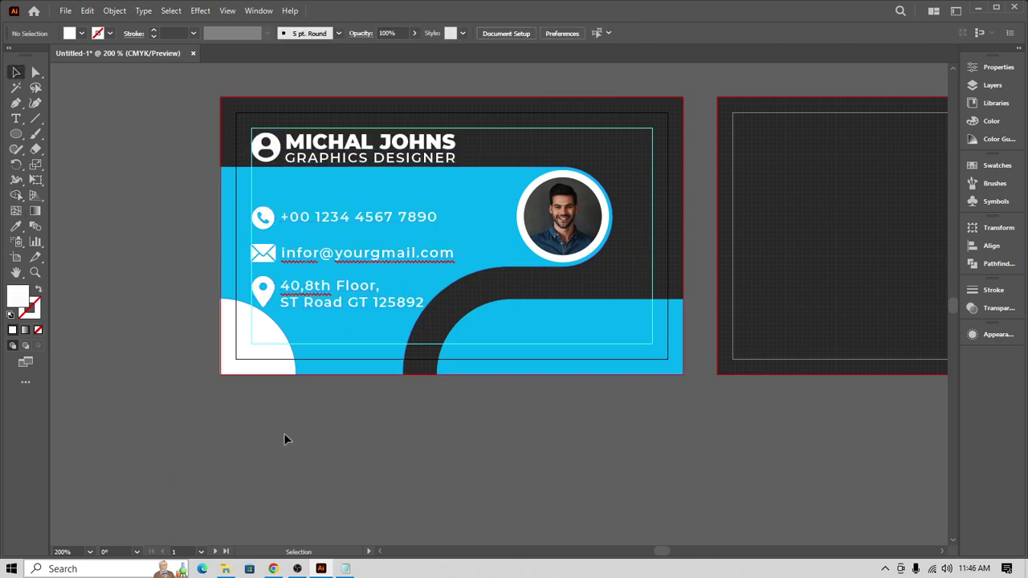
Step: Copy the front card's lower-right blue shape to the back card's lower-right corner and place a rotated duplicate in its upper-left corner
{"action": "scroll", "coordinate": [370, 421], "scroll_direction": "down", "scroll_amount": 1}
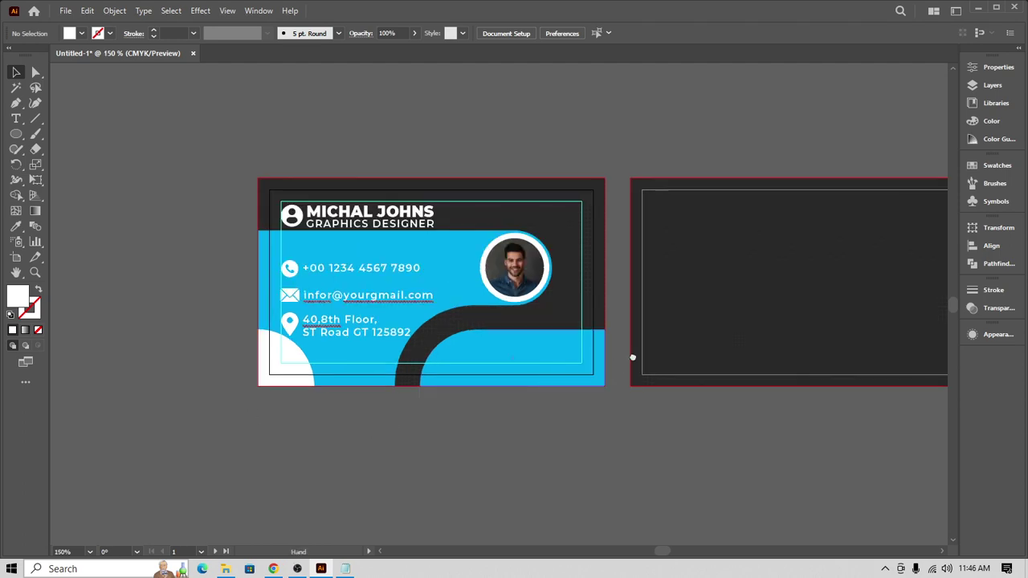
{"action": "left_click_drag", "start_coordinate": [633, 356], "coordinate": [441, 357]}
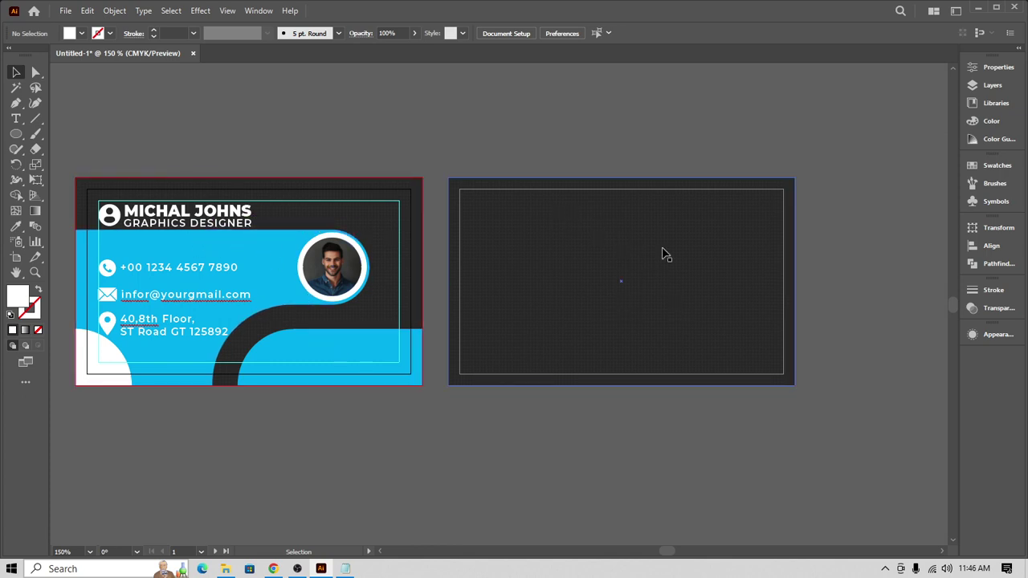
{"action": "left_click", "coordinate": [372, 371]}
{"action": "left_click_drag", "start_coordinate": [374, 367], "coordinate": [675, 268]}
{"action": "left_click_drag", "start_coordinate": [746, 291], "coordinate": [533, 254]}
{"action": "left_click_drag", "start_coordinate": [676, 259], "coordinate": [566, 205]}
{"action": "left_click", "coordinate": [562, 147]}
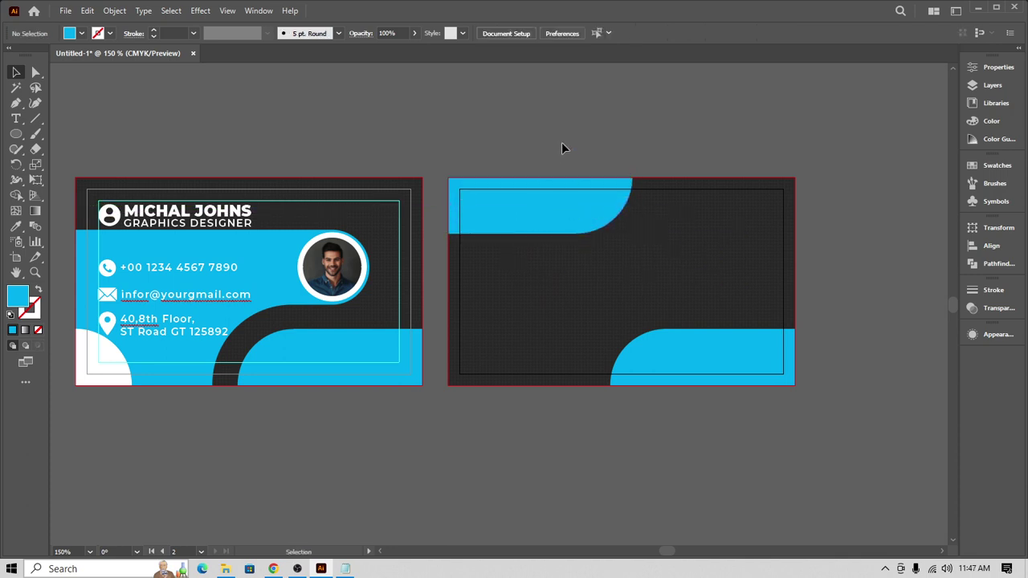
{"action": "left_click_drag", "start_coordinate": [702, 266], "coordinate": [601, 295]}
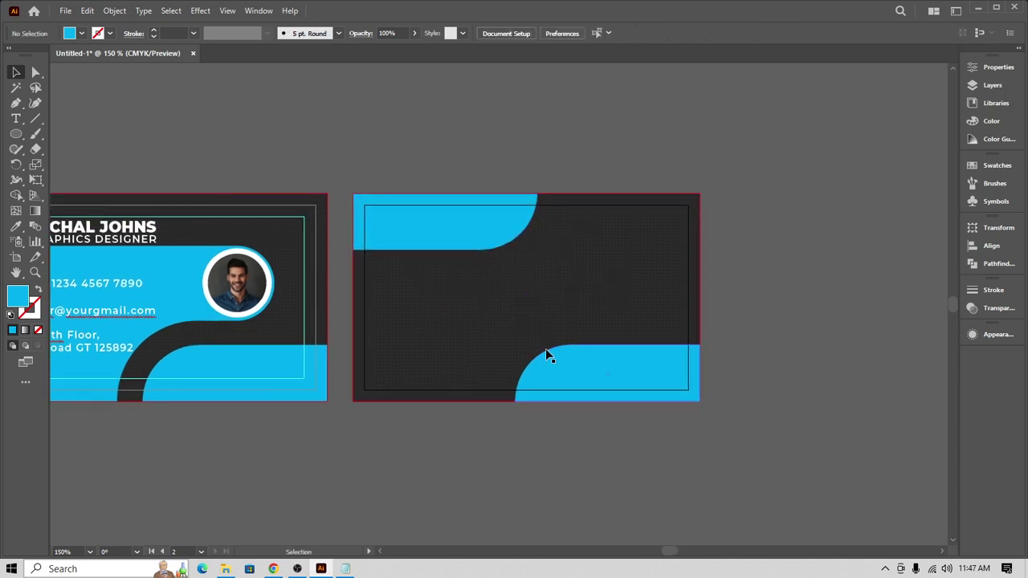
{"action": "left_click", "coordinate": [345, 568]}
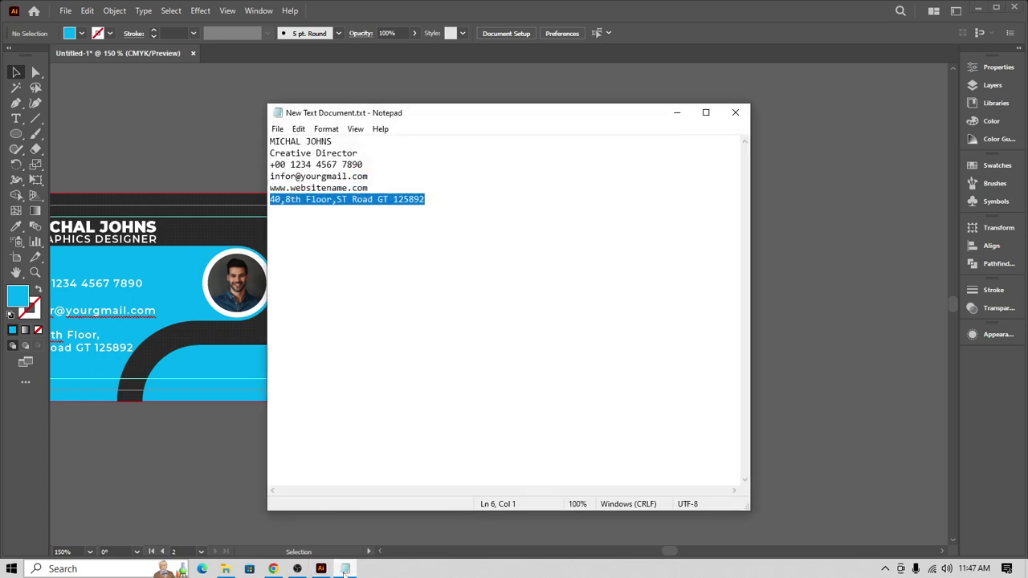
{"action": "left_click", "coordinate": [345, 568]}
{"action": "left_click", "coordinate": [273, 569]}
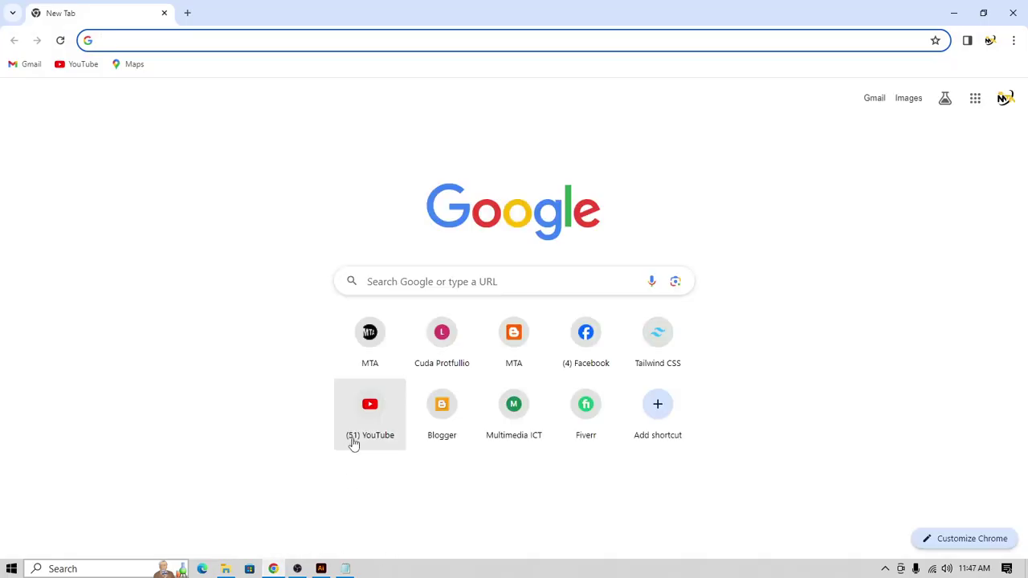
{"action": "left_click", "coordinate": [273, 569]}
Step: Switch to the Business Card folder in File Explorer, preview the logo pngtree-dark-blue-black-png-image_2348218.jpg and return to the card
{"action": "left_click", "coordinate": [226, 569]}
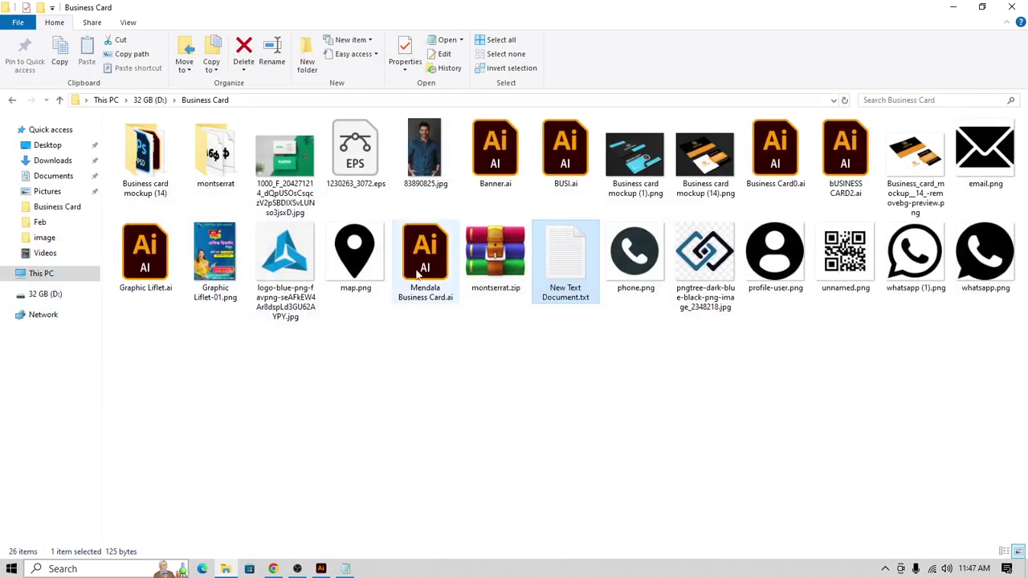
{"action": "left_click", "coordinate": [706, 255]}
{"action": "double_click", "coordinate": [707, 255]}
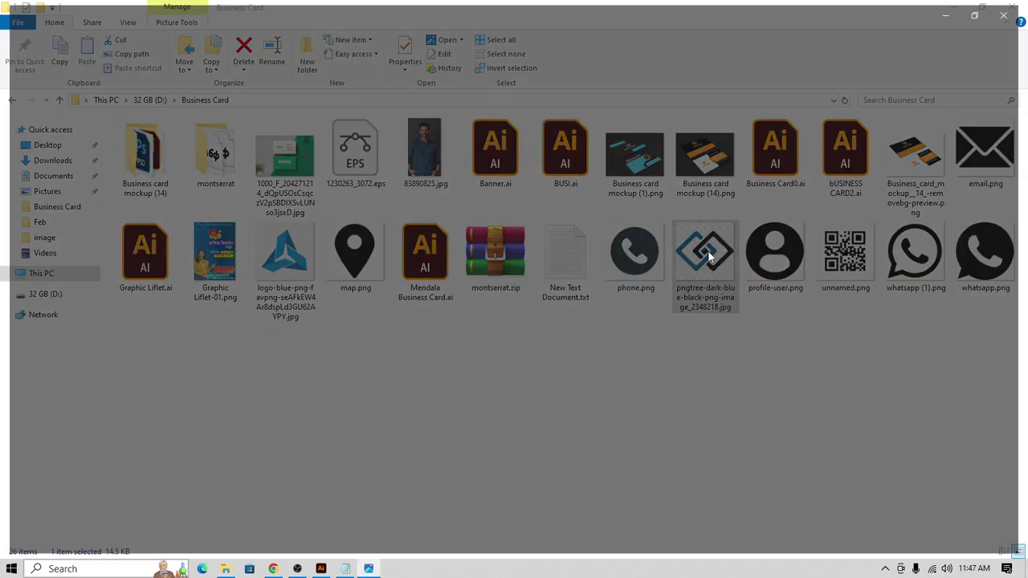
{"action": "left_click", "coordinate": [1013, 7]}
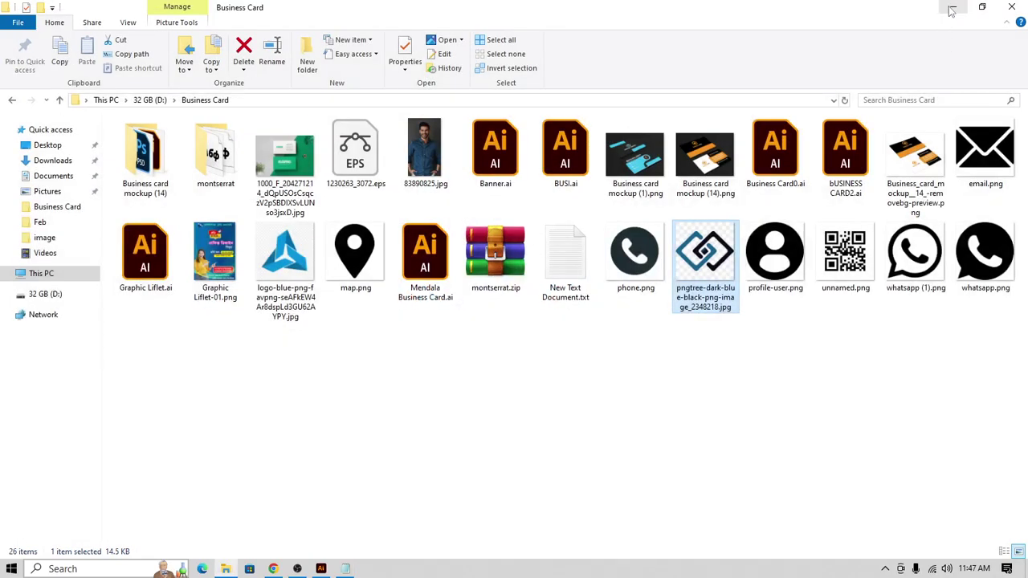
{"action": "left_click", "coordinate": [952, 10]}
Step: Place the logo image pngtree-dark-blue-black-png-image_2348218.jpg on the canvas below the back card
{"action": "left_click", "coordinate": [65, 10]}
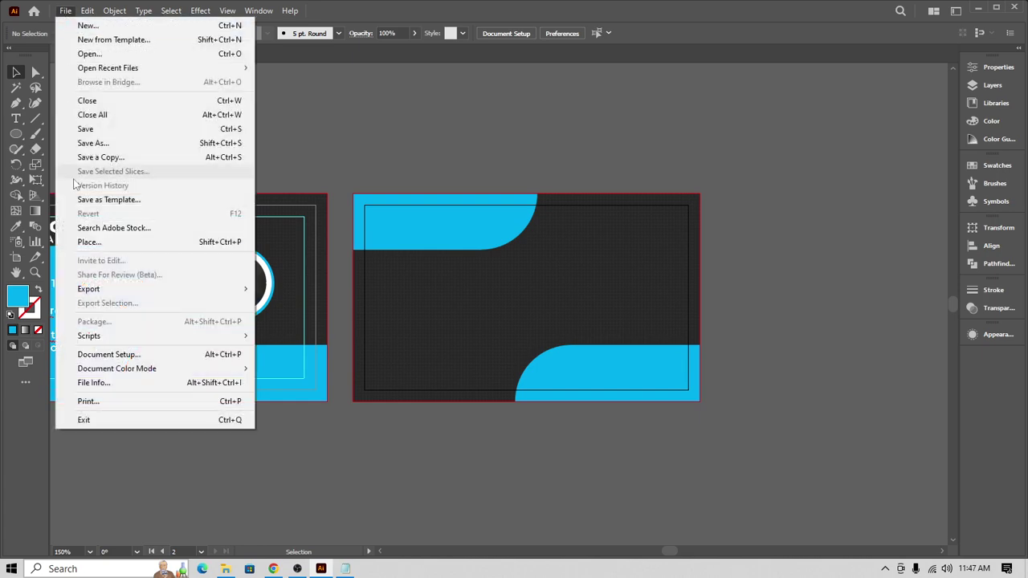
{"action": "left_click", "coordinate": [120, 241]}
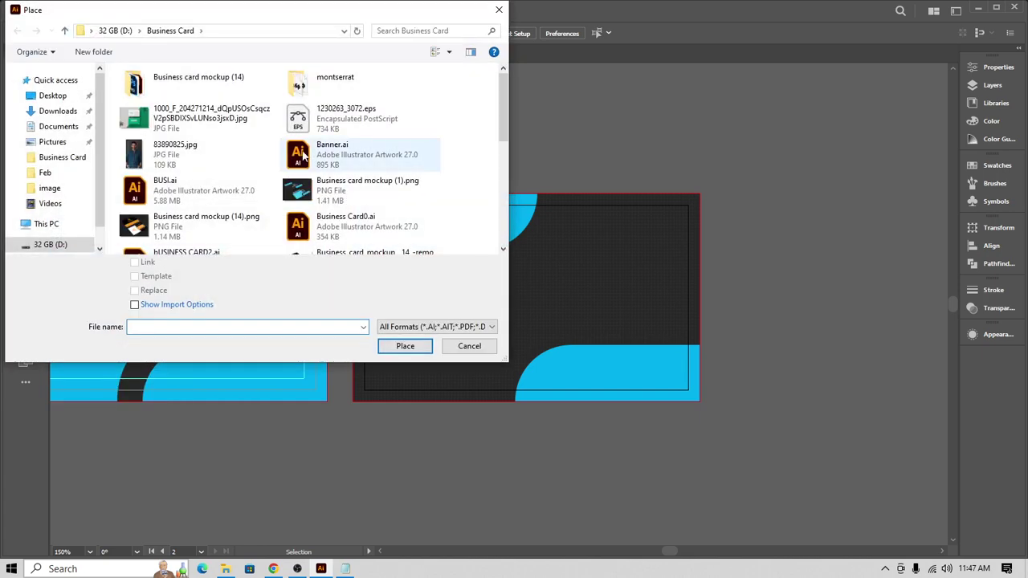
{"action": "scroll", "coordinate": [301, 177], "scroll_direction": "down", "scroll_amount": 8}
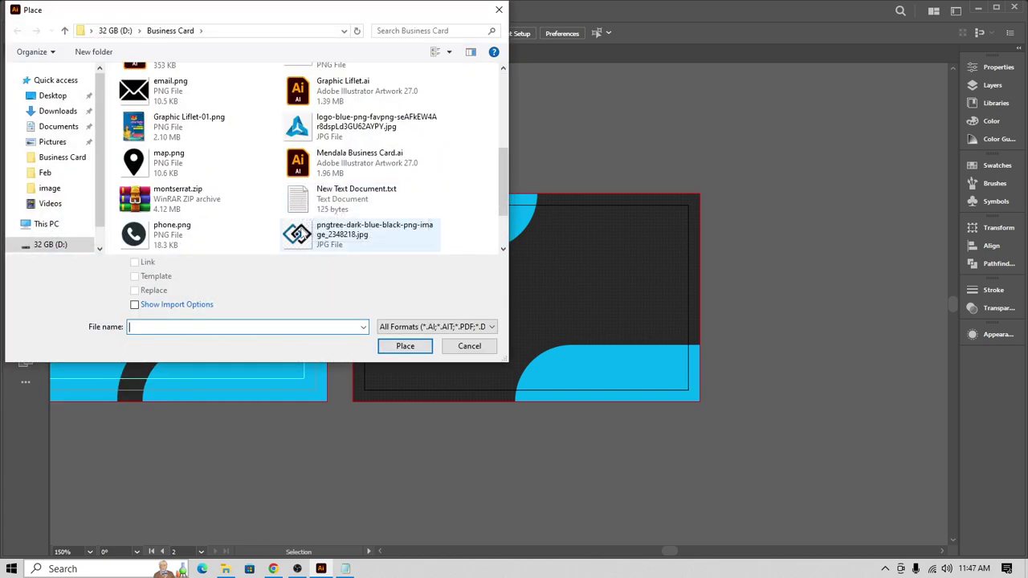
{"action": "double_click", "coordinate": [361, 233]}
{"action": "left_click", "coordinate": [494, 443]}
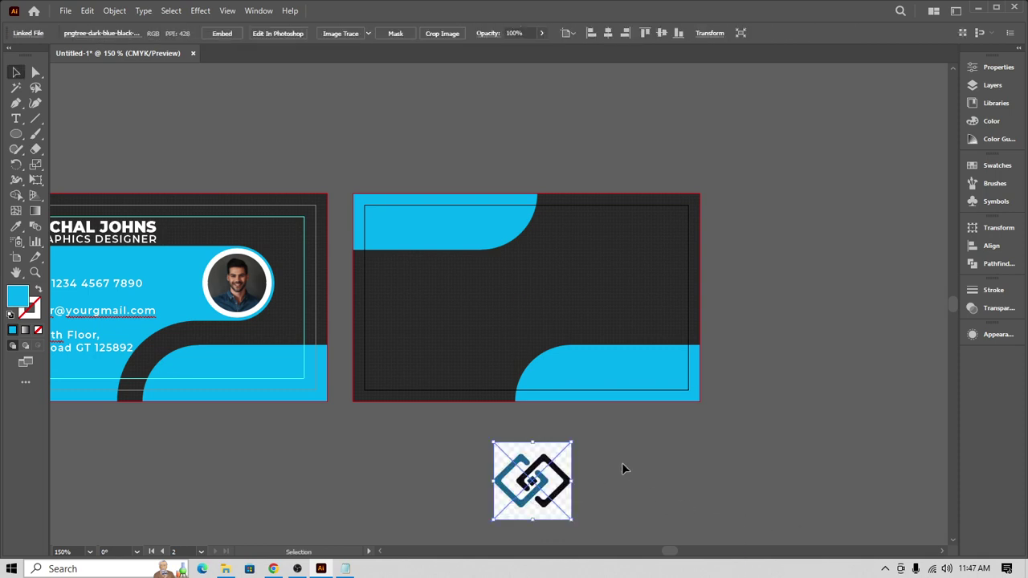
Step: Convert the placed logo image to vector paths with a default Image Trace and expand the result
{"action": "left_click", "coordinate": [339, 33]}
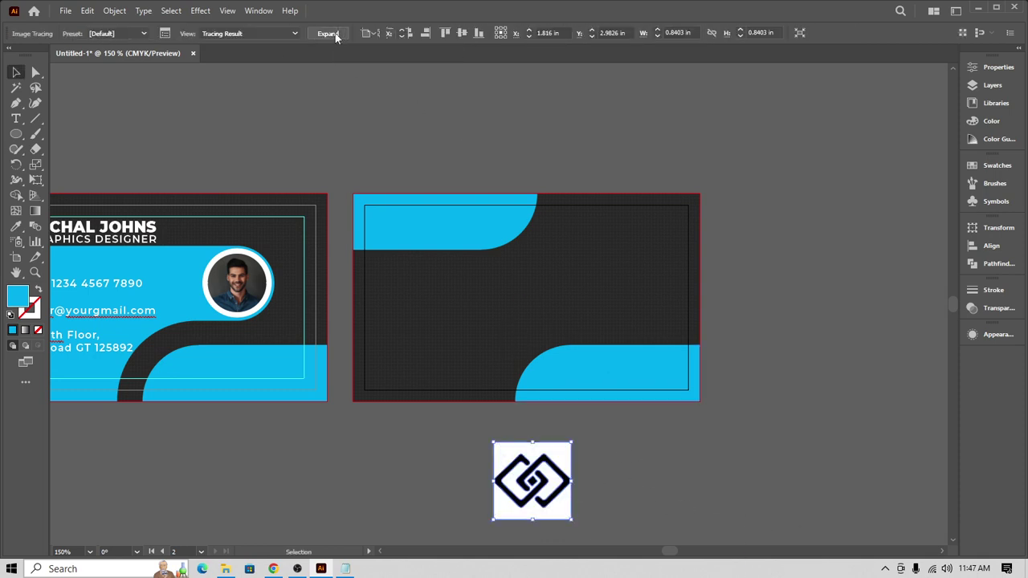
{"action": "left_click", "coordinate": [335, 32]}
{"action": "key", "text": "ctrl+z"}
{"action": "key", "text": "ctrl+shift+z"}
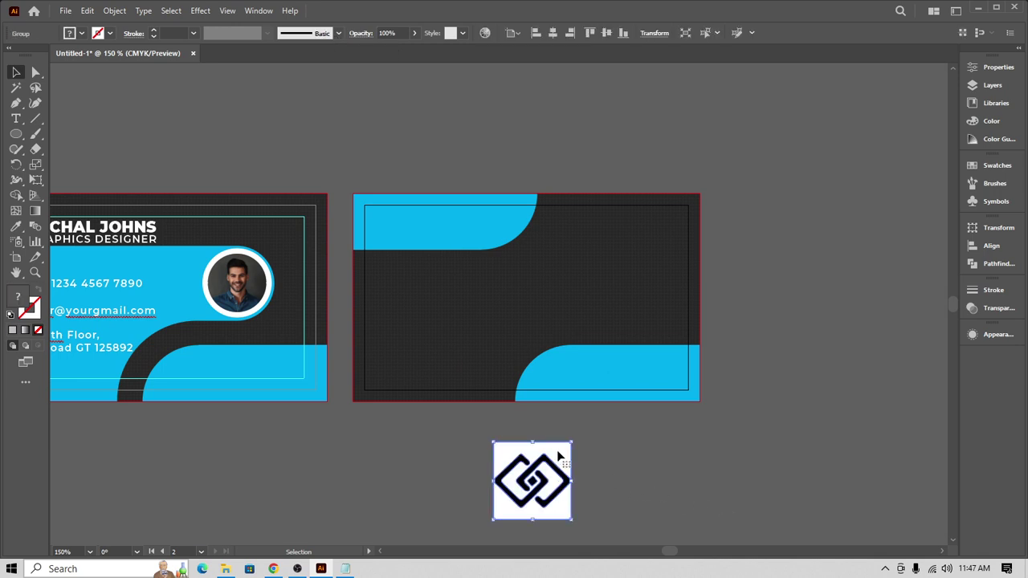
Step: Ungroup the traced logo and delete its white background shape
{"action": "right_click", "coordinate": [559, 453]}
{"action": "left_click", "coordinate": [595, 333]}
{"action": "left_click", "coordinate": [635, 452]}
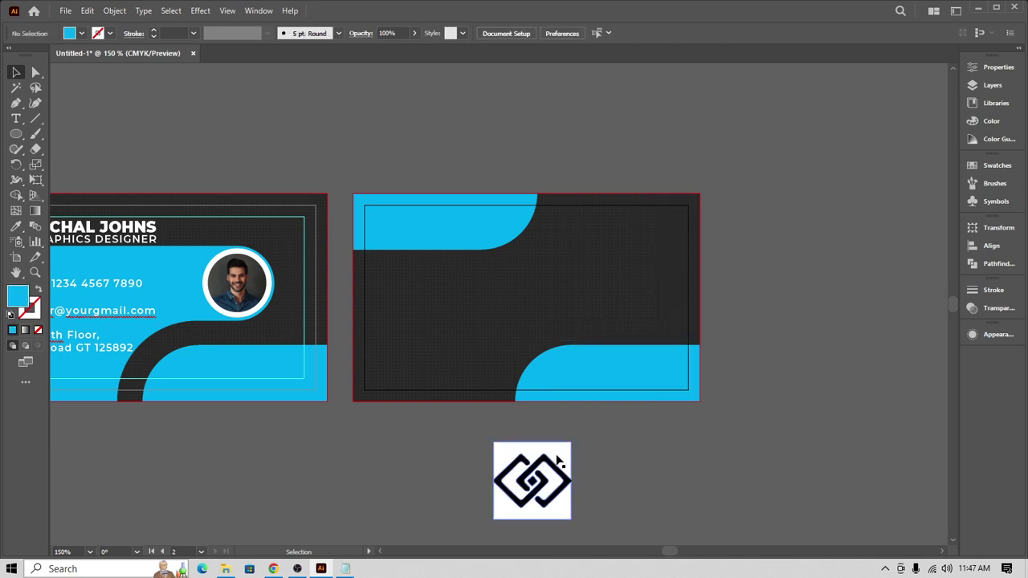
{"action": "left_click", "coordinate": [558, 460]}
{"action": "key", "text": "Delete"}
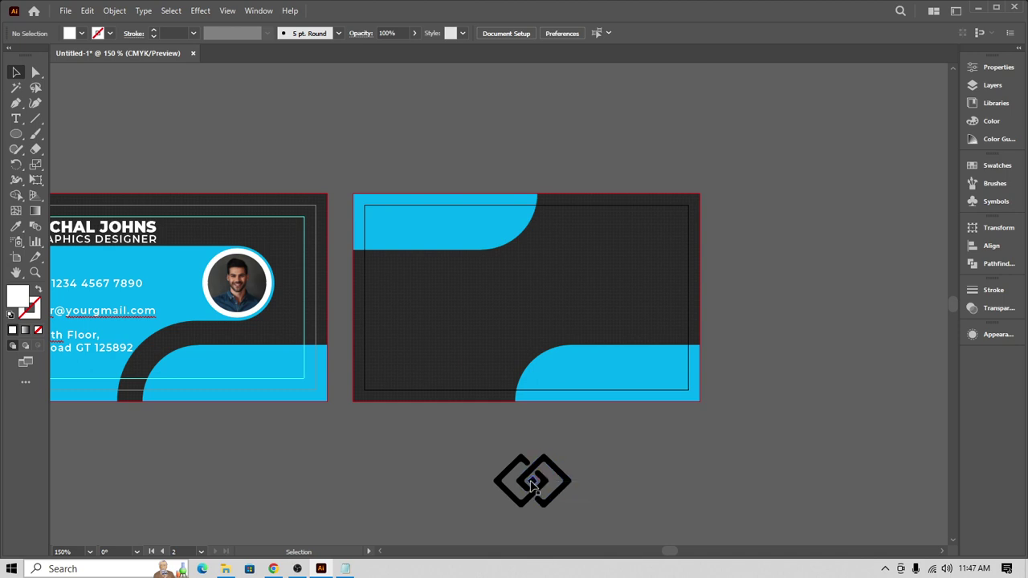
Step: Recolor the logo's left link with the blue sampled from the back card's lower-right shape
{"action": "left_click", "coordinate": [529, 508]}
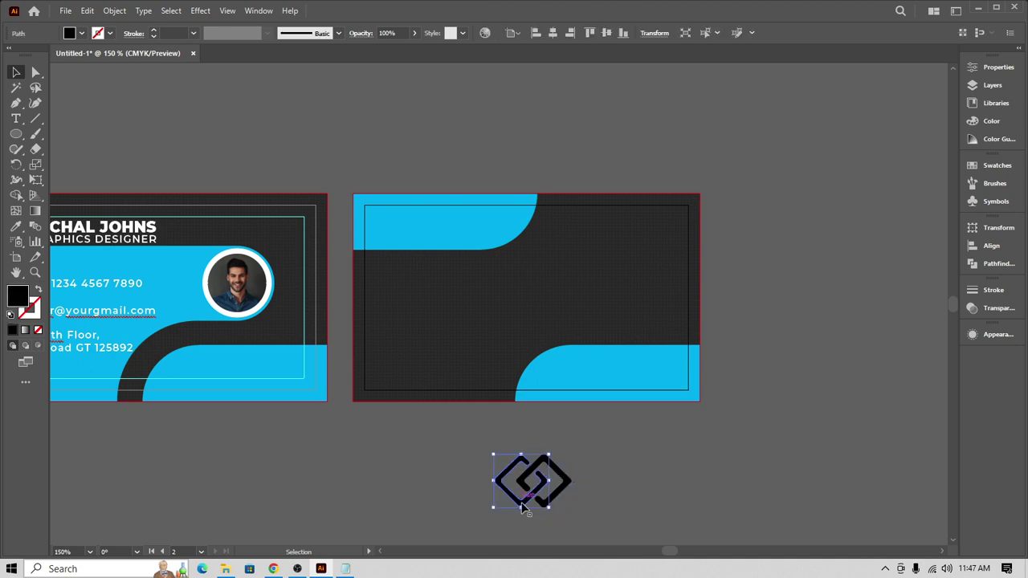
{"action": "left_click", "coordinate": [16, 226]}
{"action": "left_click", "coordinate": [597, 342]}
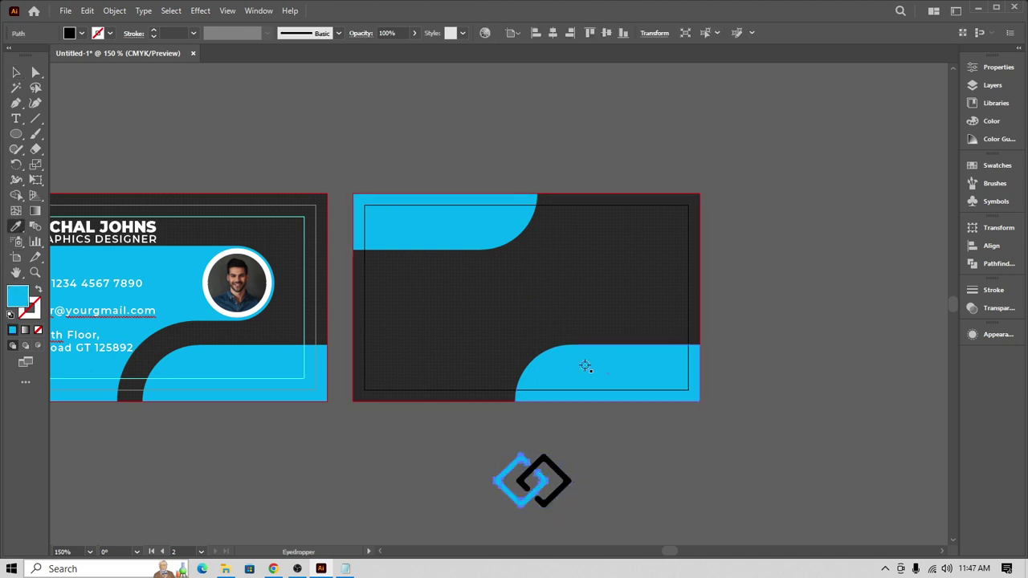
{"action": "left_click", "coordinate": [16, 73]}
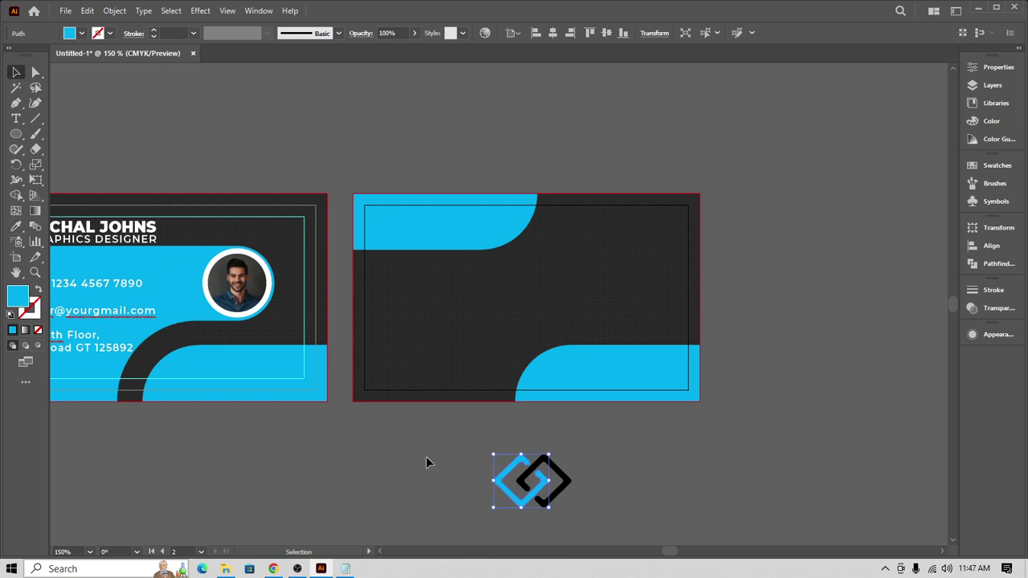
Step: Fill the logo's right link with the white swatch
{"action": "left_click", "coordinate": [567, 482]}
{"action": "left_click", "coordinate": [83, 34]}
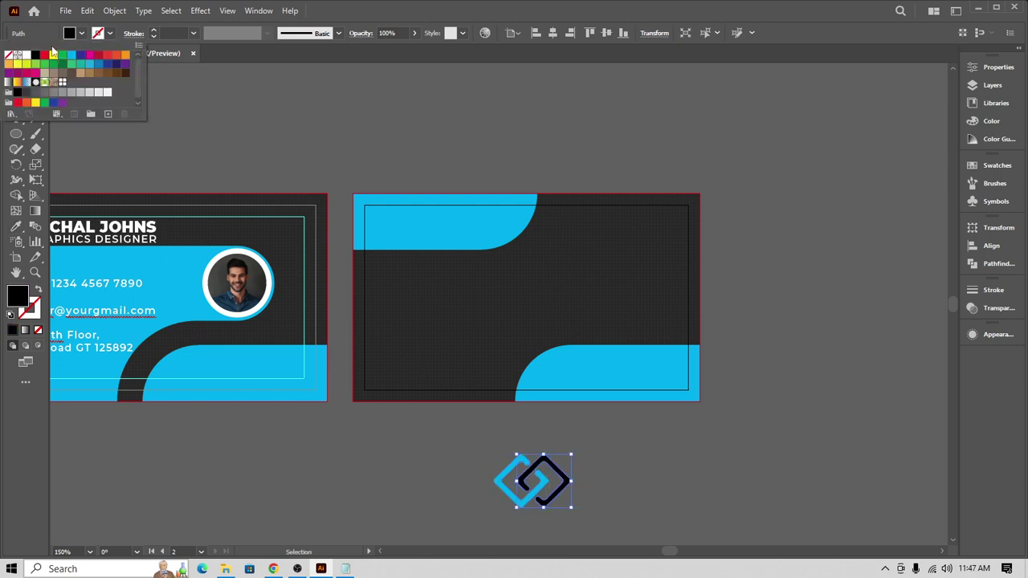
{"action": "left_click", "coordinate": [20, 56]}
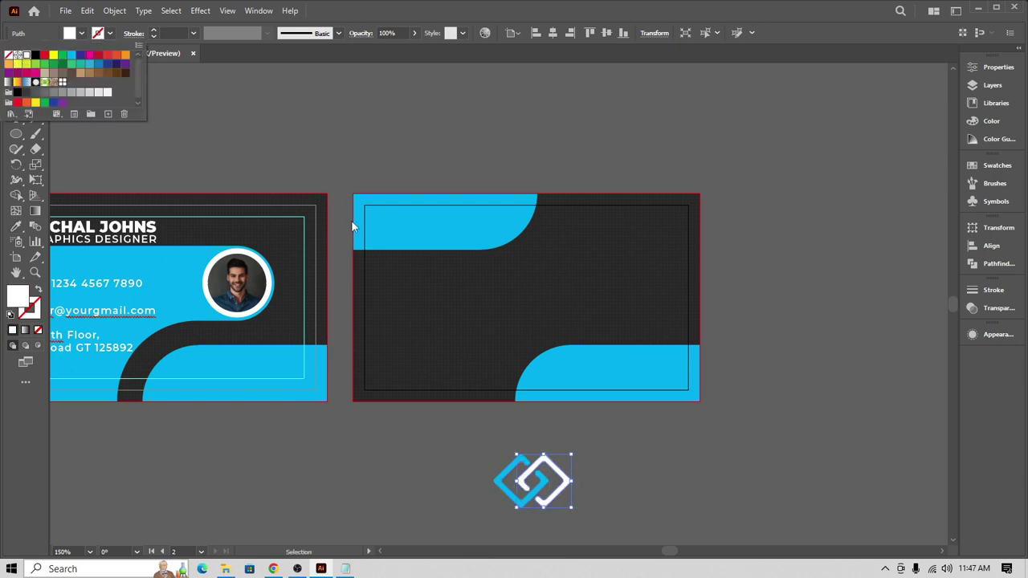
{"action": "left_click", "coordinate": [745, 273]}
Step: Scale the whole logo down to about 0.63 by 0.44 in and move it to the middle of the back card
{"action": "left_click_drag", "start_coordinate": [474, 436], "coordinate": [564, 503]}
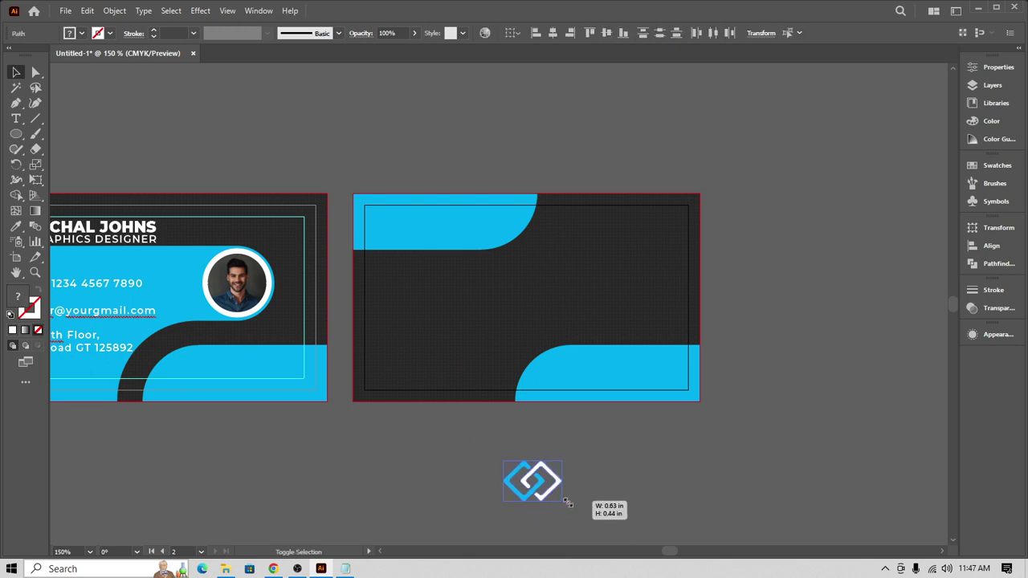
{"action": "left_click", "coordinate": [640, 471]}
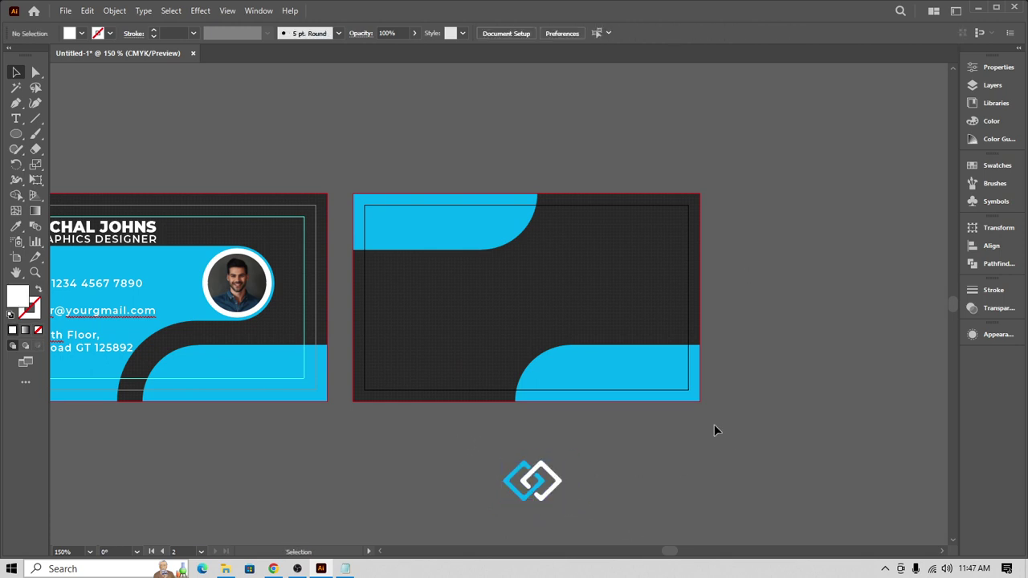
{"action": "left_click", "coordinate": [390, 221]}
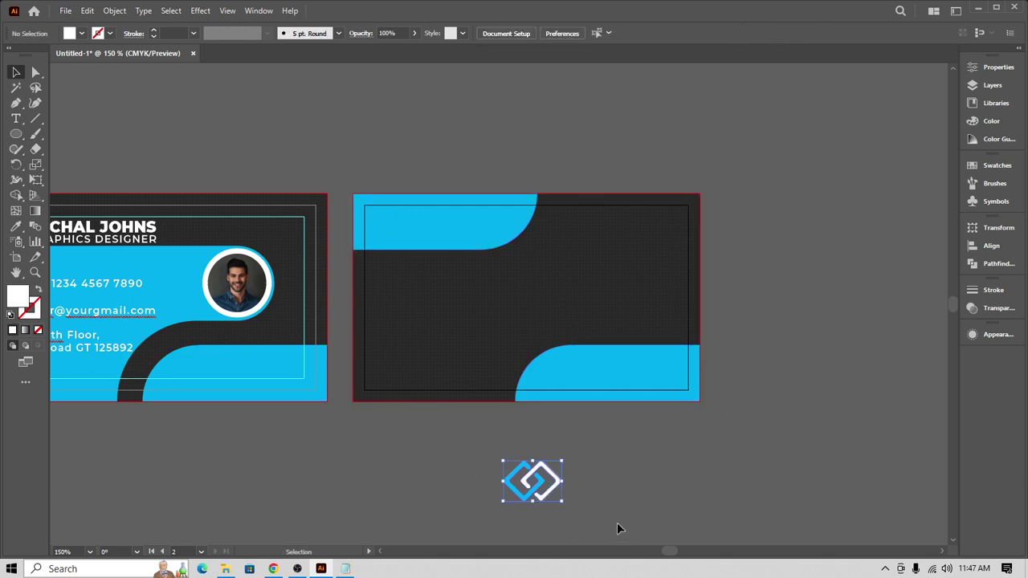
{"action": "left_click_drag", "start_coordinate": [533, 482], "coordinate": [523, 294]}
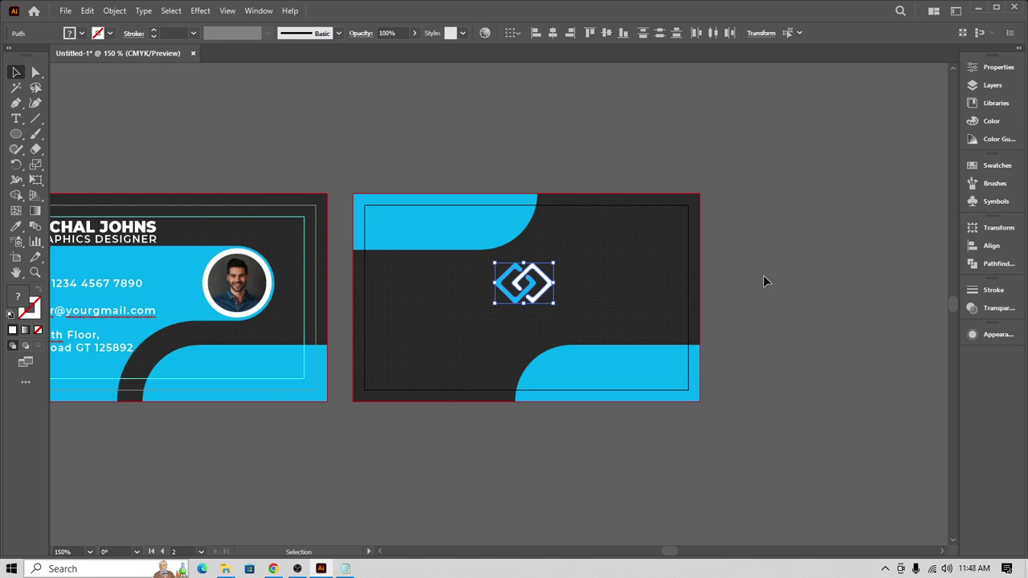
Step: Copy the name and GRAPHICS DESIGNER title from the front card to just below the logo on the back card
{"action": "left_click_drag", "start_coordinate": [731, 278], "coordinate": [832, 275]}
{"action": "left_click", "coordinate": [274, 202]}
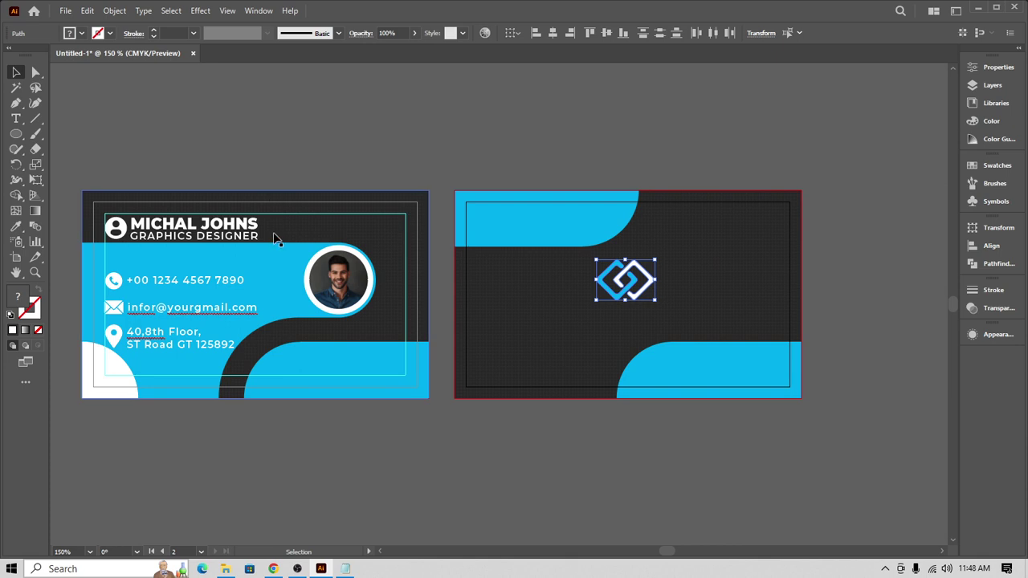
{"action": "left_click", "coordinate": [327, 170]}
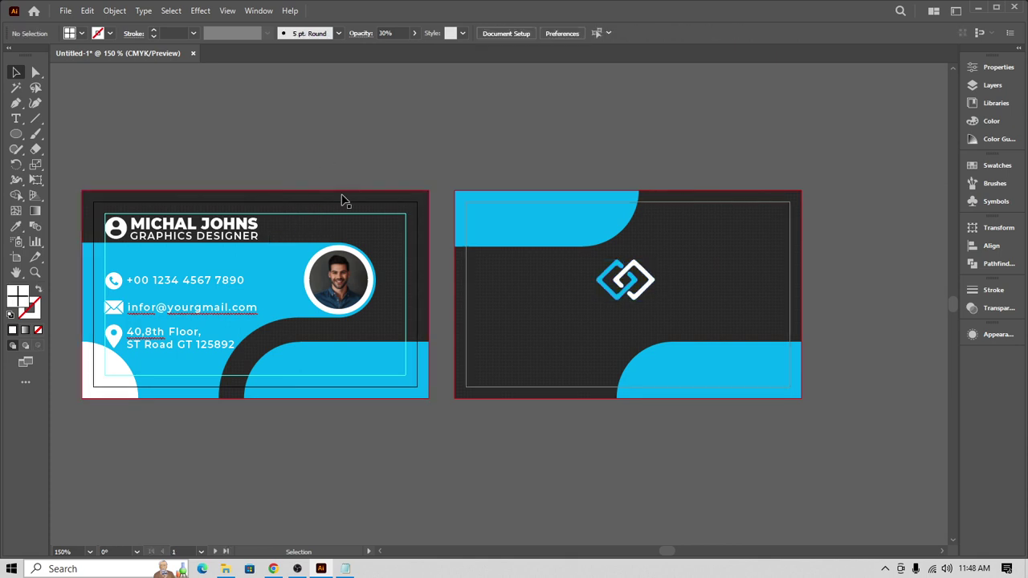
{"action": "left_click", "coordinate": [340, 208]}
{"action": "key", "text": "ctrl+shift+a"}
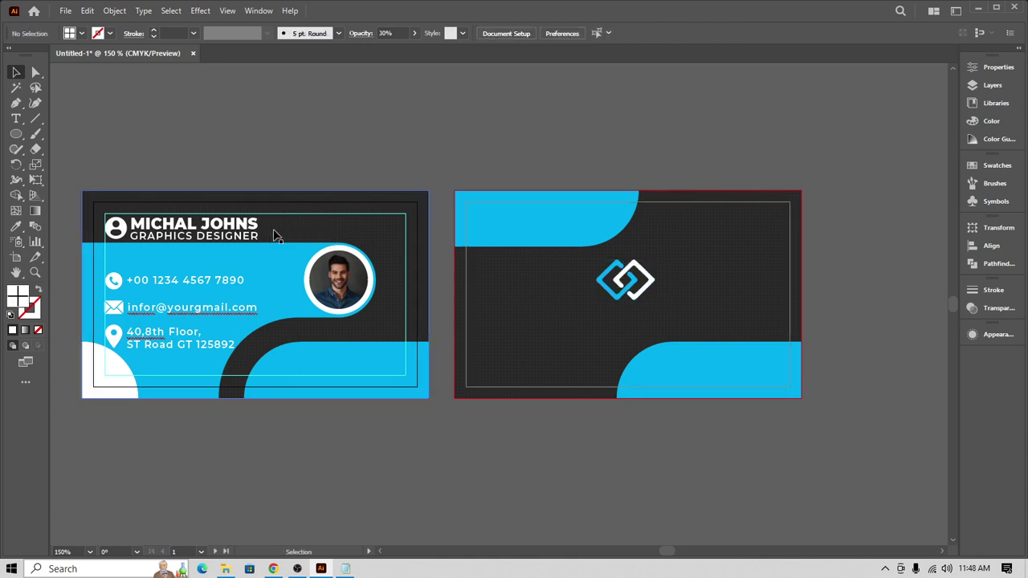
{"action": "key", "text": "a"}
{"action": "left_click_drag", "start_coordinate": [271, 239], "coordinate": [239, 230]}
{"action": "key", "text": "v"}
{"action": "key", "text": "ctrl+shift+a"}
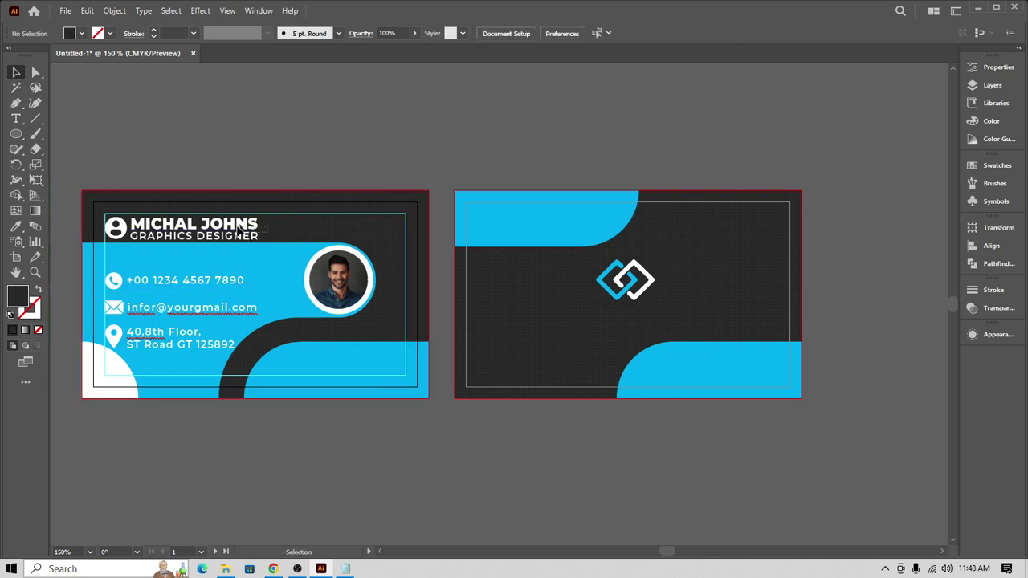
{"action": "left_click_drag", "start_coordinate": [178, 224], "coordinate": [189, 231]}
{"action": "left_click_drag", "start_coordinate": [528, 278], "coordinate": [627, 318]}
{"action": "key", "text": "ctrl+shift+a"}
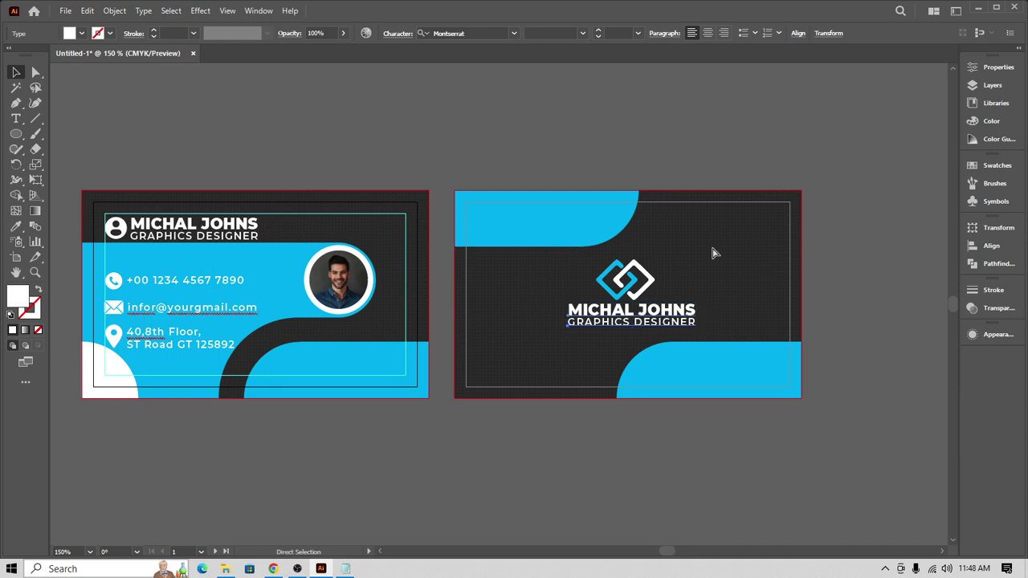
Step: Group the logo parts and the text lines separately, and center both groups horizontally on the back card
{"action": "left_click", "coordinate": [714, 252]}
{"action": "left_click", "coordinate": [602, 281]}
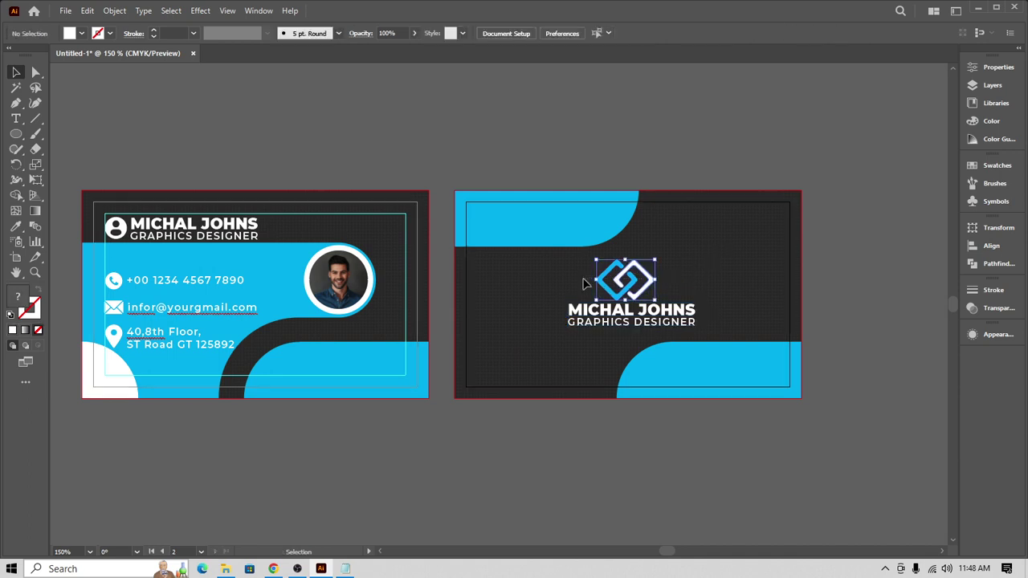
{"action": "key", "text": "v"}
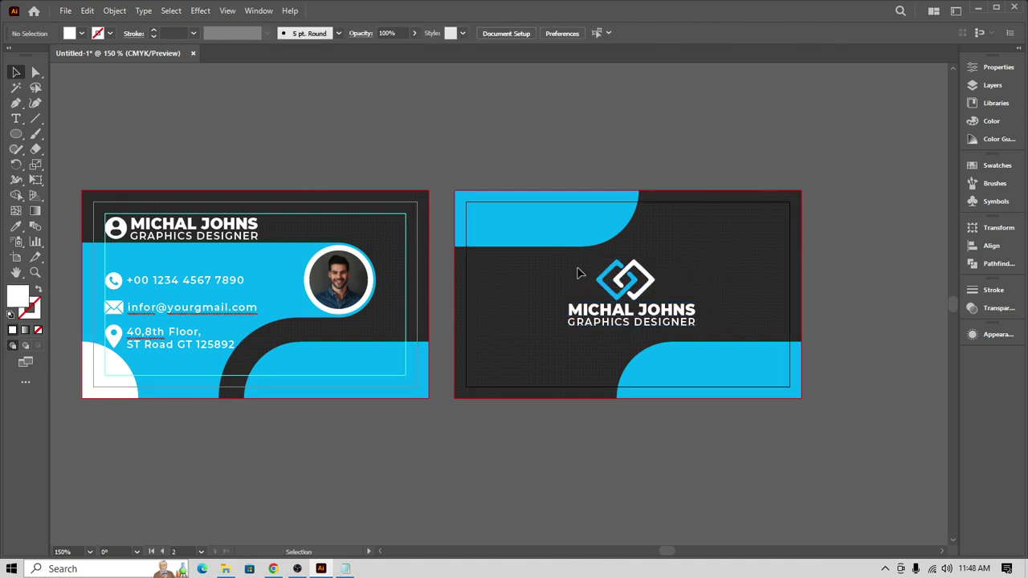
{"action": "left_click_drag", "start_coordinate": [578, 269], "coordinate": [697, 333]}
{"action": "key", "text": "ctrl+g"}
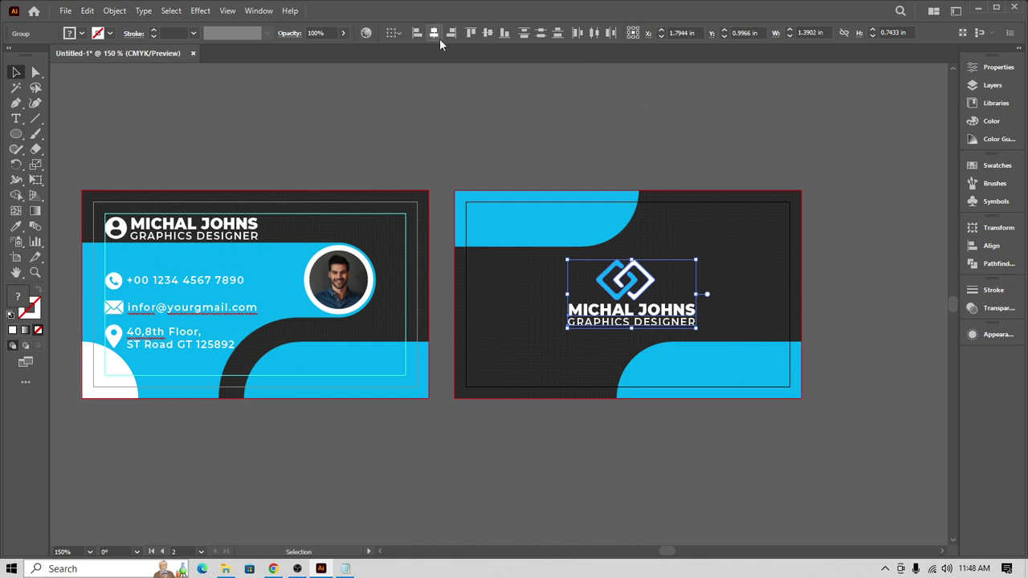
{"action": "left_click", "coordinate": [434, 33]}
{"action": "left_click", "coordinate": [630, 162]}
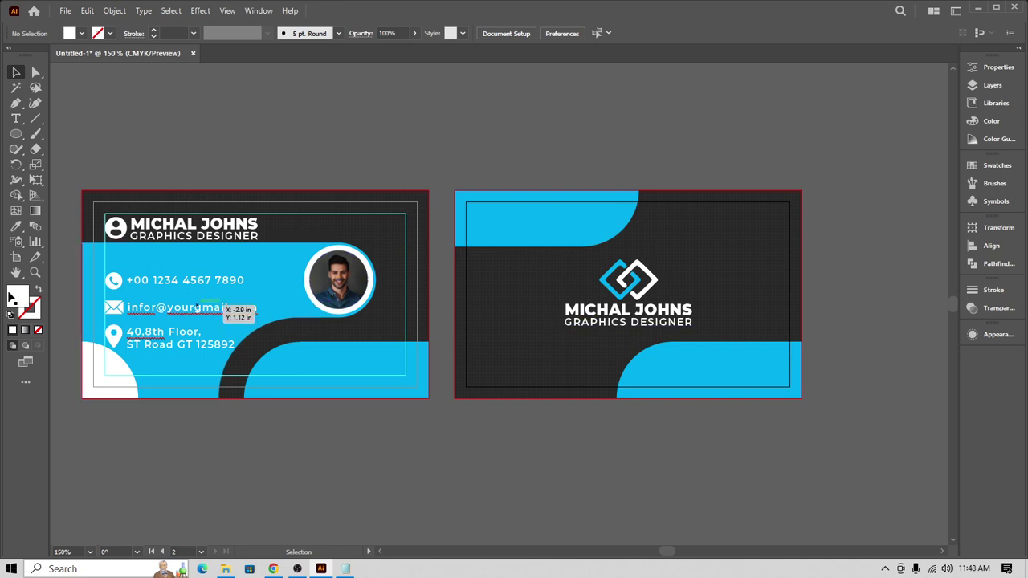
Step: Draw a white circle about 0.78 in in diameter, centered on the back card's lower-right corner
{"action": "left_click", "coordinate": [16, 134]}
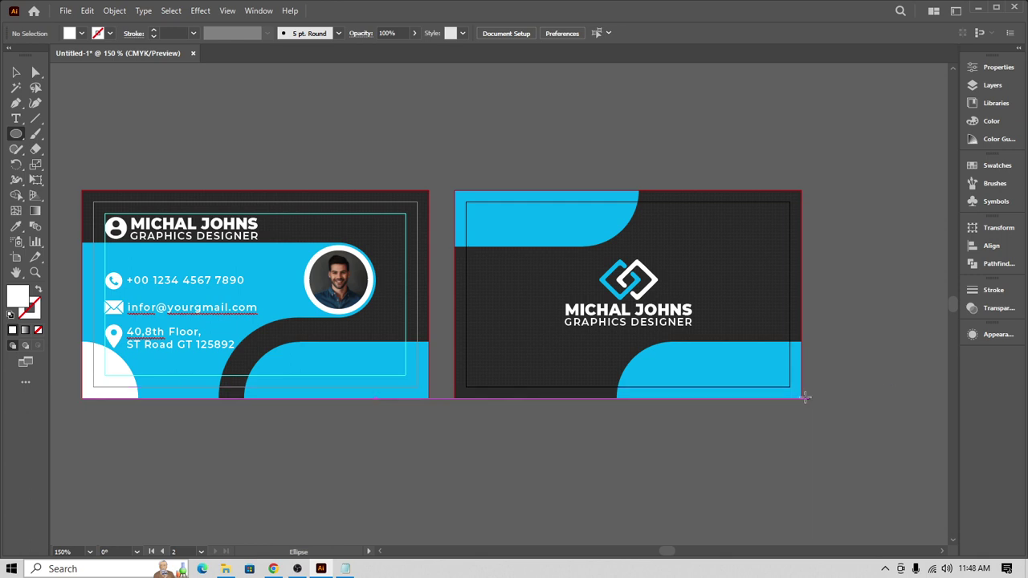
{"action": "left_click_drag", "start_coordinate": [799, 399], "coordinate": [838, 434]}
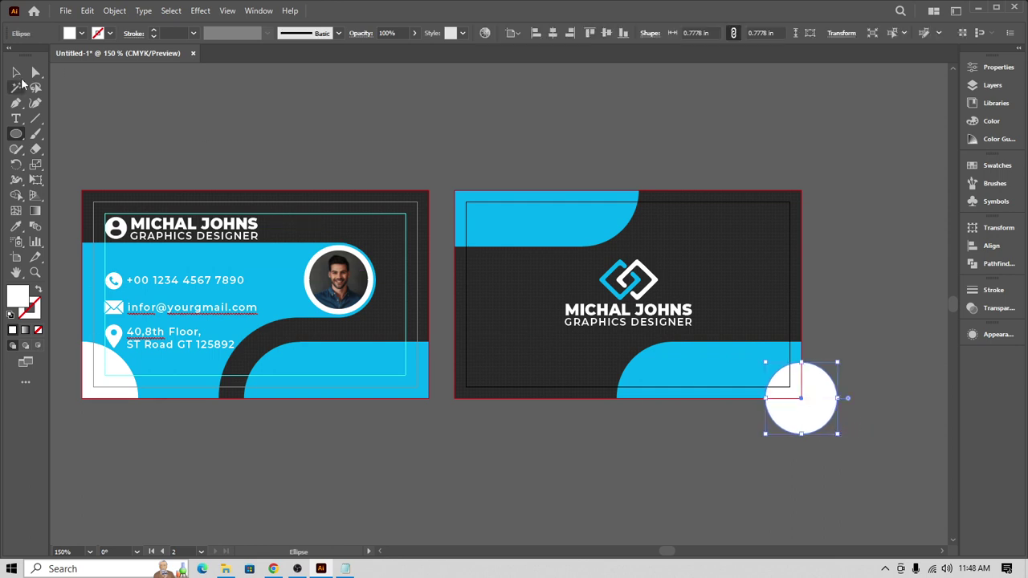
{"action": "left_click", "coordinate": [17, 72]}
{"action": "left_click", "coordinate": [695, 146]}
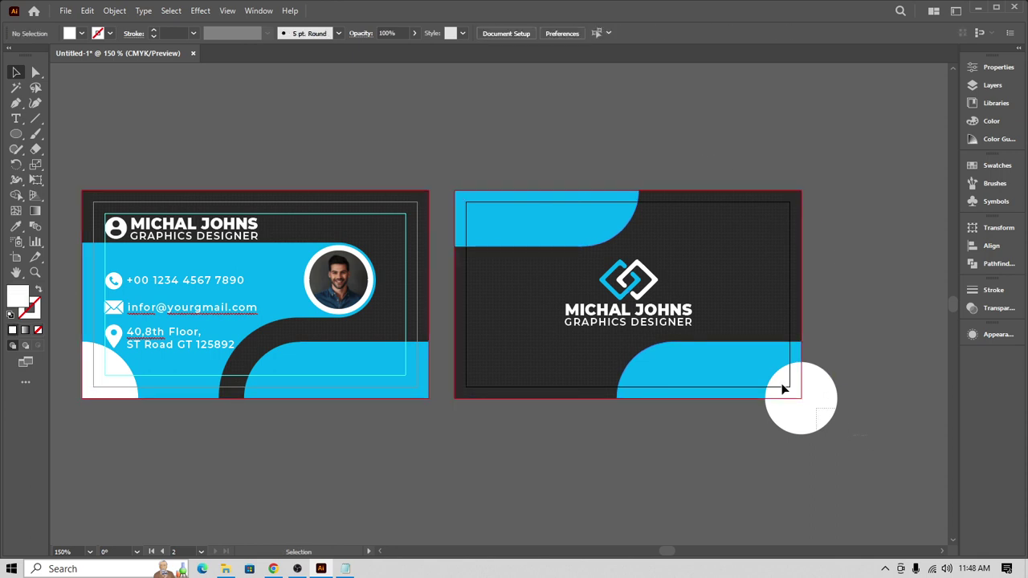
Step: Turn on Trim View to preview both cards without their bleed areas
{"action": "left_click_drag", "start_coordinate": [783, 387], "coordinate": [688, 236]}
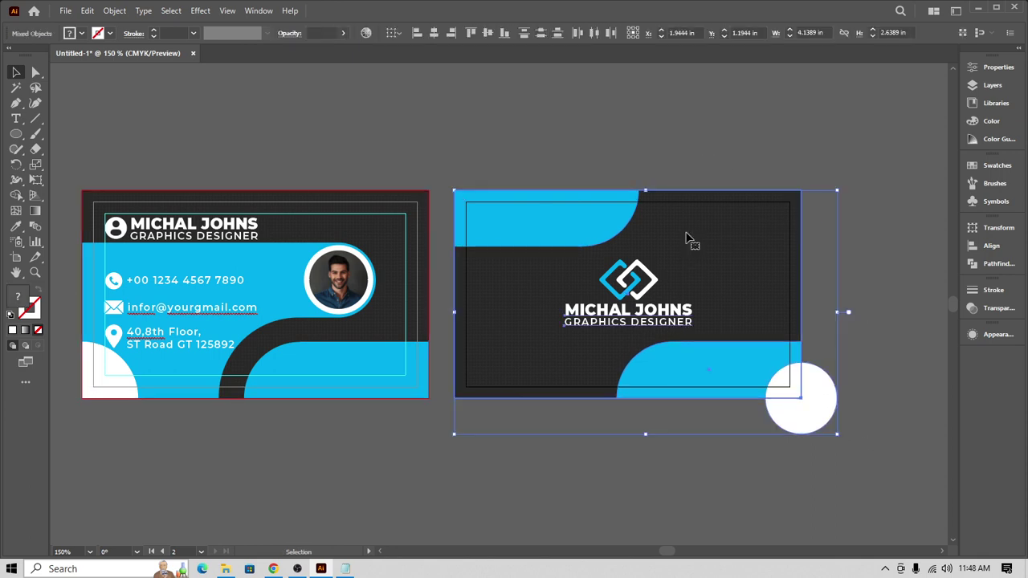
{"action": "left_click", "coordinate": [811, 157]}
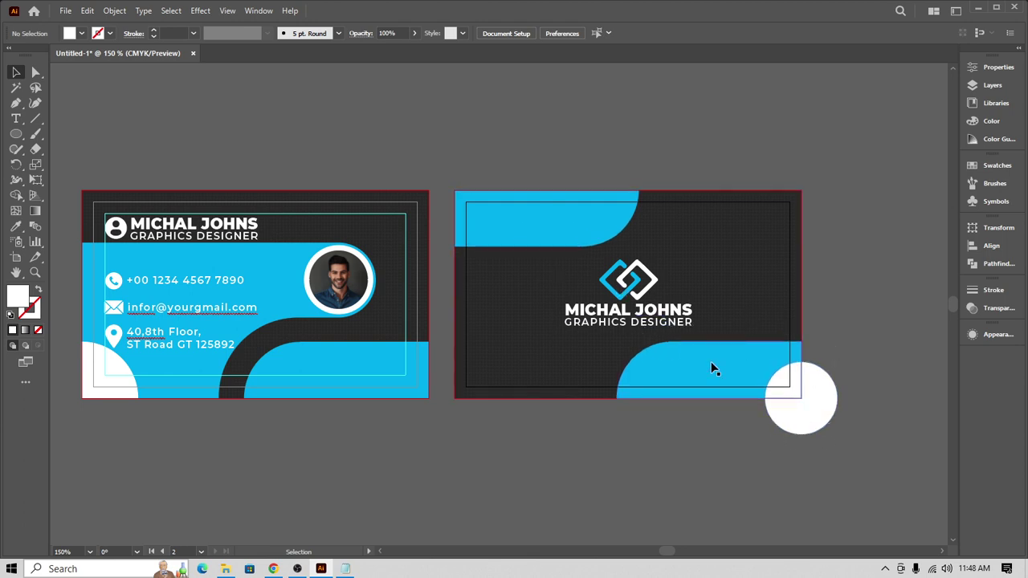
{"action": "left_click", "coordinate": [228, 11]}
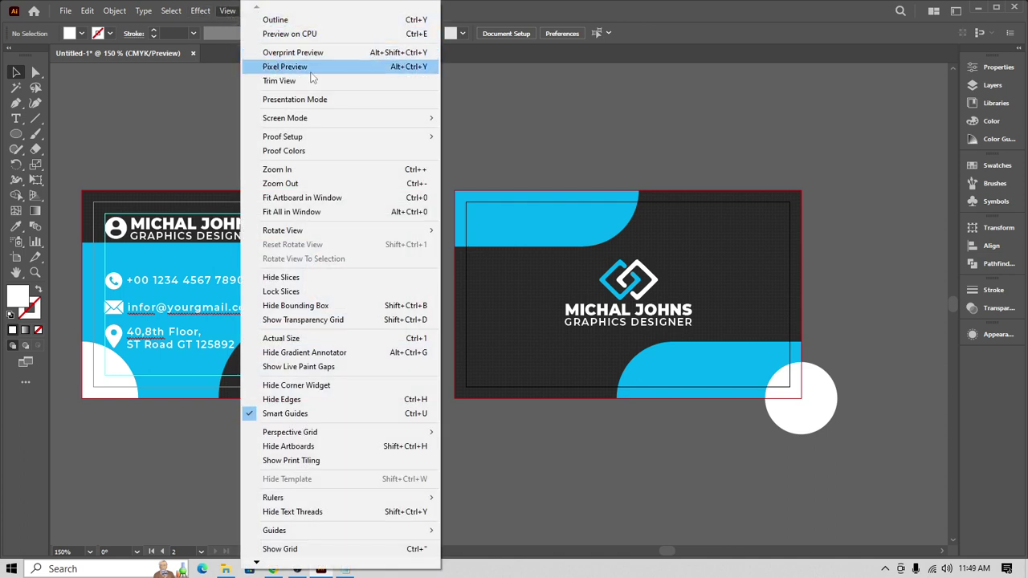
{"action": "left_click", "coordinate": [281, 80]}
Step: Cut away the part of the white circle outside the back card and select all artwork on both cards
{"action": "left_click", "coordinate": [801, 398]}
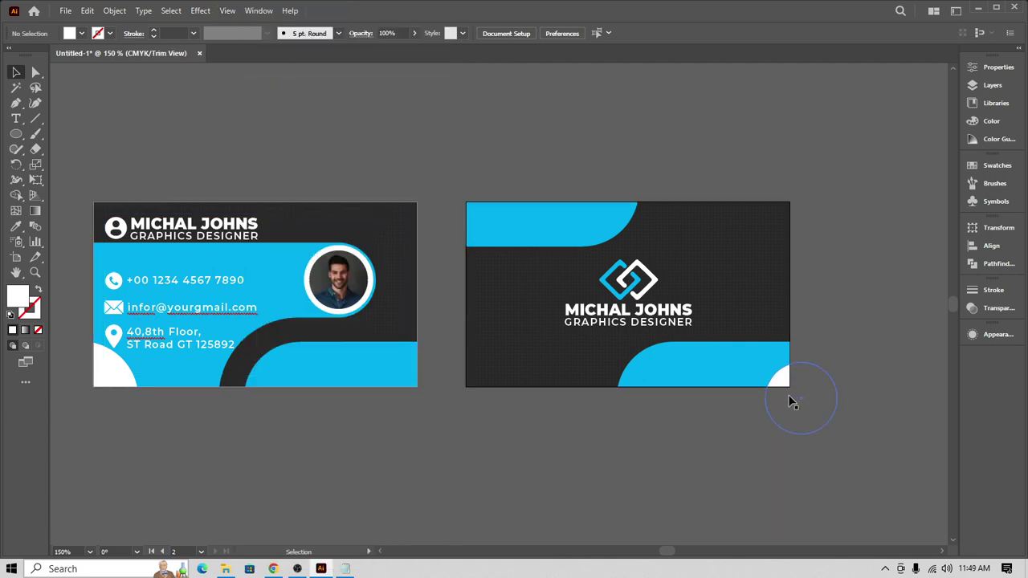
{"action": "left_click", "coordinate": [791, 399]}
{"action": "key", "text": "v"}
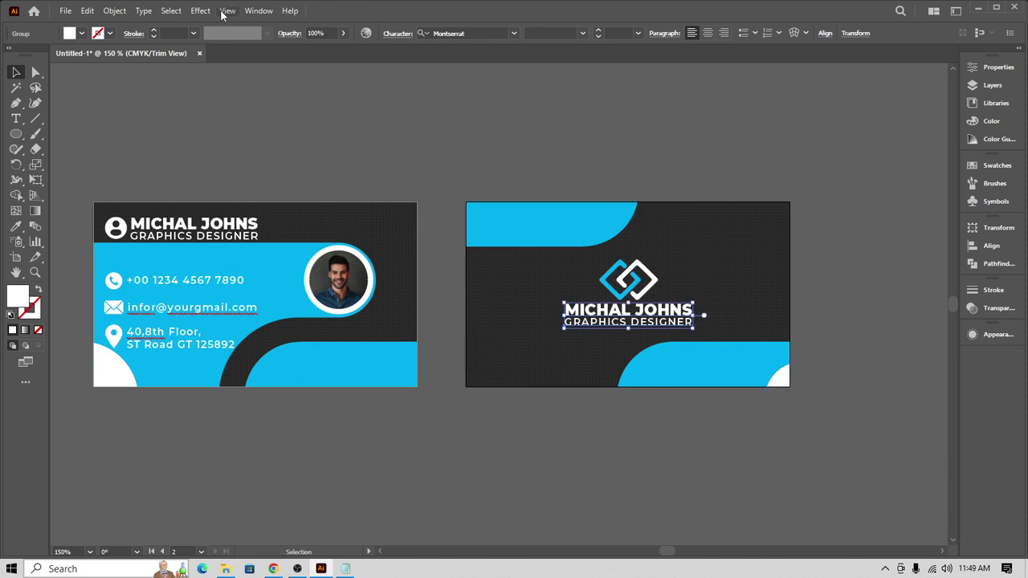
{"action": "key", "text": "ctrl+a"}
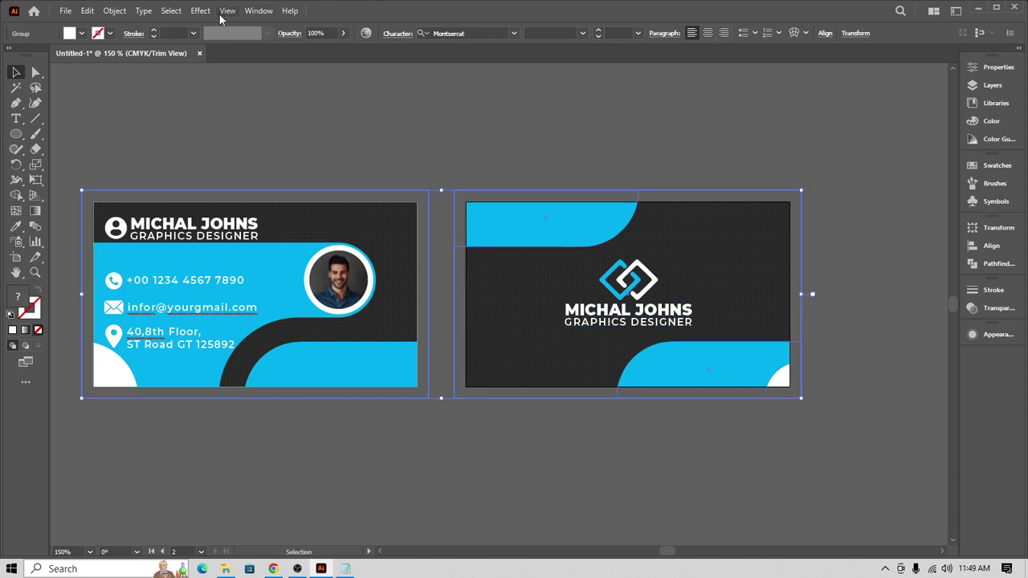
Step: Deselect the artwork and turn off Trim View to show the full bleed areas of both cards
{"action": "left_click", "coordinate": [609, 128]}
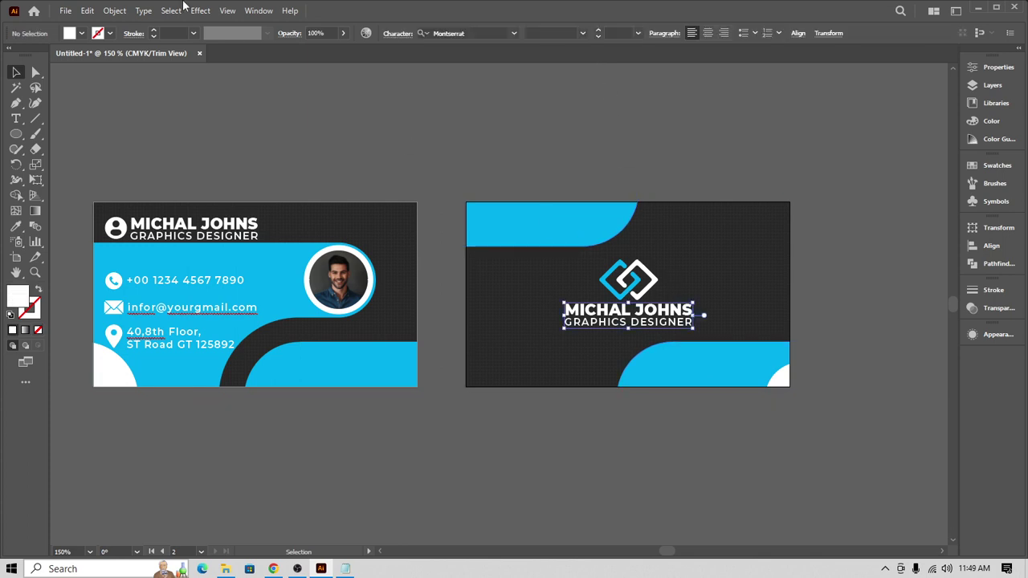
{"action": "left_click", "coordinate": [227, 10]}
{"action": "left_click", "coordinate": [273, 81]}
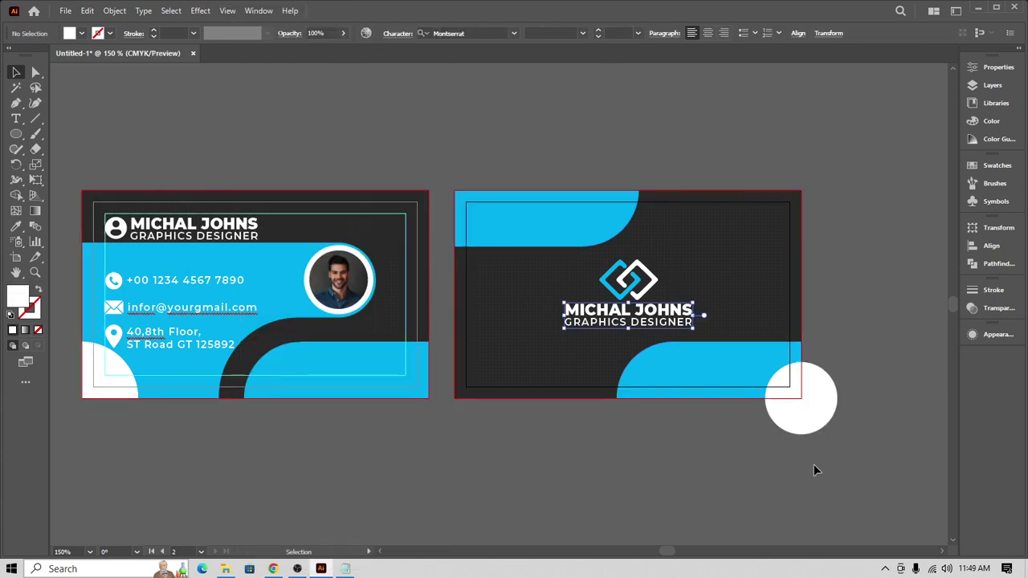
{"action": "left_click", "coordinate": [811, 414]}
{"action": "left_click_drag", "start_coordinate": [814, 420], "coordinate": [809, 420]}
{"action": "left_click", "coordinate": [873, 427]}
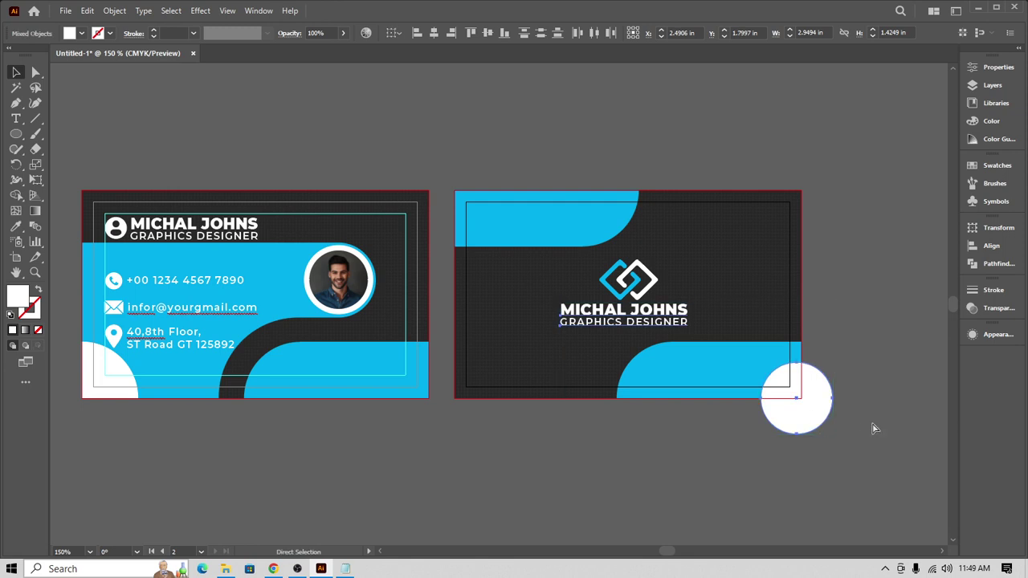
{"action": "key", "text": "ctrl+z"}
Step: Nudge the white circle up and inward until its center sits on the back card's lower-right trim corner
{"action": "left_click", "coordinate": [821, 414]}
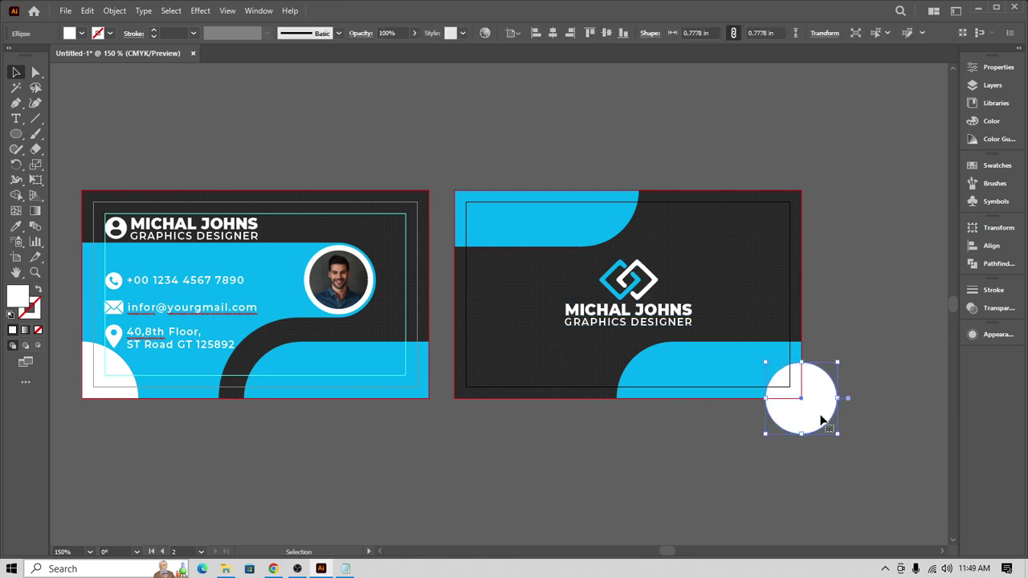
{"action": "key", "text": "Up"}
{"action": "key", "text": "Up"}
{"action": "key", "text": "Left"}
{"action": "key", "text": "Left"}
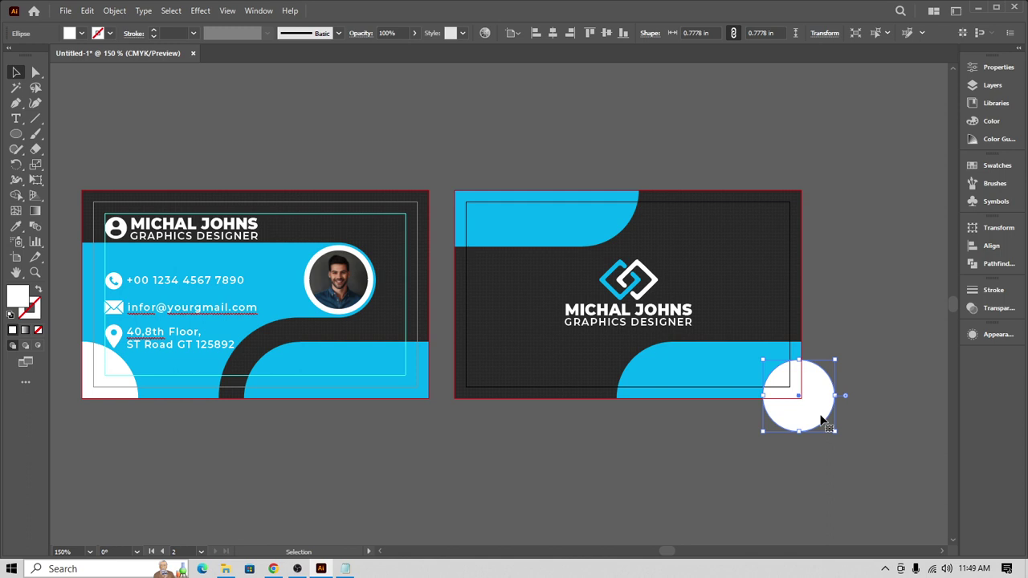
{"action": "key", "text": "Up"}
{"action": "key", "text": "Left"}
{"action": "key", "text": "Up"}
{"action": "key", "text": "Up"}
{"action": "key", "text": "Left"}
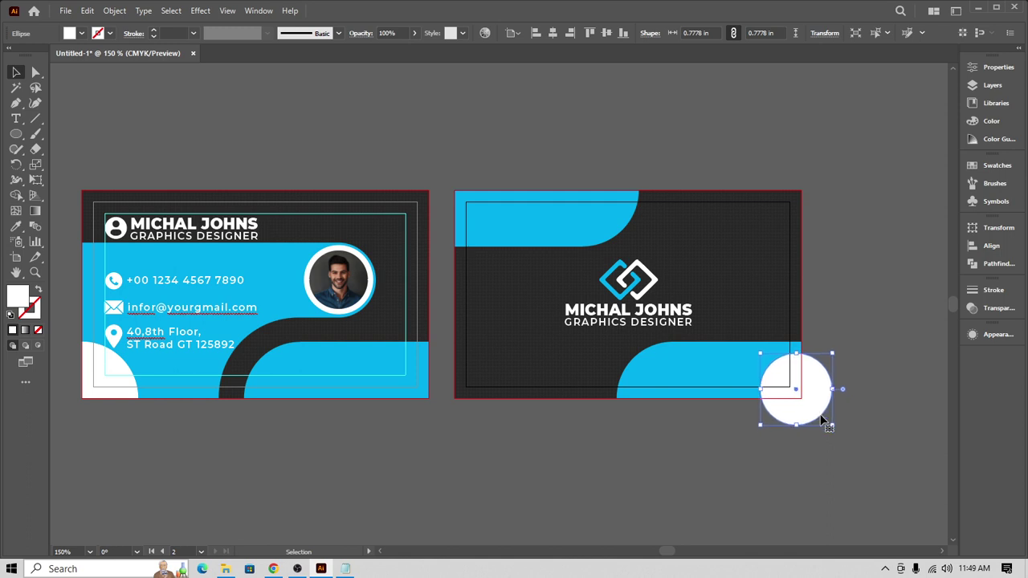
{"action": "key", "text": "Left"}
{"action": "key", "text": "Left"}
{"action": "key", "text": "Left"}
{"action": "key", "text": "Up"}
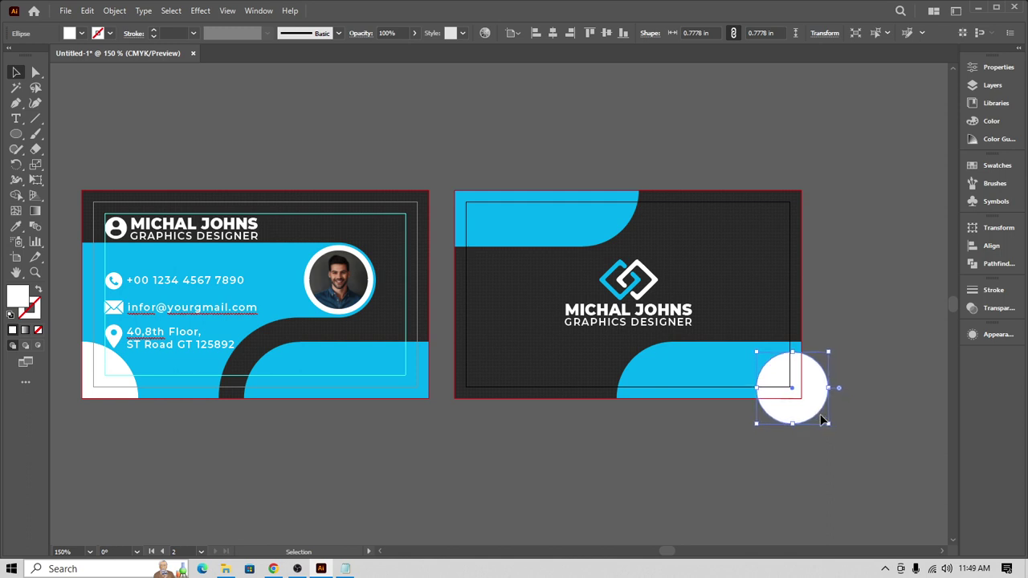
{"action": "key", "text": "Left"}
{"action": "key", "text": "Up"}
{"action": "key", "text": "Left"}
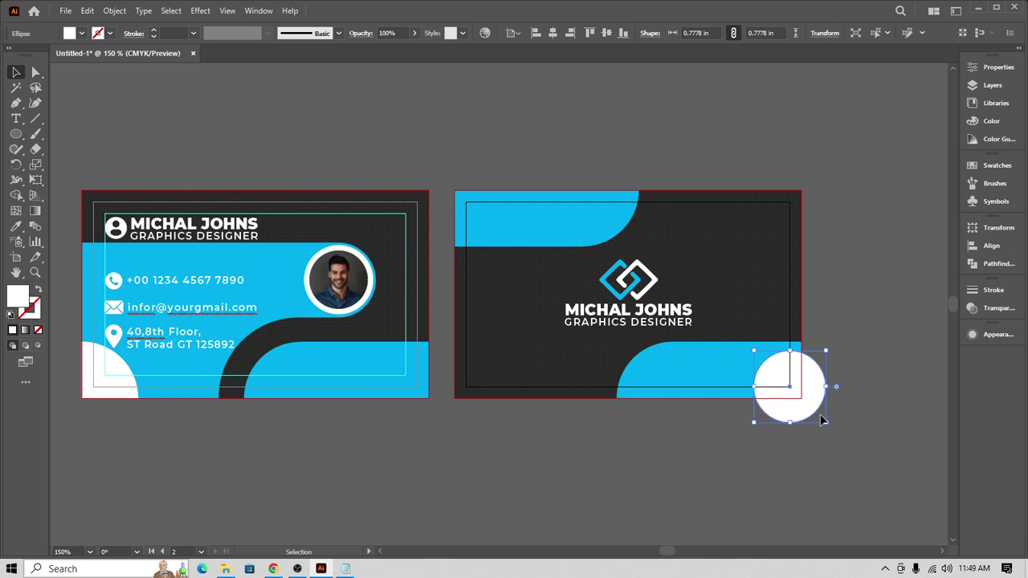
Step: Deselect the circle and turn on Trim View to preview both cards without bleed
{"action": "left_click", "coordinate": [846, 340]}
{"action": "left_click", "coordinate": [227, 11]}
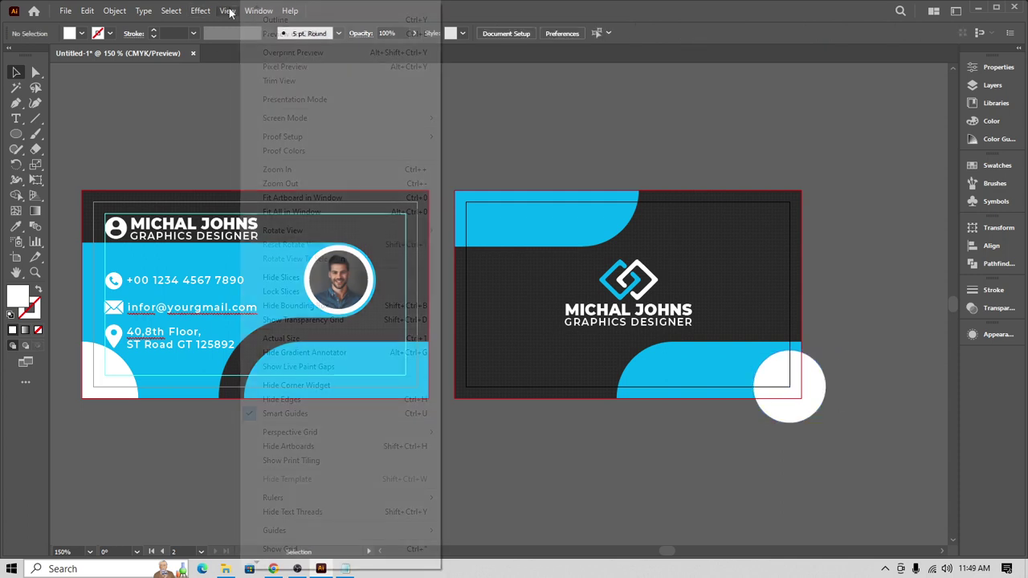
{"action": "left_click", "coordinate": [278, 81]}
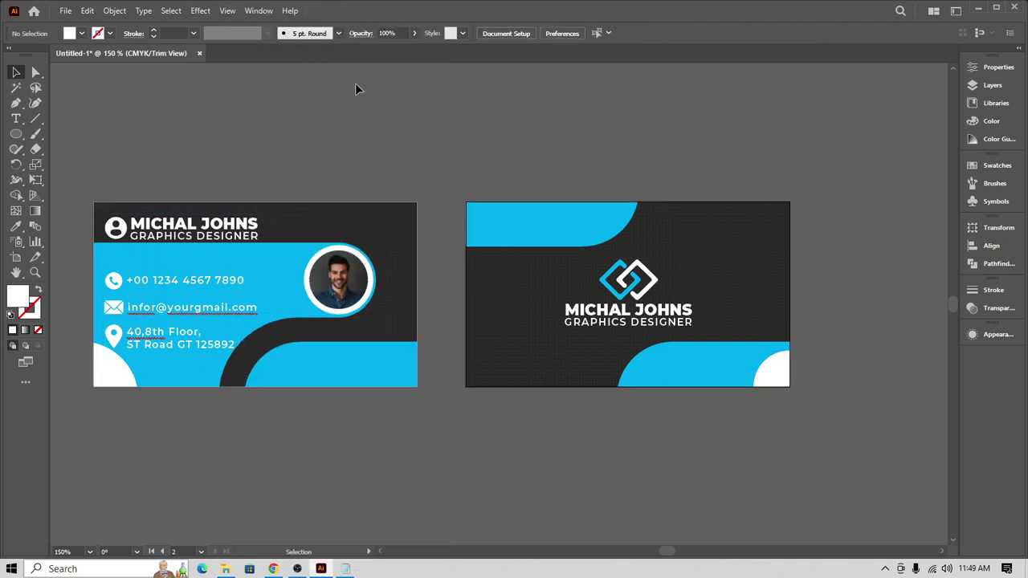
Step: Fine-tune the back card's white corner circle by nudging it slightly down and to the left
{"action": "left_click", "coordinate": [793, 376]}
{"action": "key", "text": "Down"}
{"action": "key", "text": "Down"}
{"action": "key", "text": "Down"}
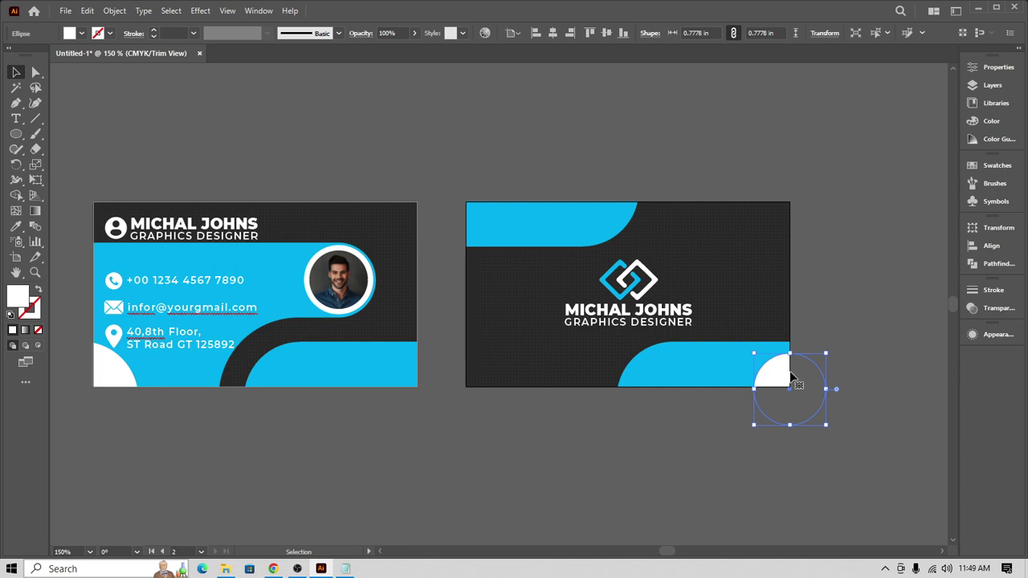
{"action": "left_click", "coordinate": [809, 306]}
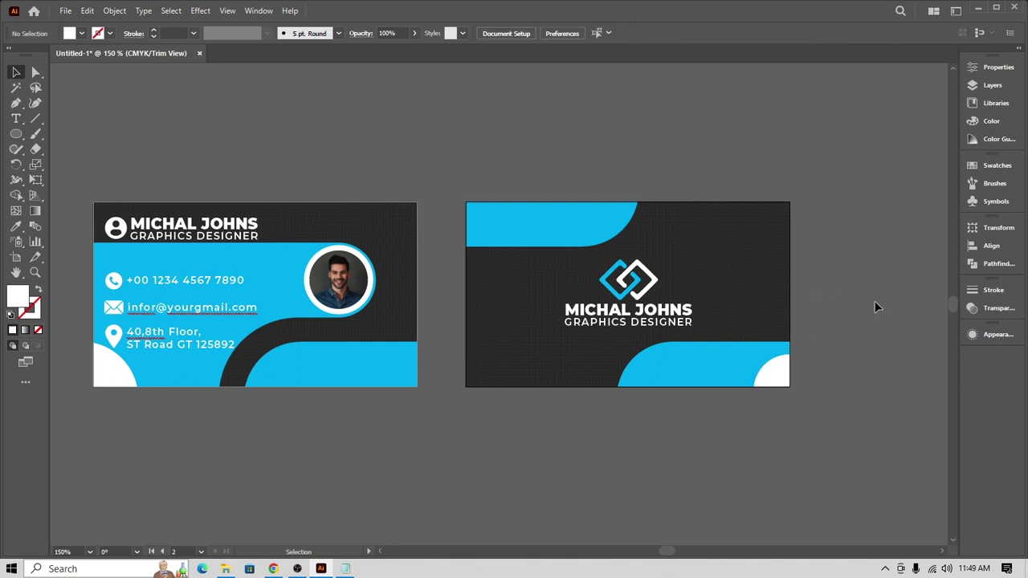
{"action": "left_click", "coordinate": [785, 379]}
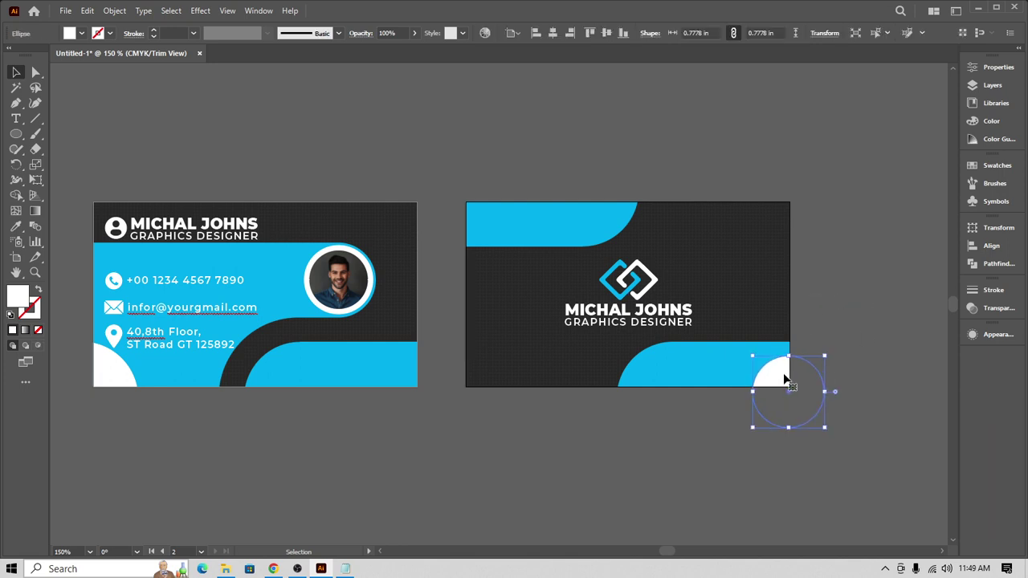
{"action": "key", "text": "Left"}
{"action": "left_click", "coordinate": [826, 316]}
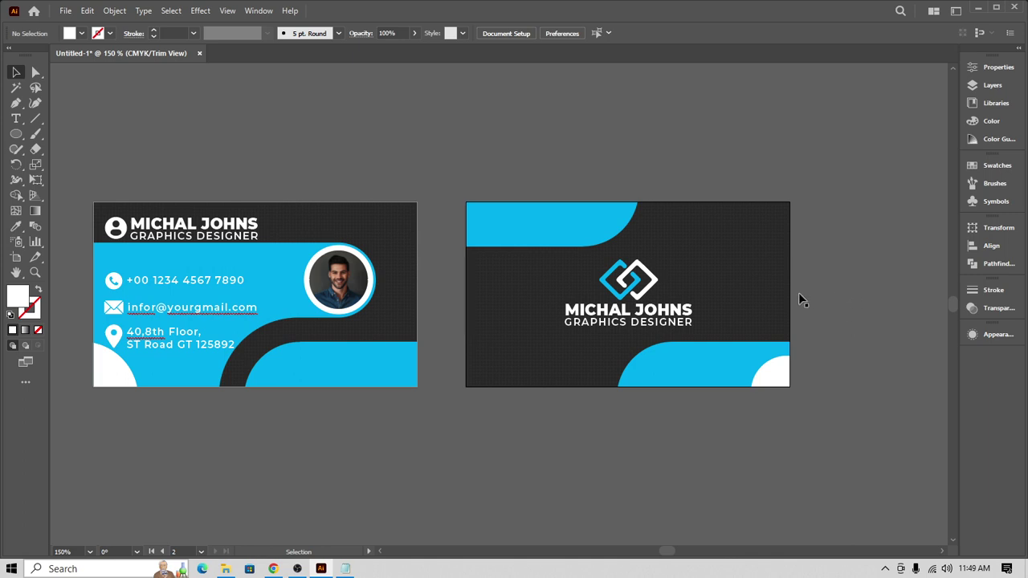
{"action": "left_click_drag", "start_coordinate": [412, 427], "coordinate": [441, 410]}
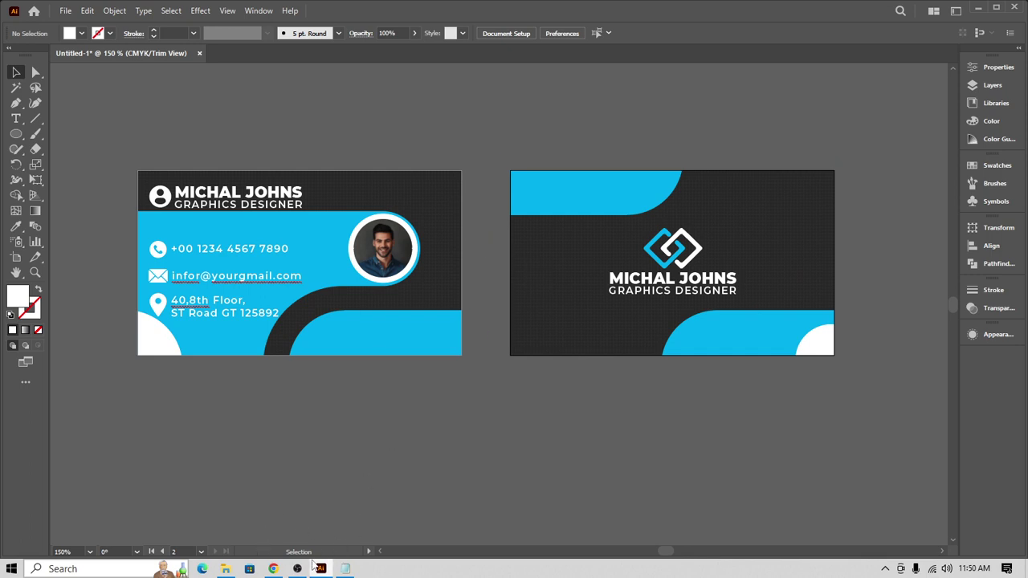
{"action": "left_click", "coordinate": [277, 569]}
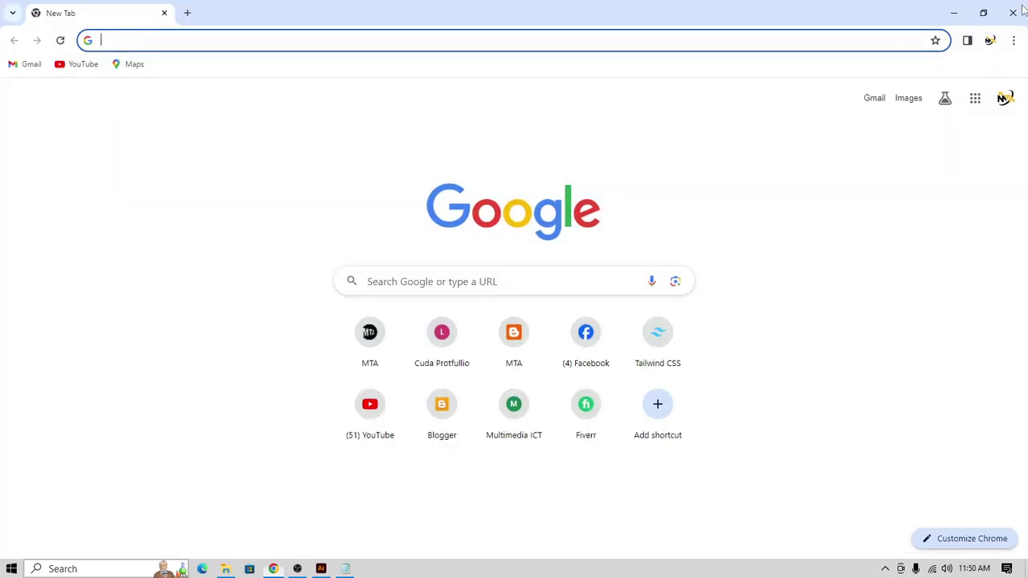
{"action": "left_click", "coordinate": [934, 12]}
{"action": "left_click", "coordinate": [978, 10]}
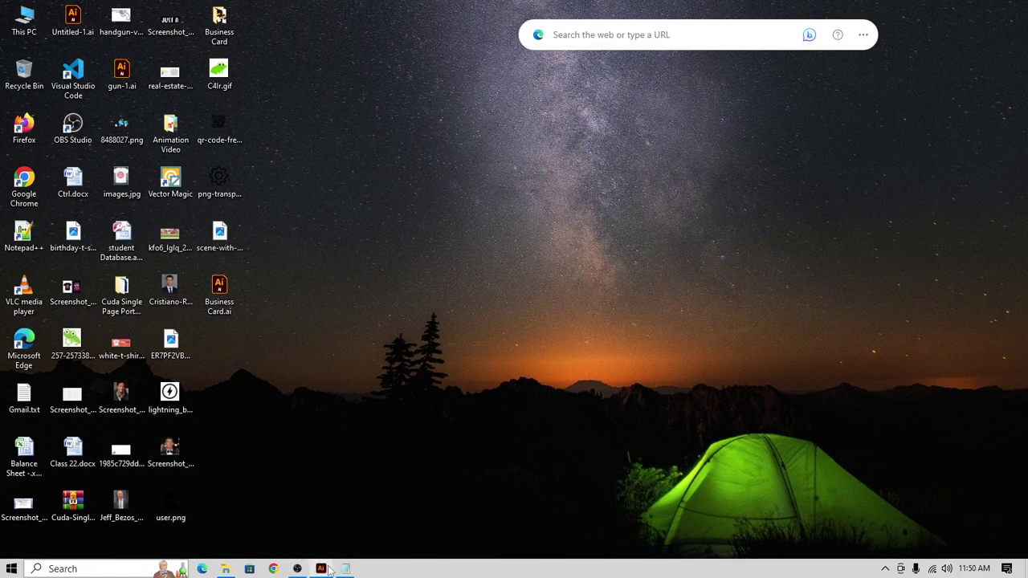
Step: Launch Adobe Photoshop 2023 and open Business card mockup (14).psd from the Business card mockup (14) folder
{"action": "left_click", "coordinate": [11, 568]}
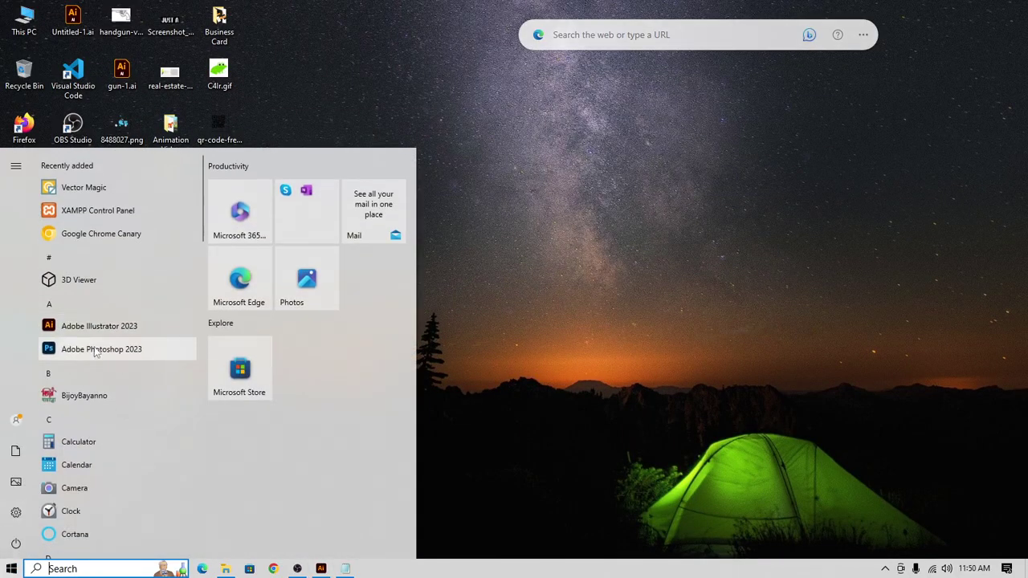
{"action": "left_click", "coordinate": [98, 350]}
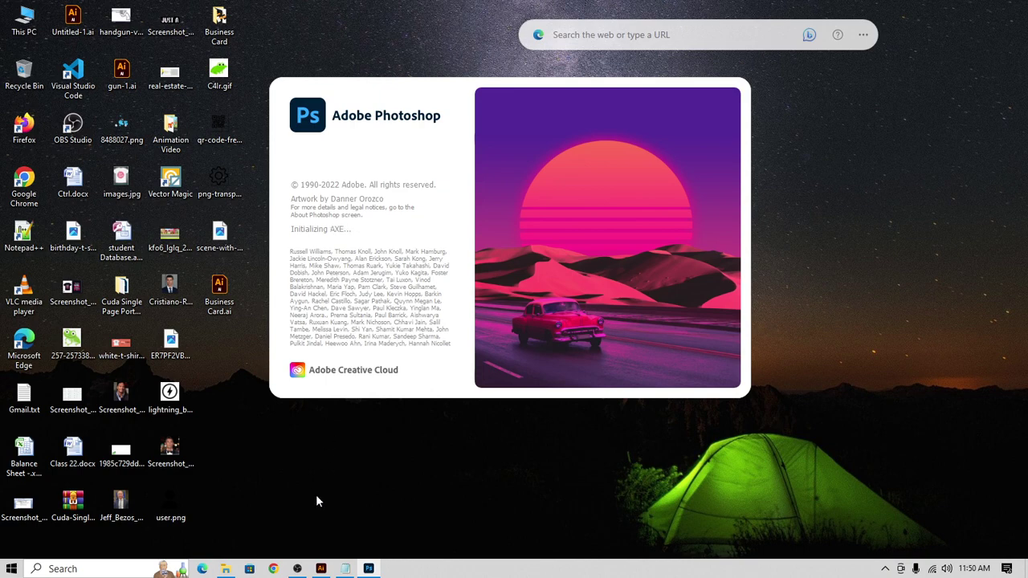
{"action": "left_click", "coordinate": [226, 568]}
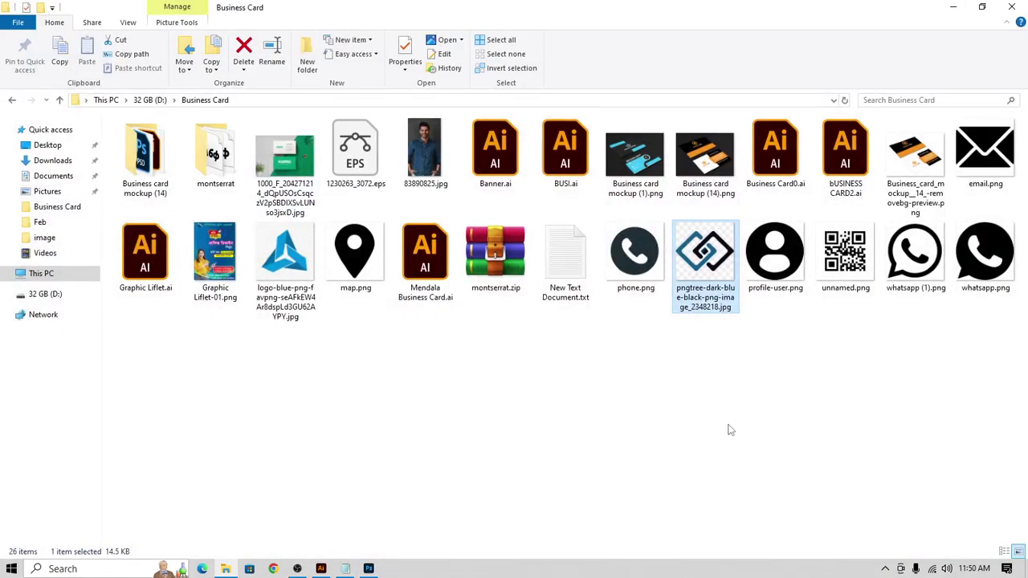
{"action": "left_click", "coordinate": [728, 428]}
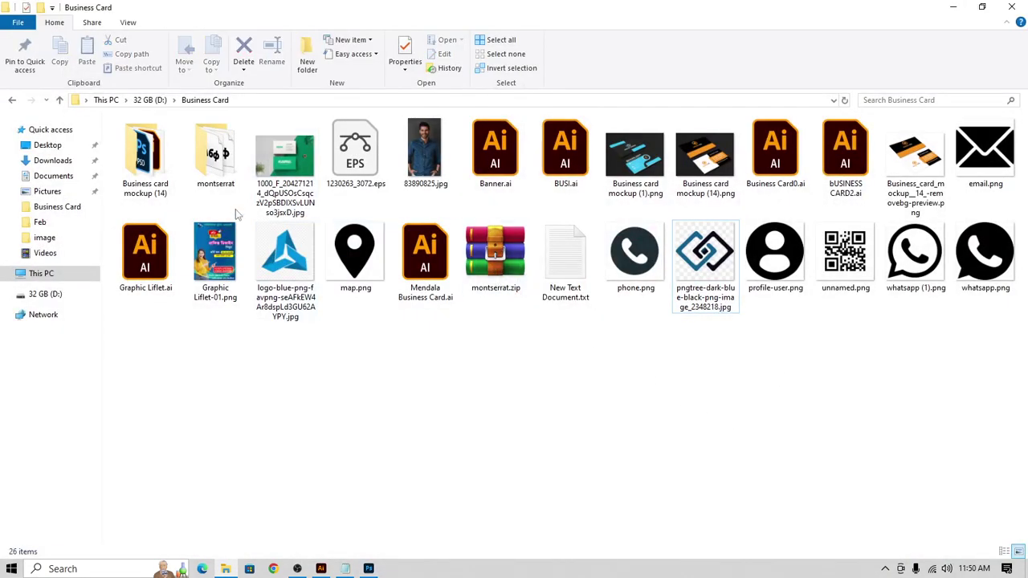
{"action": "double_click", "coordinate": [145, 161]}
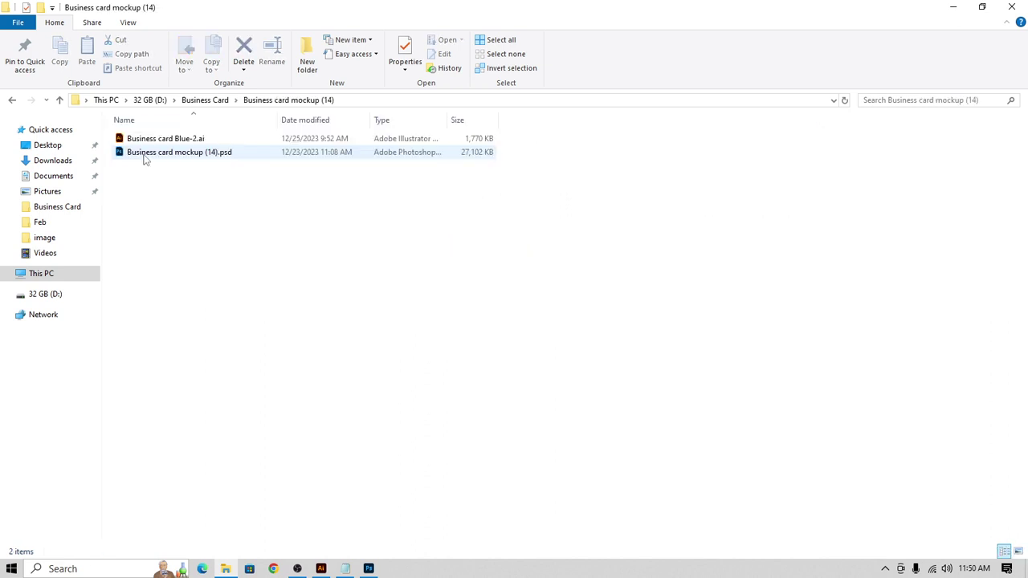
{"action": "double_click", "coordinate": [200, 158]}
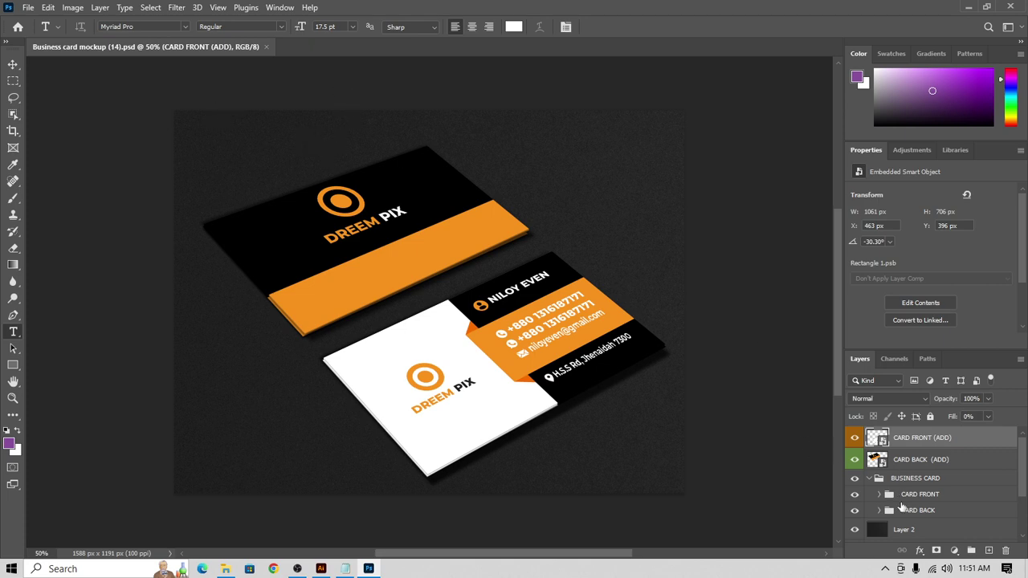
{"action": "scroll", "coordinate": [908, 543], "scroll_direction": "down", "scroll_amount": 1}
{"action": "scroll", "coordinate": [908, 526], "scroll_direction": "up", "scroll_amount": 1}
{"action": "left_click", "coordinate": [856, 438]}
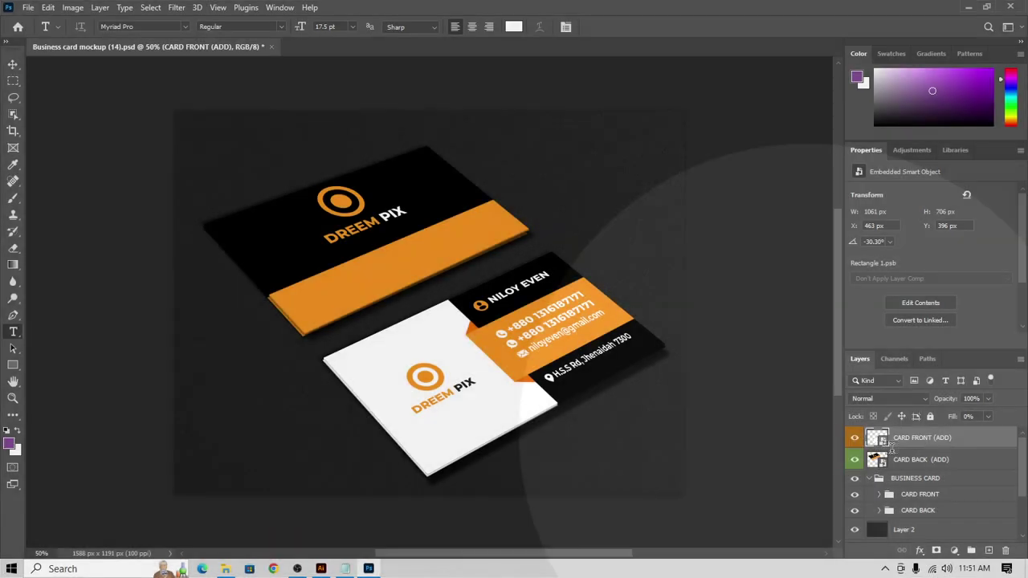
{"action": "left_click", "coordinate": [805, 431]}
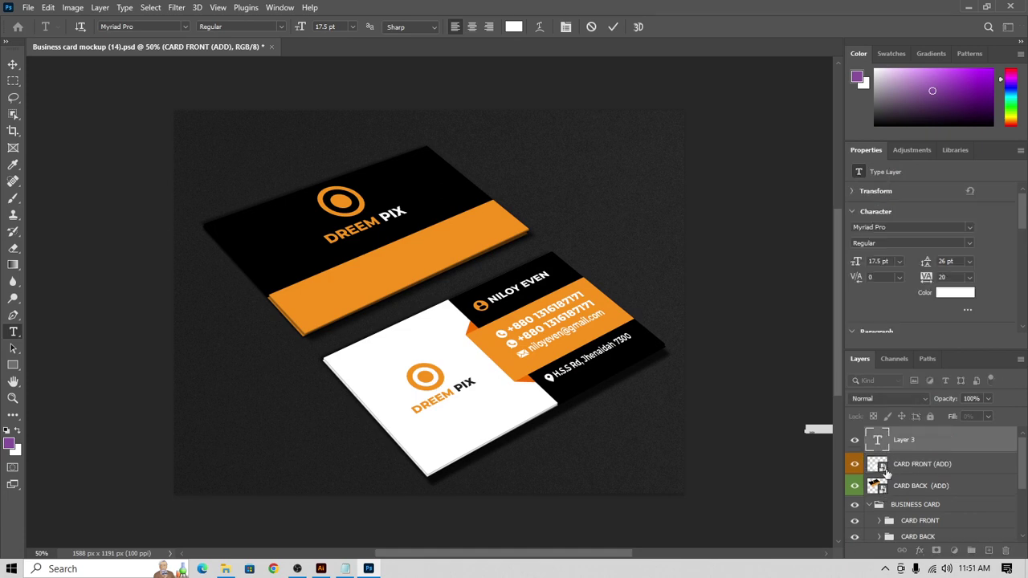
{"action": "left_click", "coordinate": [928, 441]}
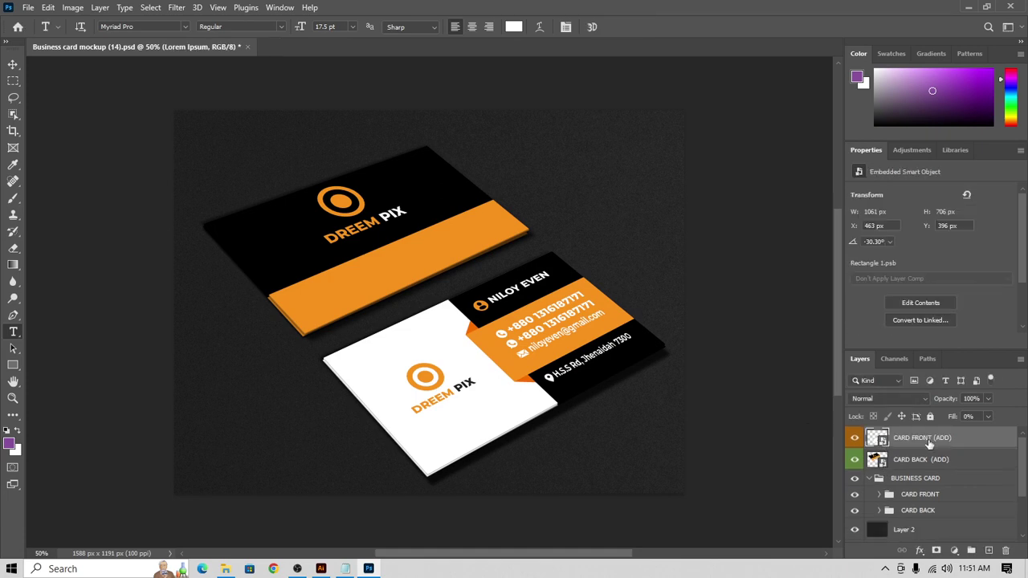
Step: Open the contents of the CARD FRONT (ADD) smart object for editing
{"action": "double_click", "coordinate": [882, 443]}
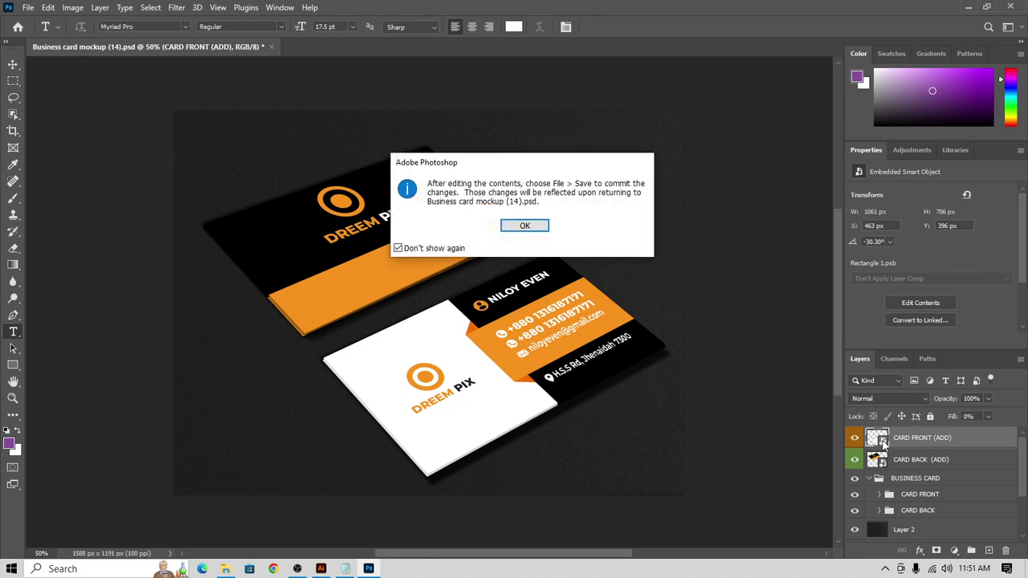
{"action": "left_click", "coordinate": [528, 228]}
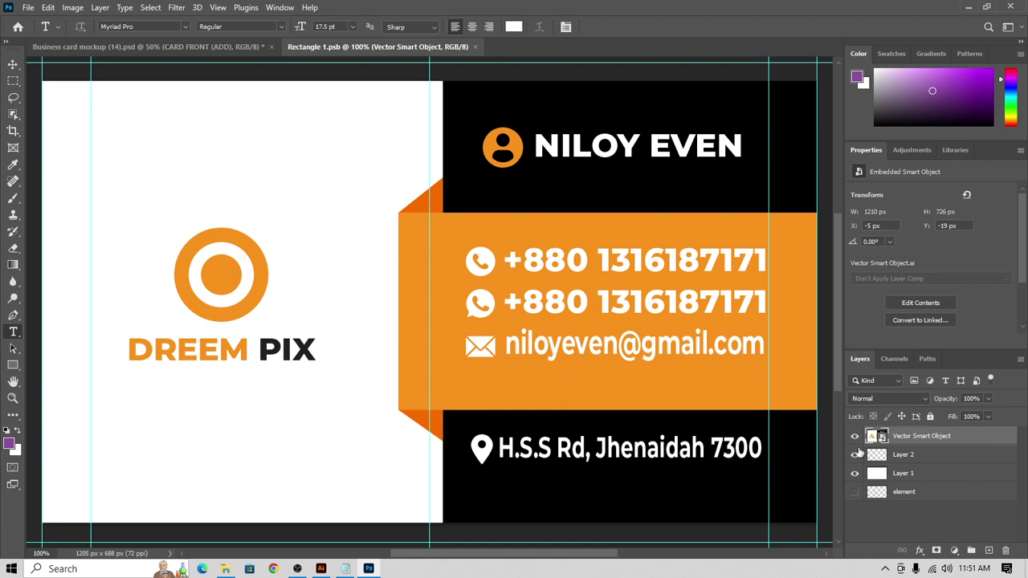
{"action": "left_click", "coordinate": [475, 47]}
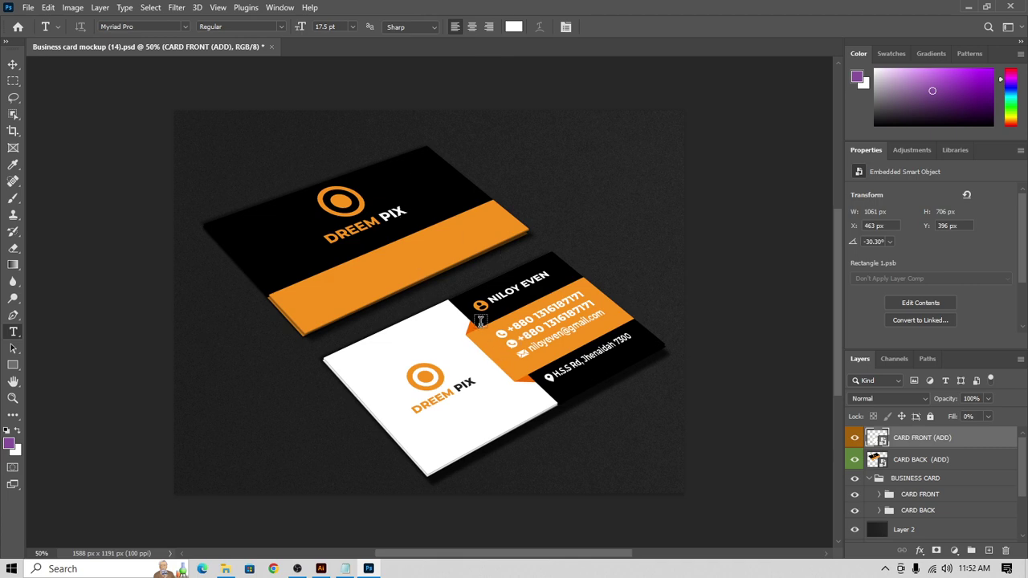
{"action": "double_click", "coordinate": [880, 442]}
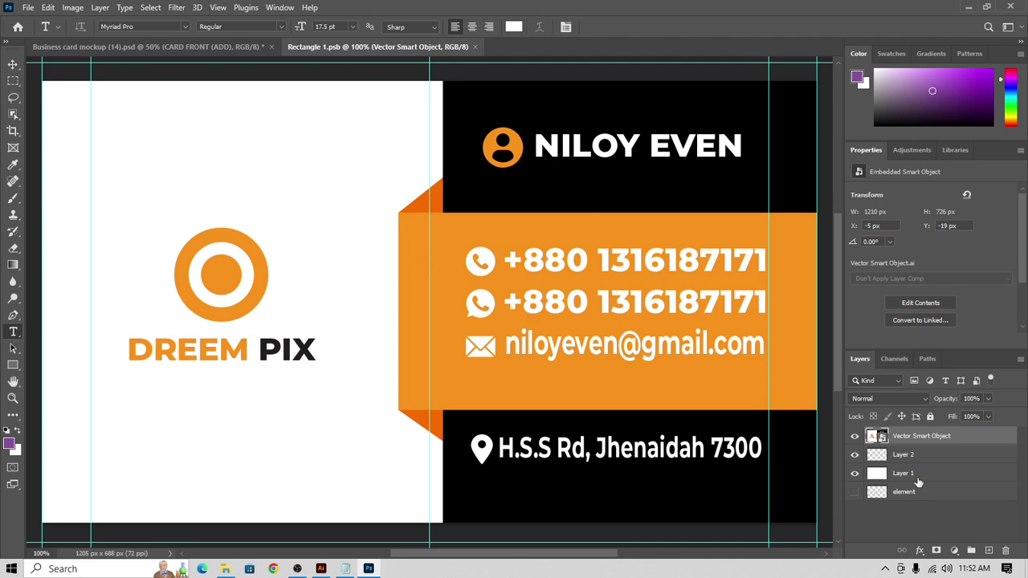
Step: Hide the Vector Smart Object, Layer 2 and Layer 1 layers in Rectangle 1.psb
{"action": "left_click", "coordinate": [855, 436]}
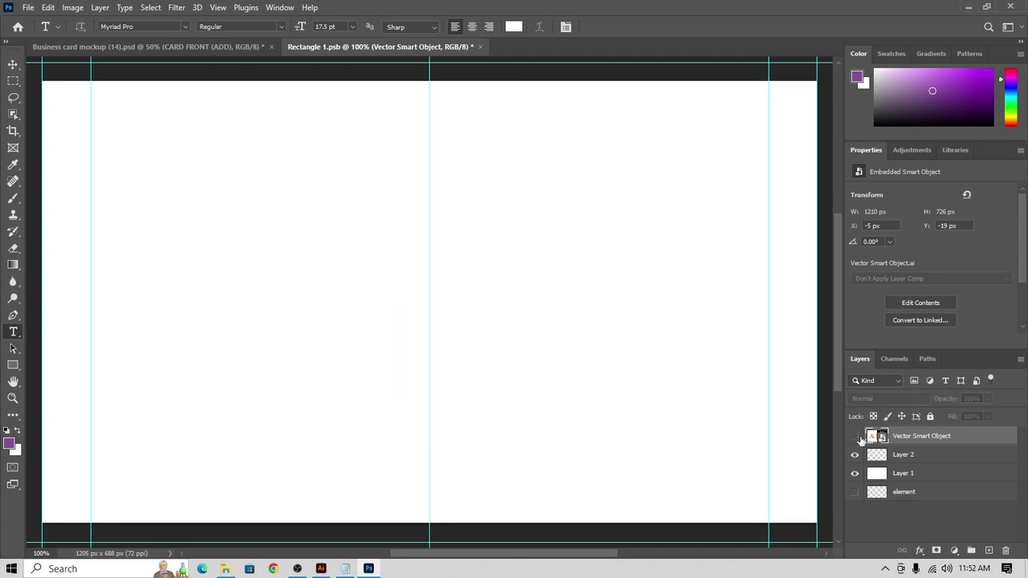
{"action": "left_click", "coordinate": [854, 455]}
{"action": "left_click", "coordinate": [855, 474]}
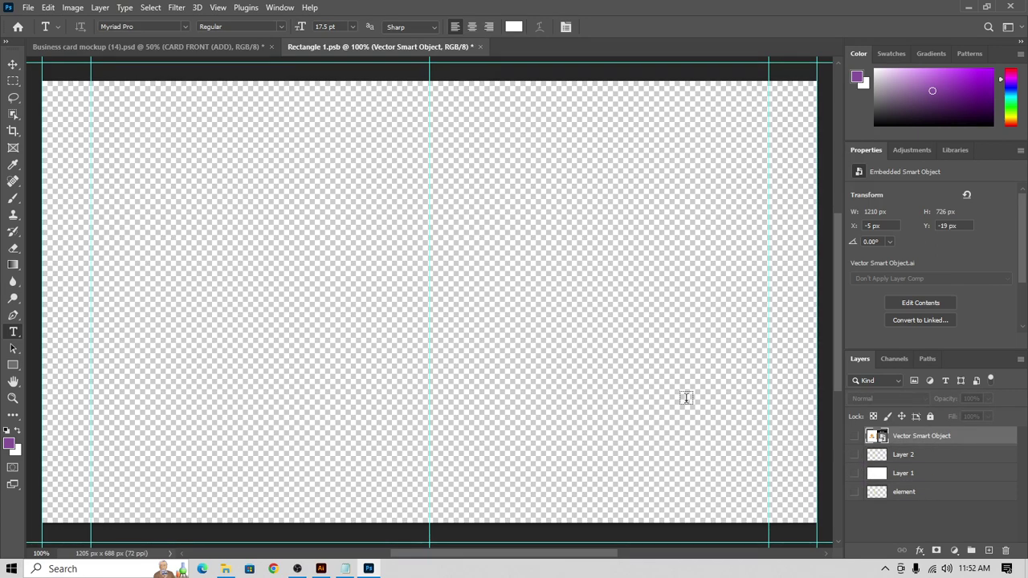
{"action": "scroll", "coordinate": [686, 387], "scroll_direction": "down", "scroll_amount": 1}
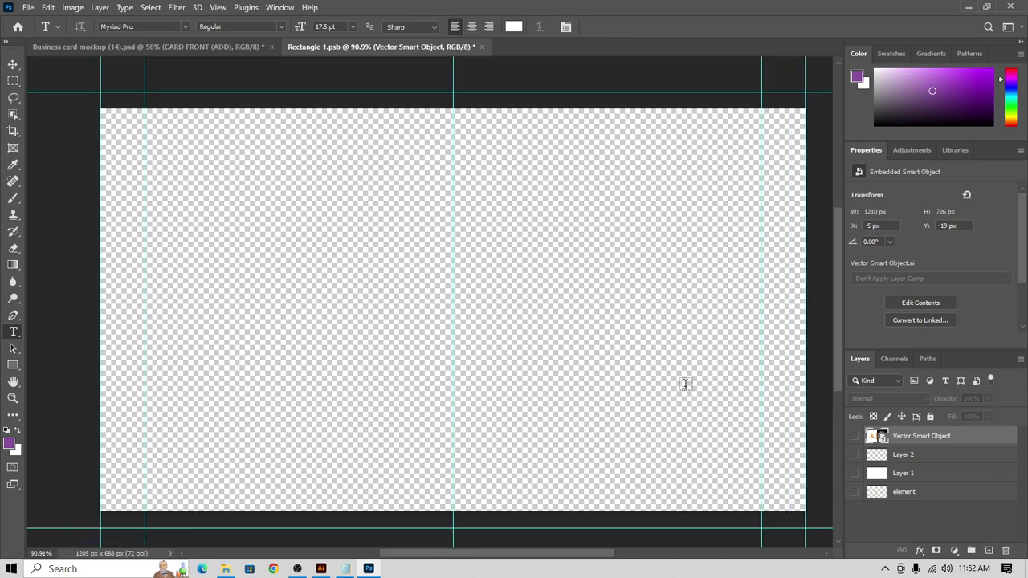
Step: Switch to Illustrator, group the contact-details card artwork with the portrait, copy it, and return to Photoshop
{"action": "left_click", "coordinate": [321, 569]}
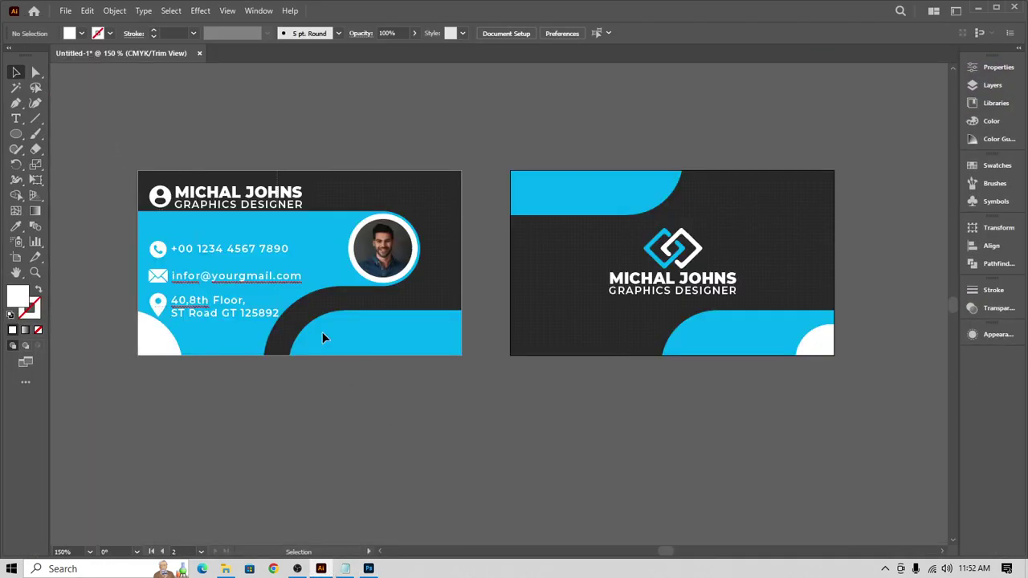
{"action": "left_click_drag", "start_coordinate": [463, 398], "coordinate": [460, 396]}
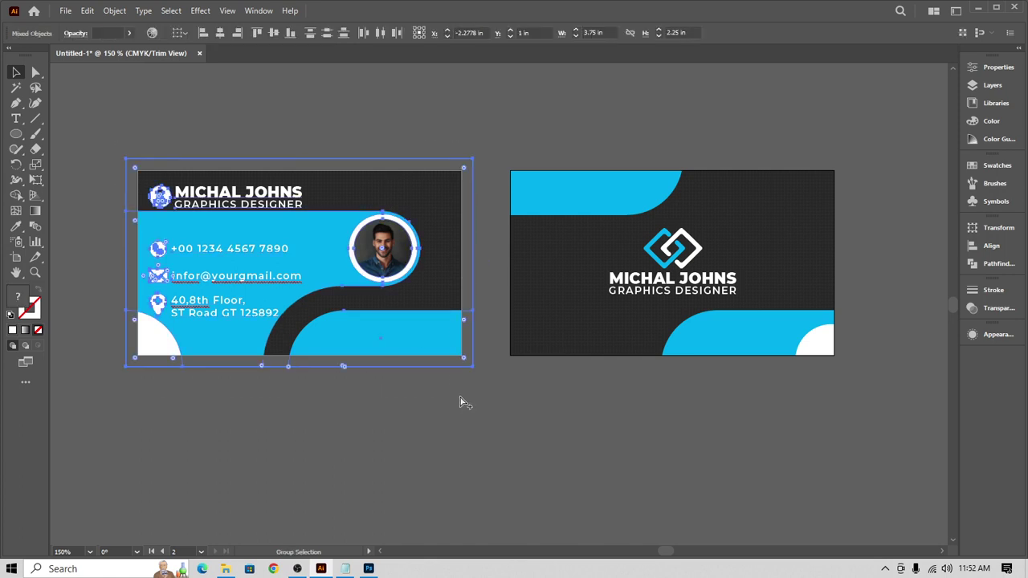
{"action": "left_click", "coordinate": [556, 375]}
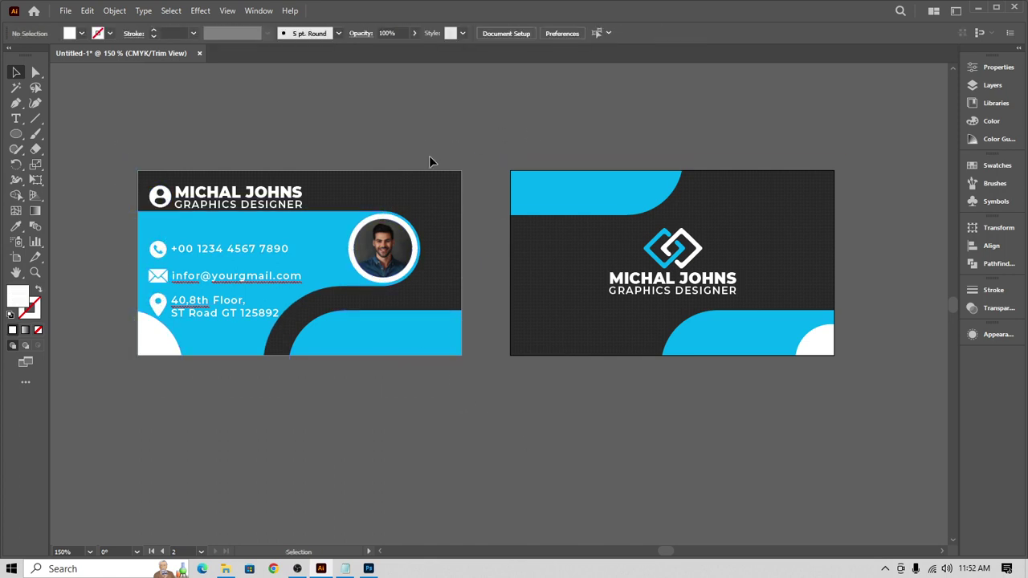
{"action": "left_click", "coordinate": [480, 416]}
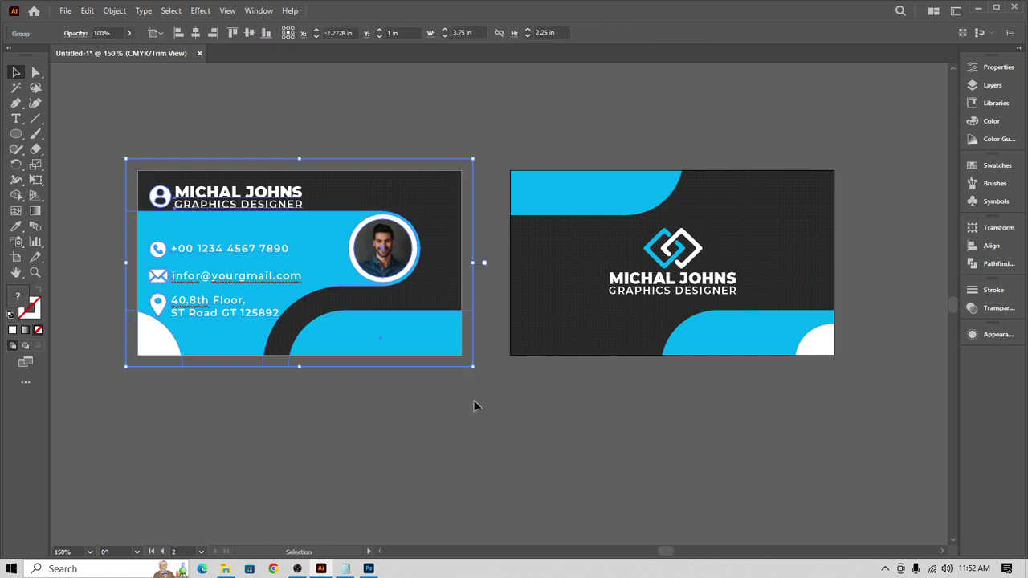
{"action": "left_click", "coordinate": [977, 8]}
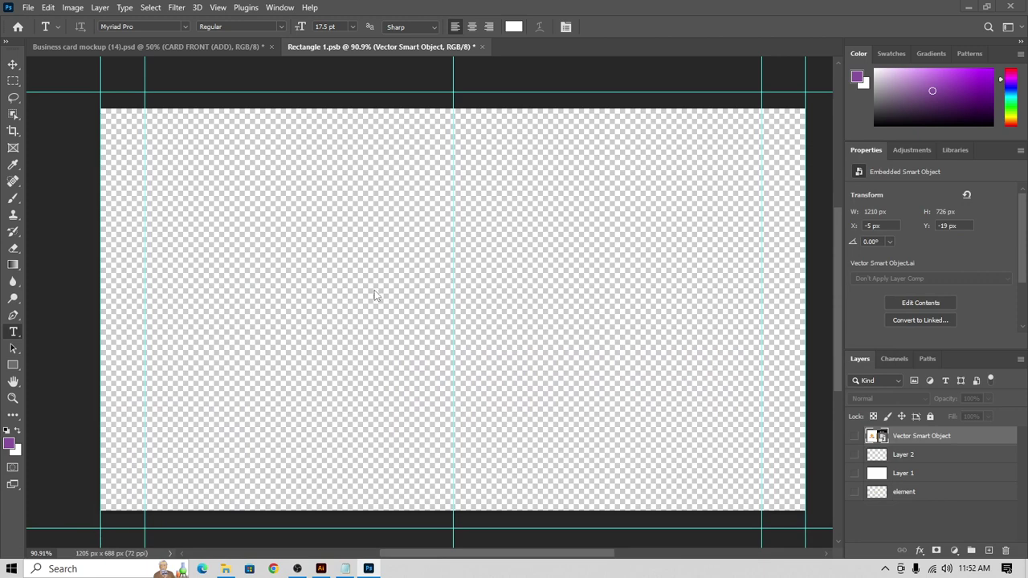
{"action": "left_click", "coordinate": [322, 569]}
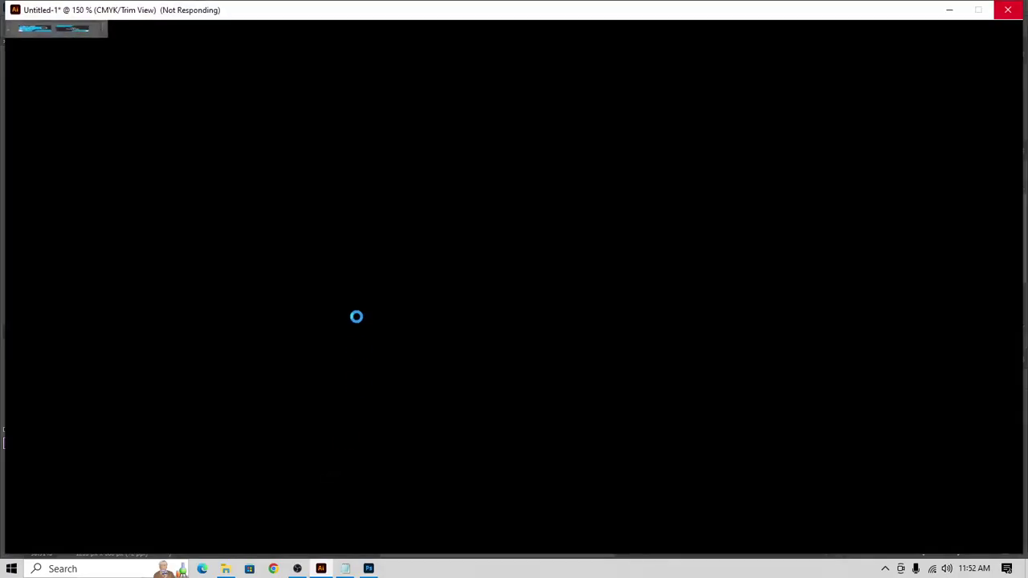
{"action": "left_click", "coordinate": [951, 10]}
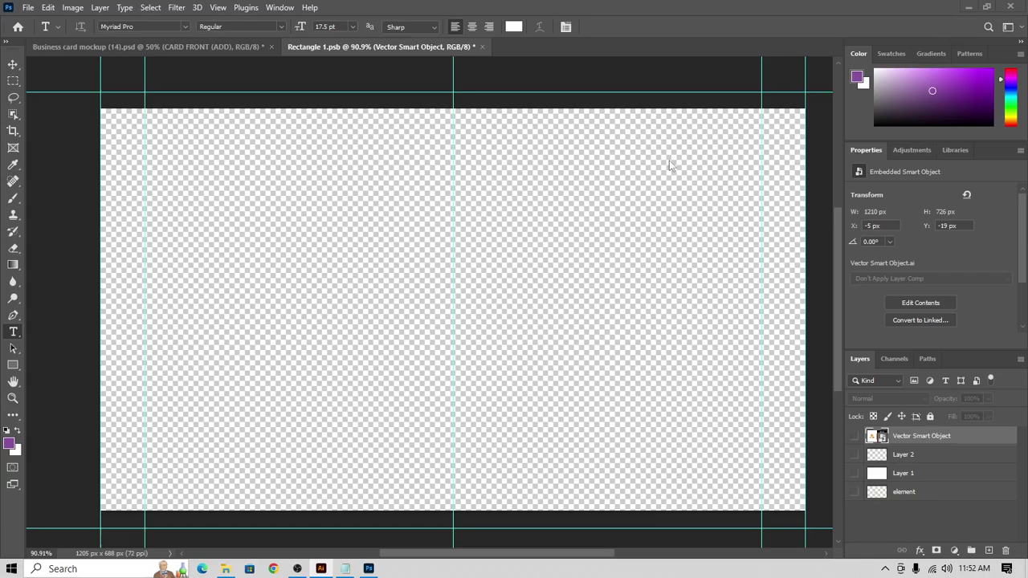
{"action": "left_click", "coordinate": [320, 569]}
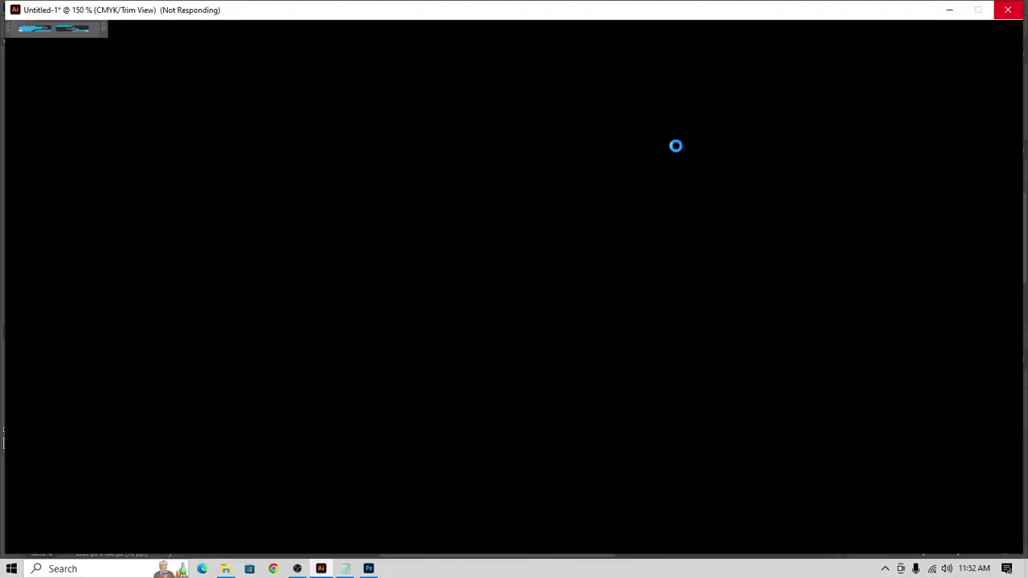
{"action": "left_click", "coordinate": [950, 10]}
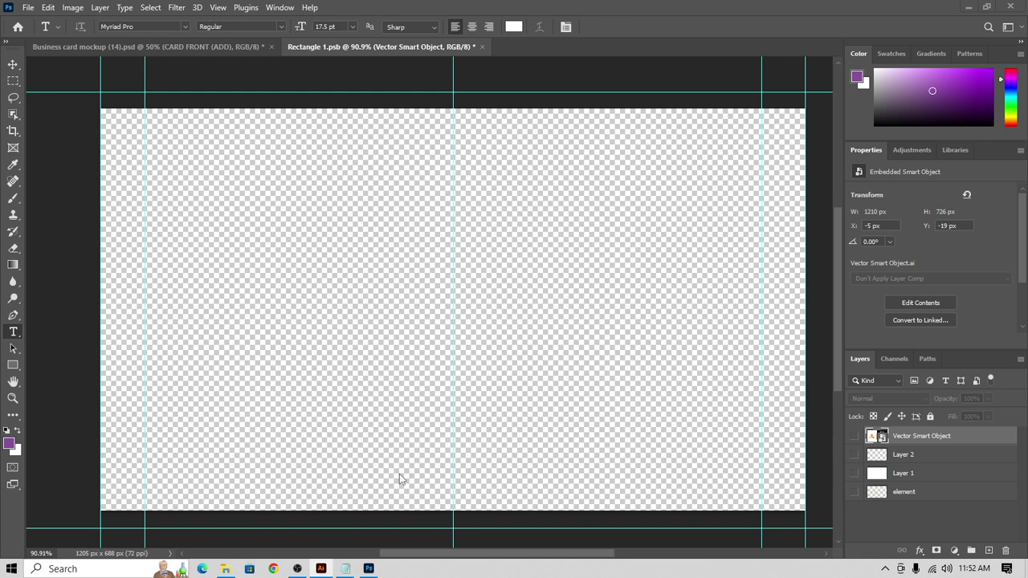
{"action": "left_click", "coordinate": [321, 568]}
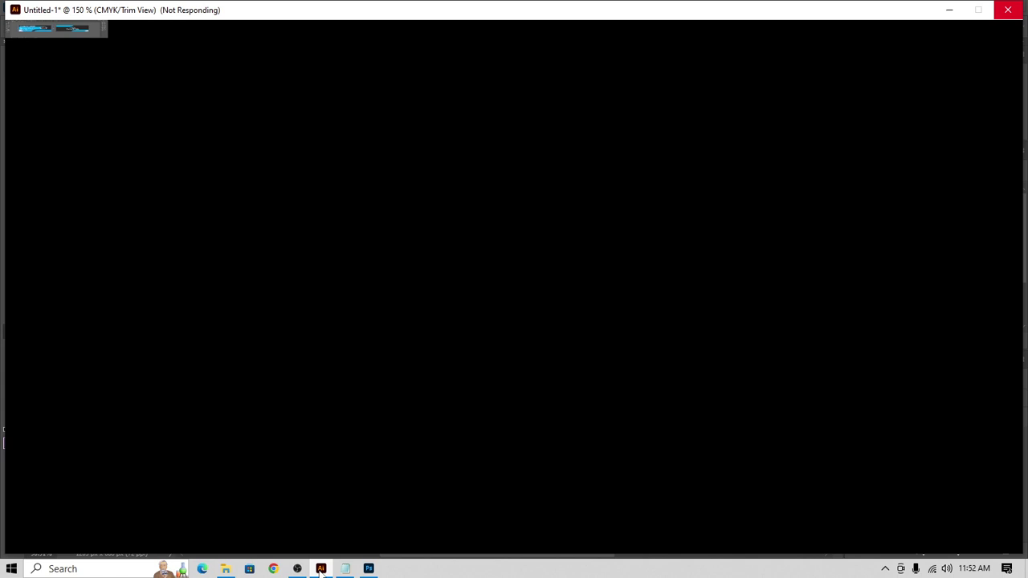
{"action": "left_click", "coordinate": [948, 9]}
Step: Paste the copied contact-details card into Rectangle 1.psb as a Smart Object
{"action": "key", "text": "ctrl+v"}
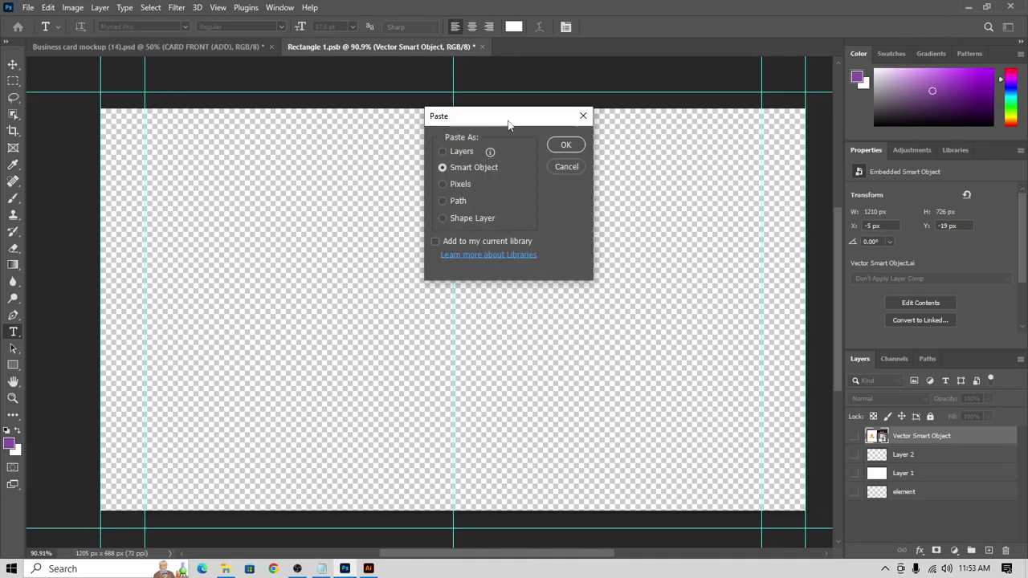
{"action": "left_click_drag", "start_coordinate": [513, 126], "coordinate": [494, 146]}
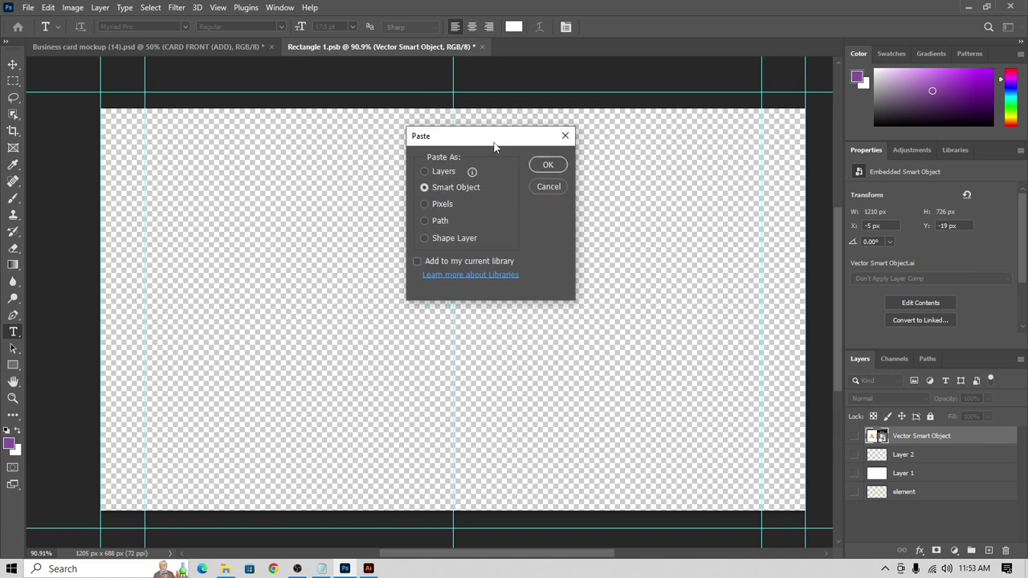
{"action": "left_click", "coordinate": [425, 172]}
{"action": "left_click", "coordinate": [425, 188]}
{"action": "left_click", "coordinate": [547, 166]}
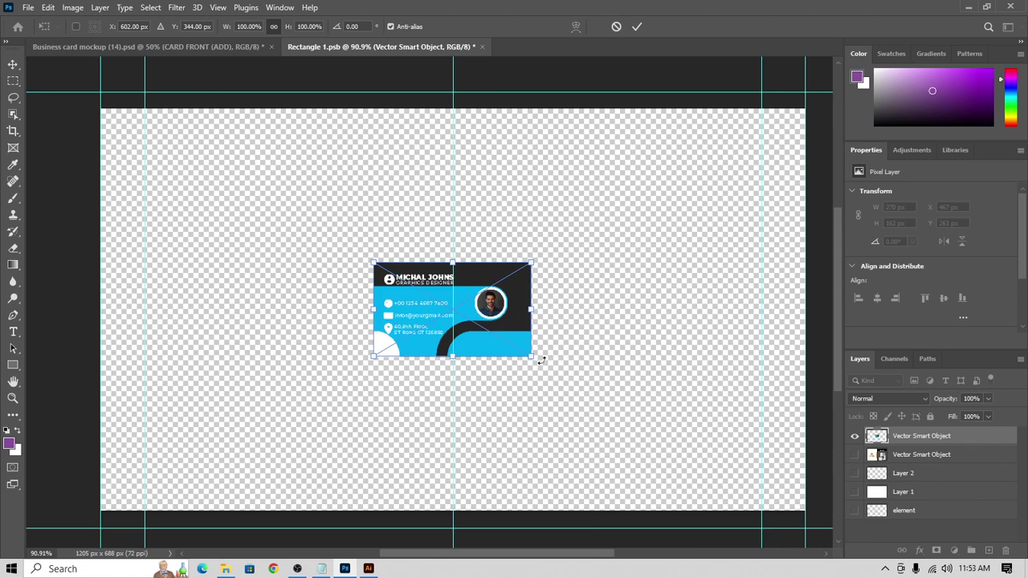
Step: Enlarge the pasted contact-details card proportionally to about 457% so it covers the whole canvas
{"action": "left_click_drag", "start_coordinate": [531, 356], "coordinate": [807, 503]}
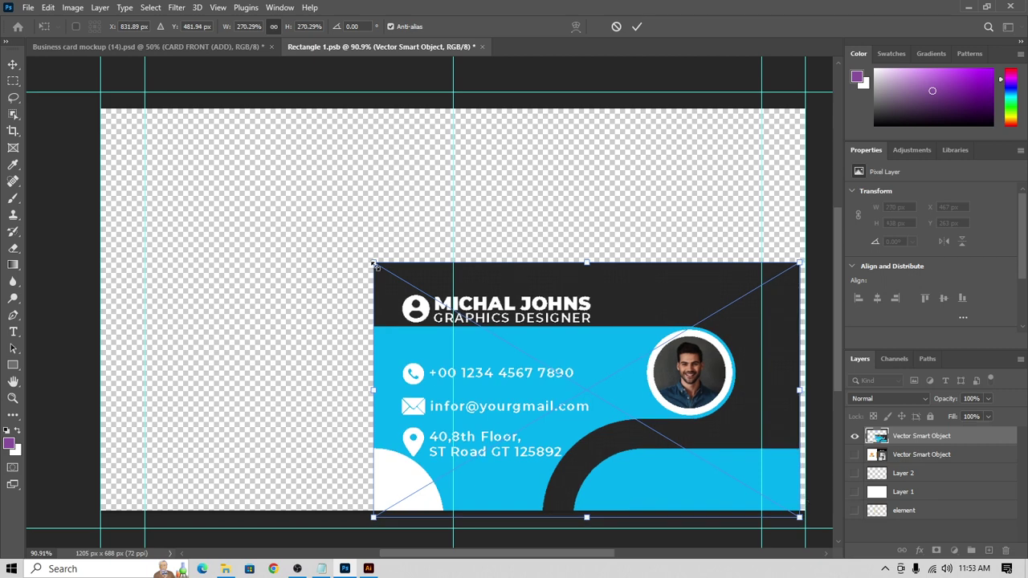
{"action": "left_click_drag", "start_coordinate": [375, 265], "coordinate": [90, 125]}
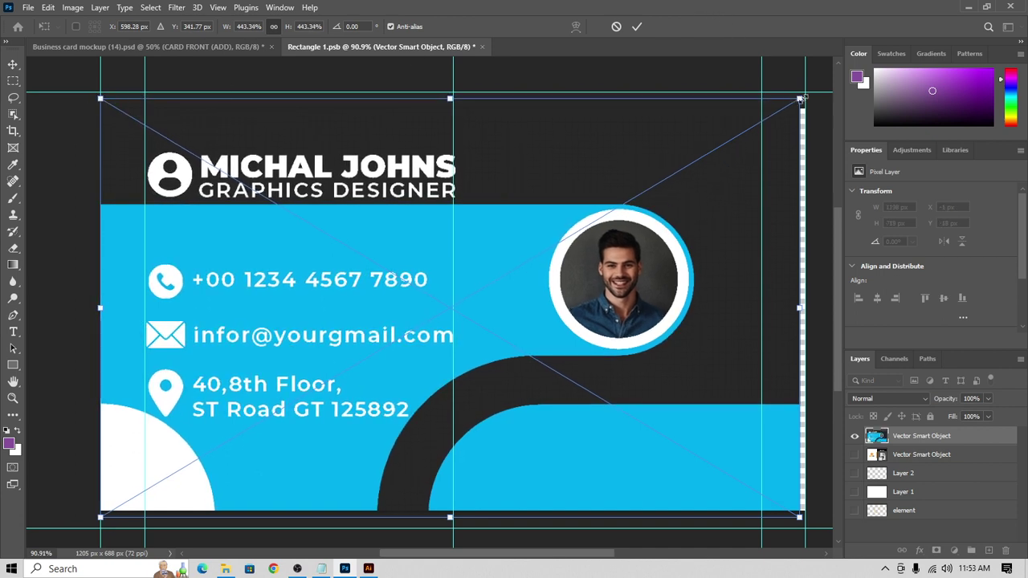
{"action": "left_click_drag", "start_coordinate": [797, 98], "coordinate": [825, 84]}
{"action": "scroll", "coordinate": [379, 295], "scroll_direction": "down", "scroll_amount": 3}
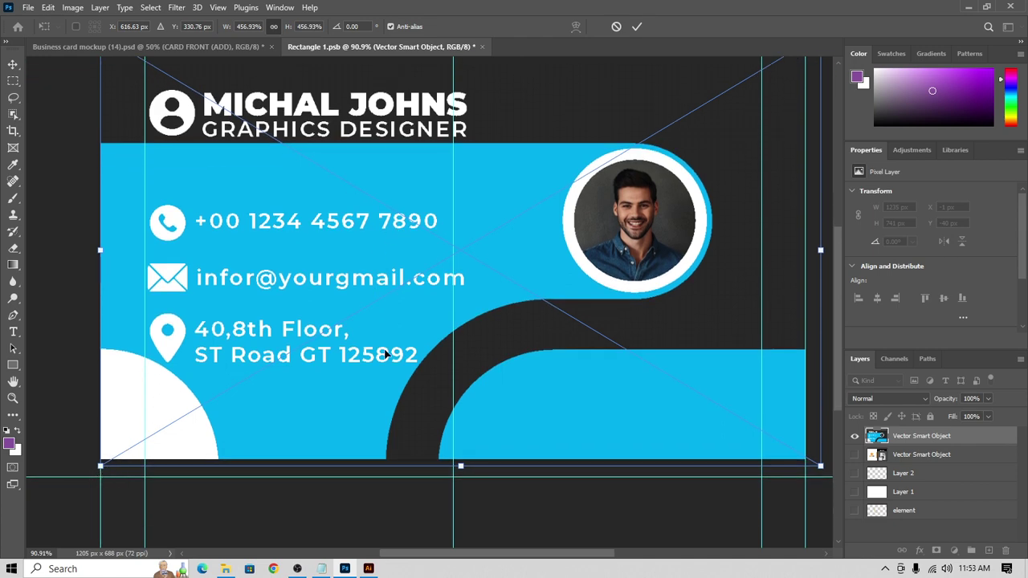
{"action": "key", "text": "Right"}
{"action": "key", "text": "Right"}
{"action": "key", "text": "Right"}
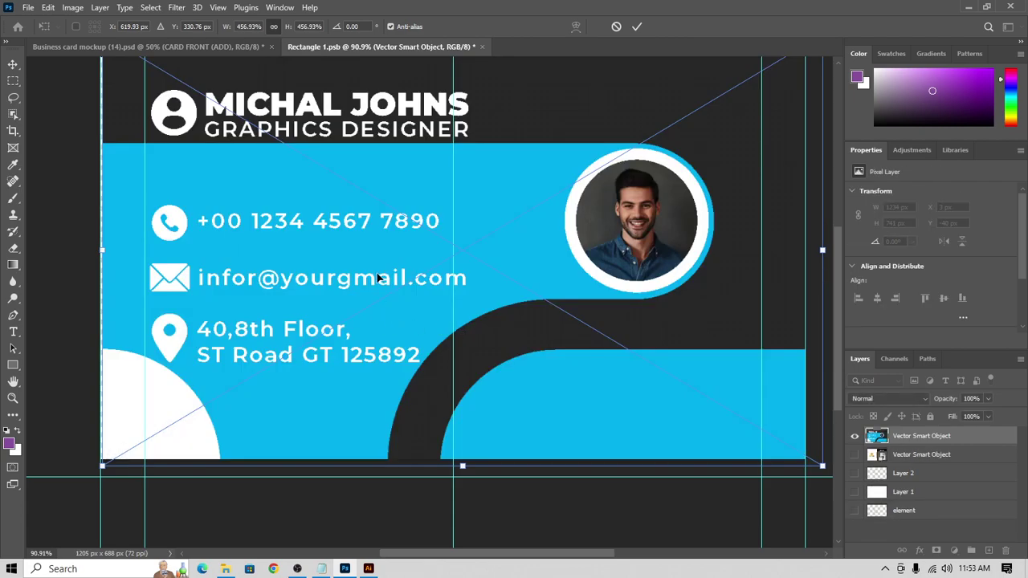
{"action": "key", "text": "Right"}
{"action": "key", "text": "Left"}
{"action": "key", "text": "Left"}
{"action": "key", "text": "Left"}
{"action": "key", "text": "Left"}
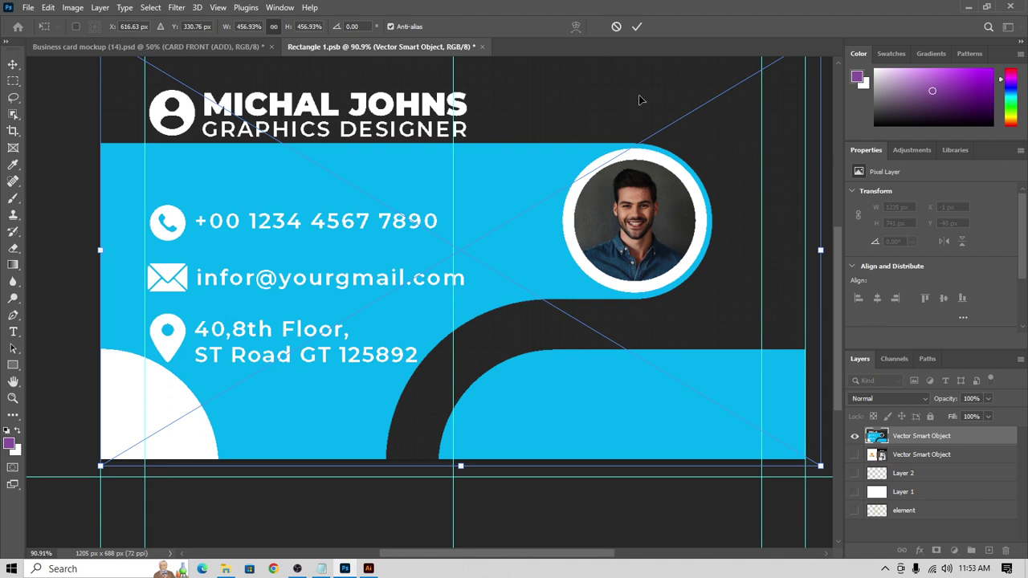
Step: Commit the contact-details card's transform and save Rectangle 1.psb
{"action": "left_click", "coordinate": [633, 27]}
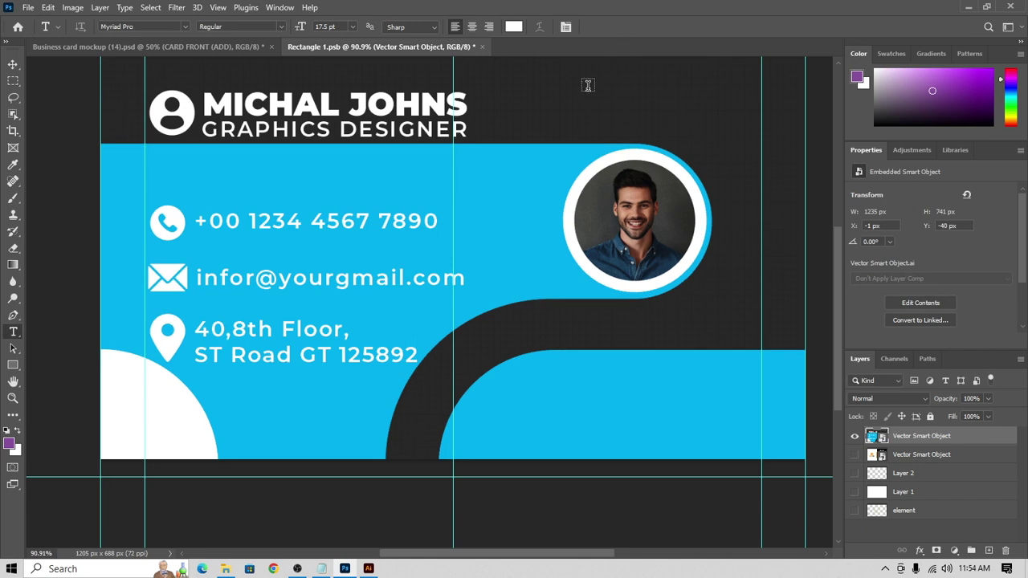
{"action": "key", "text": "ctrl+s"}
Step: Open the mockup's CARD BACK (ADD) smart object for editing and hide its Vector Smart Object and Layer 2 layers
{"action": "left_click", "coordinate": [180, 45]}
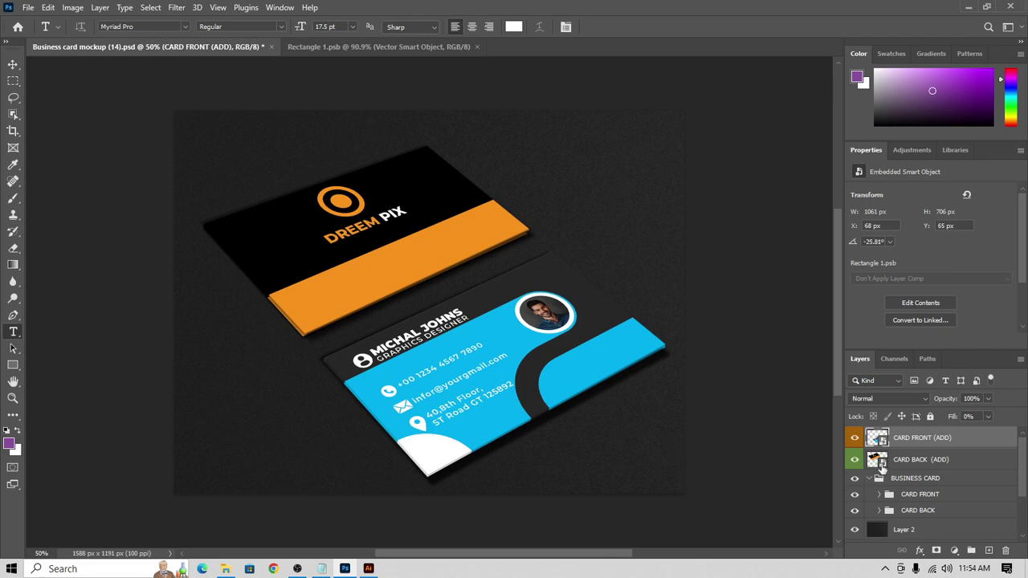
{"action": "double_click", "coordinate": [881, 468]}
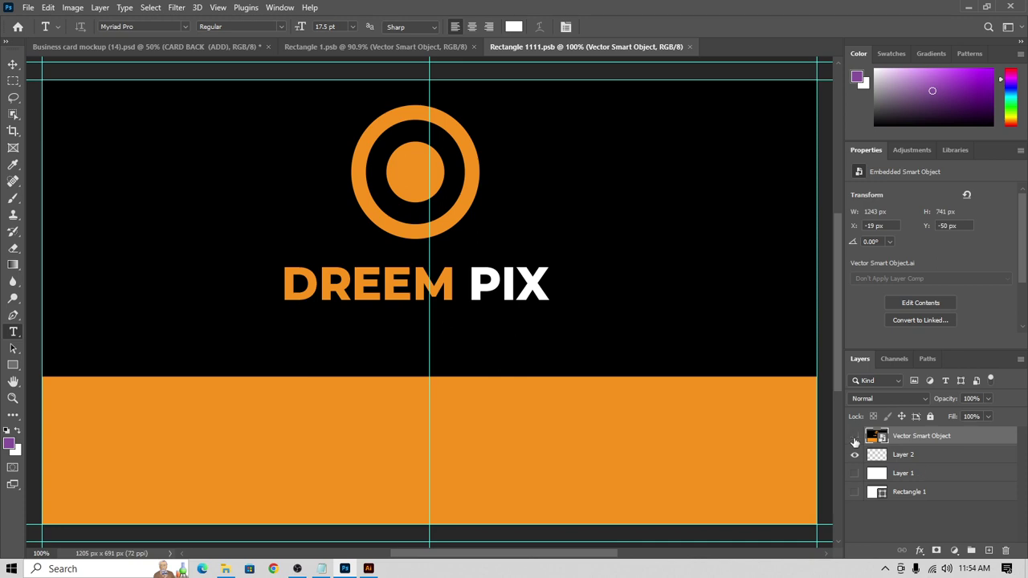
{"action": "left_click_drag", "start_coordinate": [854, 441], "coordinate": [849, 475]}
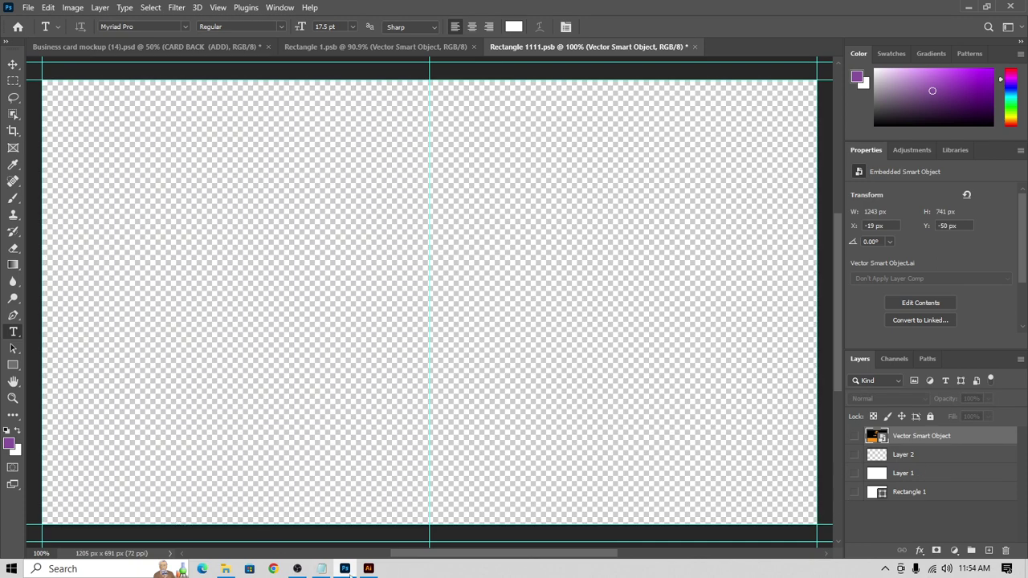
Step: Copy the logo-side card artwork from Illustrator and paste it into Rectangle 1111.psb in Photoshop as a Smart Object
{"action": "left_click", "coordinate": [369, 569]}
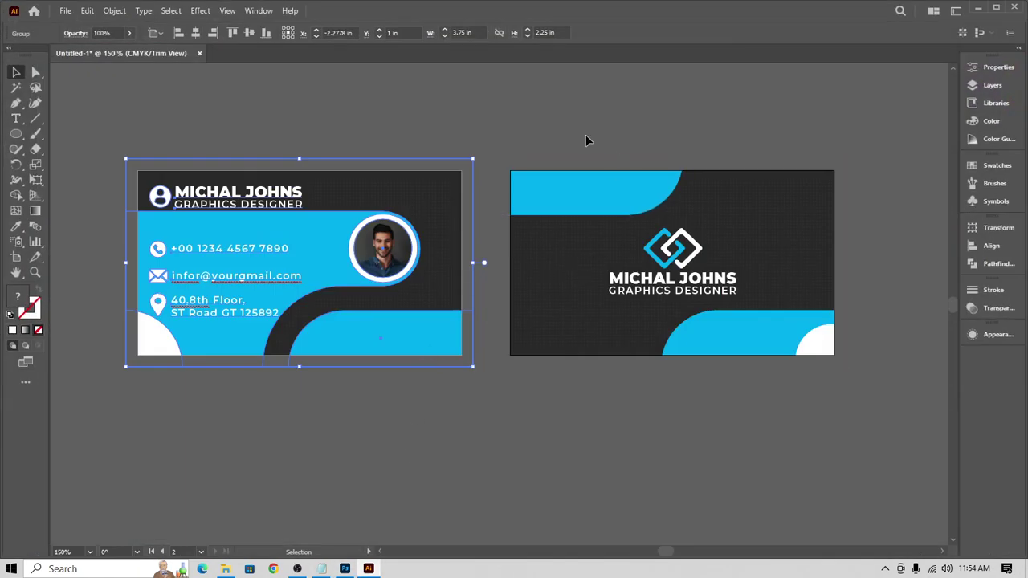
{"action": "left_click", "coordinate": [856, 391]}
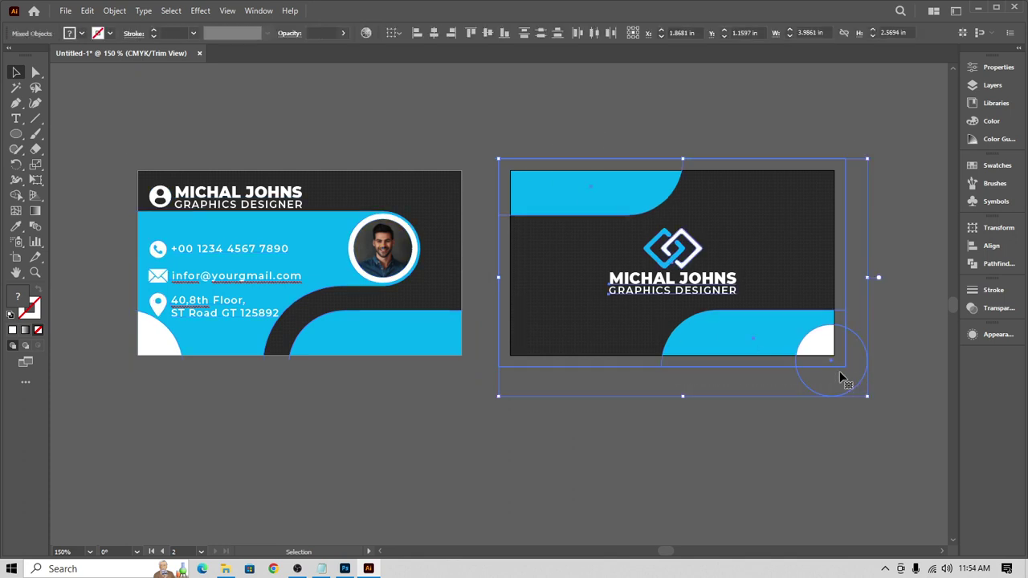
{"action": "key", "text": "a"}
{"action": "key", "text": "v"}
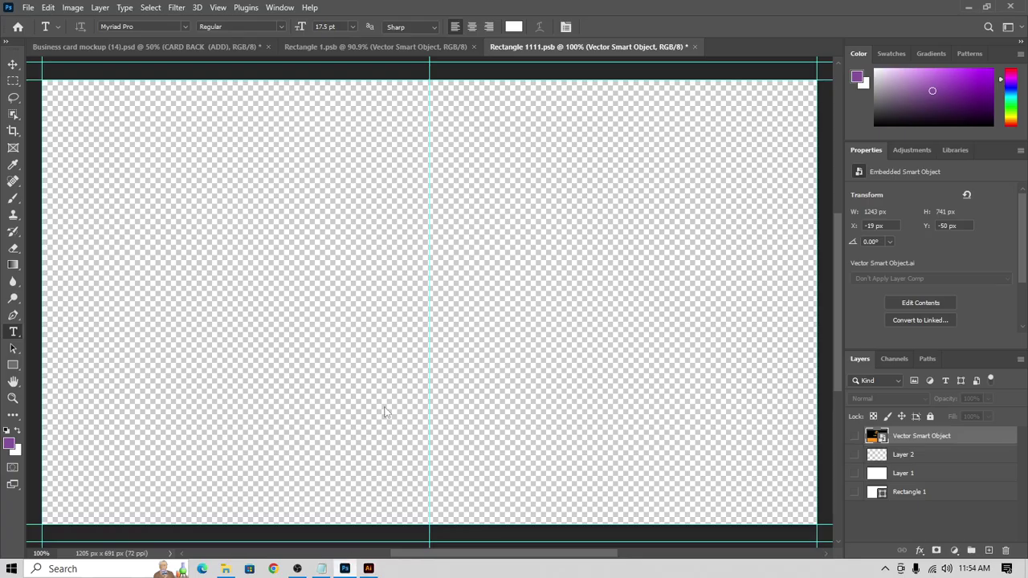
{"action": "left_click", "coordinate": [345, 568]}
{"action": "key", "text": "ctrl+v"}
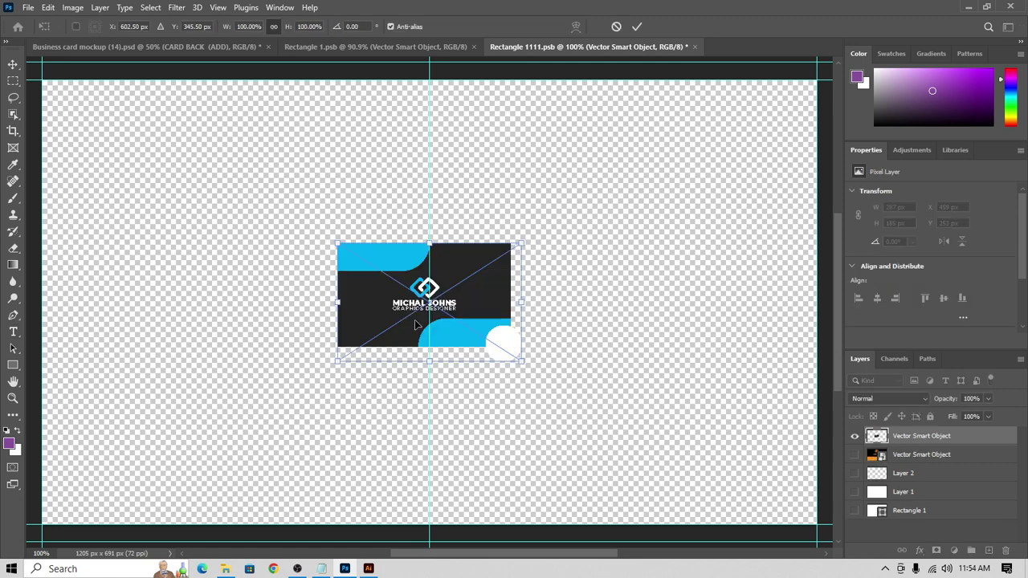
Step: Enlarge the pasted logo-side artwork proportionally to about 516% so its dark background covers the whole canvas
{"action": "scroll", "coordinate": [416, 325], "scroll_direction": "down", "scroll_amount": 3}
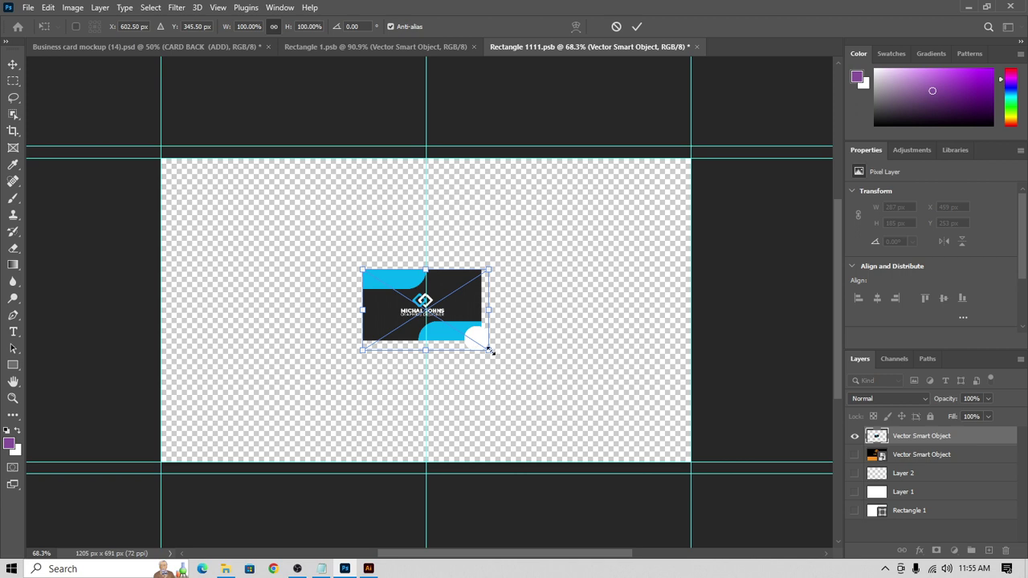
{"action": "left_click_drag", "start_coordinate": [490, 351], "coordinate": [440, 305]}
{"action": "key", "text": "ctrl+z"}
{"action": "left_click_drag", "start_coordinate": [486, 350], "coordinate": [660, 461]}
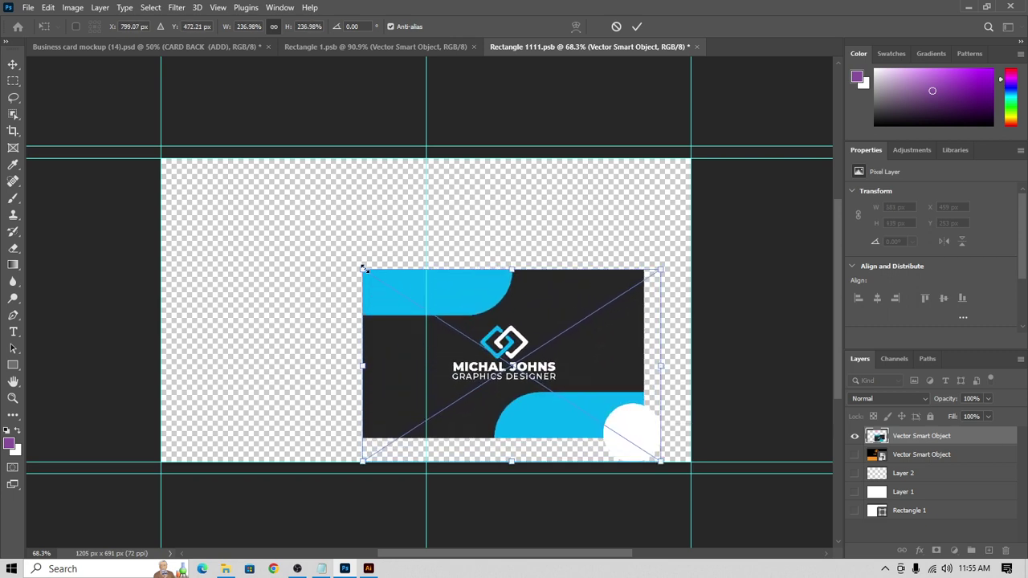
{"action": "left_click_drag", "start_coordinate": [364, 271], "coordinate": [172, 171]}
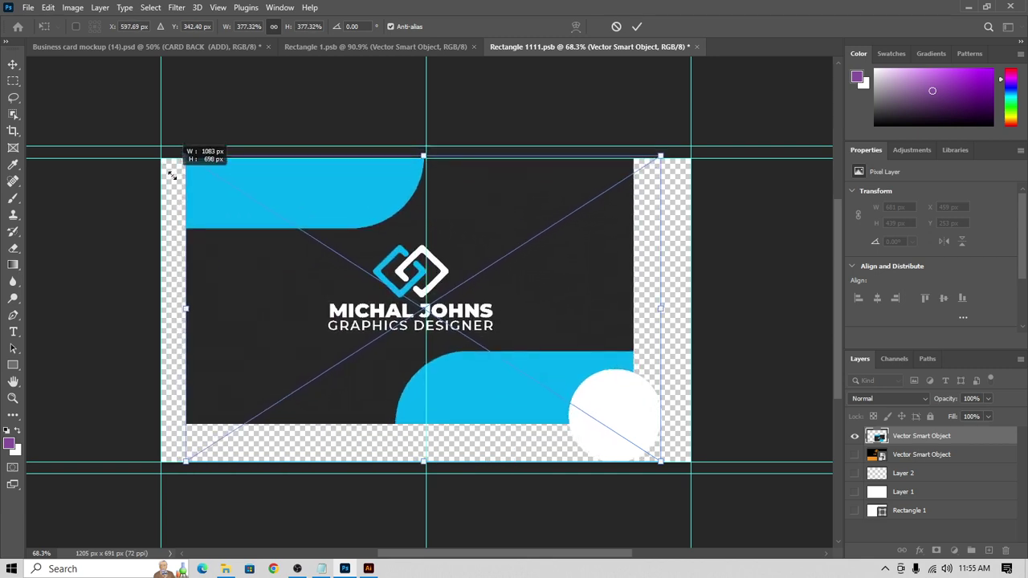
{"action": "mouse_move", "coordinate": [346, 232]}
{"action": "left_mouse_down"}
{"action": "mouse_move", "coordinate": [293, 234]}
{"action": "mouse_move", "coordinate": [327, 236]}
{"action": "left_mouse_up"}
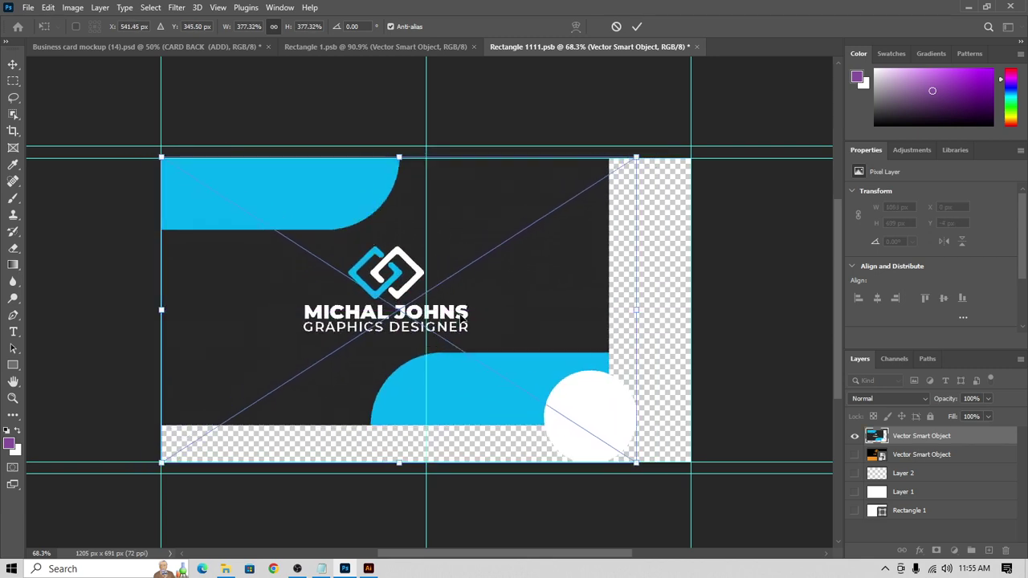
{"action": "left_click_drag", "start_coordinate": [636, 310], "coordinate": [811, 310]}
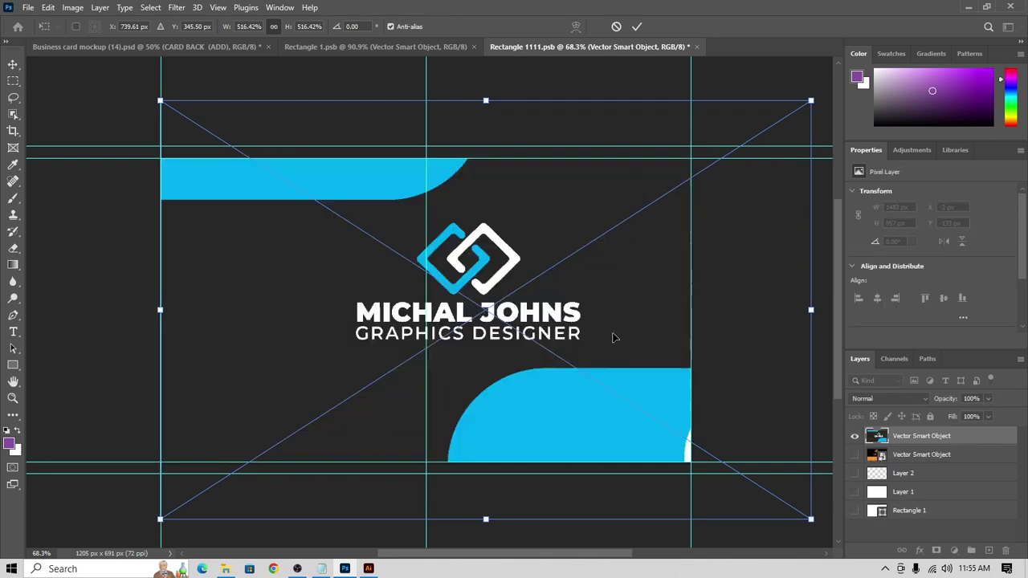
Step: Reposition the logo-side artwork to about X 617 px, Y 394 px and commit the transform
{"action": "left_click_drag", "start_coordinate": [578, 324], "coordinate": [529, 333]}
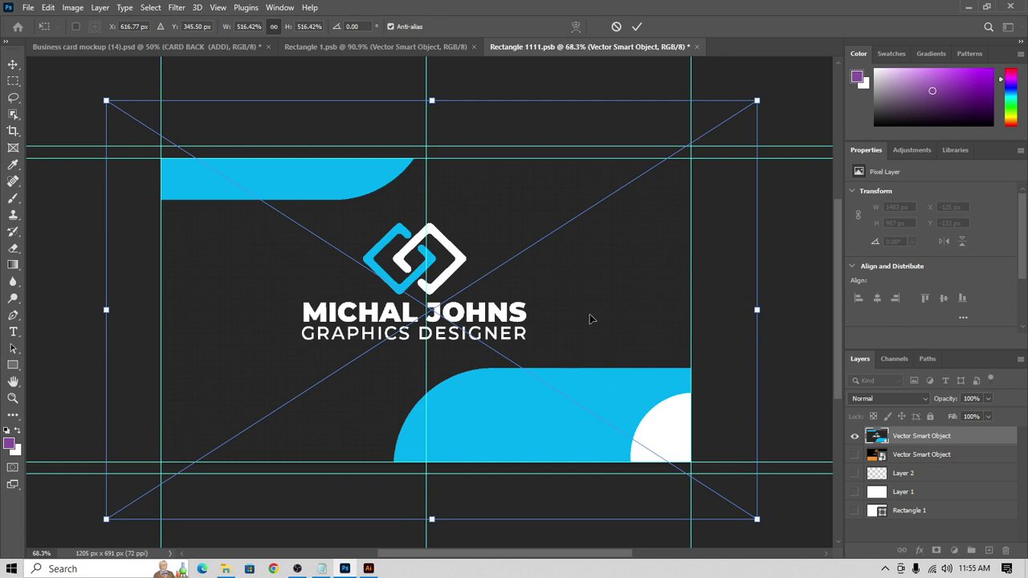
{"action": "left_click_drag", "start_coordinate": [589, 319], "coordinate": [590, 335]}
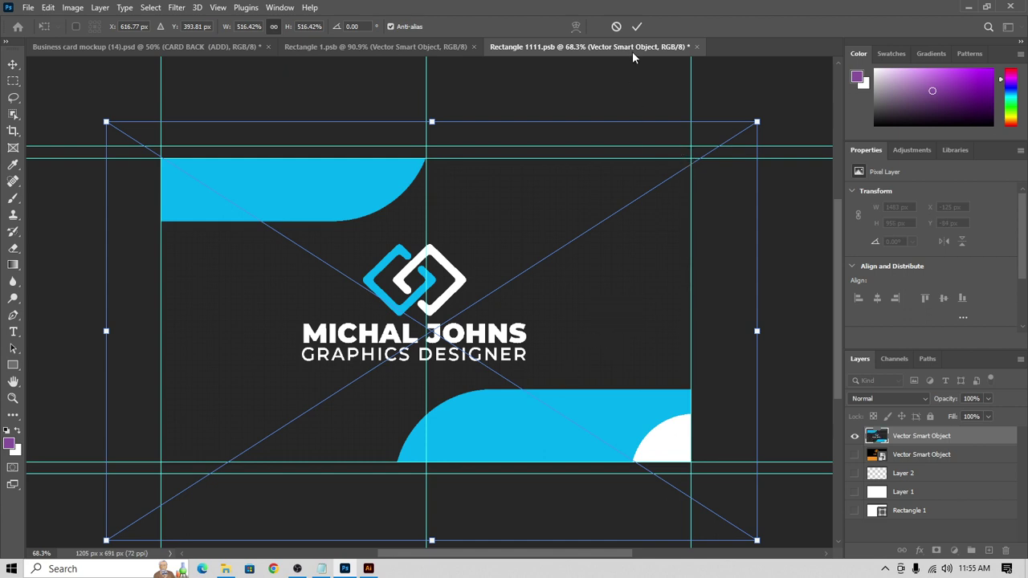
{"action": "left_click", "coordinate": [639, 26]}
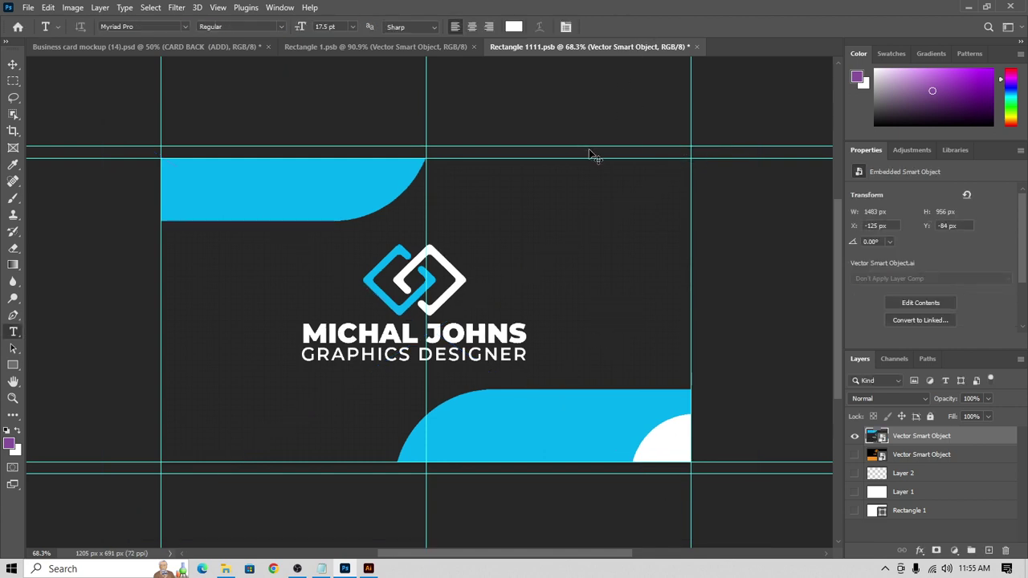
Step: Save Rectangle 1111.psb and return to the Business card mockup (14).psd document
{"action": "key", "text": "ctrl+s"}
{"action": "left_click", "coordinate": [135, 49]}
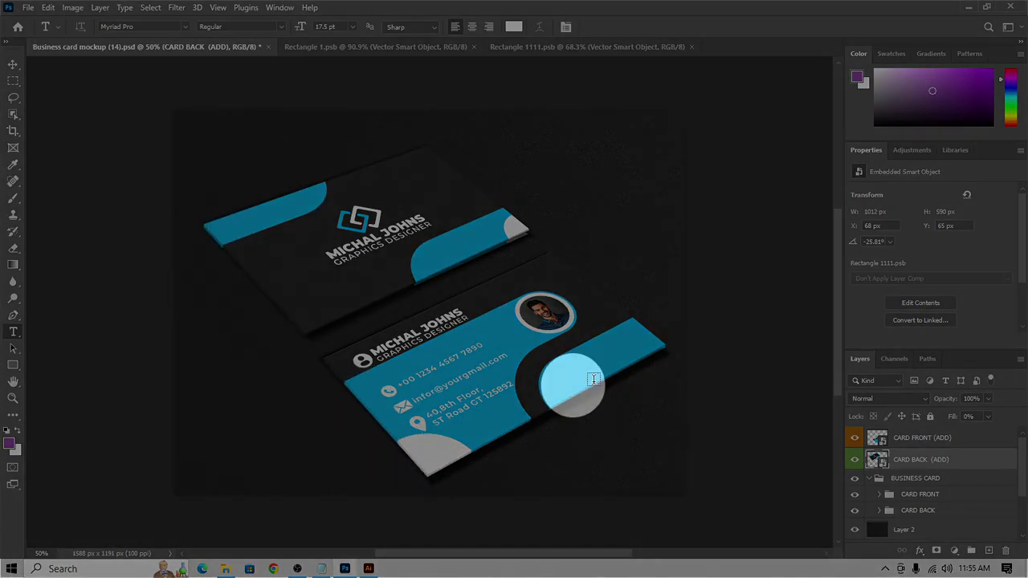
{"action": "left_click", "coordinate": [74, 287]}
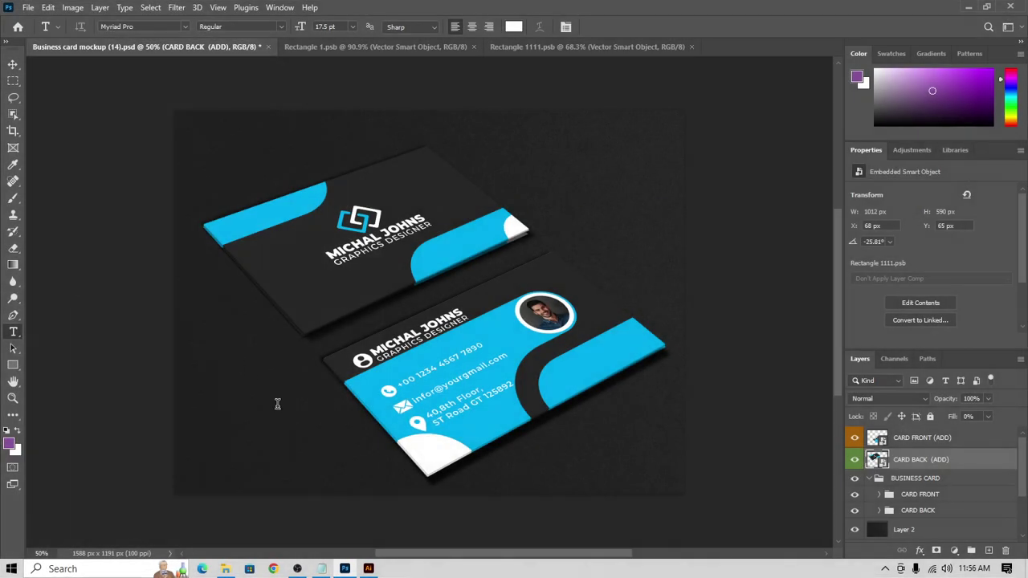
{"action": "left_click", "coordinate": [379, 570]}
{"action": "left_click", "coordinate": [307, 429]}
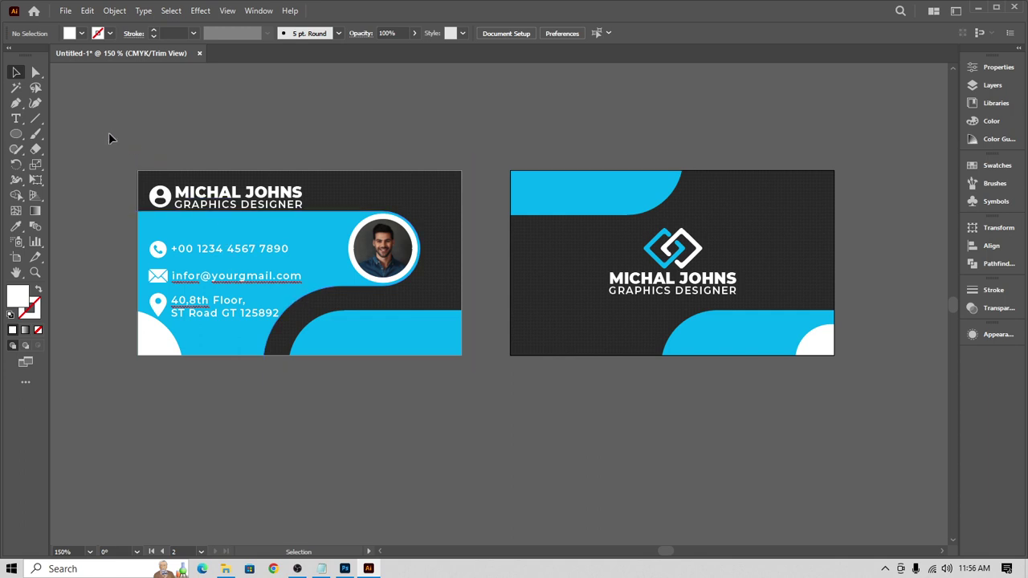
{"action": "key", "text": "ctrl+a"}
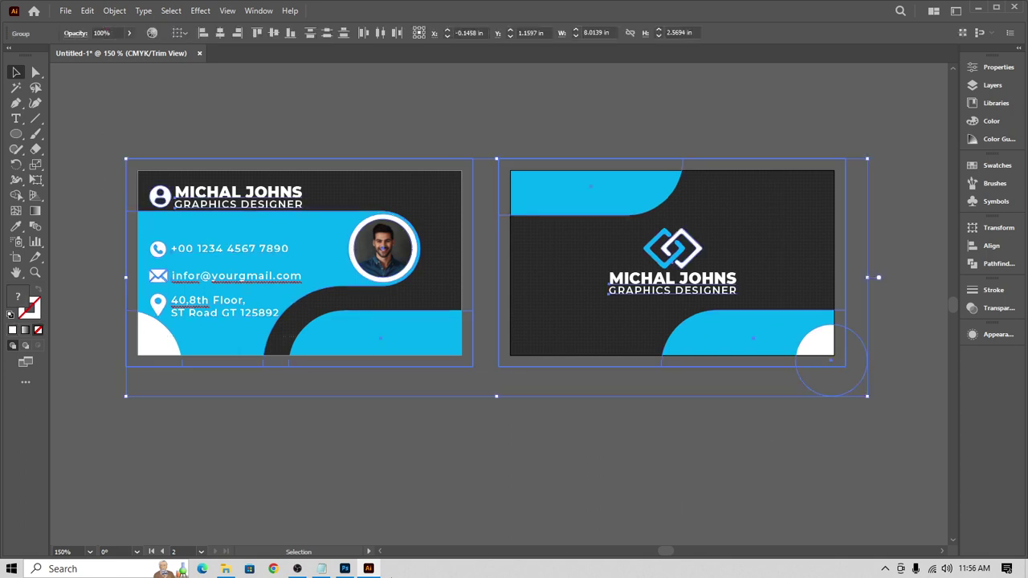
{"action": "left_click", "coordinate": [344, 568]}
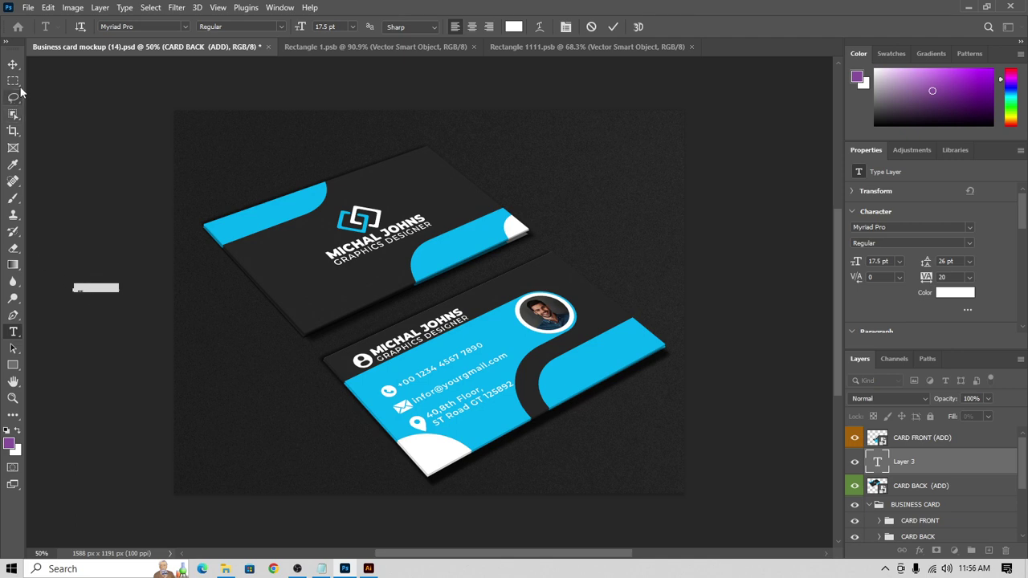
{"action": "left_click", "coordinate": [13, 65]}
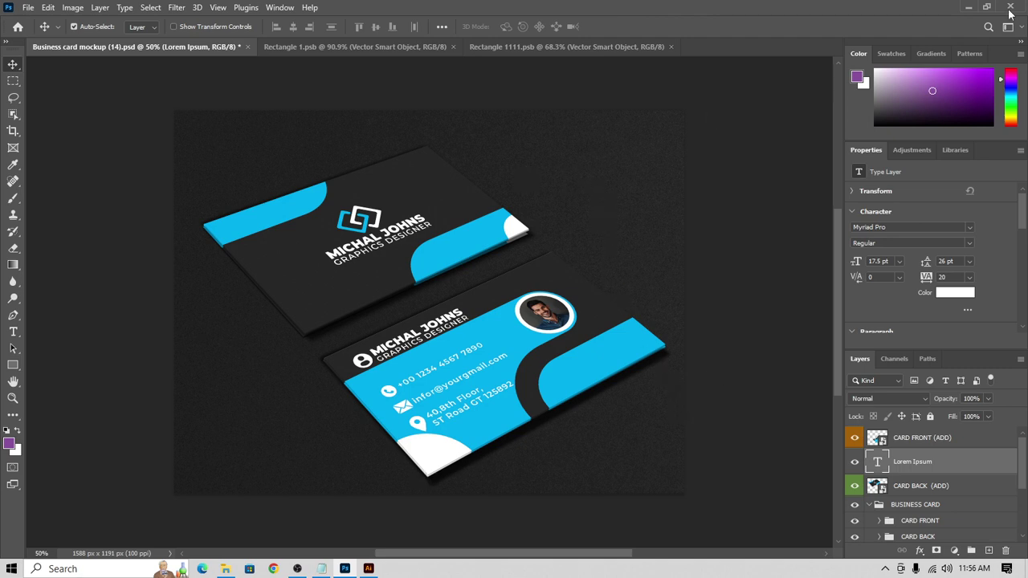
Step: Switch to Illustrator, display the swatches, and draw a small rectangle in the empty space below the contact-side card
{"action": "left_click", "coordinate": [970, 7]}
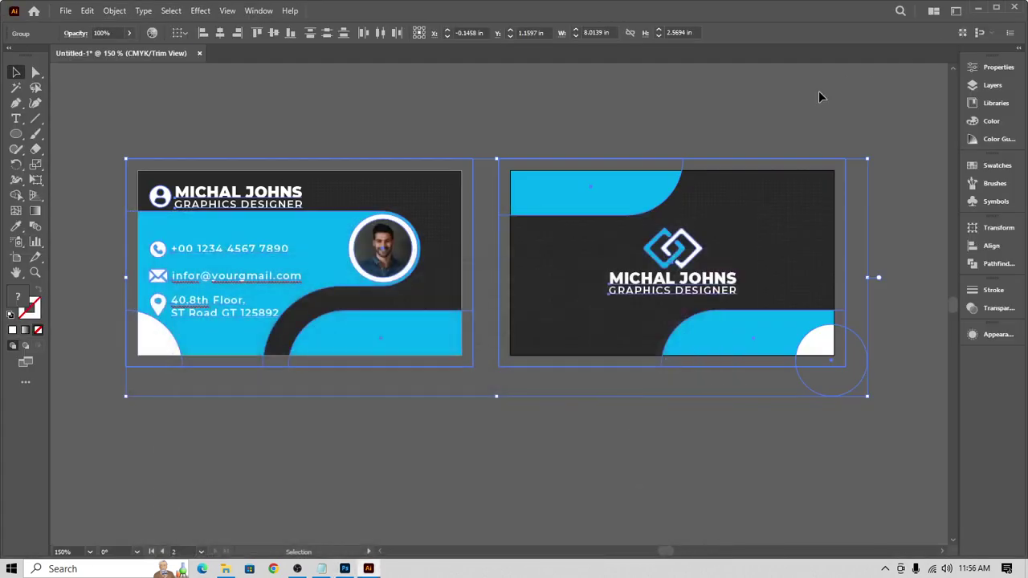
{"action": "left_click", "coordinate": [775, 99]}
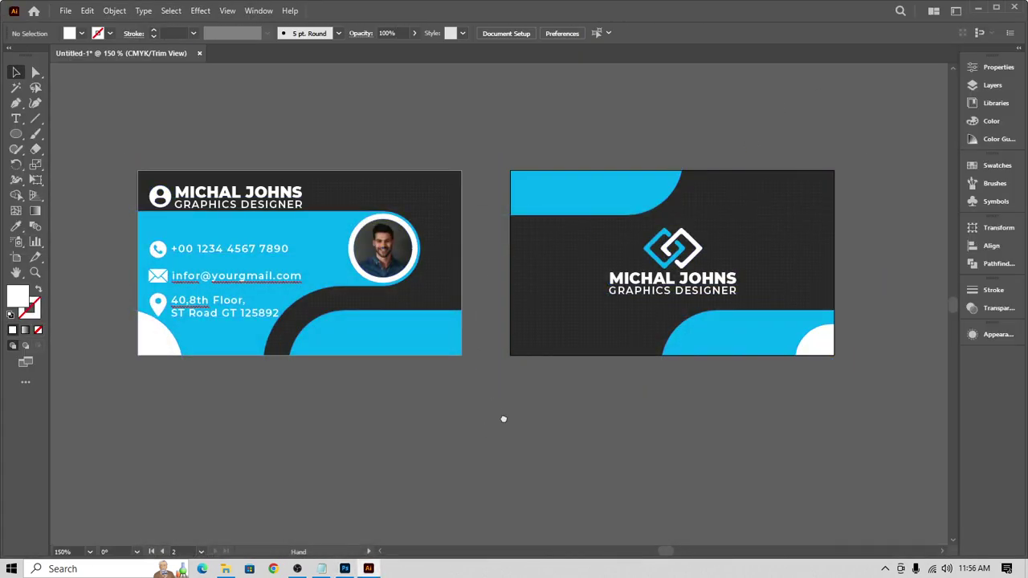
{"action": "left_click_drag", "start_coordinate": [503, 420], "coordinate": [522, 360]}
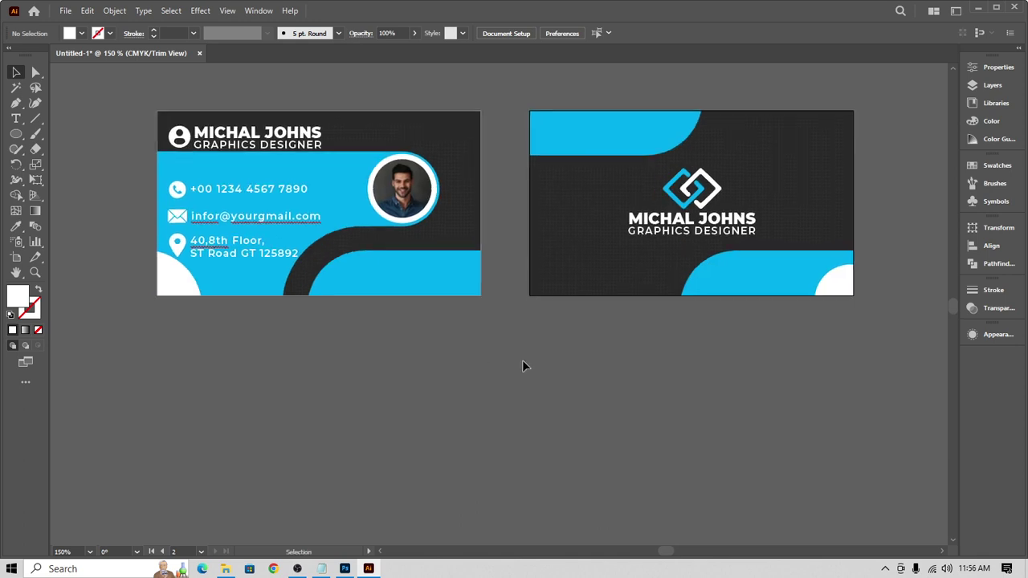
{"action": "left_click", "coordinate": [996, 164]}
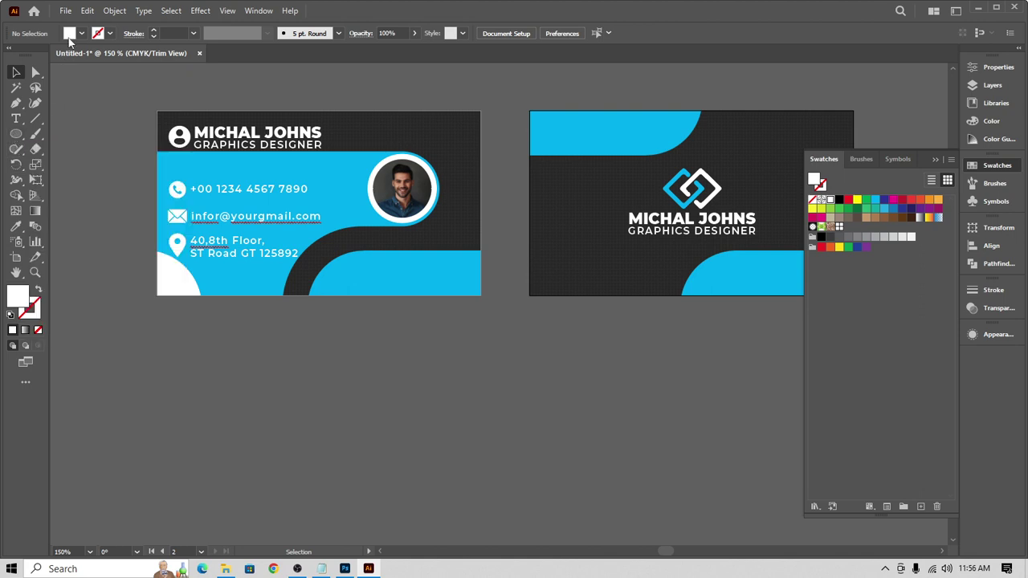
{"action": "right_click", "coordinate": [16, 133]}
{"action": "left_click", "coordinate": [67, 135]}
{"action": "left_click_drag", "start_coordinate": [227, 400], "coordinate": [255, 420]}
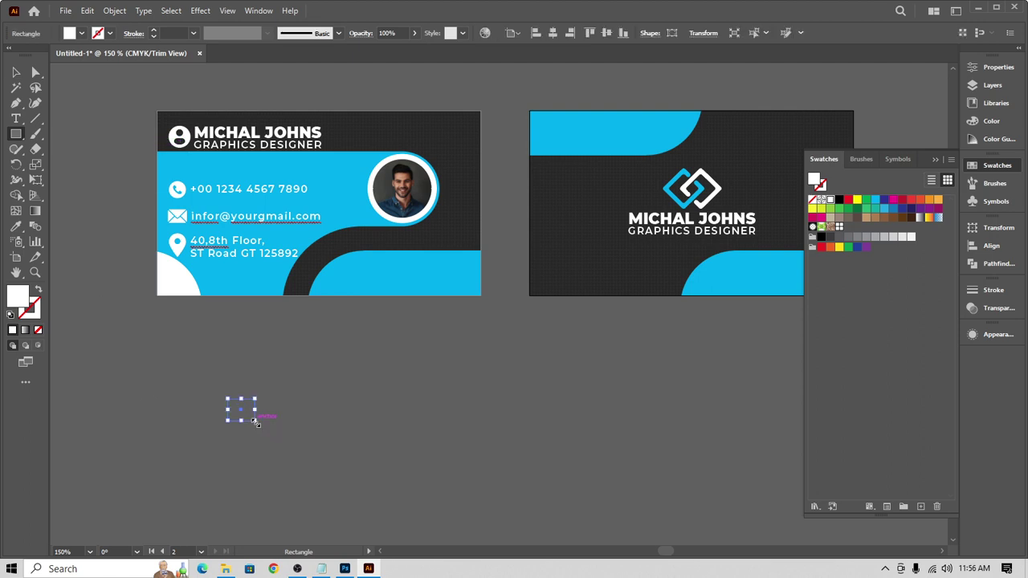
Step: Fill the small rectangle with the hex color 282828
{"action": "left_click", "coordinate": [110, 34]}
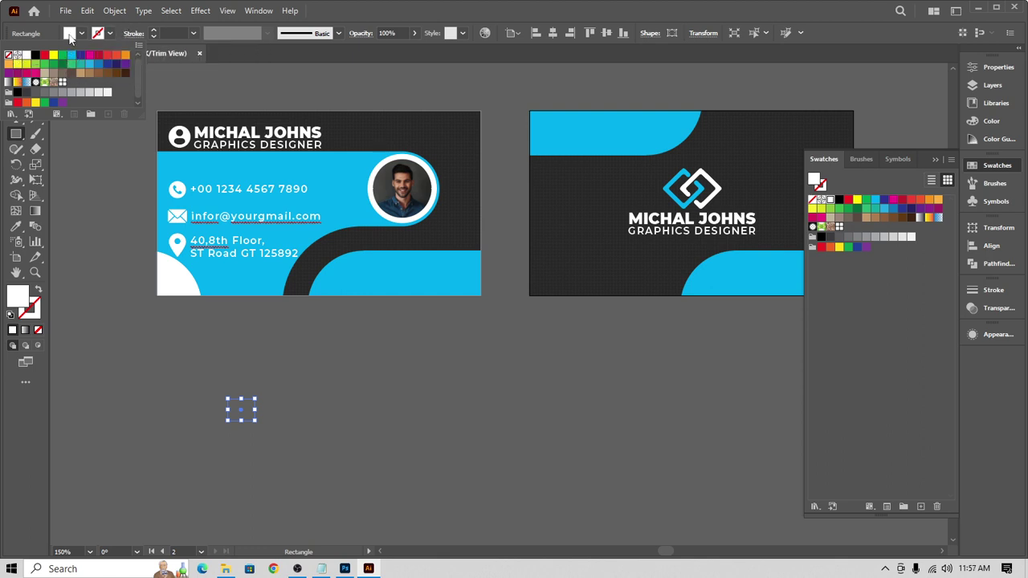
{"action": "left_click", "coordinate": [70, 38]}
{"action": "left_click", "coordinate": [84, 33]}
{"action": "double_click", "coordinate": [24, 302]}
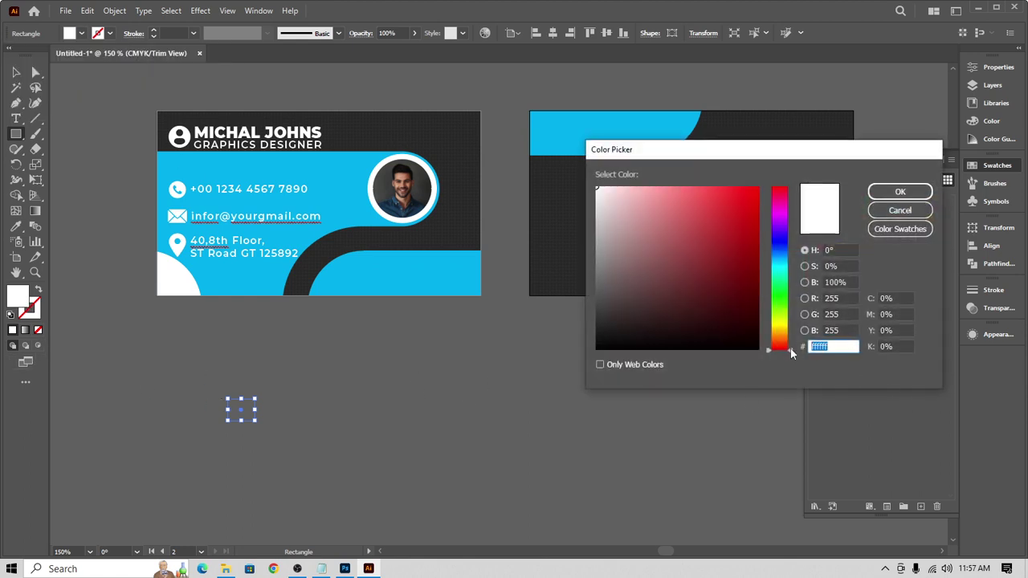
{"action": "type", "text": "282828"}
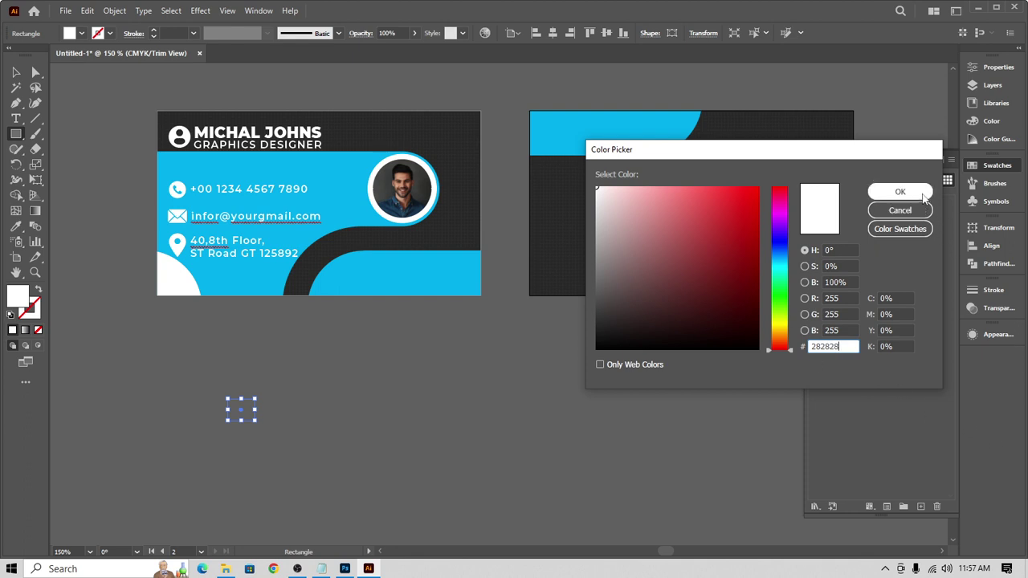
{"action": "left_click", "coordinate": [900, 191]}
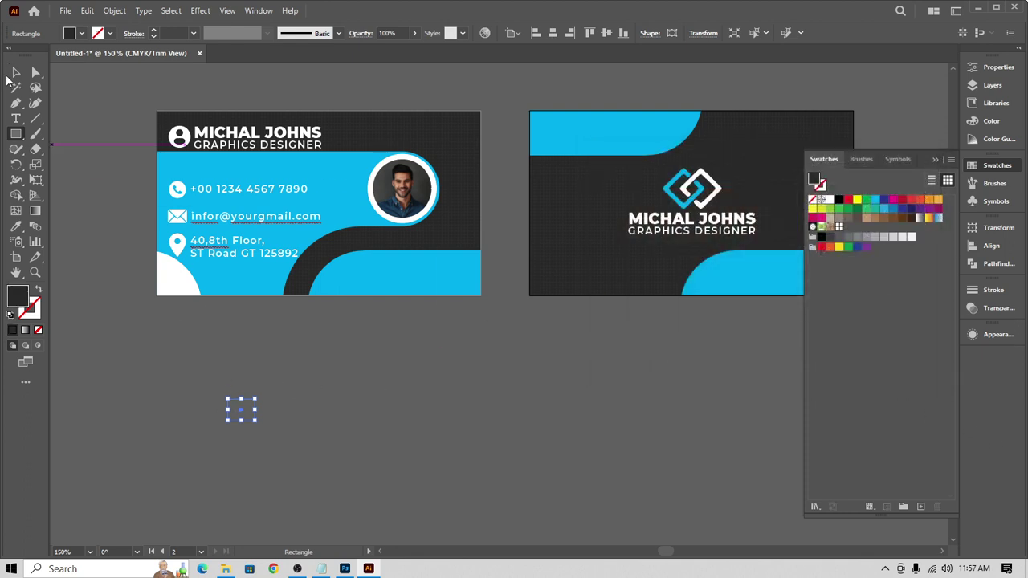
{"action": "left_click", "coordinate": [15, 72]}
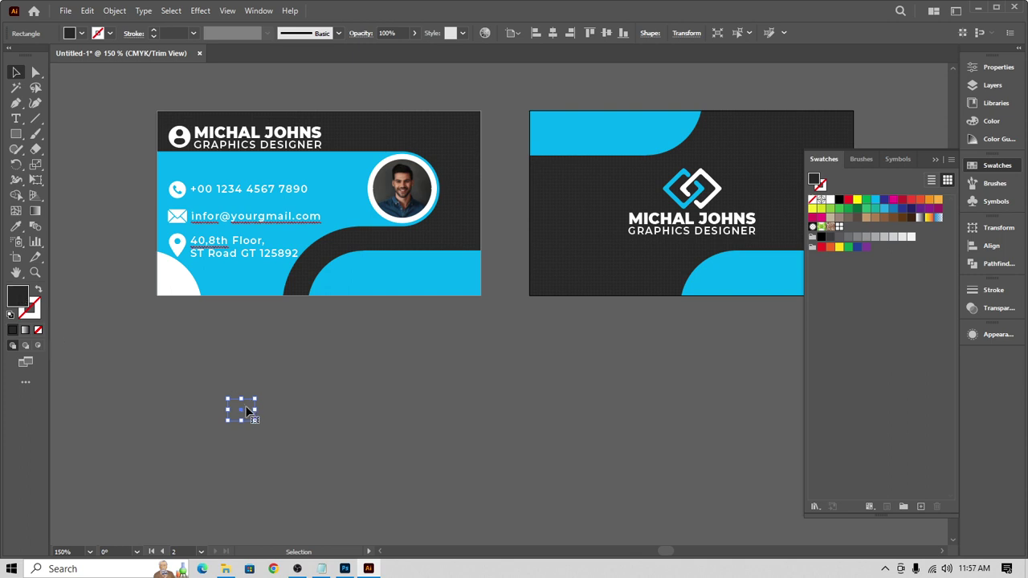
Step: Shift the dark rectangle sideways below the contact-side card and turn off Trim View
{"action": "mouse_move", "coordinate": [245, 411]}
{"action": "left_mouse_down"}
{"action": "mouse_move", "coordinate": [450, 277]}
{"action": "mouse_move", "coordinate": [431, 339]}
{"action": "mouse_move", "coordinate": [503, 319]}
{"action": "mouse_move", "coordinate": [372, 391]}
{"action": "left_mouse_up"}
{"action": "left_click", "coordinate": [203, 12]}
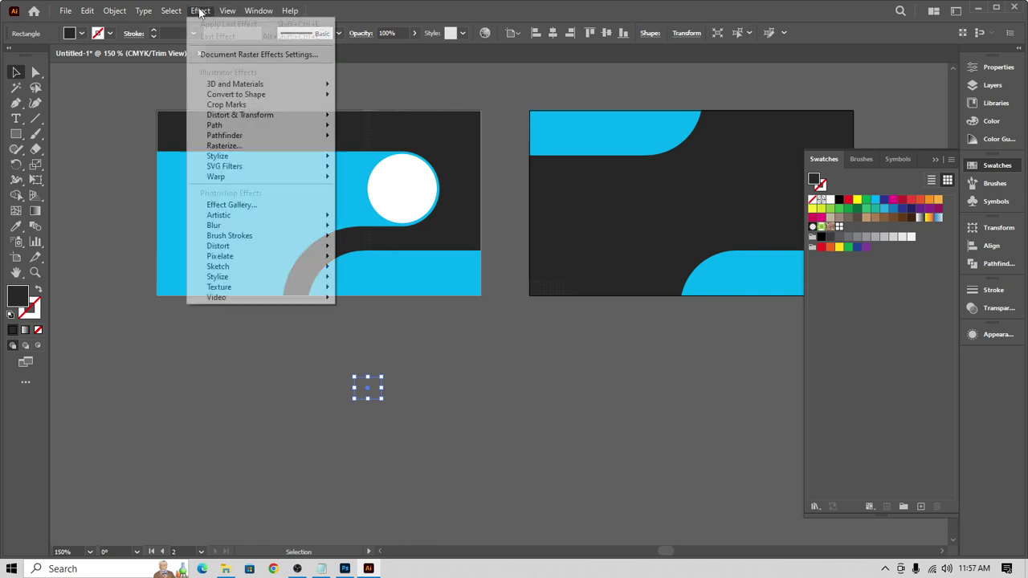
{"action": "mouse_move", "coordinate": [180, 11]}
{"action": "mouse_move", "coordinate": [227, 11]}
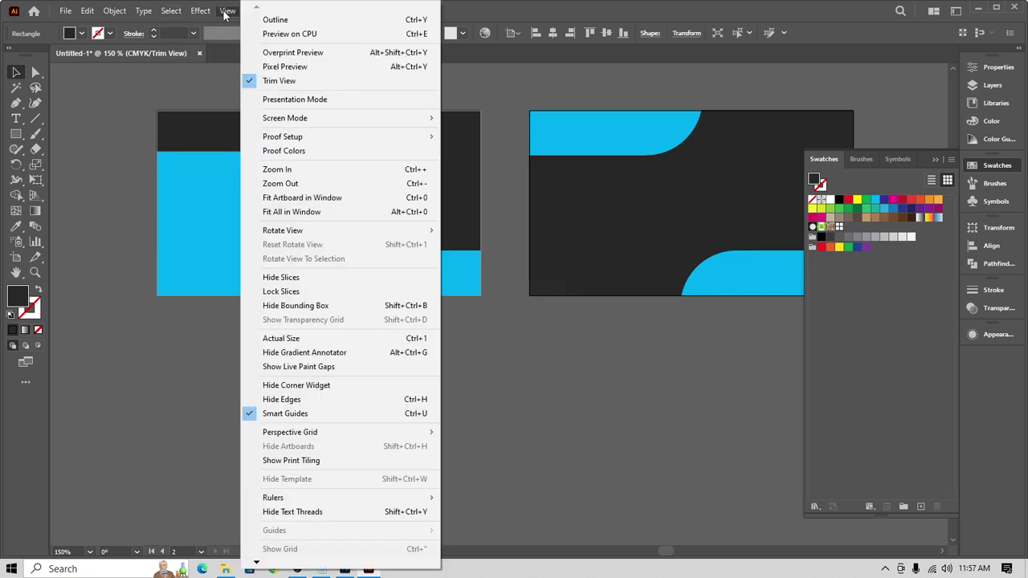
{"action": "left_click", "coordinate": [291, 84]}
{"action": "left_click", "coordinate": [449, 406]}
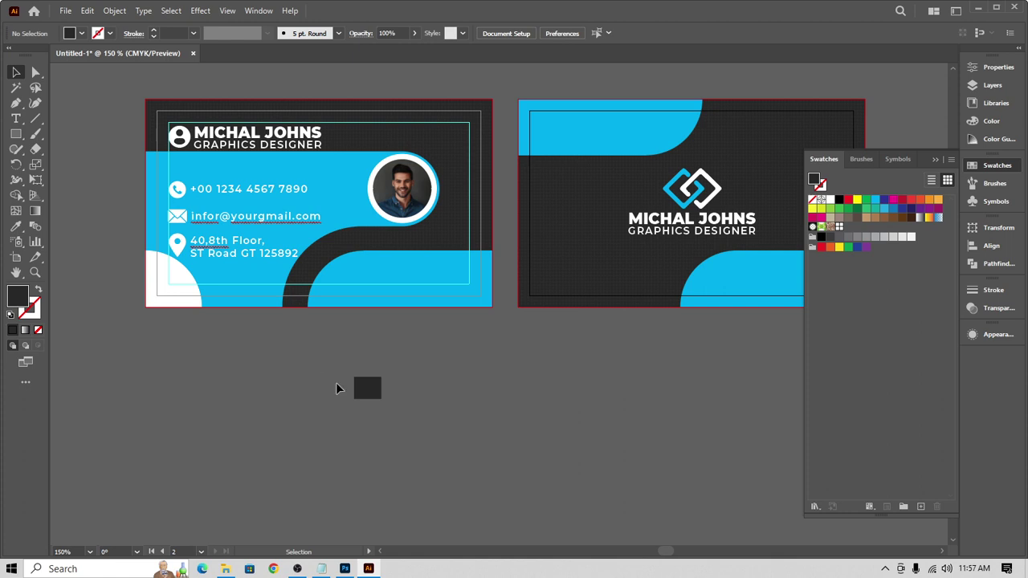
Step: Enlarge the dark rectangle to about 0.65 × 0.52 in and add it to the swatches as a pattern
{"action": "left_click_drag", "start_coordinate": [340, 387], "coordinate": [364, 482]}
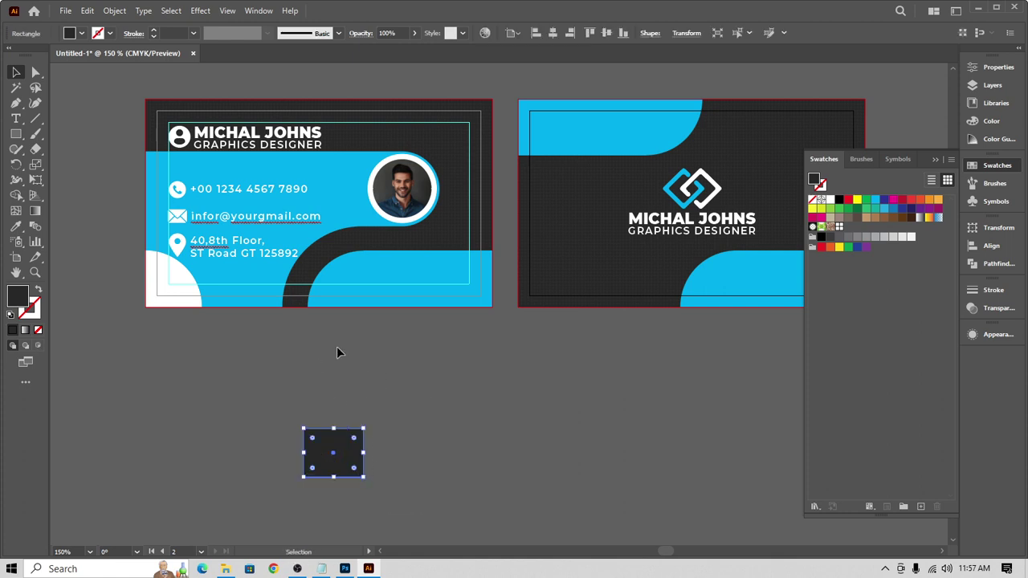
{"action": "left_click", "coordinate": [376, 390]}
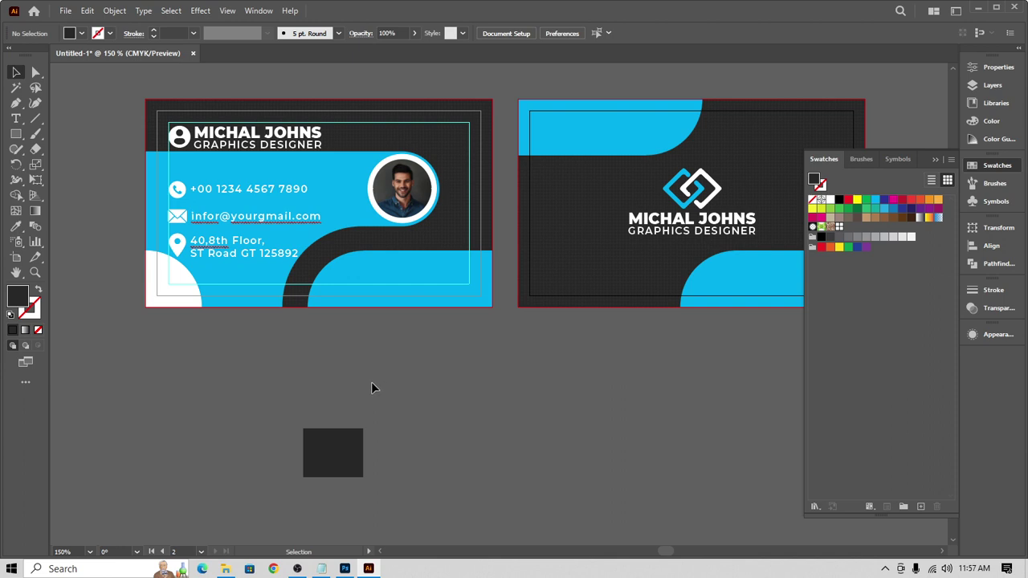
{"action": "left_click_drag", "start_coordinate": [339, 462], "coordinate": [887, 291]}
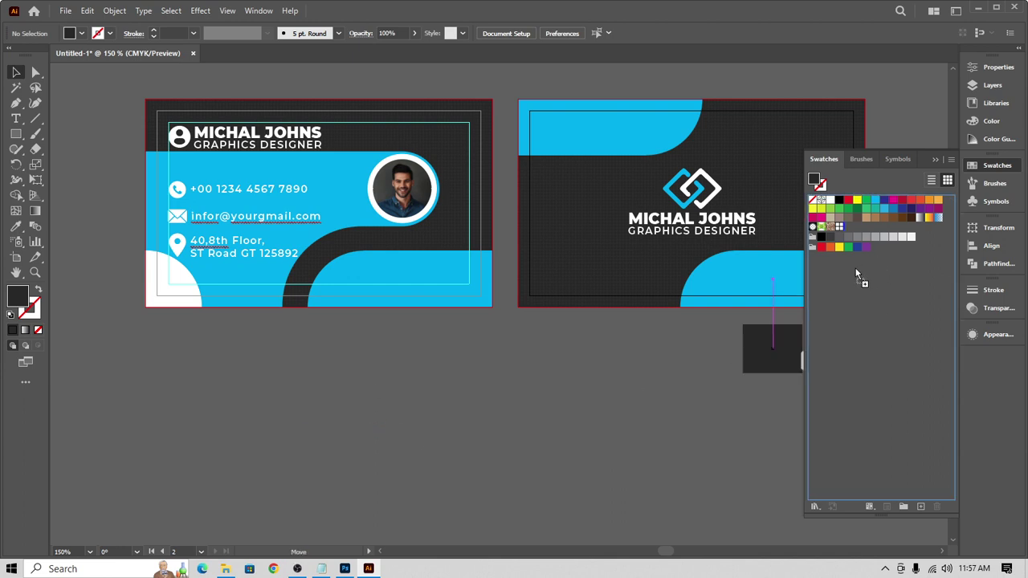
{"action": "left_click_drag", "start_coordinate": [812, 260], "coordinate": [864, 258]}
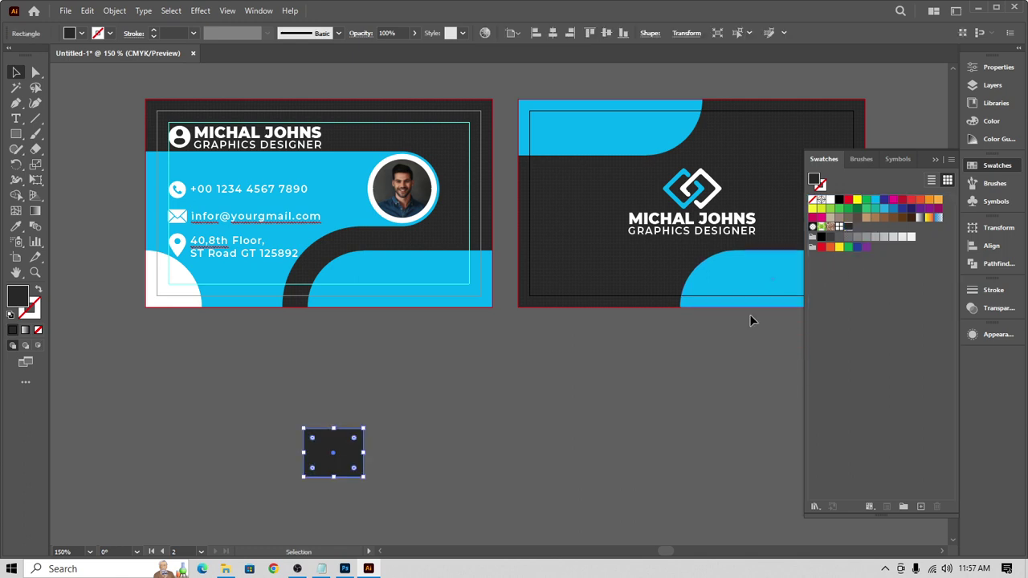
{"action": "left_click", "coordinate": [560, 419]}
Step: Draw a yellow square beside the dark rectangle and fill it with the new dark pattern swatch
{"action": "left_click", "coordinate": [16, 134]}
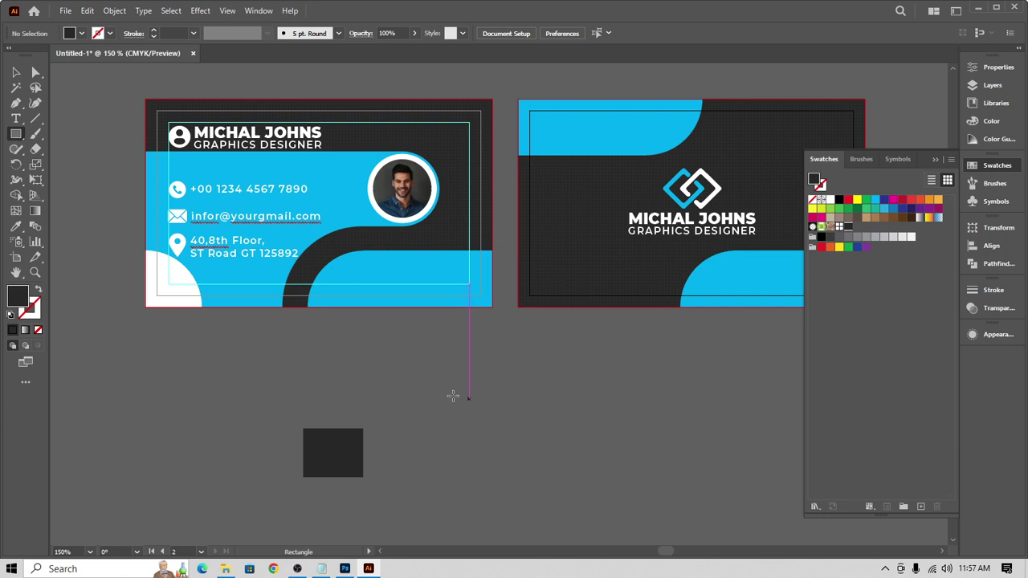
{"action": "left_click", "coordinate": [81, 33]}
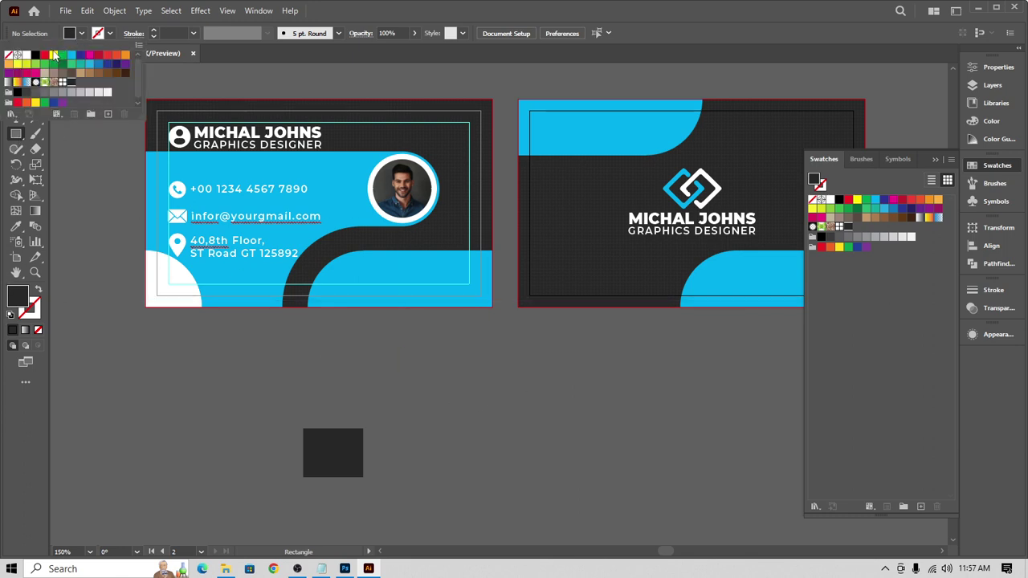
{"action": "left_click", "coordinate": [53, 54]}
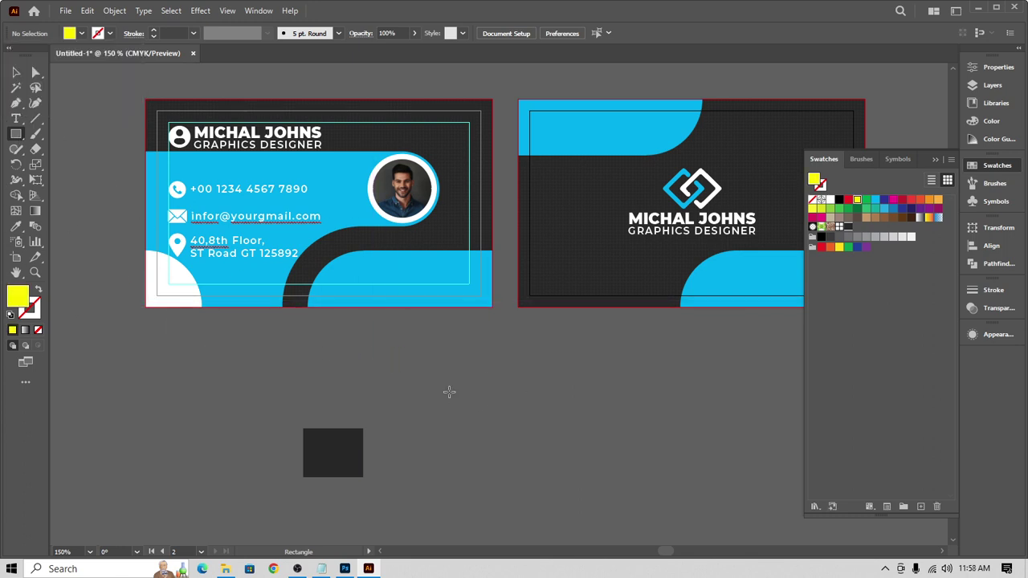
{"action": "left_click_drag", "start_coordinate": [450, 393], "coordinate": [542, 483]}
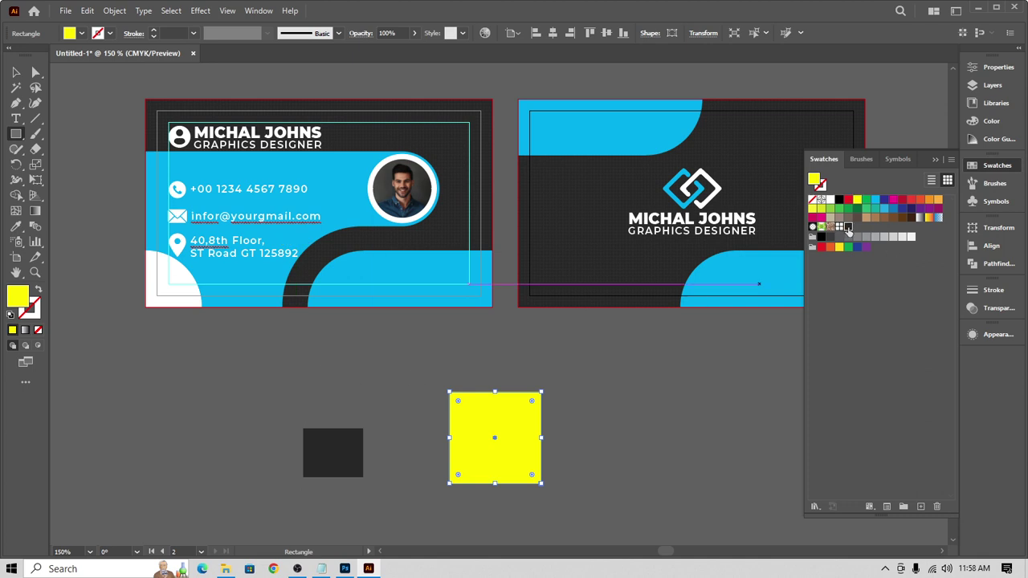
{"action": "left_click", "coordinate": [848, 228]}
{"action": "left_click", "coordinate": [14, 71]}
{"action": "left_click", "coordinate": [584, 379]}
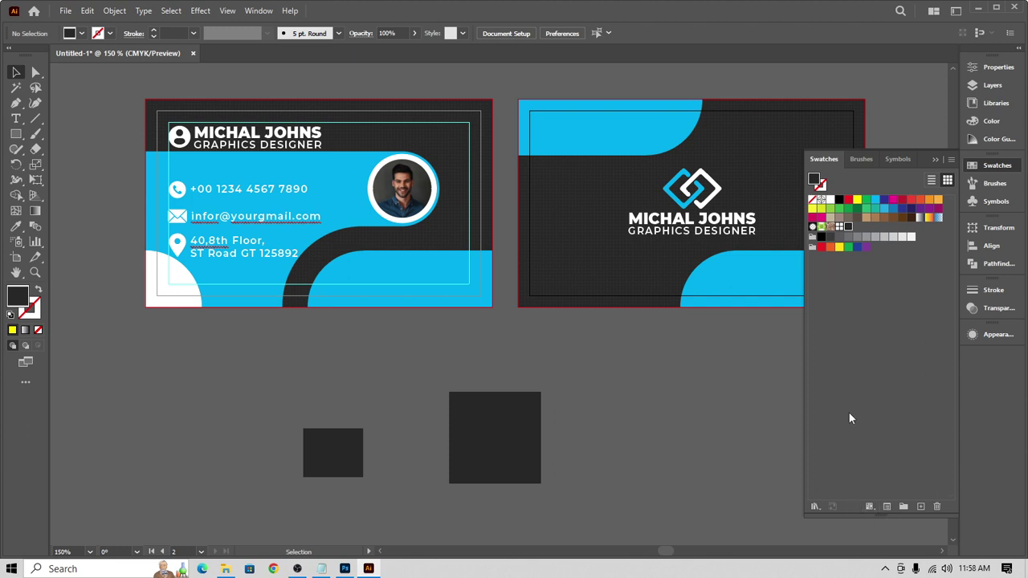
Step: Open the new dark pattern swatch for editing, look over its tile options, and move its tile before leaving pattern editing
{"action": "left_click_drag", "start_coordinate": [484, 454], "coordinate": [488, 459]}
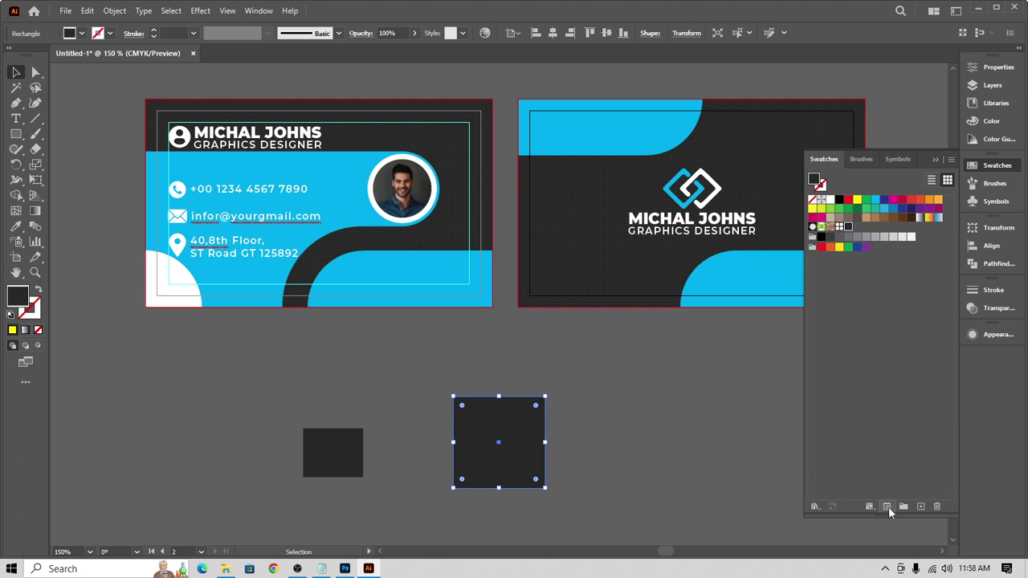
{"action": "double_click", "coordinate": [848, 228]}
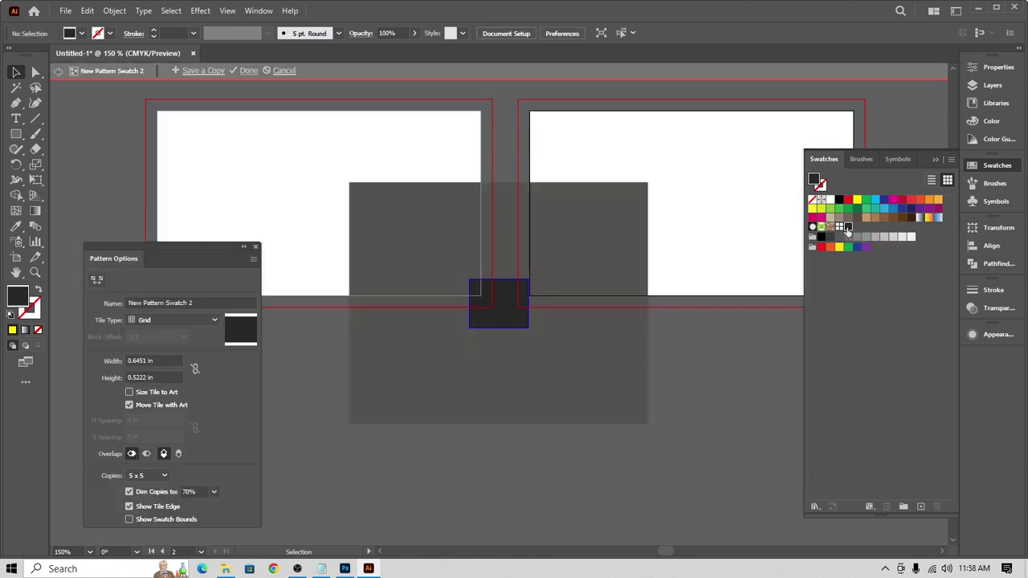
{"action": "left_click_drag", "start_coordinate": [178, 260], "coordinate": [282, 237]}
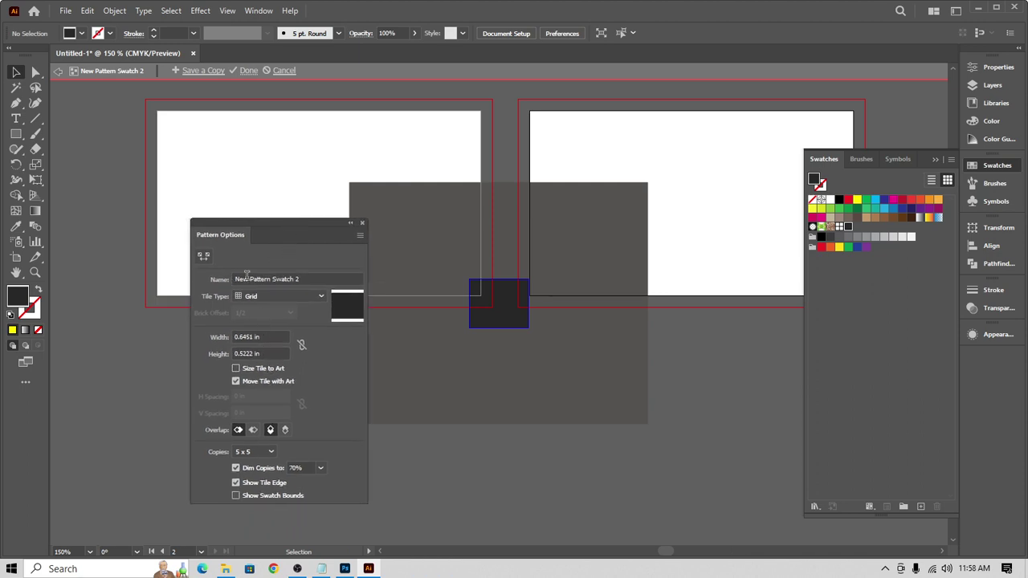
{"action": "left_click", "coordinate": [295, 297]}
{"action": "left_click", "coordinate": [295, 297]}
{"action": "left_click", "coordinate": [291, 297]}
{"action": "left_click", "coordinate": [277, 313]}
{"action": "left_click", "coordinate": [363, 224]}
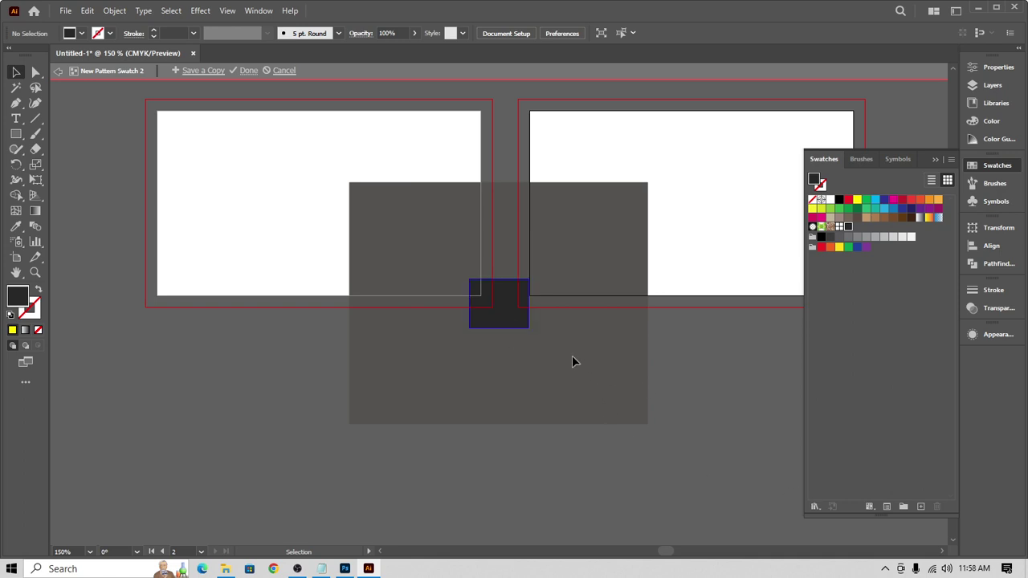
{"action": "left_click_drag", "start_coordinate": [509, 319], "coordinate": [391, 445]}
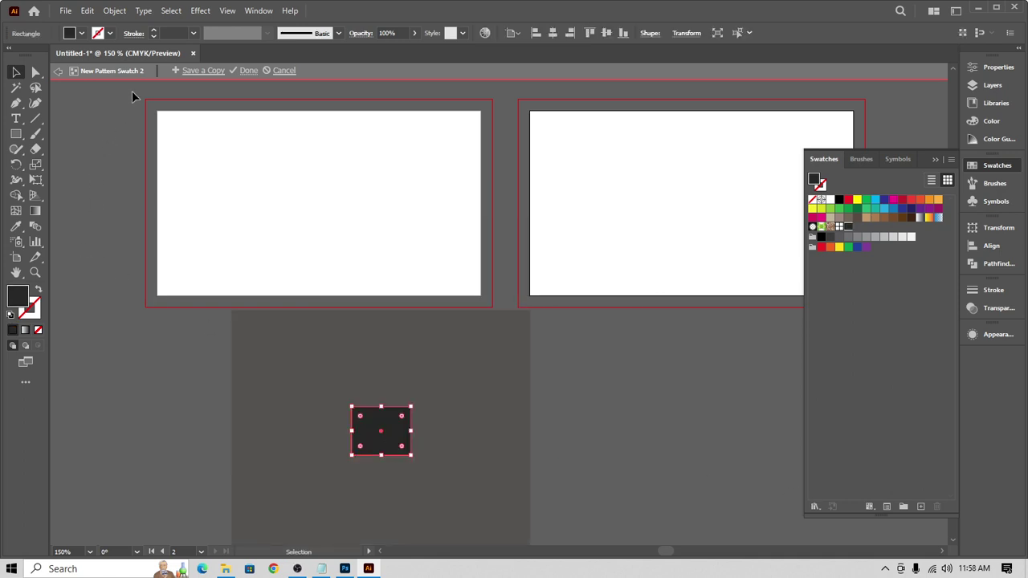
{"action": "left_click", "coordinate": [58, 71]}
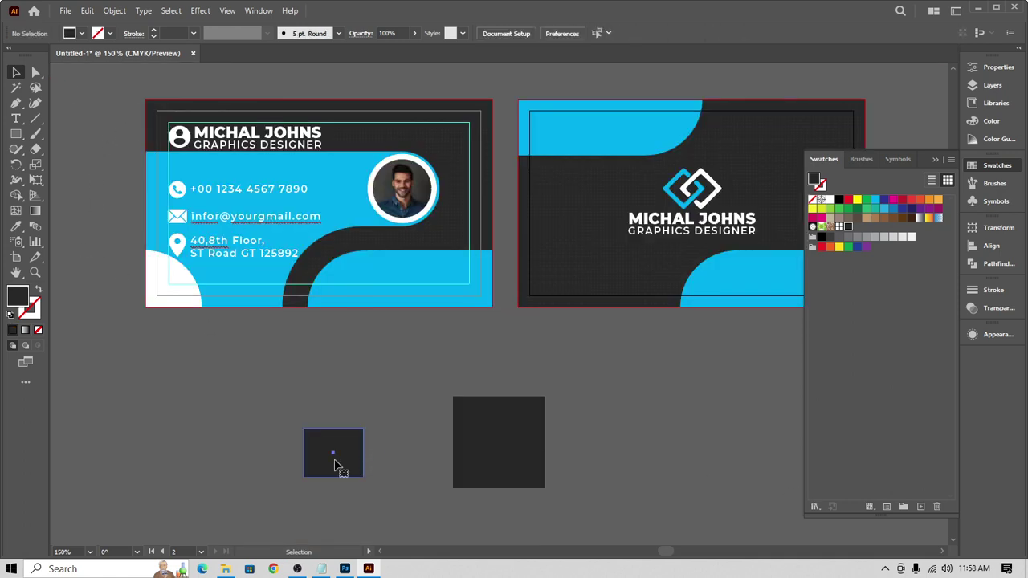
Step: Save the smaller dark rectangle's fill as a new global process color swatch in CMYK mode, keeping the suggested swatch name
{"action": "left_click", "coordinate": [337, 466]}
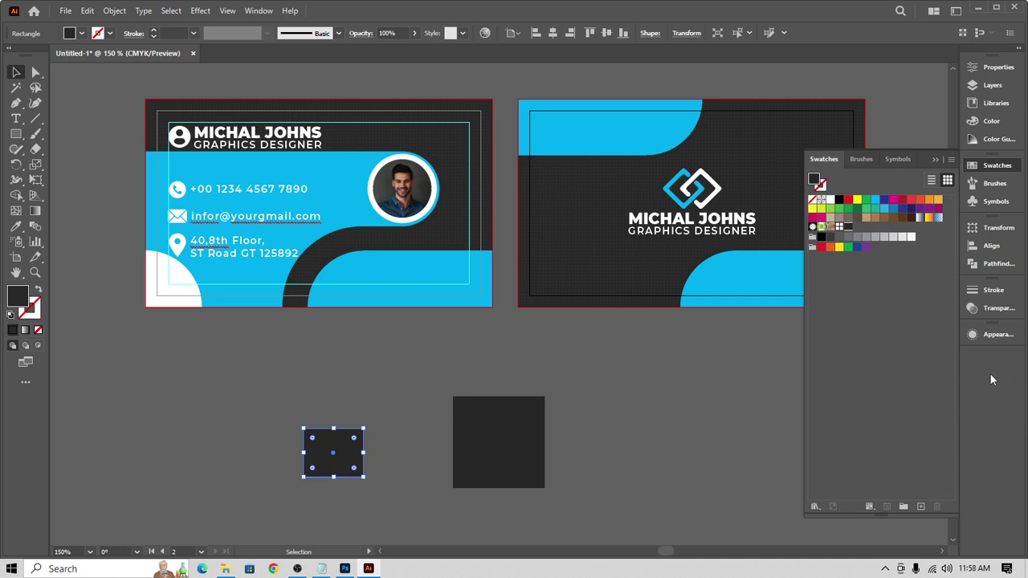
{"action": "left_click", "coordinate": [819, 508]}
{"action": "left_click", "coordinate": [819, 507]}
{"action": "left_click", "coordinate": [950, 160]}
{"action": "left_click", "coordinate": [950, 161]}
{"action": "left_click", "coordinate": [917, 508]}
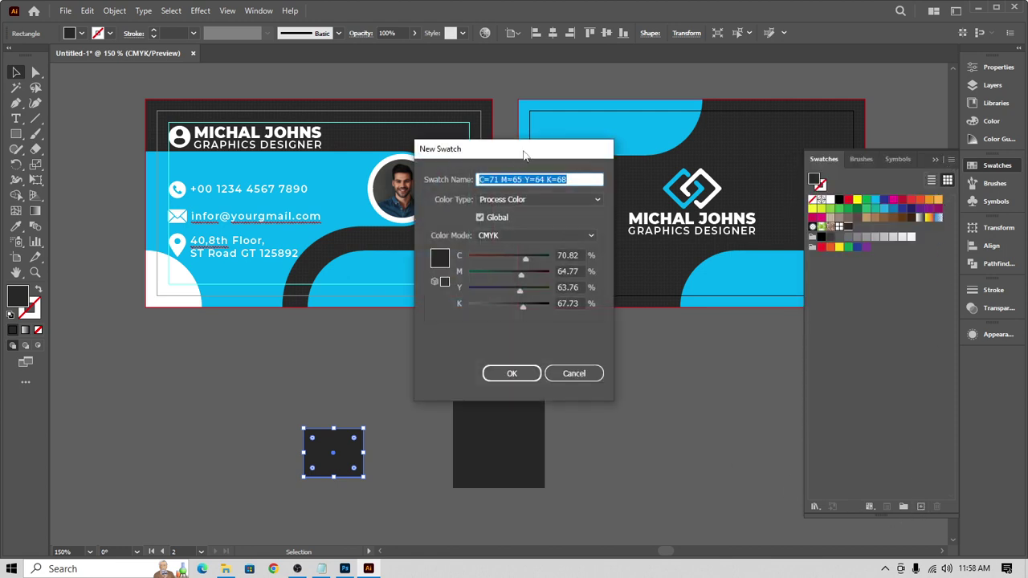
{"action": "left_click_drag", "start_coordinate": [524, 140], "coordinate": [648, 255]}
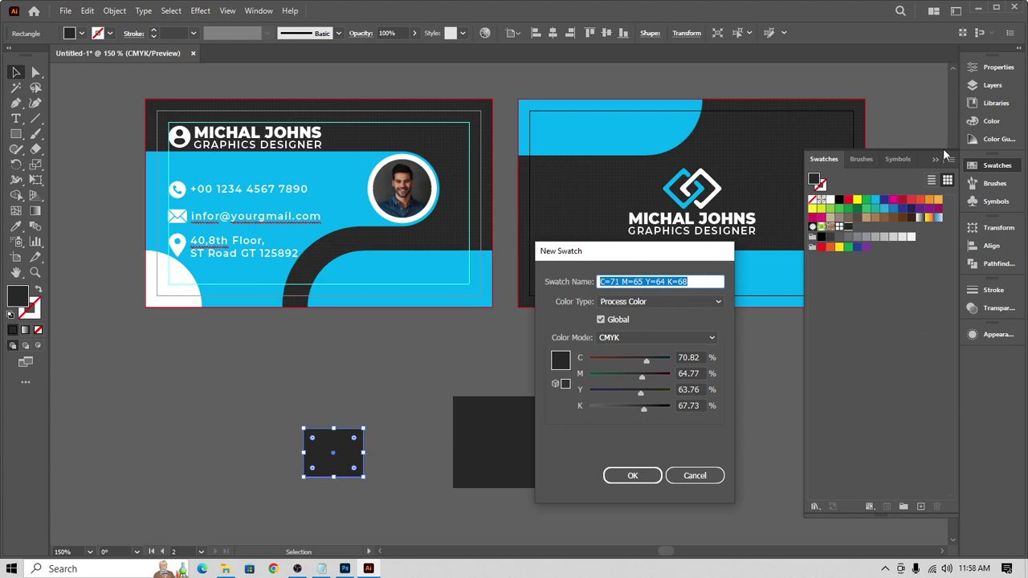
{"action": "mouse_move", "coordinate": [655, 254]}
{"action": "left_mouse_down"}
{"action": "mouse_move", "coordinate": [670, 265]}
{"action": "mouse_move", "coordinate": [660, 269]}
{"action": "left_mouse_up"}
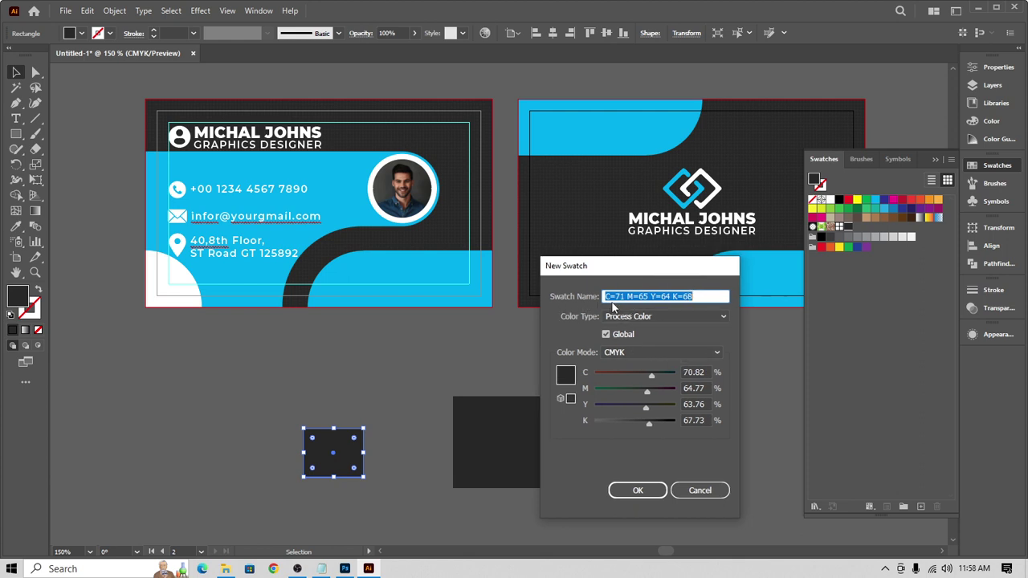
{"action": "left_click", "coordinate": [622, 316]}
{"action": "left_click", "coordinate": [676, 316]}
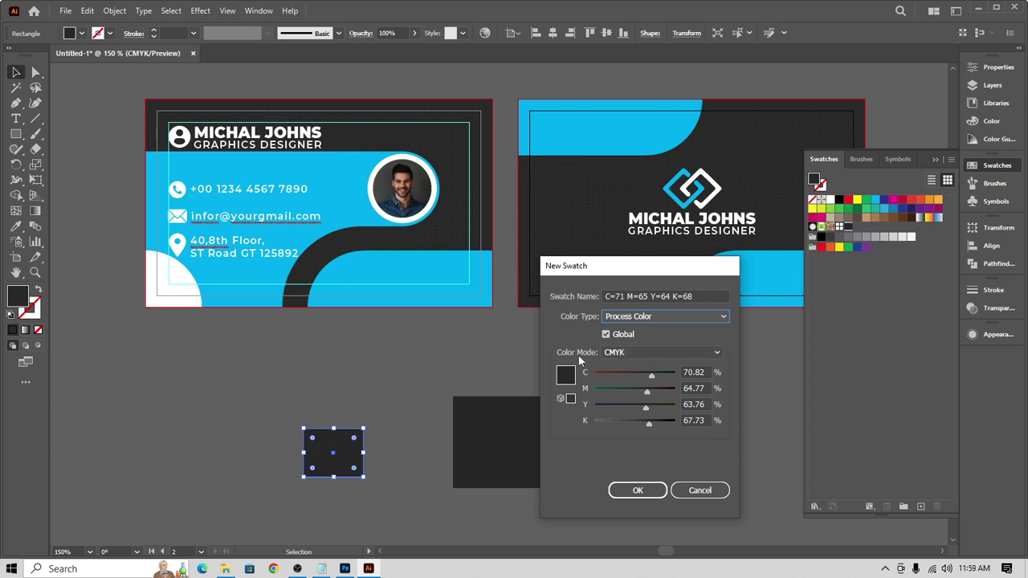
{"action": "left_click", "coordinate": [639, 491]}
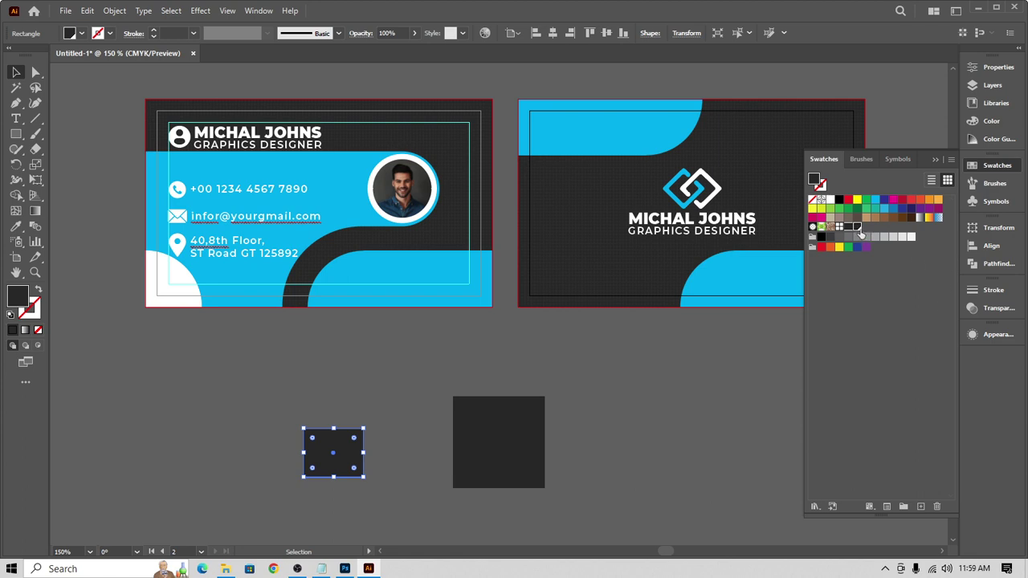
Step: Switch to File Explorer and open Page.ai from the Page folder on the Windows-10 (H:) drive
{"action": "left_click", "coordinate": [980, 8]}
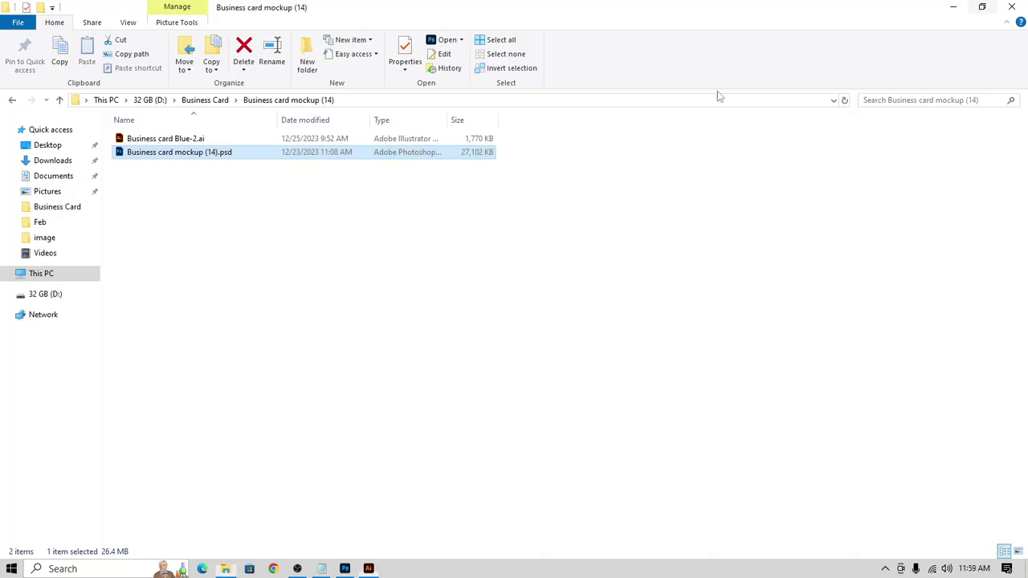
{"action": "left_click", "coordinate": [37, 274]}
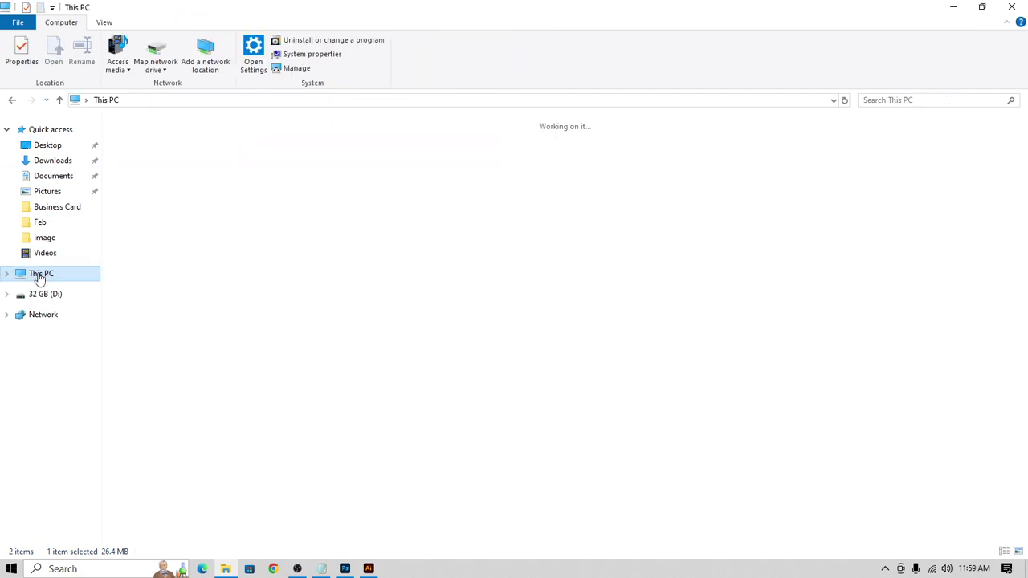
{"action": "left_click", "coordinate": [45, 294]}
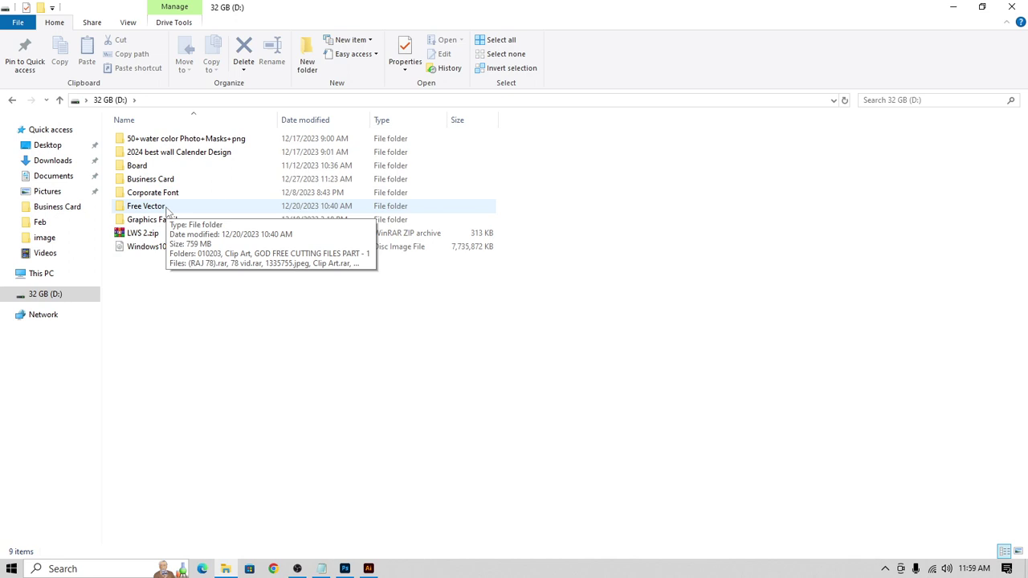
{"action": "right_click", "coordinate": [161, 208]}
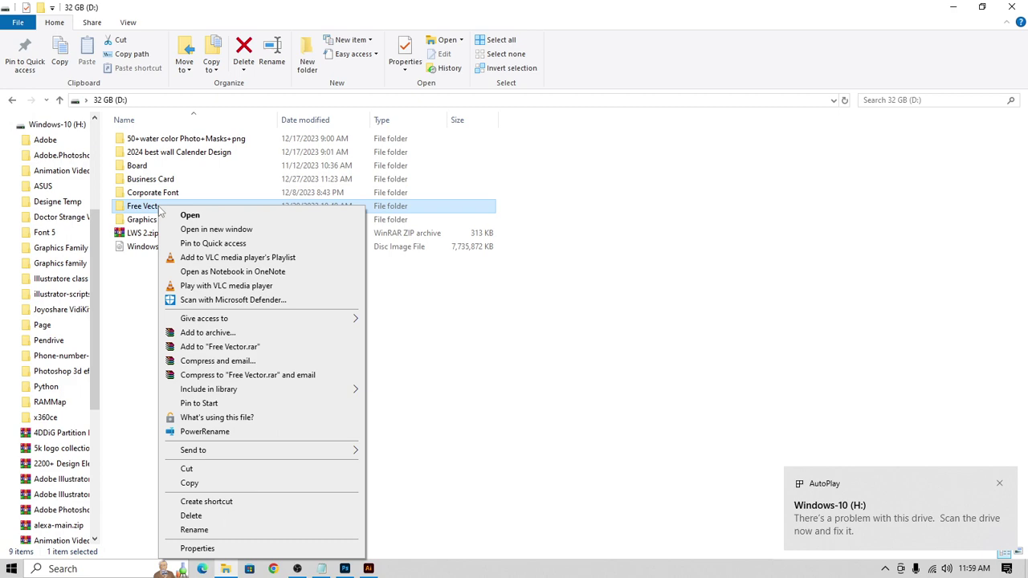
{"action": "left_click", "coordinate": [509, 423]}
{"action": "left_click", "coordinate": [48, 325]}
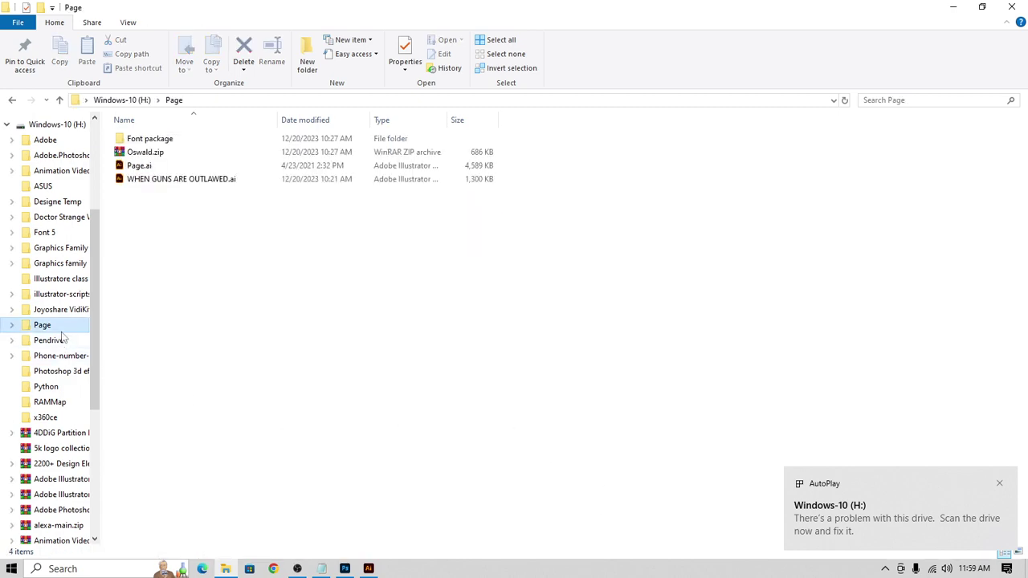
{"action": "double_click", "coordinate": [139, 166]}
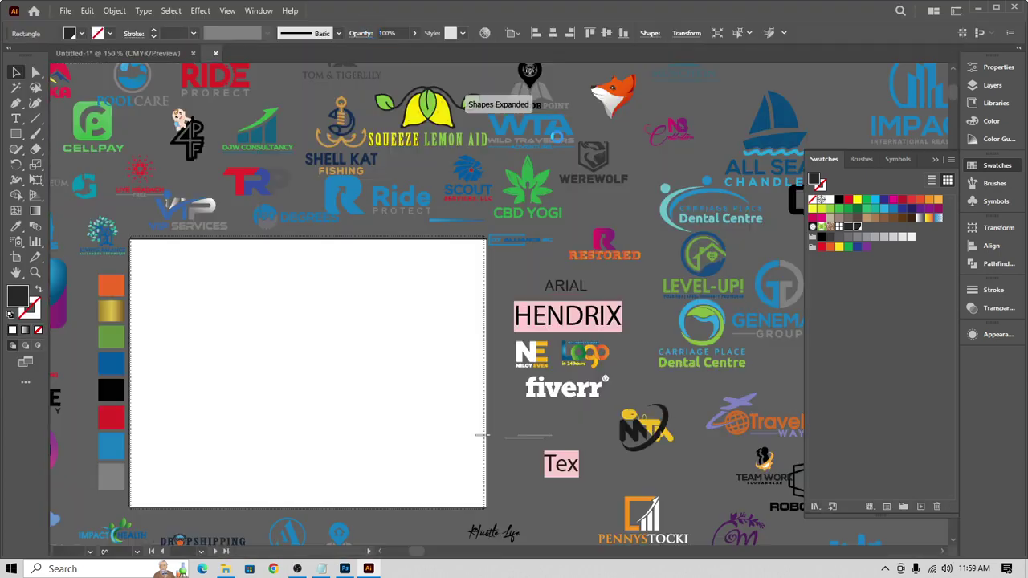
Step: Show the swatches saved in Page.ai and inspect the options of a pink global swatch without changing them
{"action": "left_click", "coordinate": [1016, 161]}
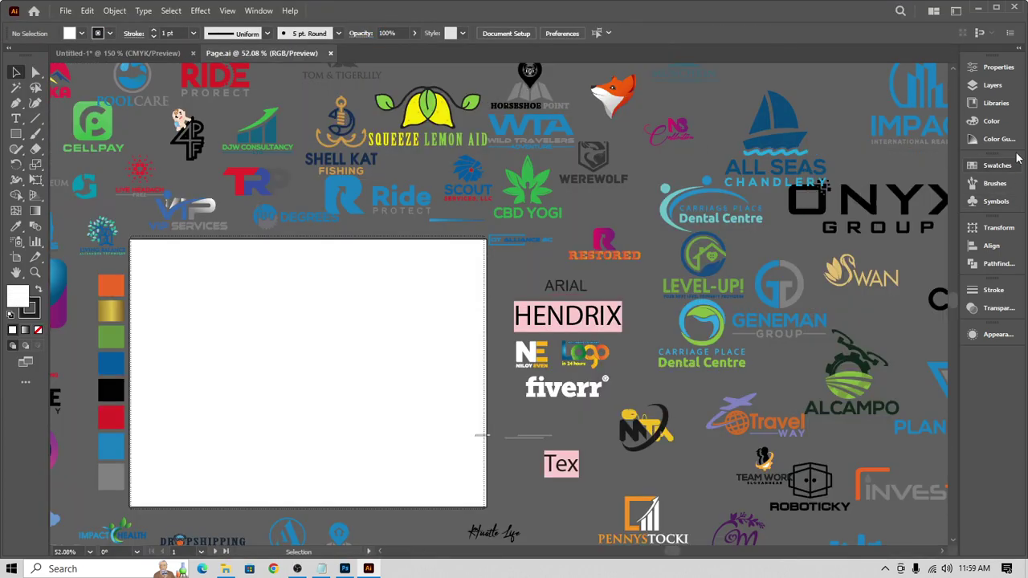
{"action": "left_click", "coordinate": [997, 167]}
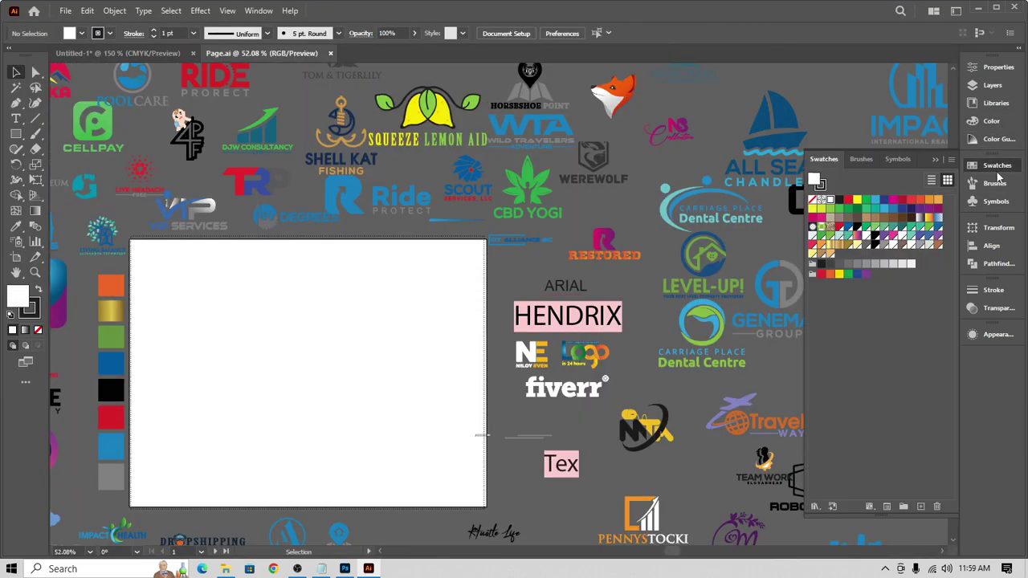
{"action": "left_click", "coordinate": [893, 240]}
{"action": "double_click", "coordinate": [893, 239]}
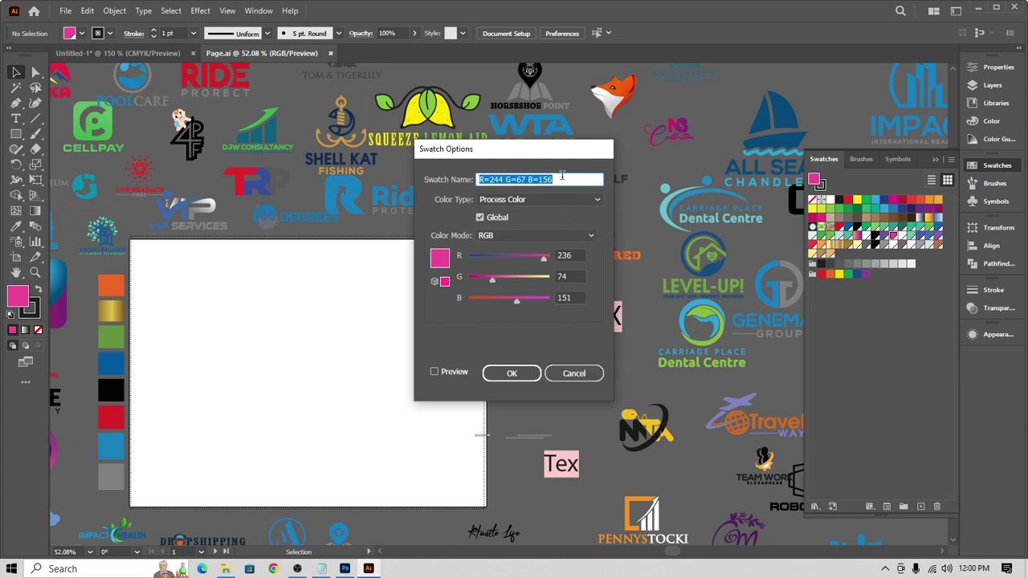
{"action": "left_click", "coordinate": [573, 373]}
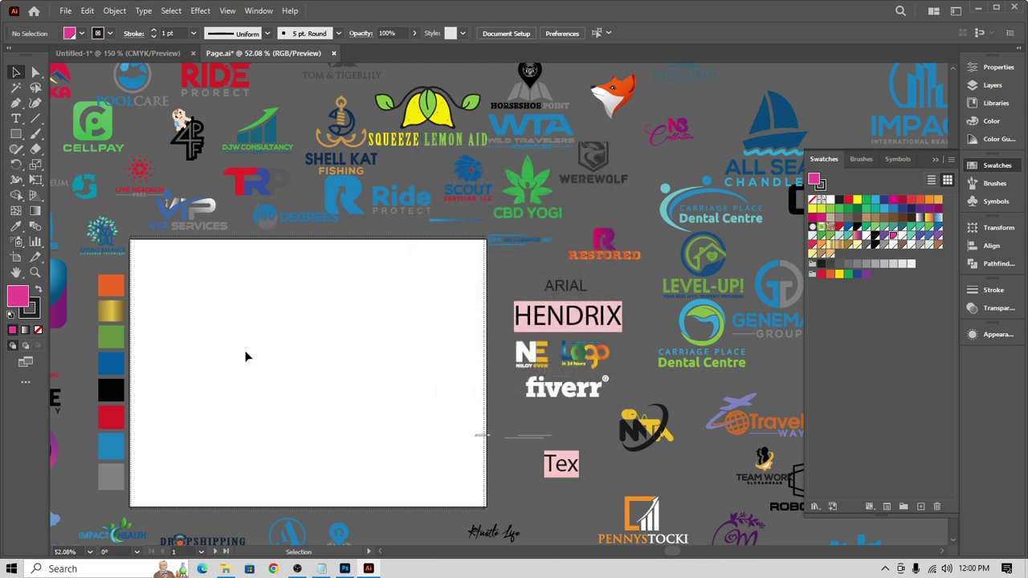
Step: Draw two pink squares on the blank artboard and recolor the smaller one with the magenta swatch
{"action": "key", "text": "m"}
{"action": "mouse_move", "coordinate": [255, 332]}
{"action": "left_mouse_down"}
{"action": "mouse_move", "coordinate": [347, 411]}
{"action": "mouse_move", "coordinate": [341, 385]}
{"action": "left_mouse_up"}
{"action": "key", "text": "v"}
{"action": "left_click", "coordinate": [391, 313]}
{"action": "left_click", "coordinate": [82, 33]}
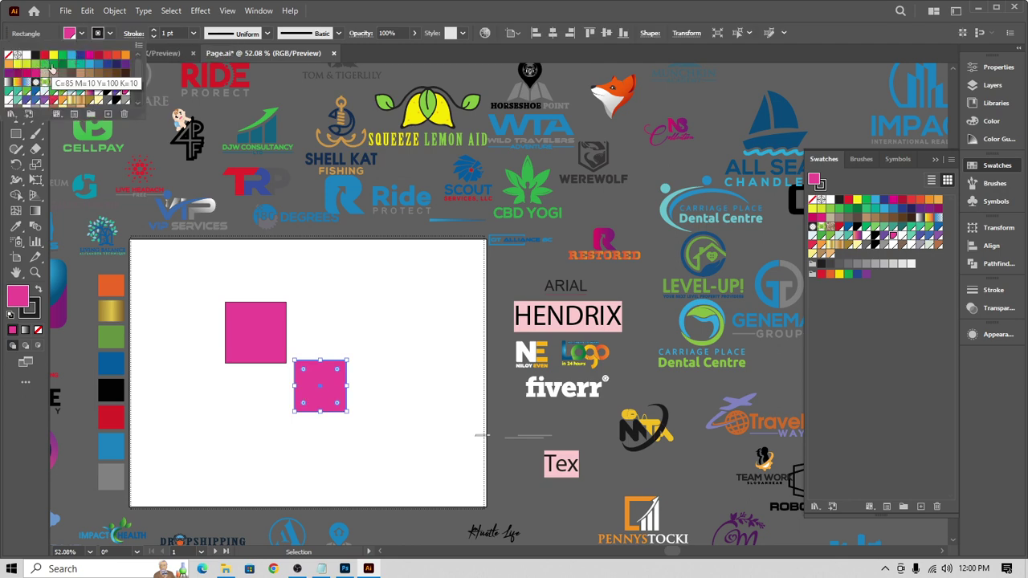
{"action": "left_click", "coordinate": [90, 55]}
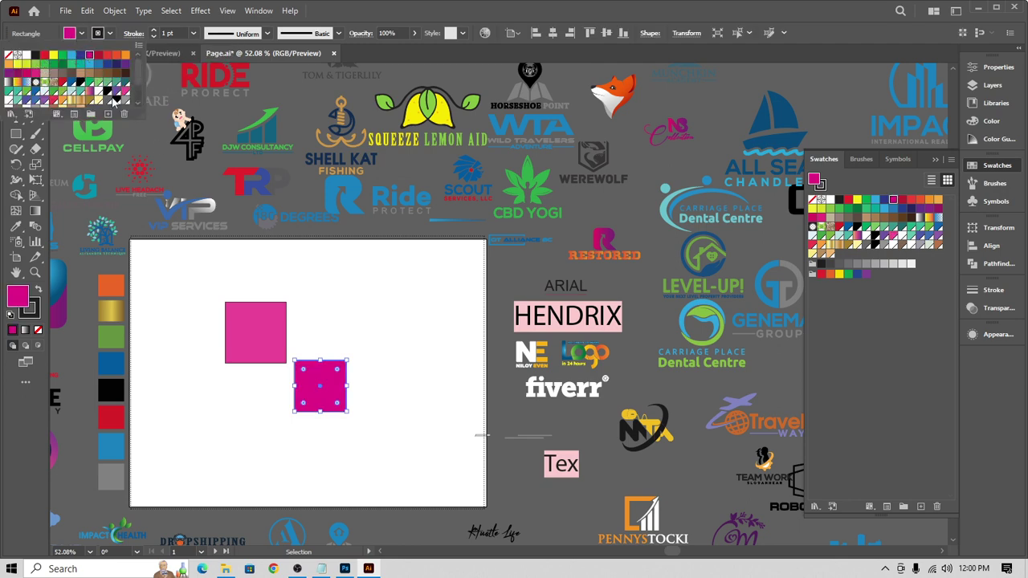
{"action": "left_click", "coordinate": [339, 304]}
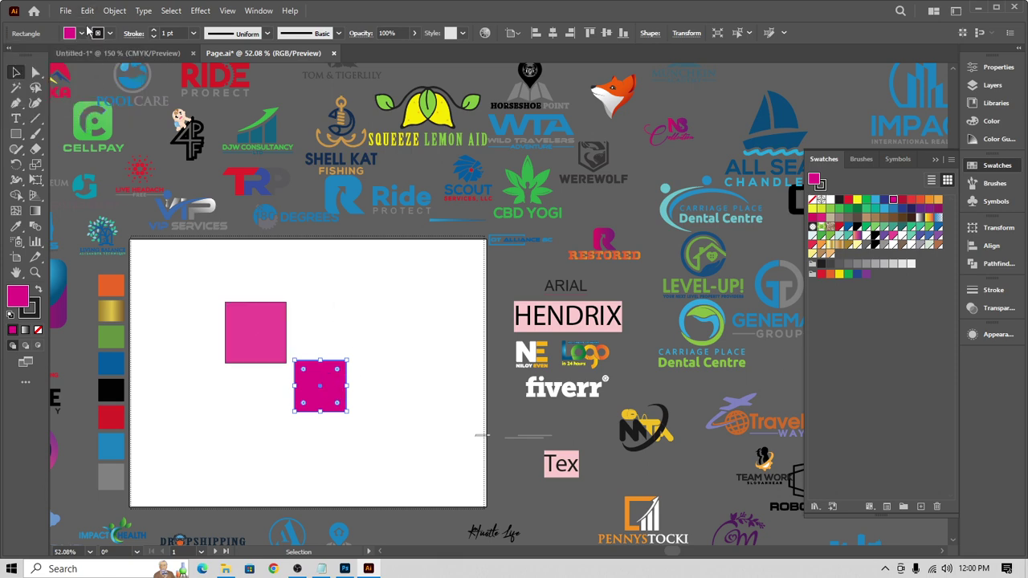
{"action": "left_click", "coordinate": [81, 33]}
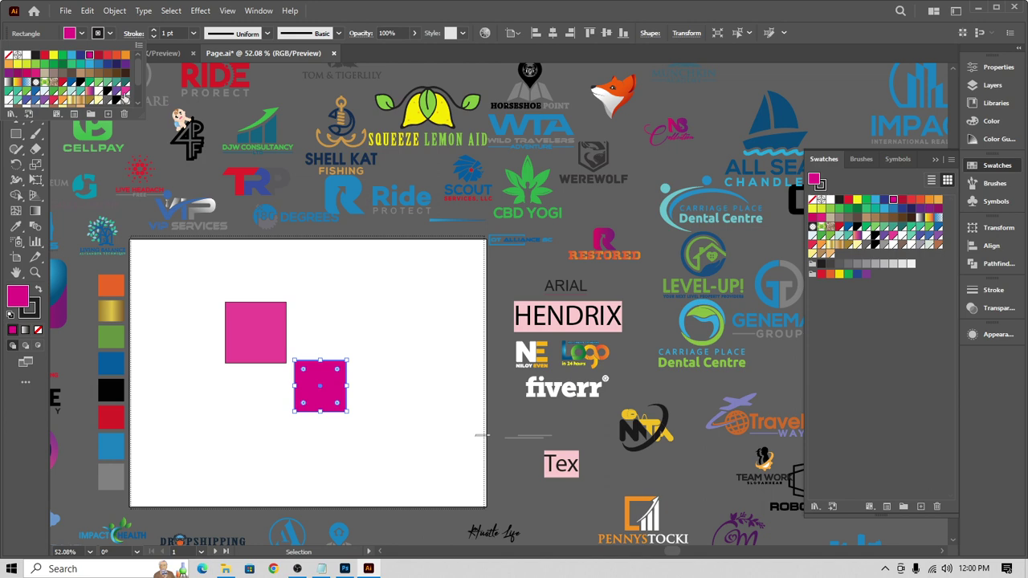
{"action": "left_click", "coordinate": [384, 345]}
{"action": "left_click", "coordinate": [385, 346]}
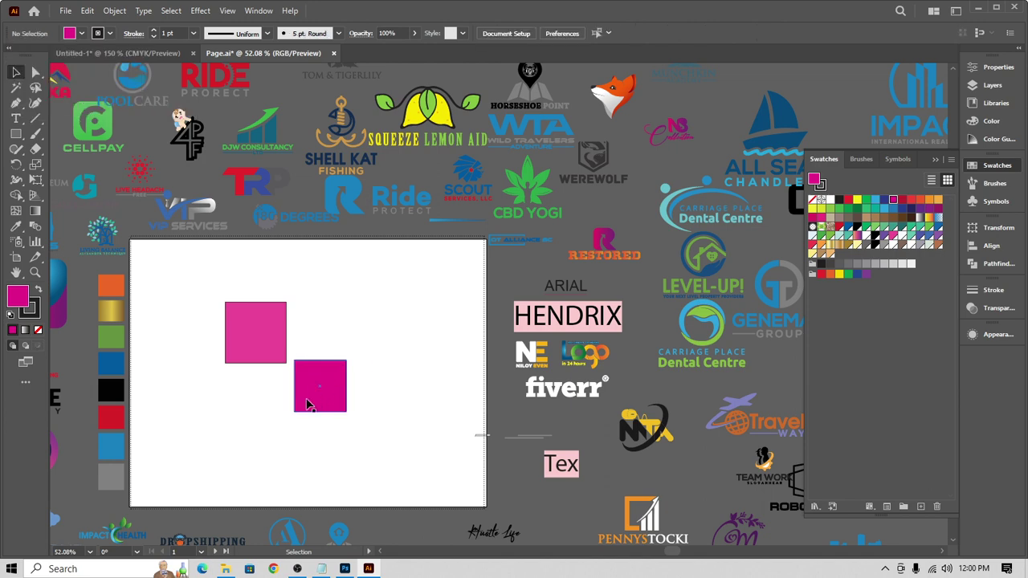
Step: Compare the two pink squares and delete both from the artboard
{"action": "left_click", "coordinate": [259, 347]}
{"action": "left_click", "coordinate": [312, 383]}
{"action": "left_click", "coordinate": [383, 300]}
{"action": "left_click_drag", "start_coordinate": [228, 327], "coordinate": [363, 420]}
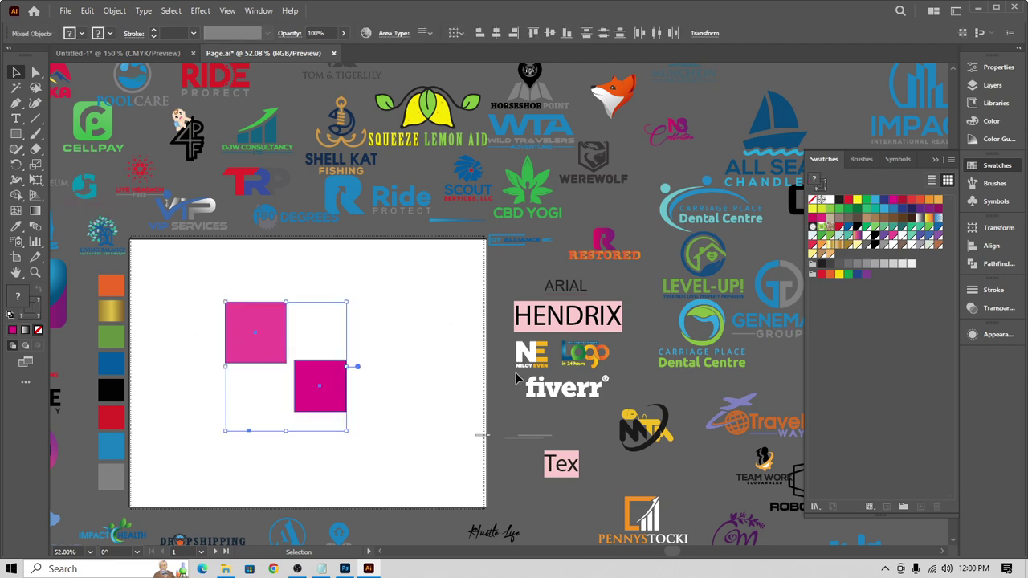
{"action": "key", "text": "Delete"}
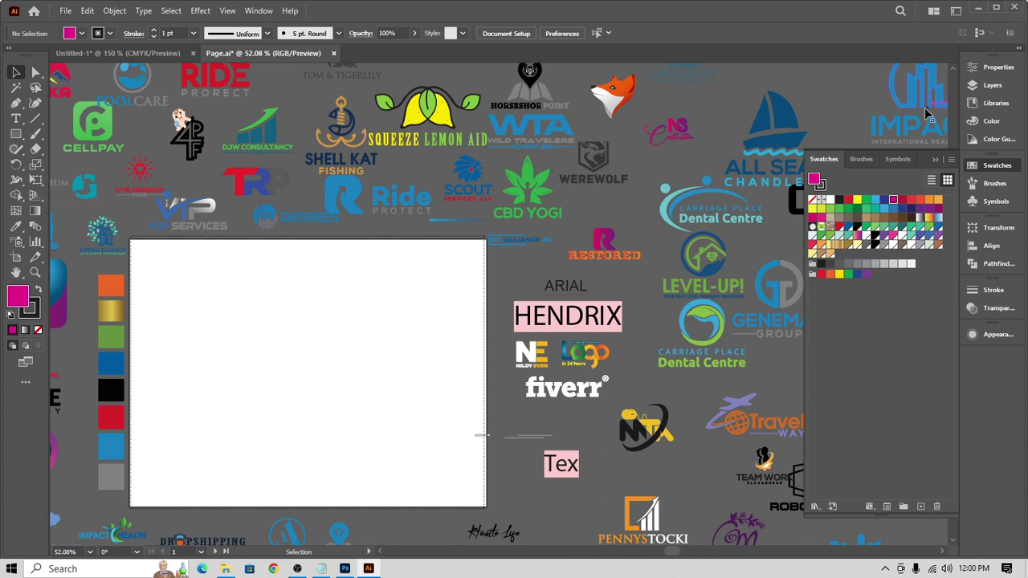
Step: Close Page.ai without saving its changes and collapse the swatches in the business card document
{"action": "left_click", "coordinate": [1015, 13]}
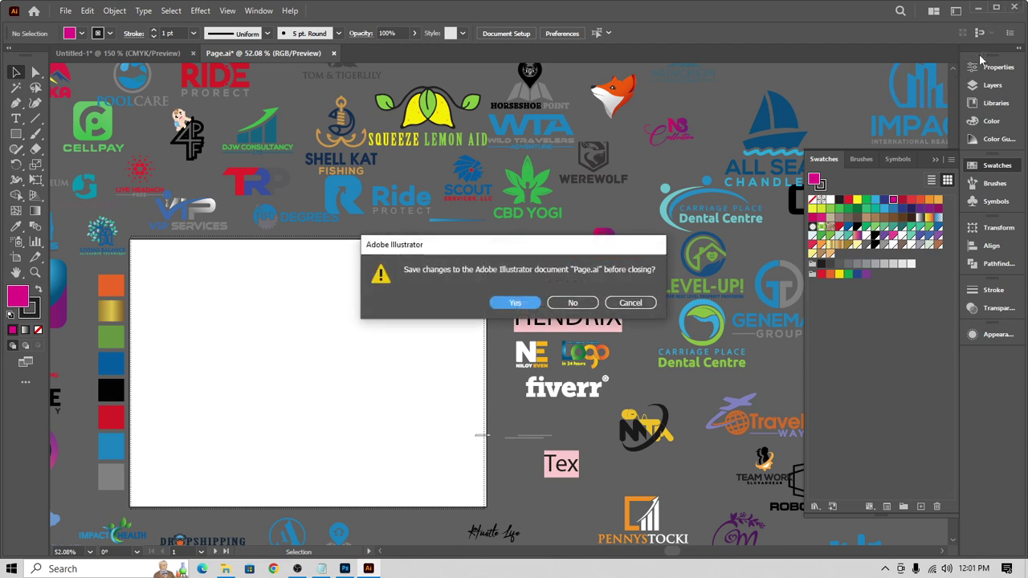
{"action": "left_click", "coordinate": [618, 307]}
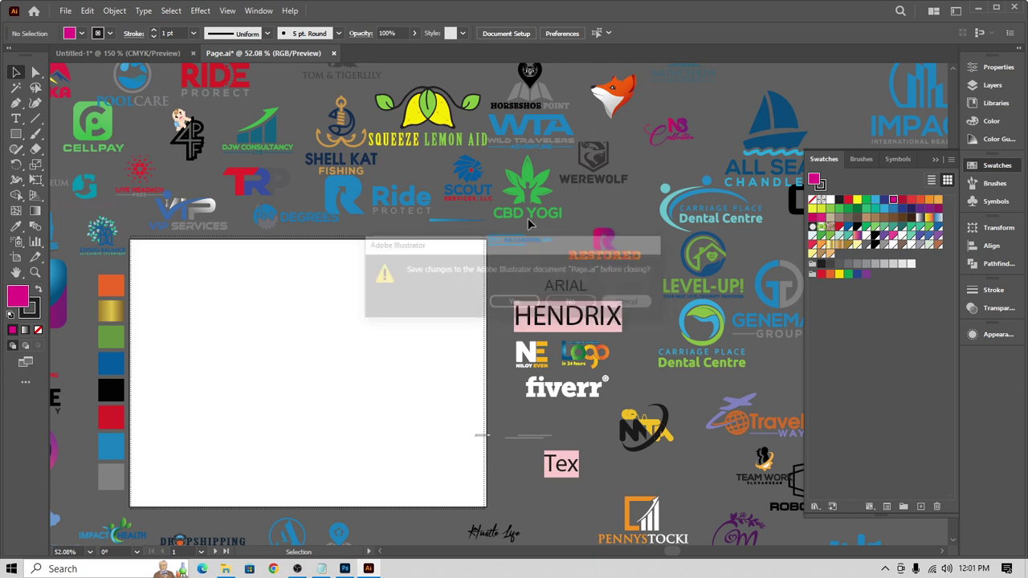
{"action": "left_click", "coordinate": [333, 53]}
{"action": "left_click", "coordinate": [573, 303]}
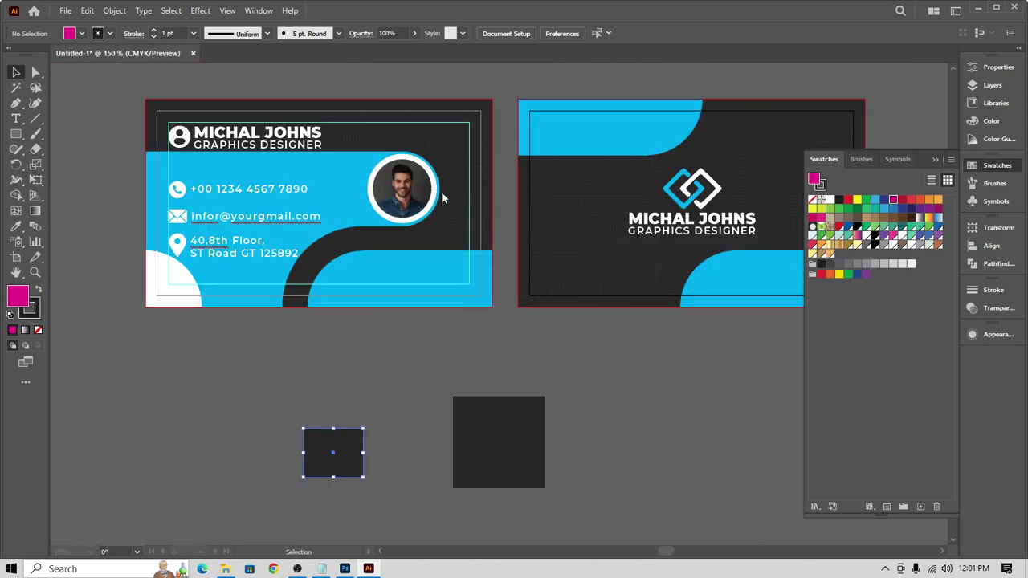
{"action": "left_click", "coordinate": [974, 162]}
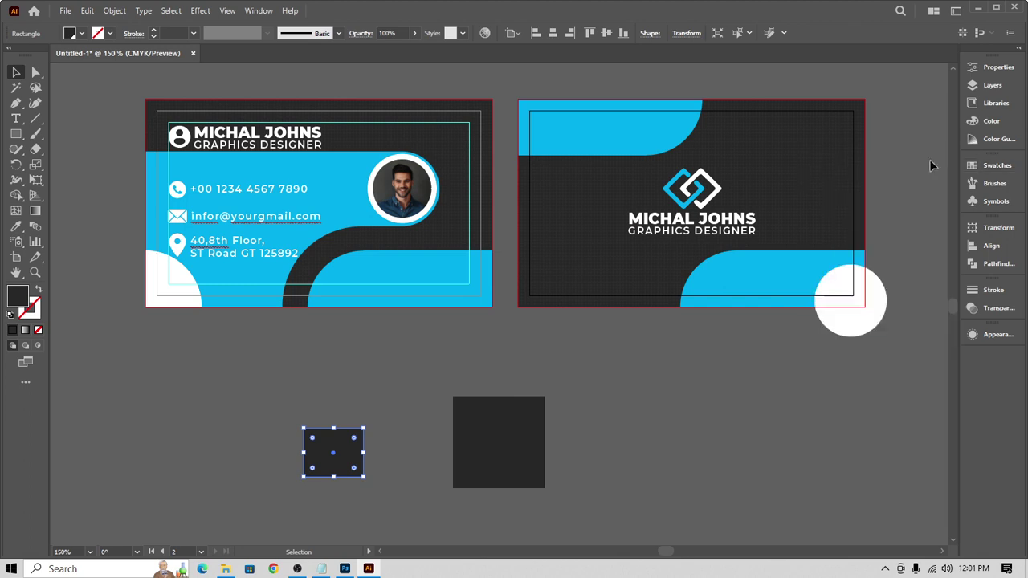
{"action": "left_click", "coordinate": [497, 442], "text": "shift"}
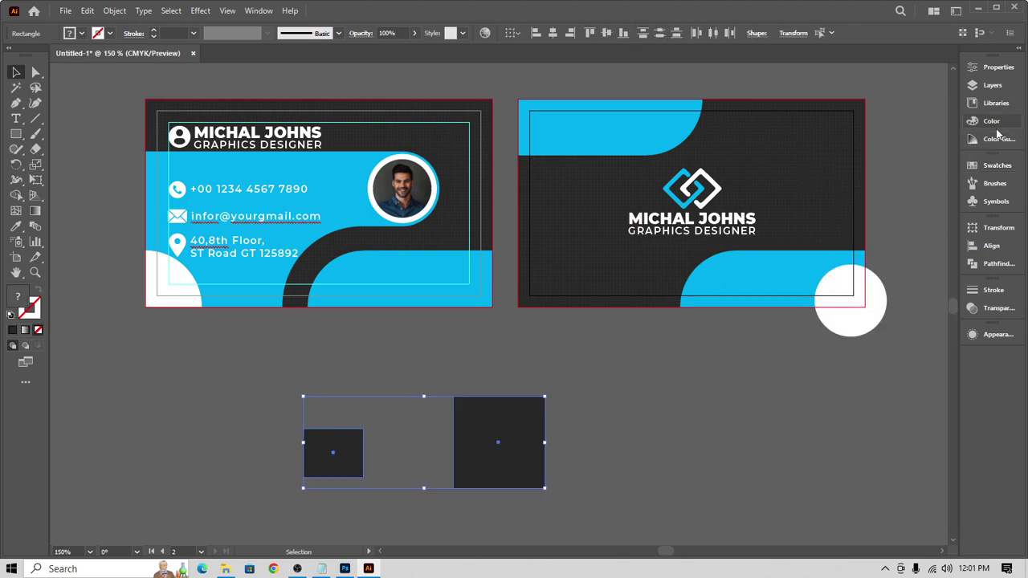
{"action": "left_click", "coordinate": [993, 183]}
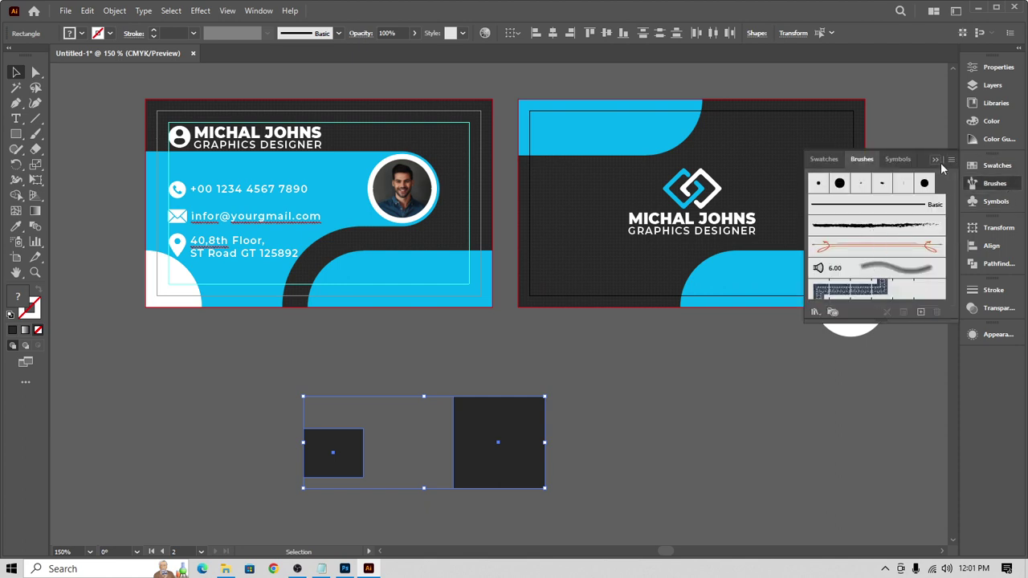
{"action": "left_click", "coordinate": [938, 160]}
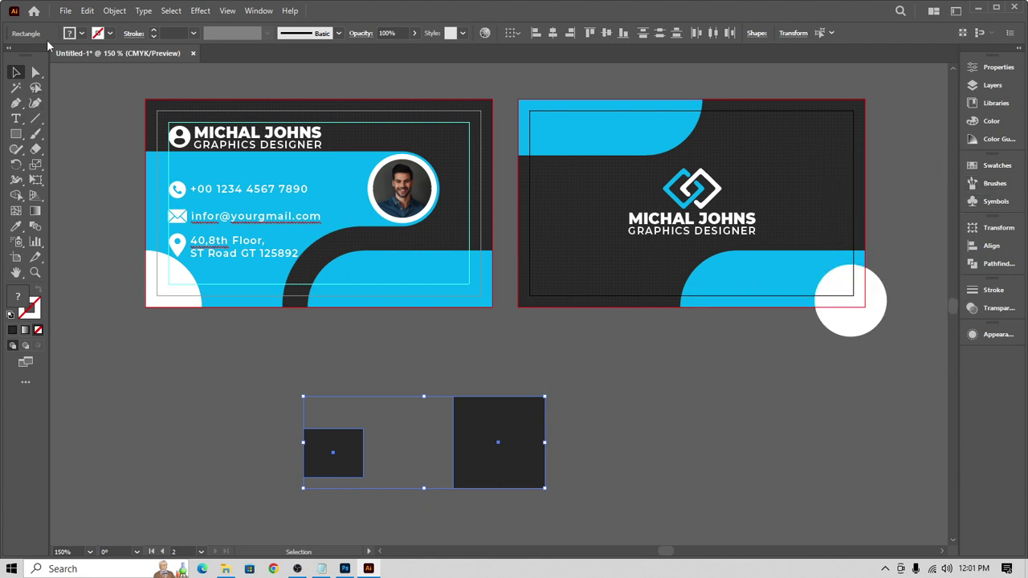
{"action": "left_click", "coordinate": [65, 10]}
{"action": "mouse_move", "coordinate": [135, 338]}
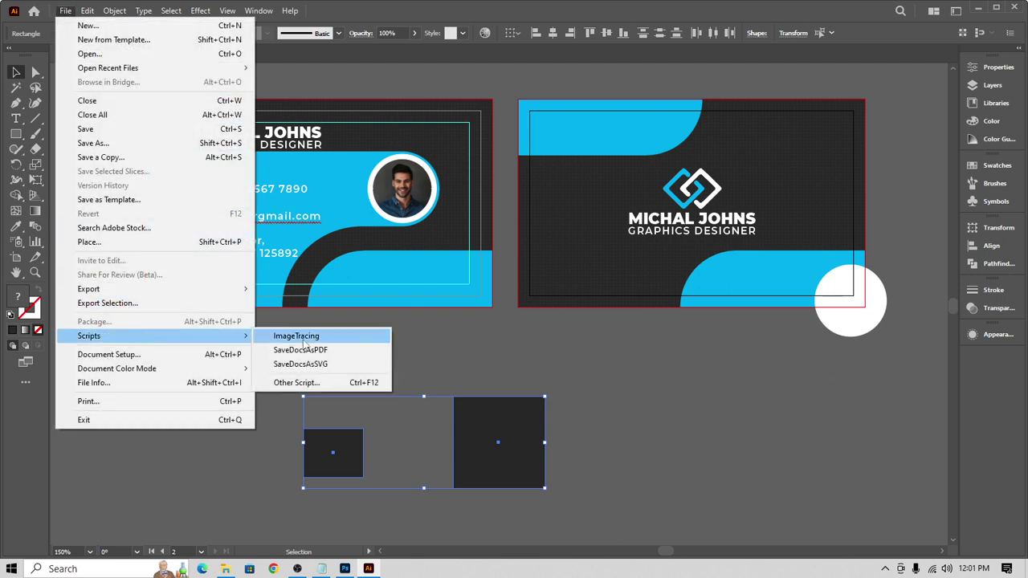
{"action": "left_click", "coordinate": [583, 376]}
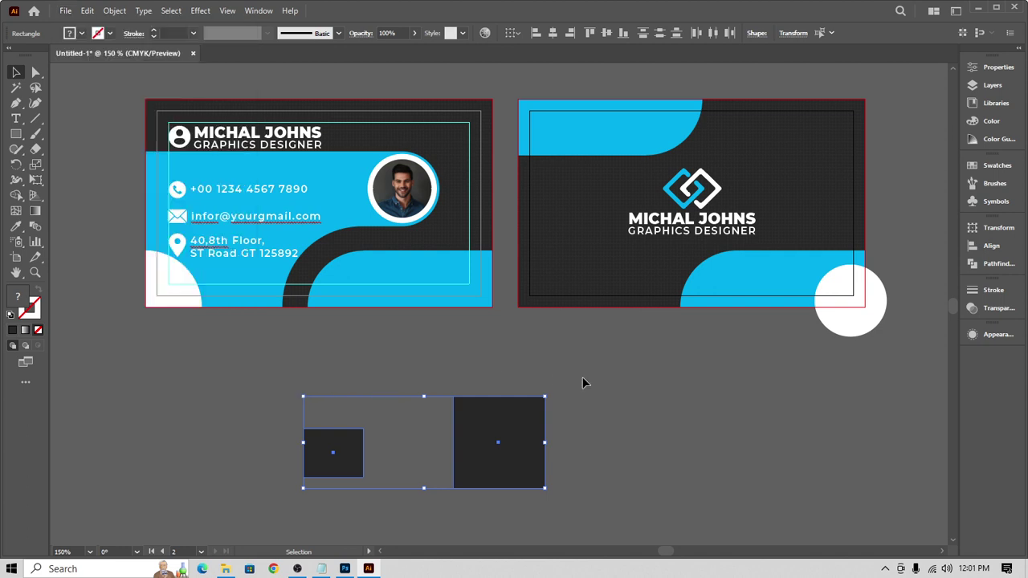
{"action": "left_click", "coordinate": [582, 377]}
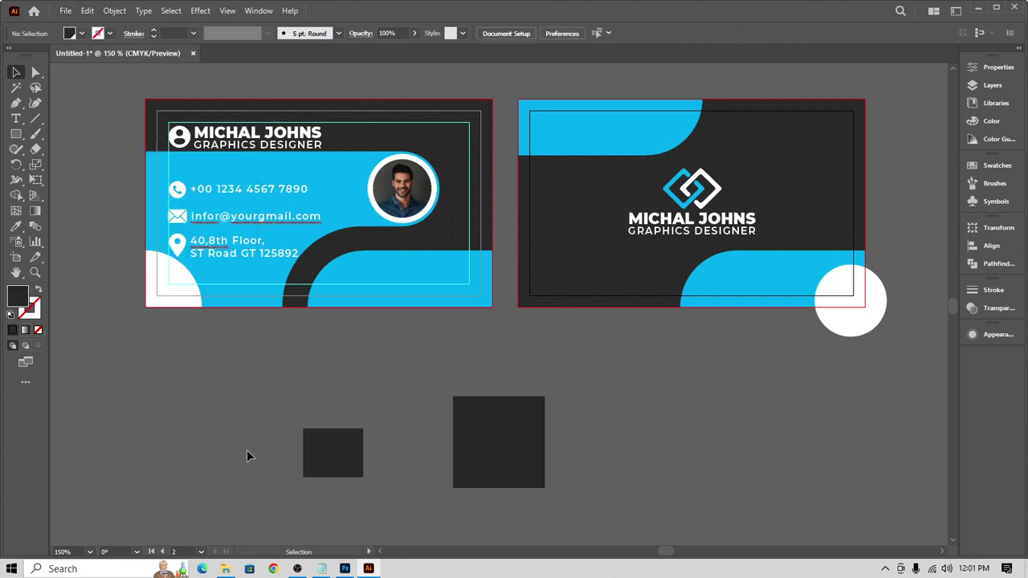
{"action": "left_click", "coordinate": [65, 10]}
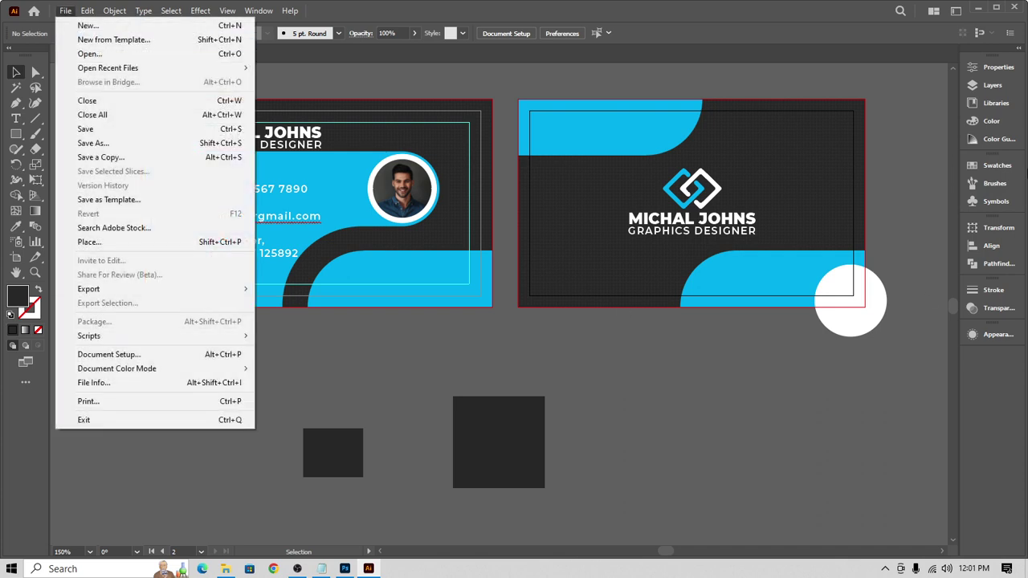
{"action": "left_click", "coordinate": [840, 387]}
{"action": "left_click", "coordinate": [996, 164]}
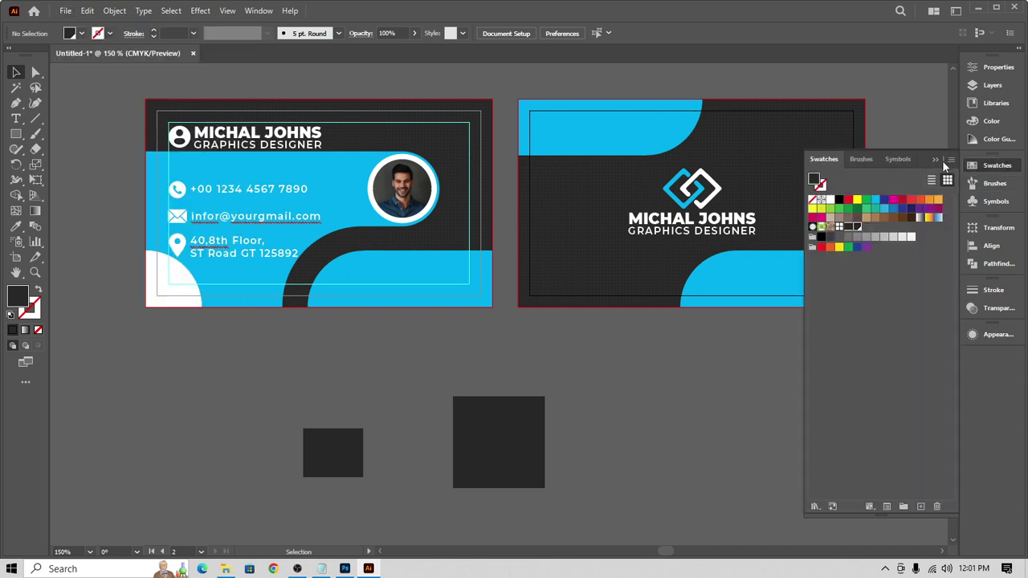
{"action": "left_click", "coordinate": [934, 159]}
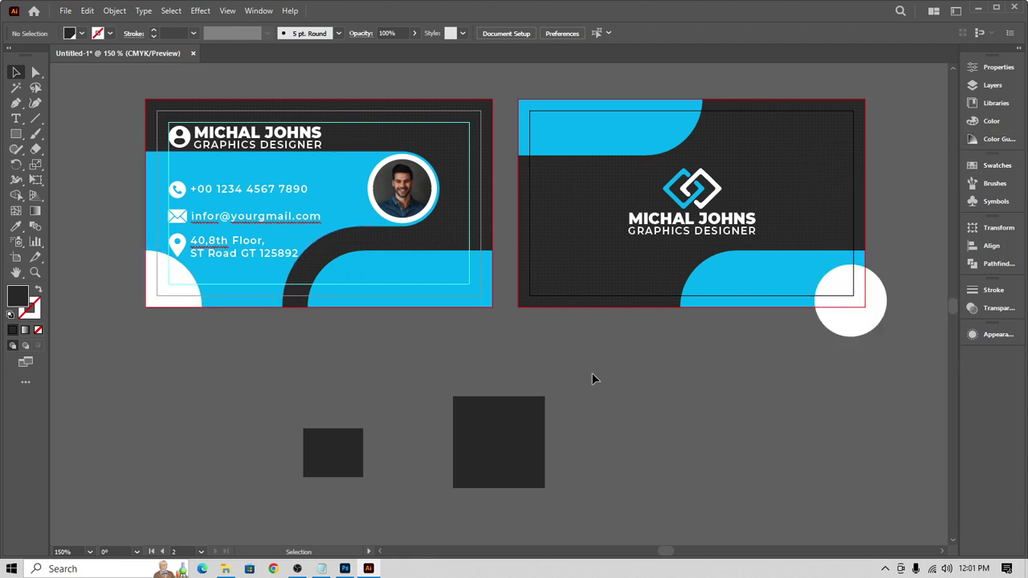
Step: Delete the two dark shapes below the business cards and switch to OBS
{"action": "left_click_drag", "start_coordinate": [299, 364], "coordinate": [613, 535]}
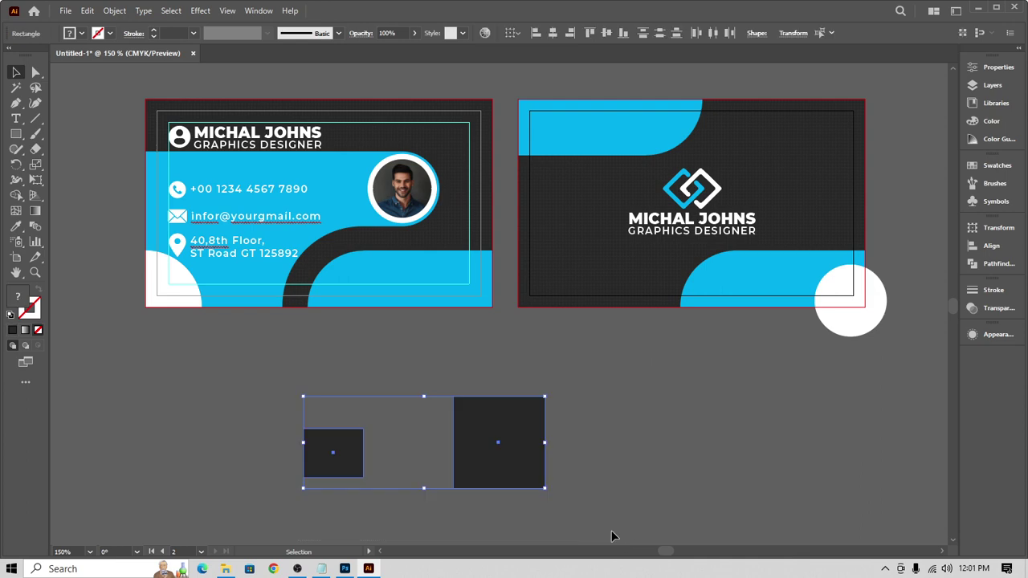
{"action": "key", "text": "Delete"}
{"action": "left_click", "coordinate": [297, 569]}
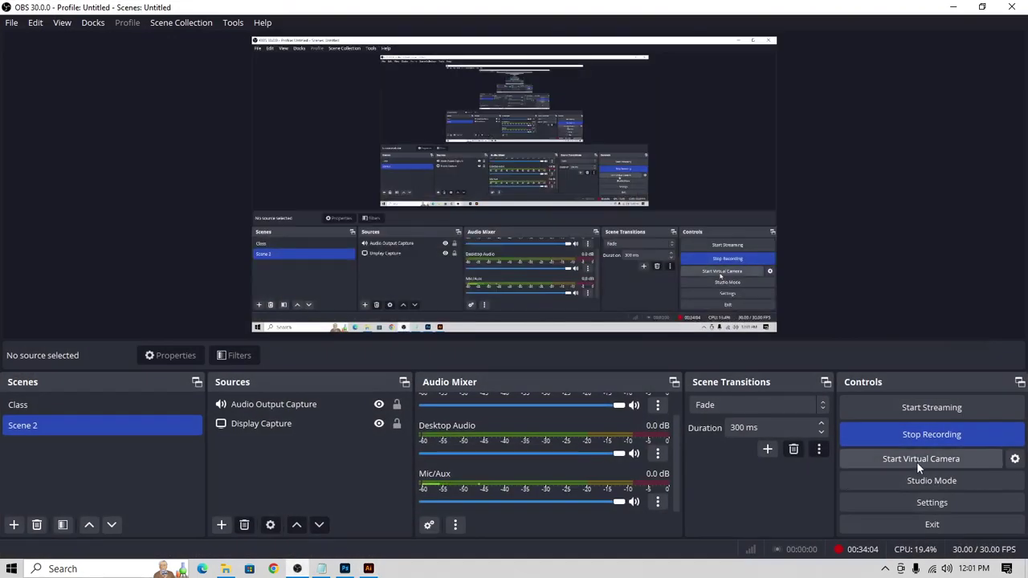